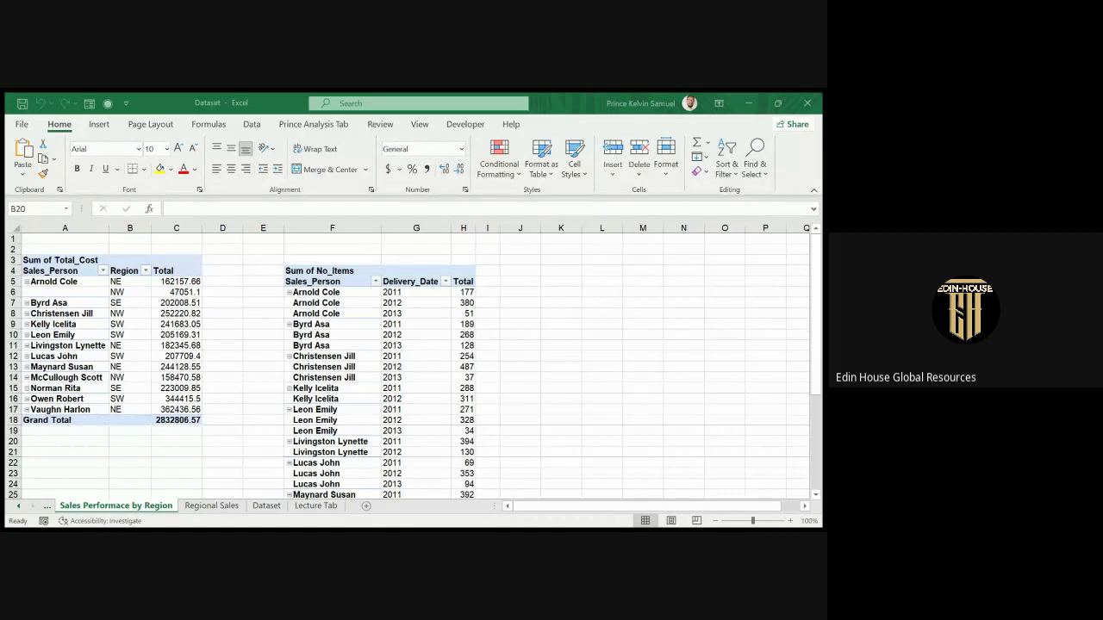
# Review the lecture topics listed on the Lecture Tab sheet, from Range in Pivot Table through Sequence
pyautogui.click(424, 425)
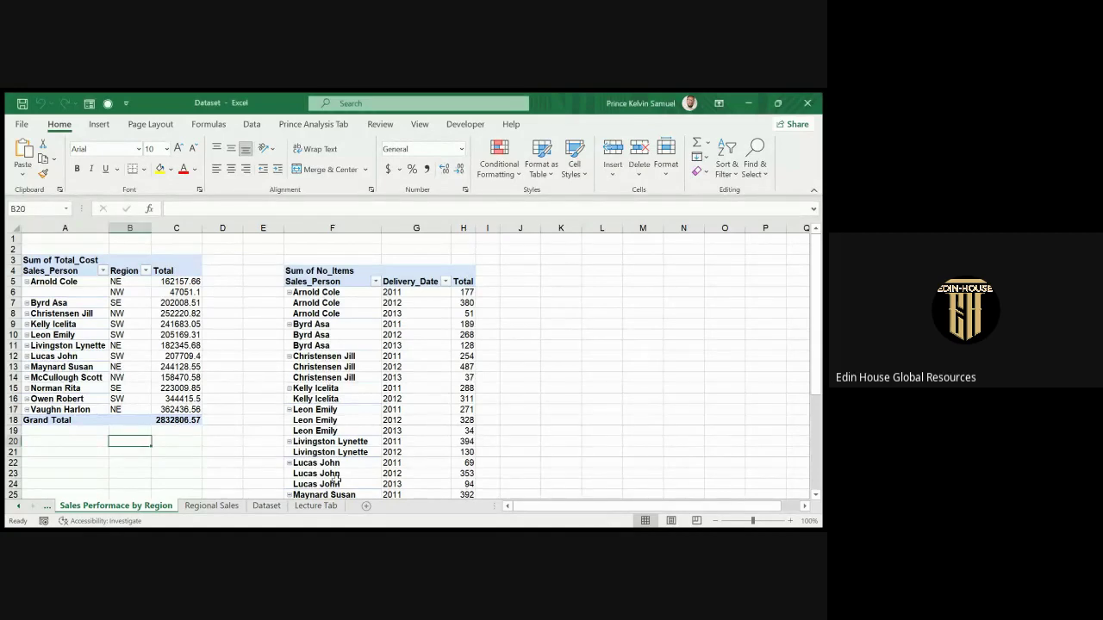
pyautogui.click(307, 508)
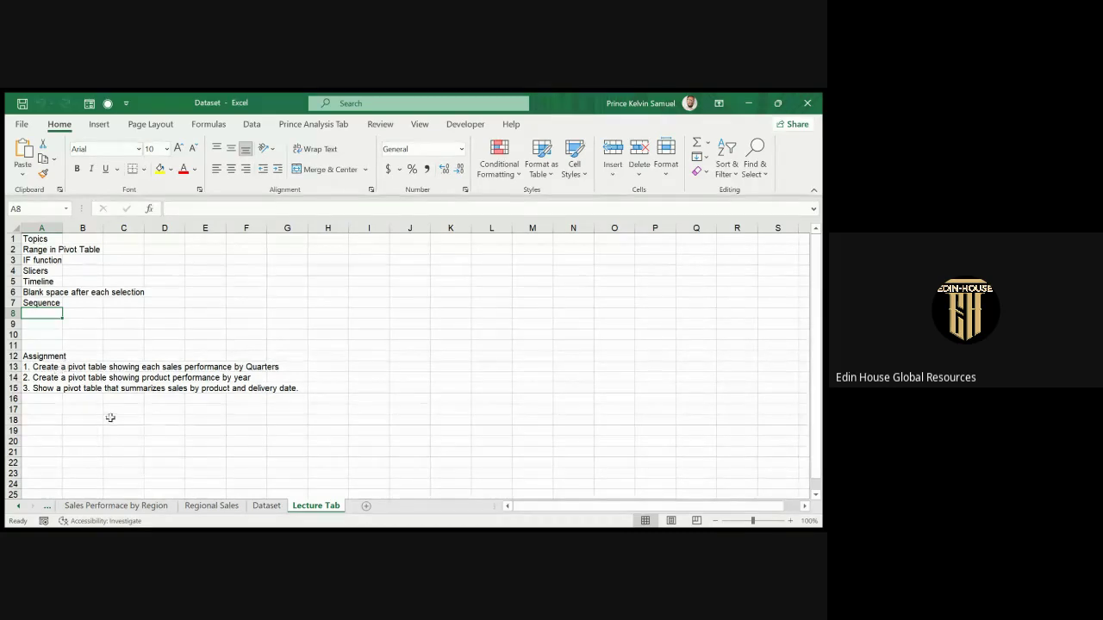
pyautogui.click(33, 251)
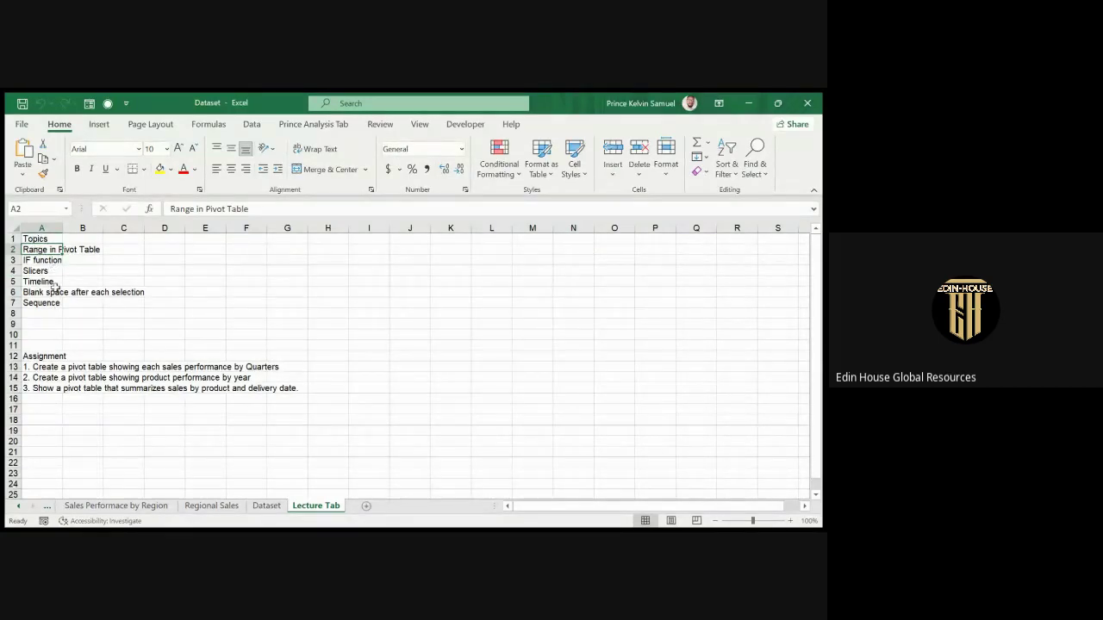
pyautogui.click(37, 261)
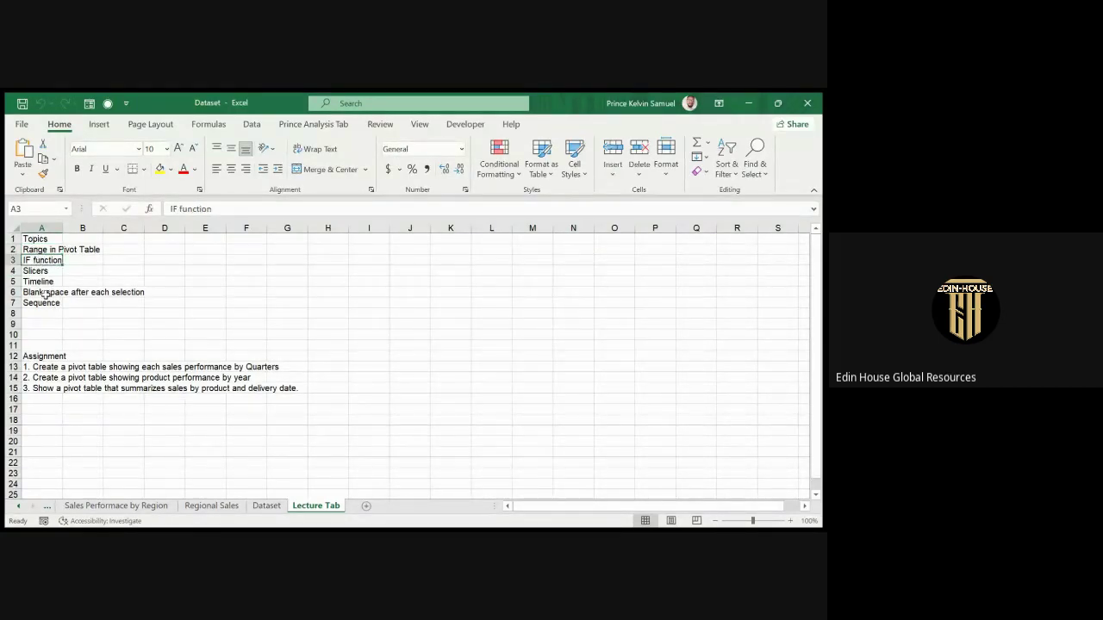
pyautogui.click(31, 271)
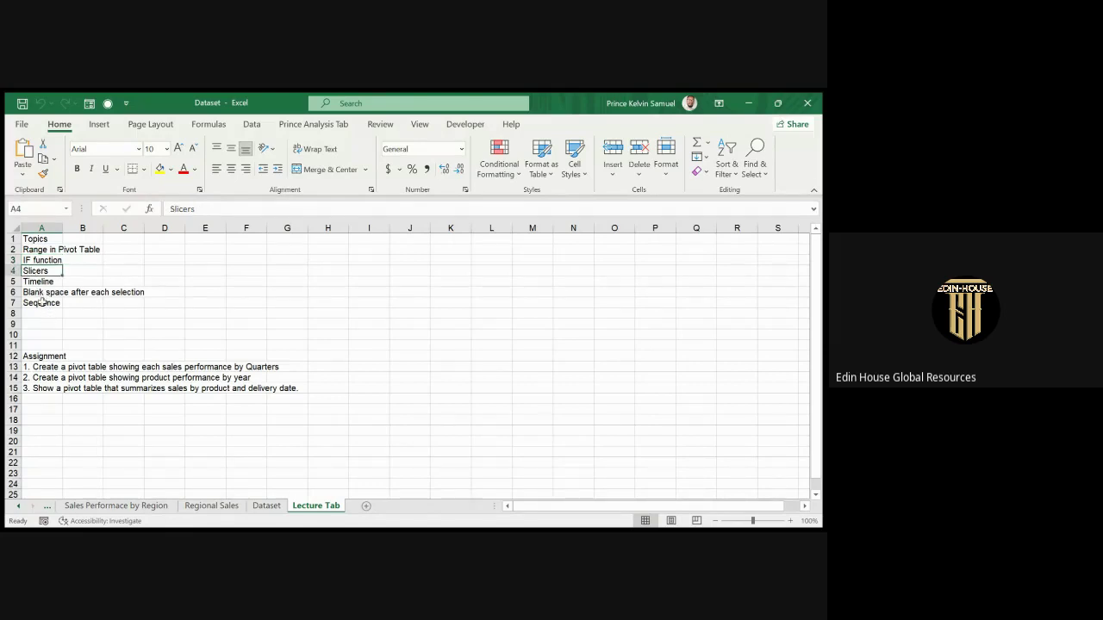
pyautogui.click(37, 282)
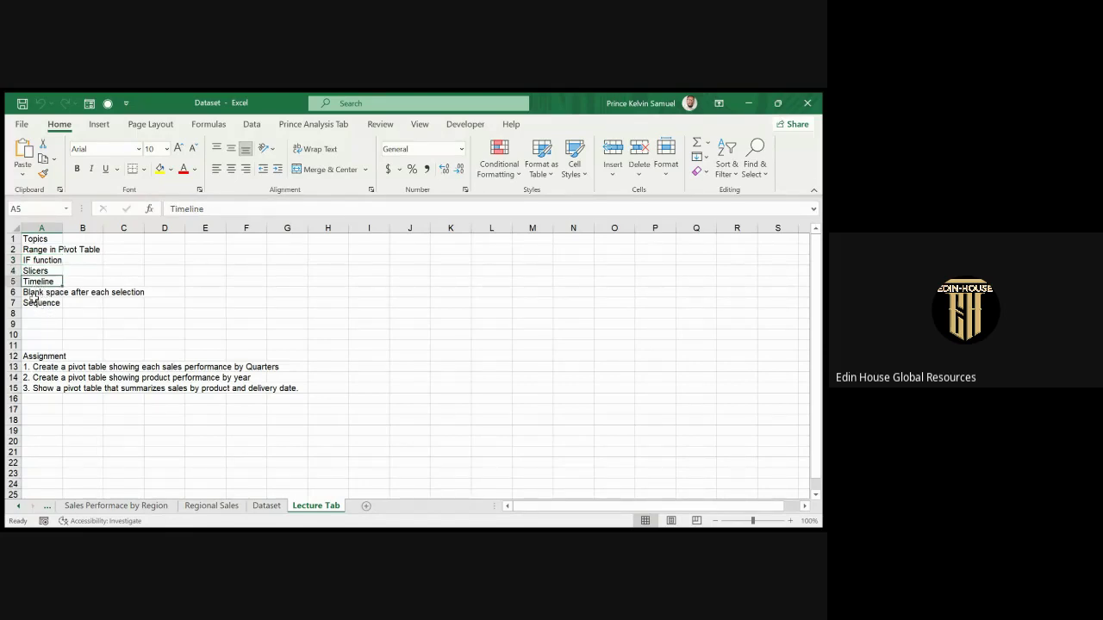
pyautogui.click(37, 295)
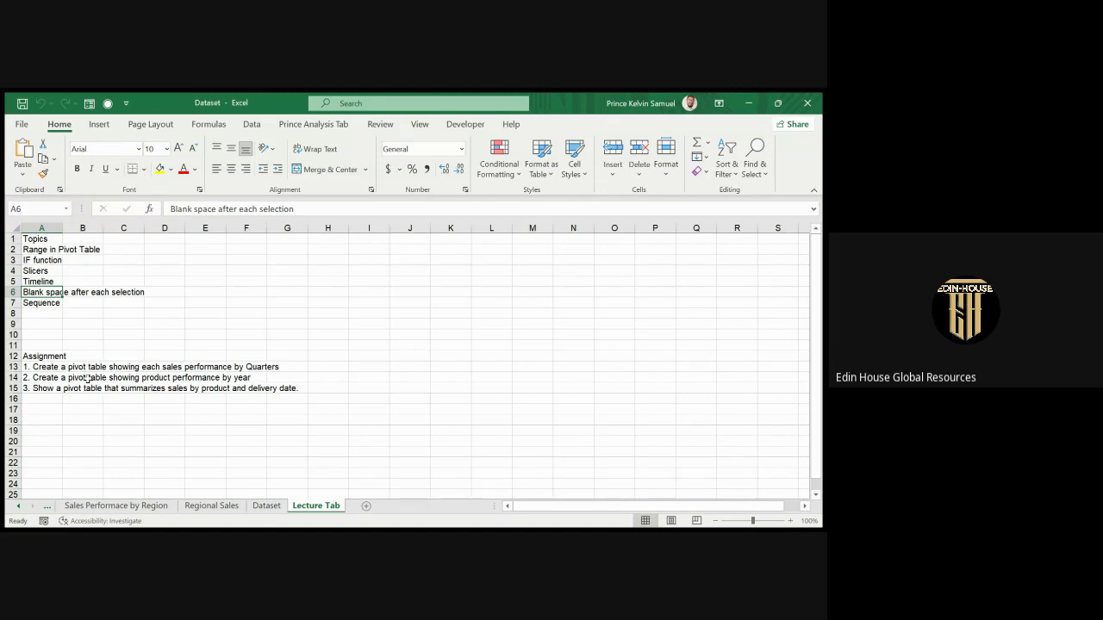
pyautogui.click(136, 507)
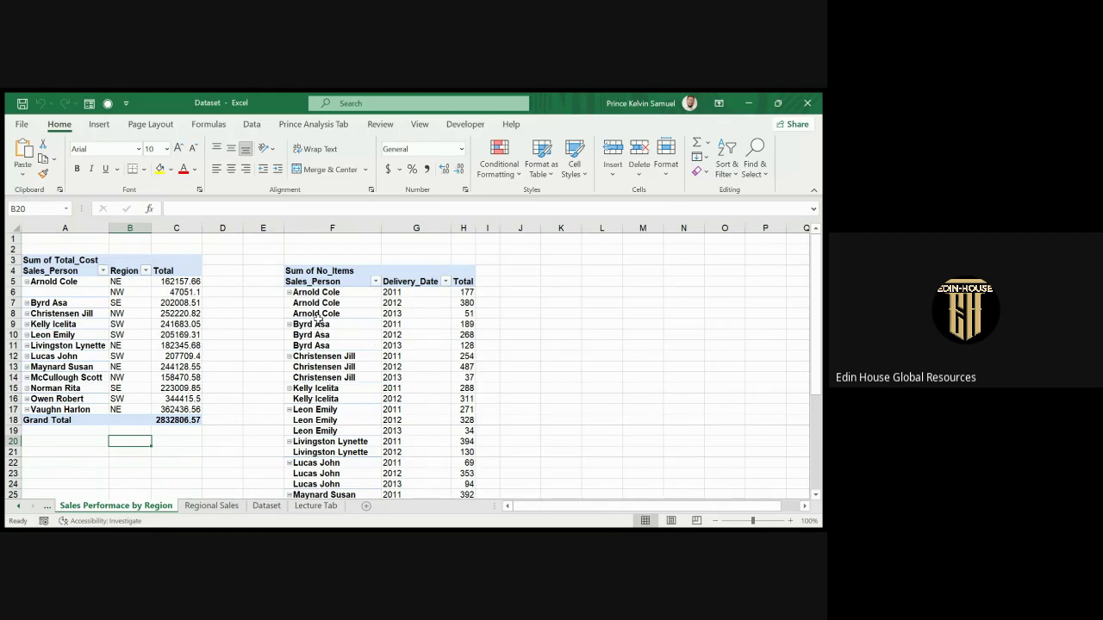
pyautogui.click(303, 509)
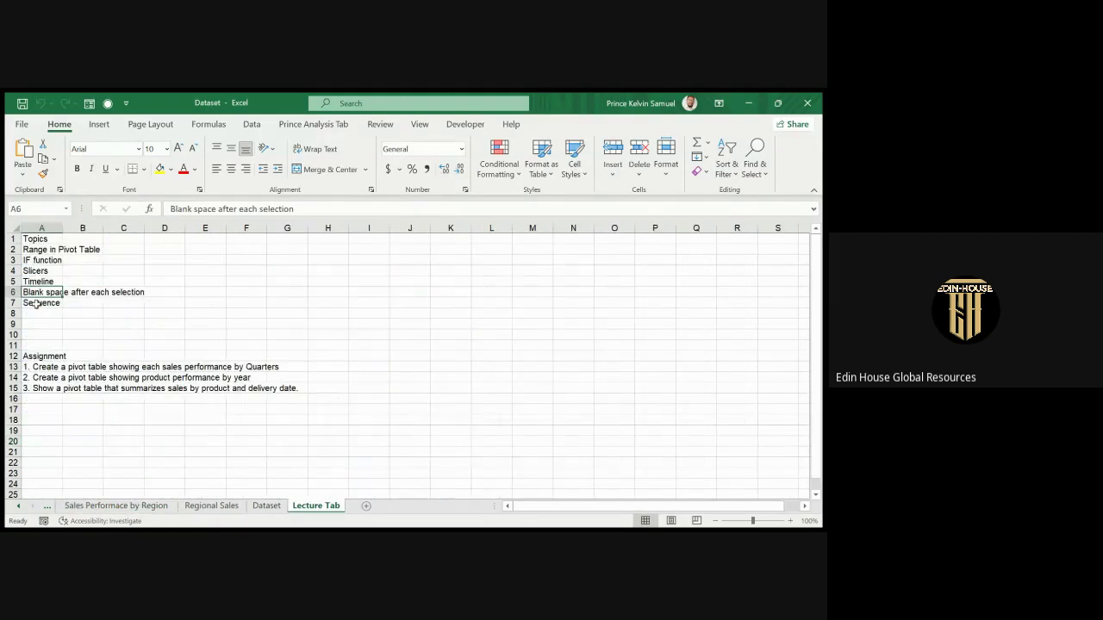
pyautogui.click(36, 304)
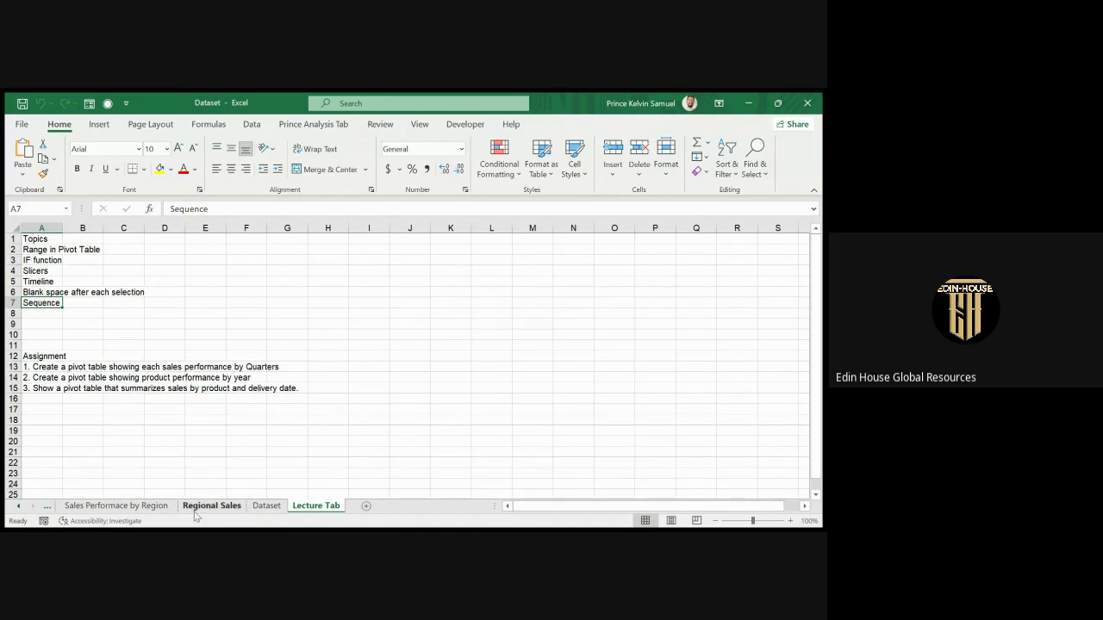
# Insert a pivot table on a new worksheet from the entire table on the Dataset sheet, headers included
pyautogui.click(266, 506)
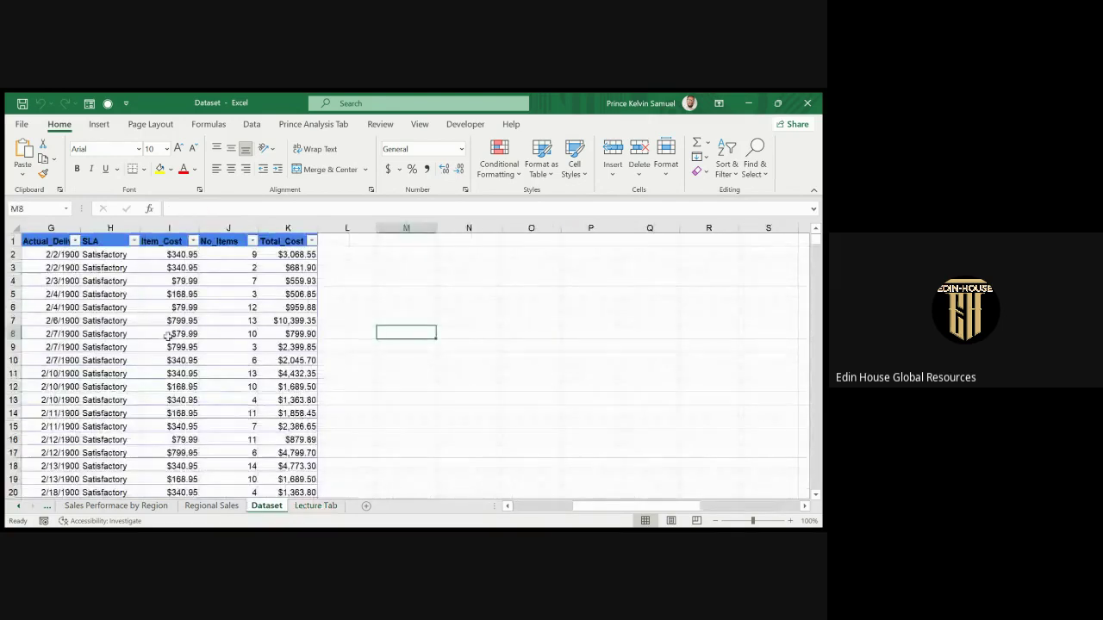
pyautogui.moveTo(588, 509); pyautogui.dragTo(412, 506)
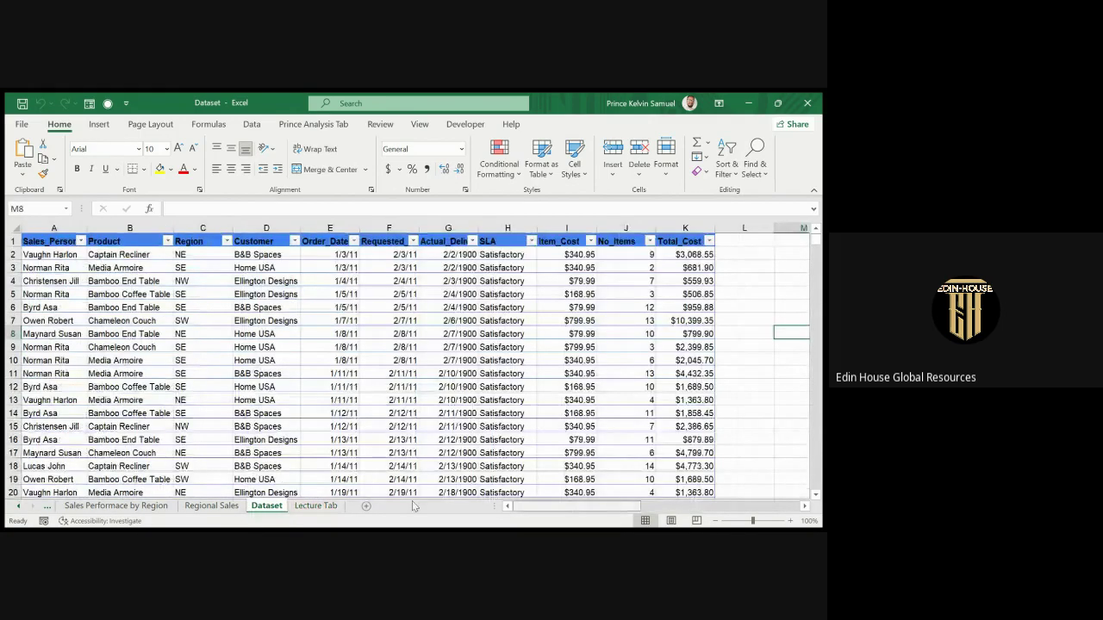
pyautogui.click(24, 242)
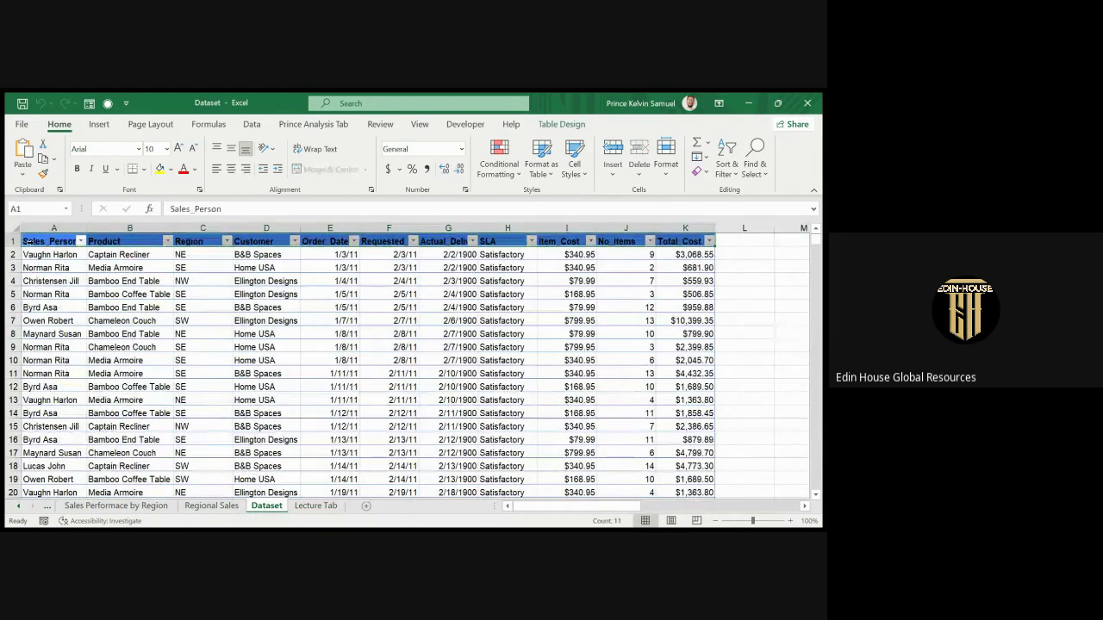
pyautogui.click(51, 242)
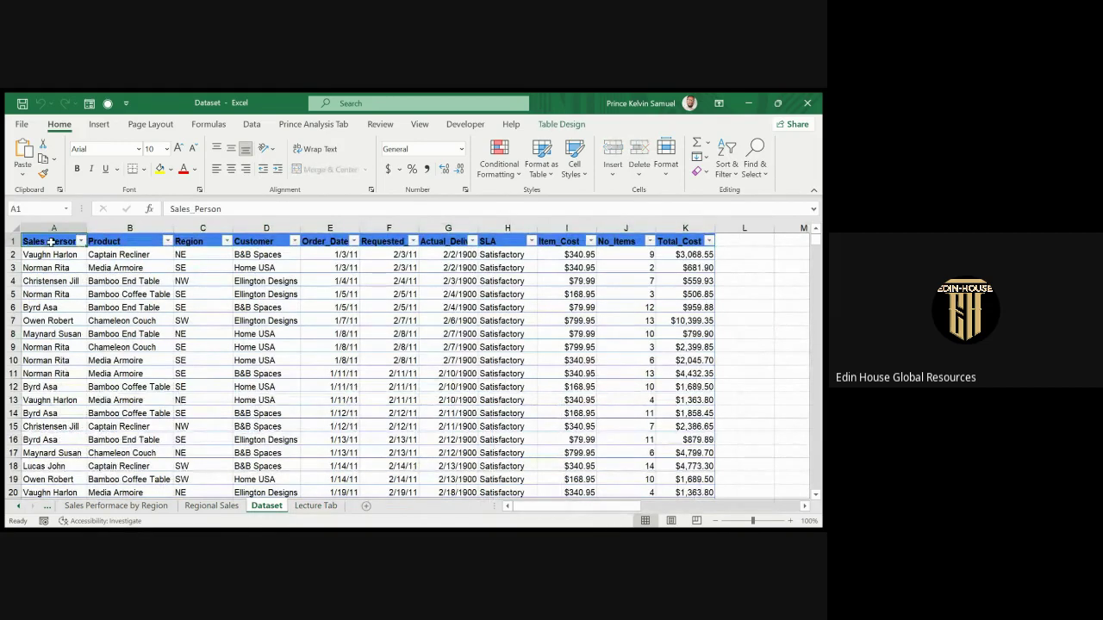
pyautogui.hotkey('ctrl', 'shift', 'Right')
pyautogui.hotkey('ctrl', 'shift', 'Down')
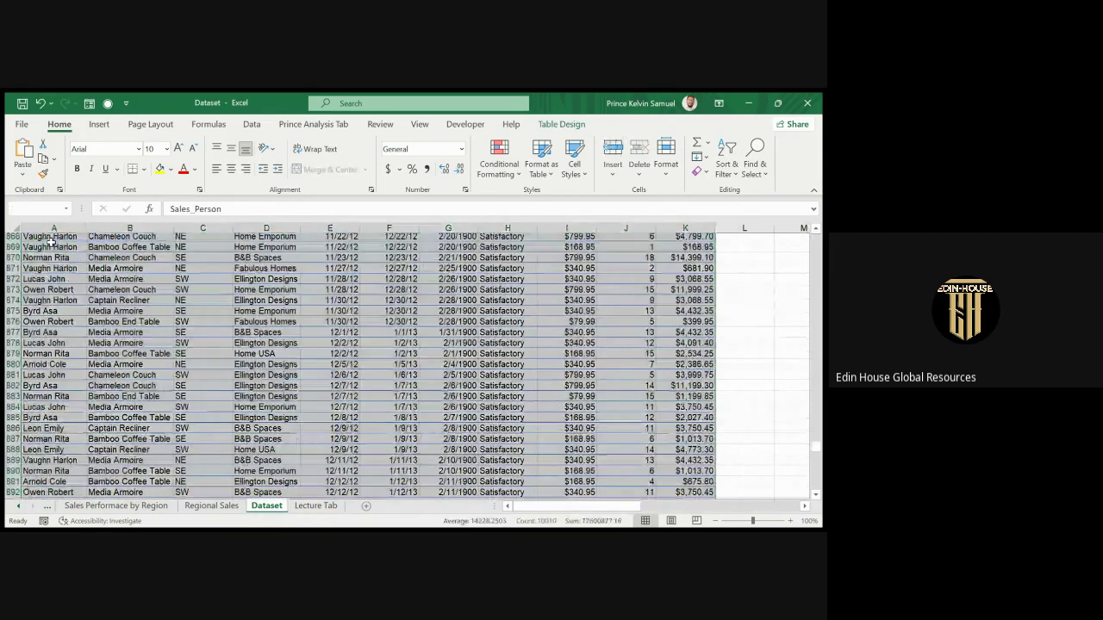
pyautogui.click(99, 125)
pyautogui.click(29, 153)
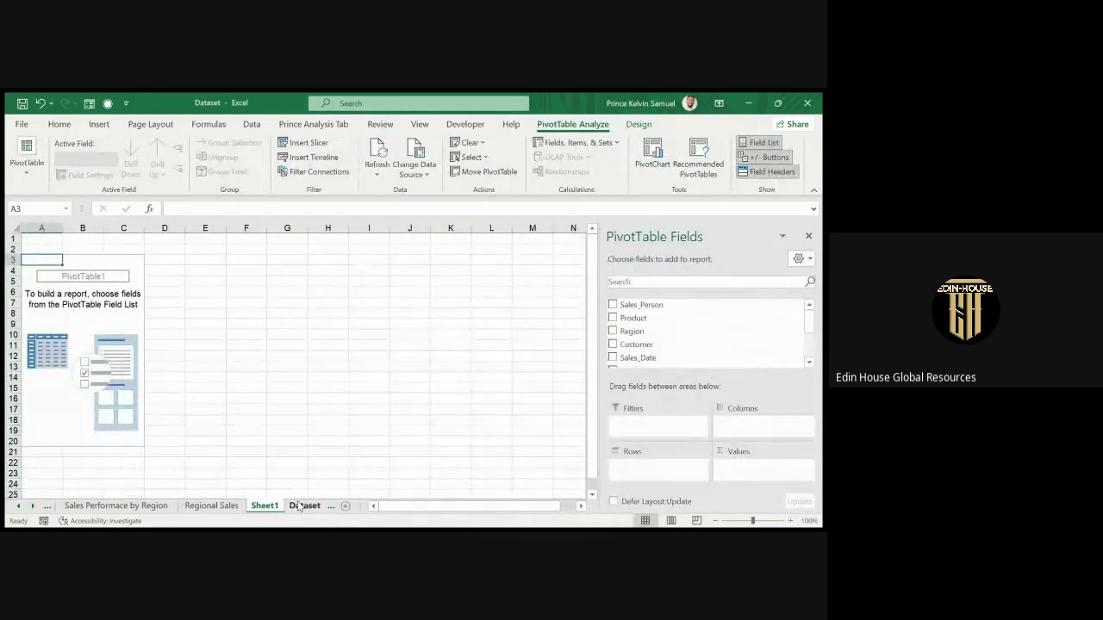
# Move the new pivot table sheet after Lecture Tab, check the assignment list, and return to the pivot table sheet
pyautogui.moveTo(276, 507)
pyautogui.mouseDown()
pyautogui.moveTo(328, 508)
pyautogui.moveTo(266, 502)
pyautogui.mouseUp()
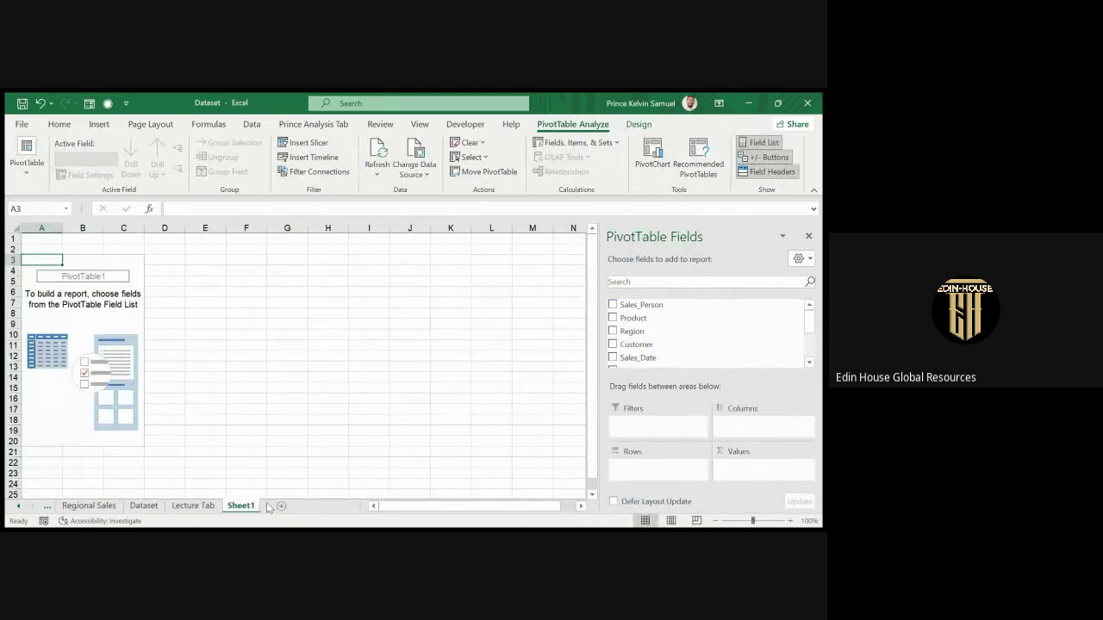
pyautogui.click(196, 508)
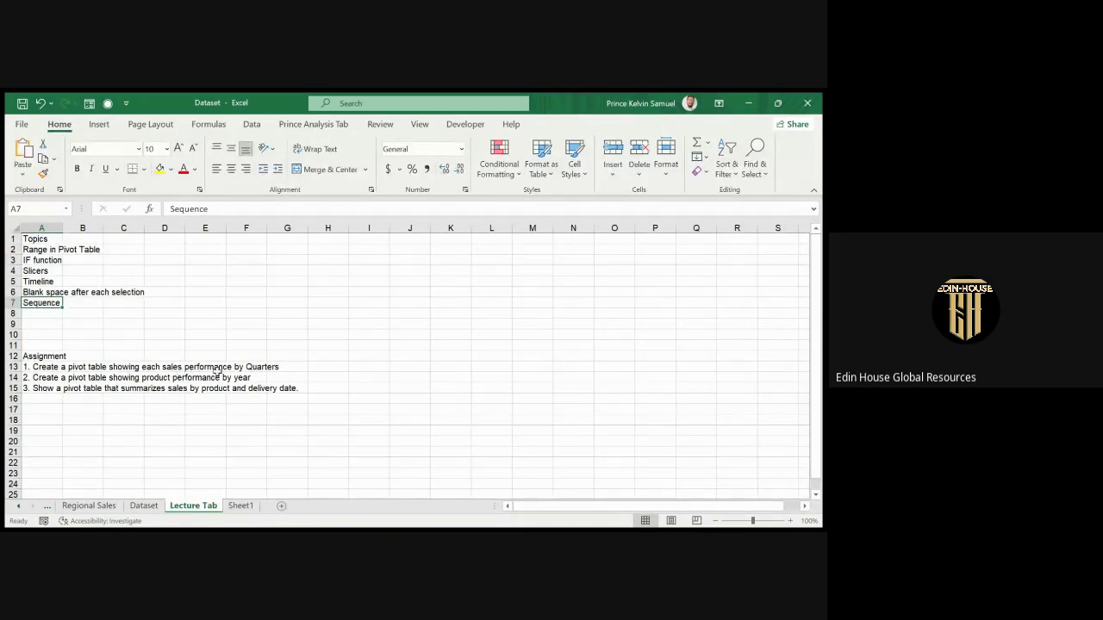
pyautogui.click(241, 507)
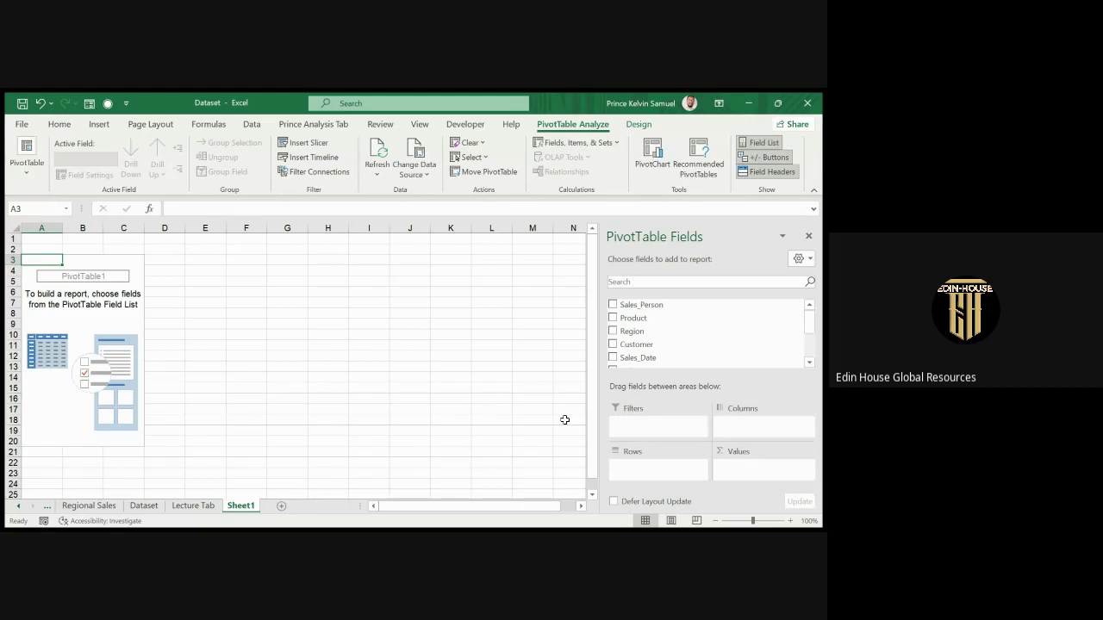
# Add Product to the pivot table's rows and Total_Cost to its values as a sum
pyautogui.scroll(-3, 657, 338)
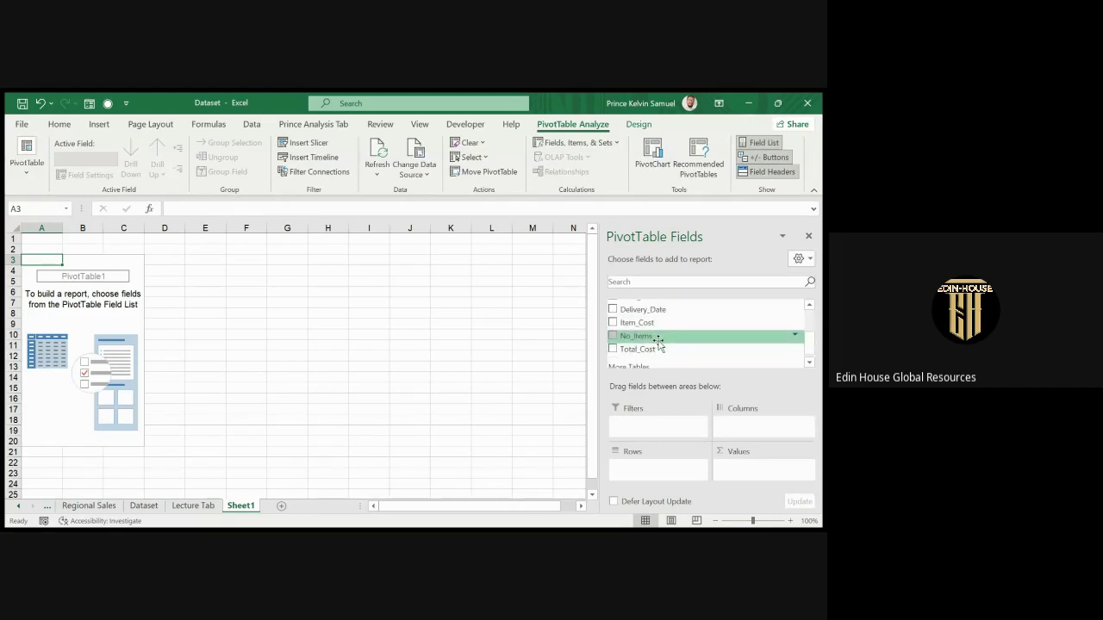
pyautogui.scroll(1, 658, 339)
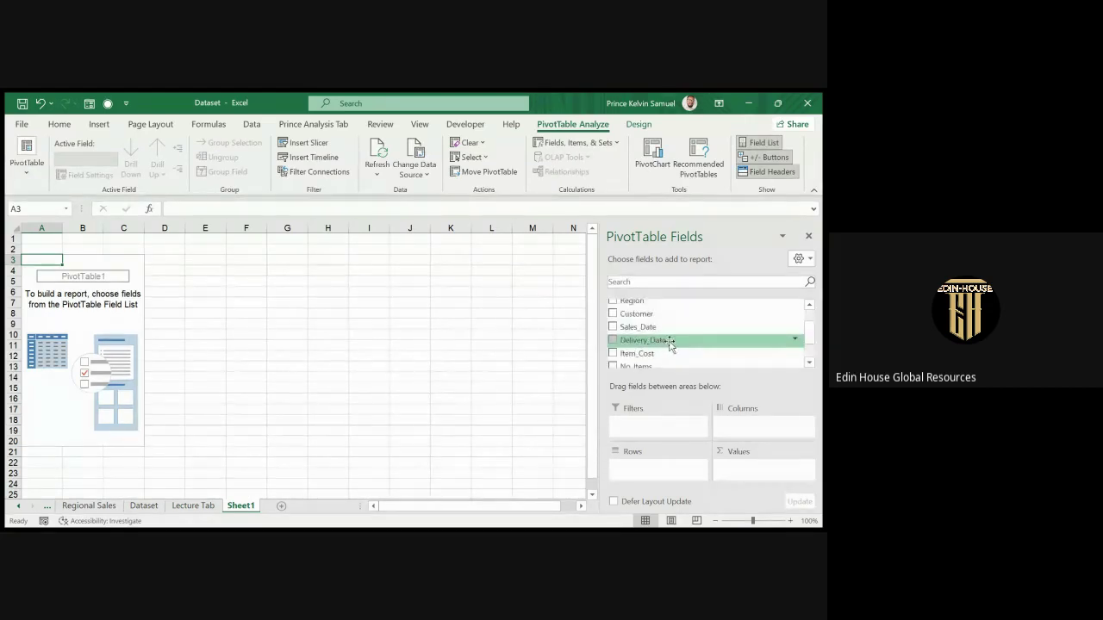
pyautogui.scroll(-1, 676, 344)
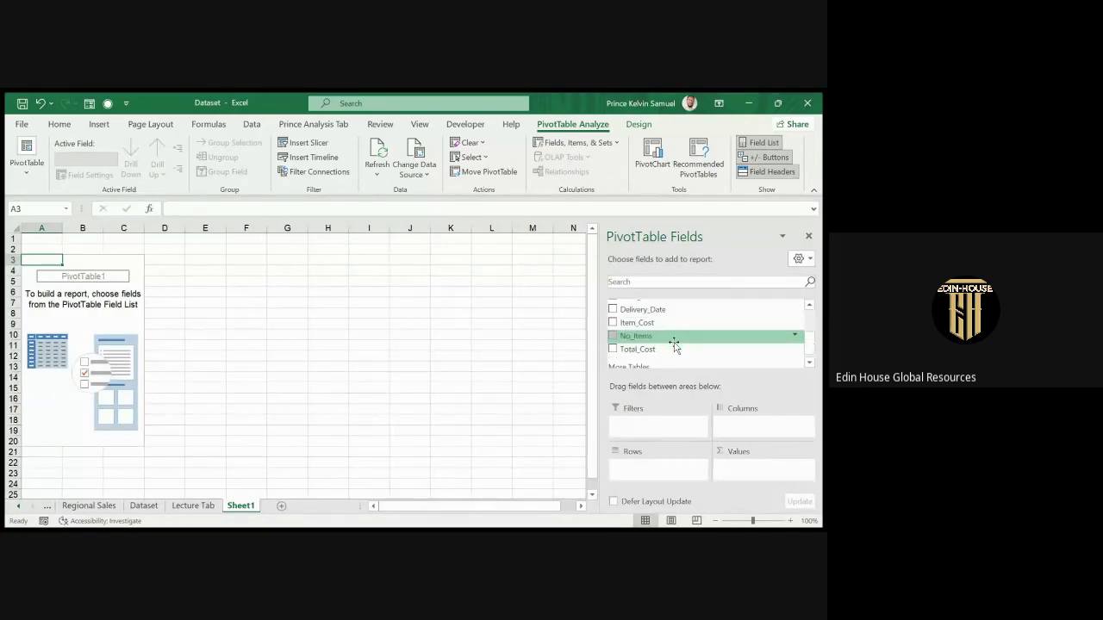
pyautogui.scroll(1, 675, 344)
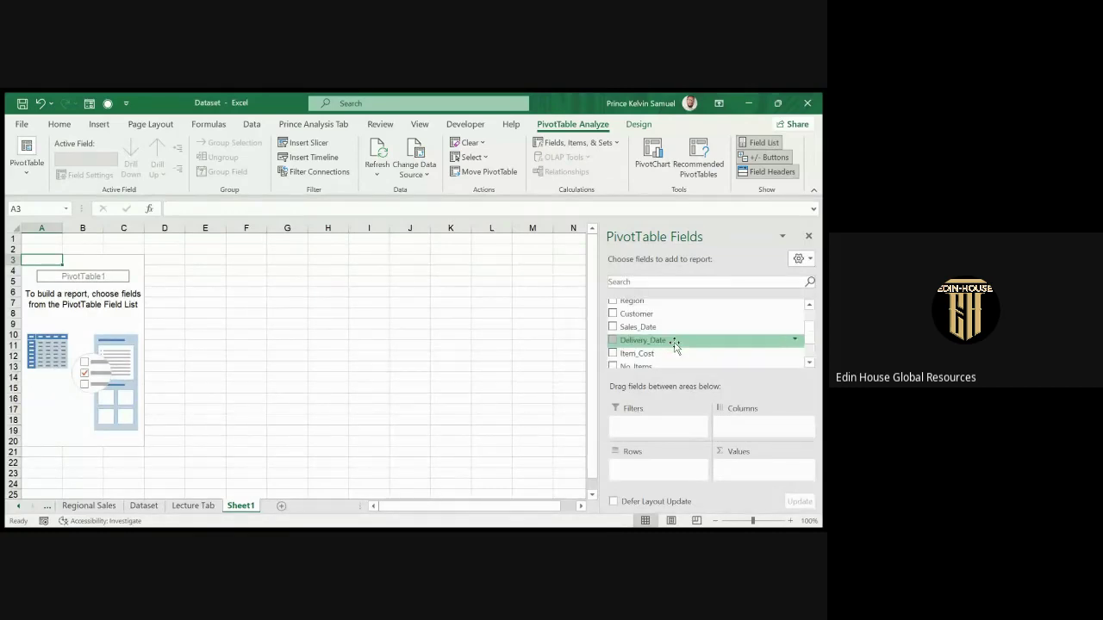
pyautogui.scroll(1, 676, 344)
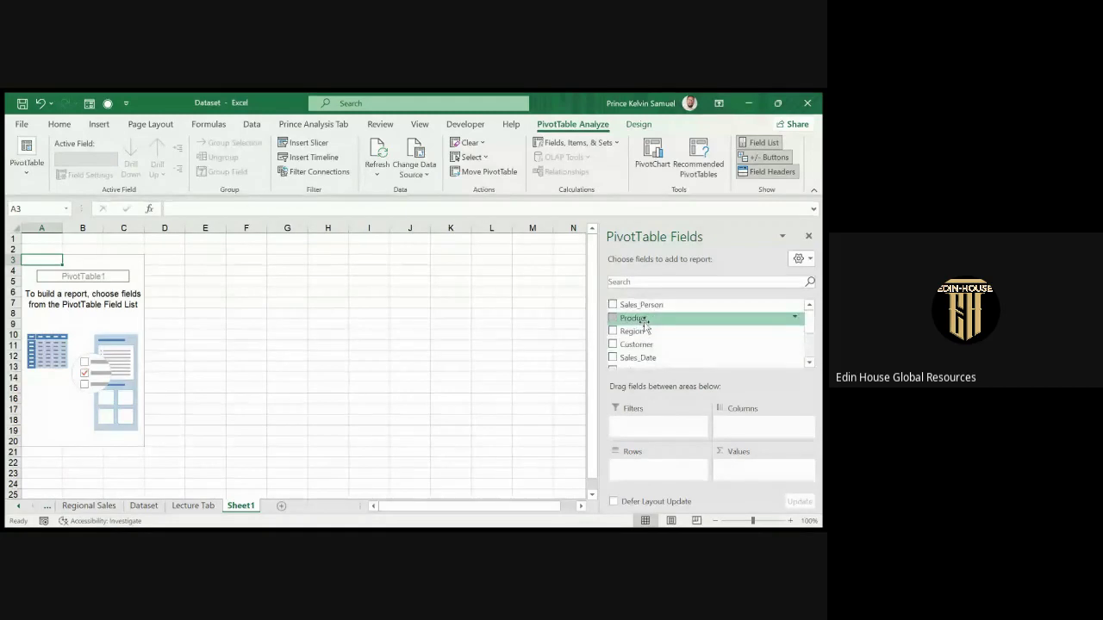
pyautogui.moveTo(644, 323); pyautogui.dragTo(660, 462)
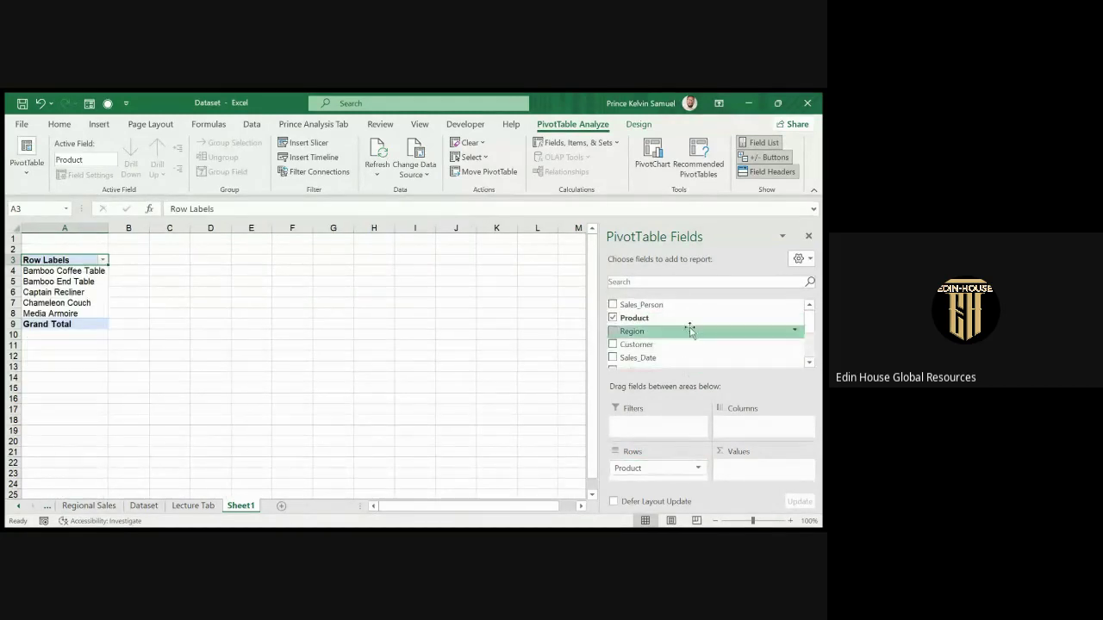
pyautogui.scroll(-2, 690, 327)
pyautogui.scroll(-1, 690, 330)
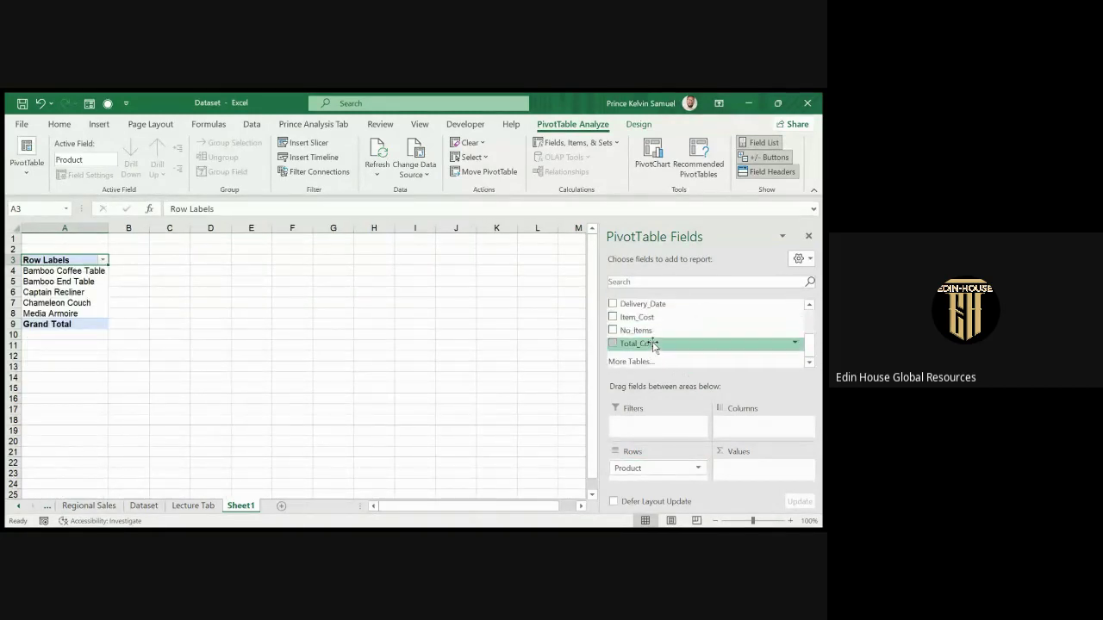
pyautogui.moveTo(652, 345); pyautogui.dragTo(746, 476)
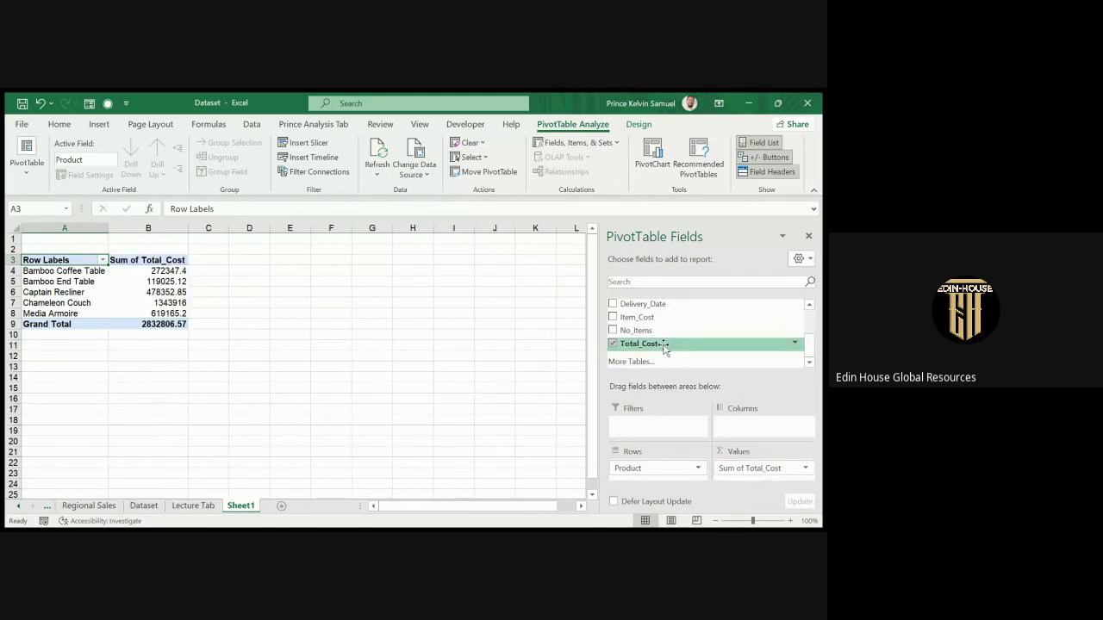
# Add Sales_Date to the rows below Product and switch the pivot table to the classic layout
pyautogui.scroll(2, 672, 326)
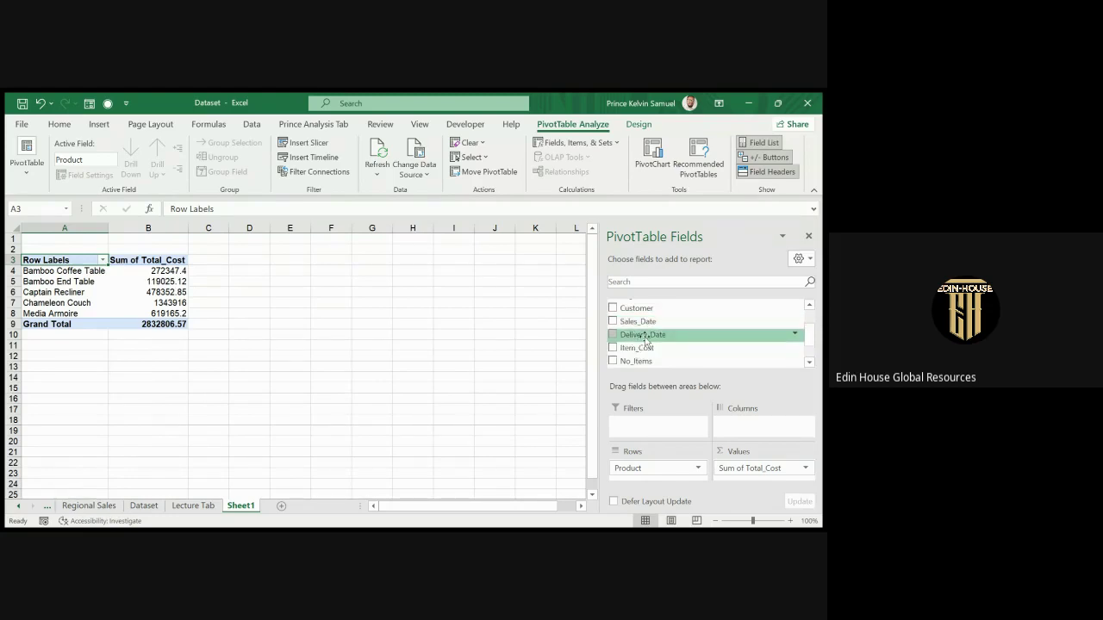
pyautogui.moveTo(645, 322); pyautogui.dragTo(651, 474)
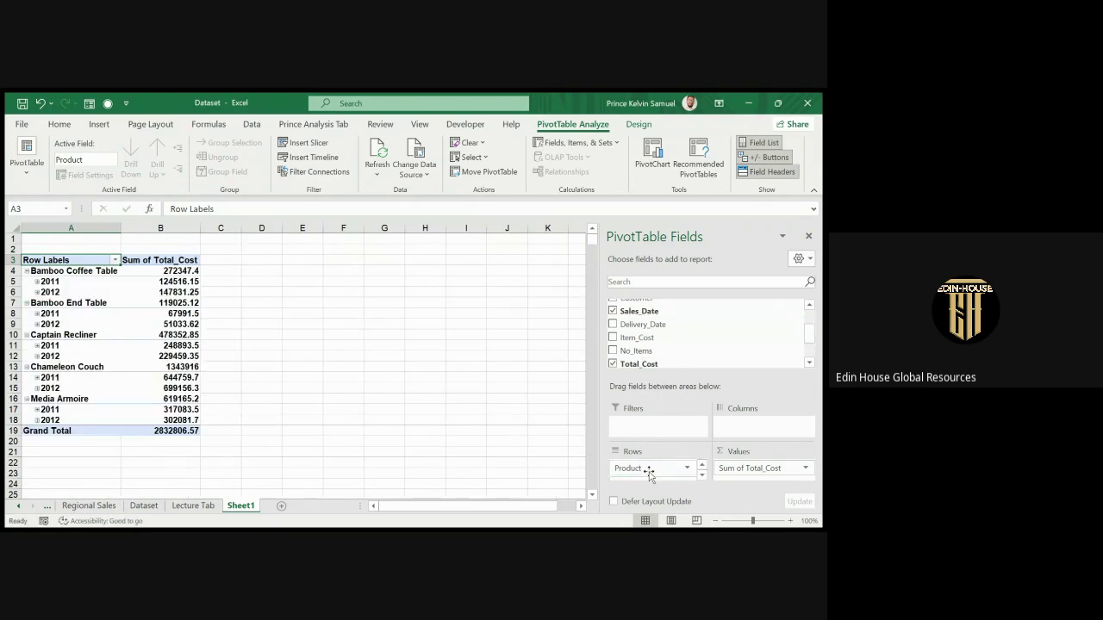
pyautogui.click(62, 285)
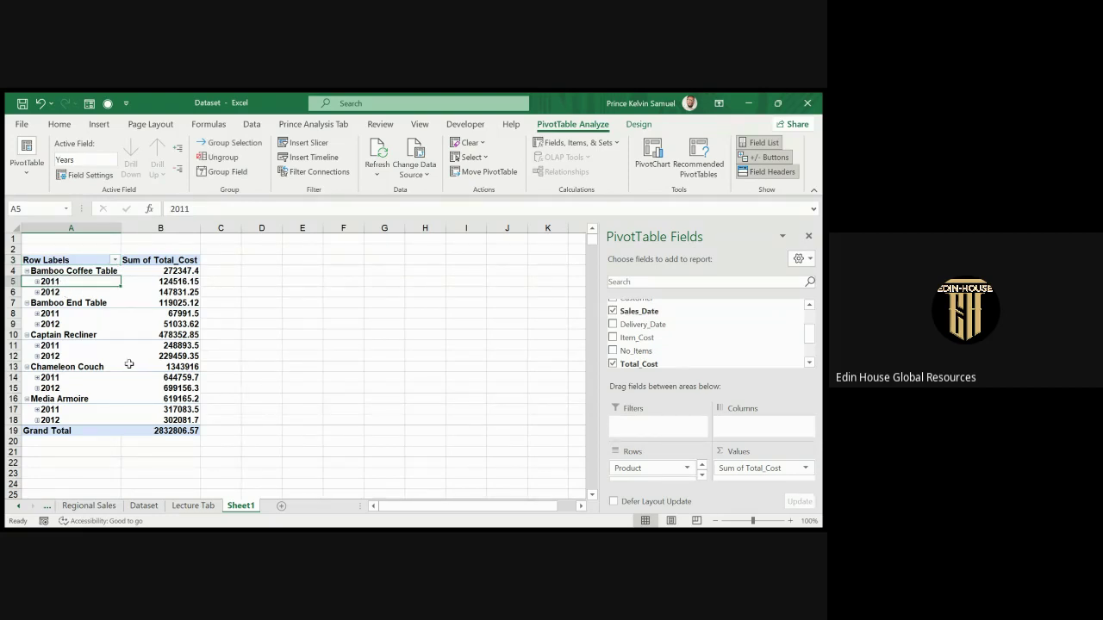
pyautogui.click(84, 291)
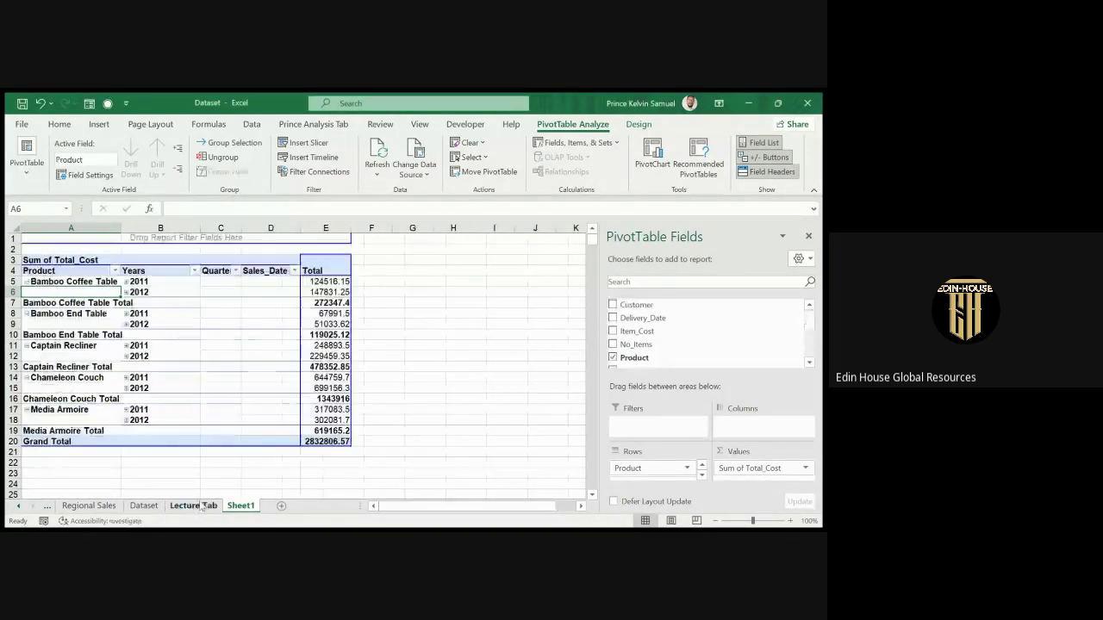
# Group the pivot table's sales dates by quarters only and remove the Product subtotals
pyautogui.click(155, 293)
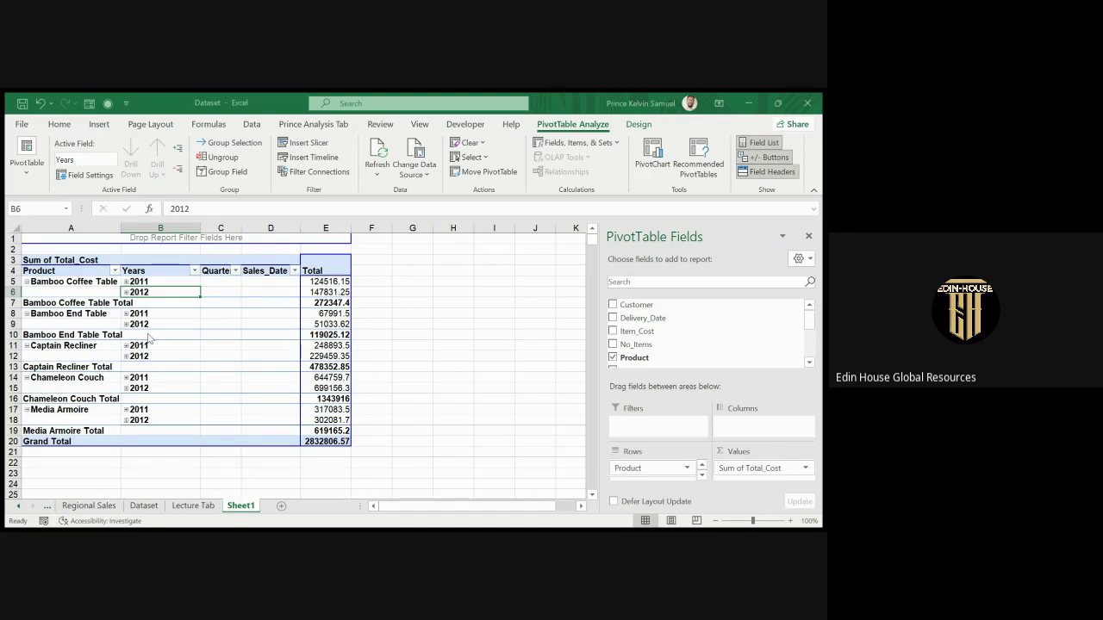
pyautogui.click(211, 486)
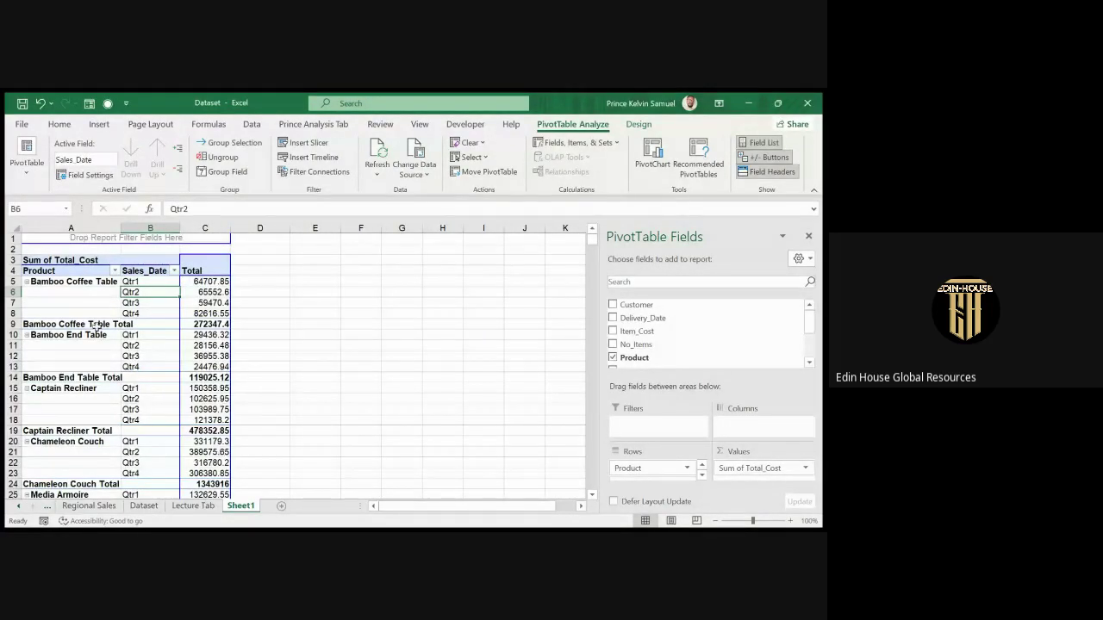
pyautogui.click(141, 325)
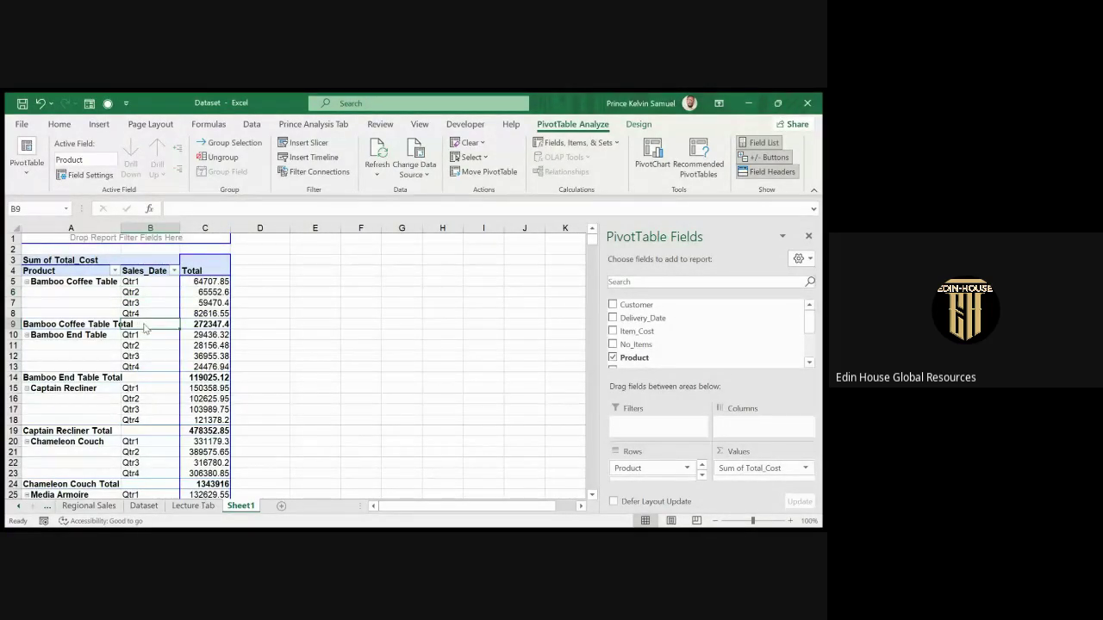
pyautogui.click(188, 365)
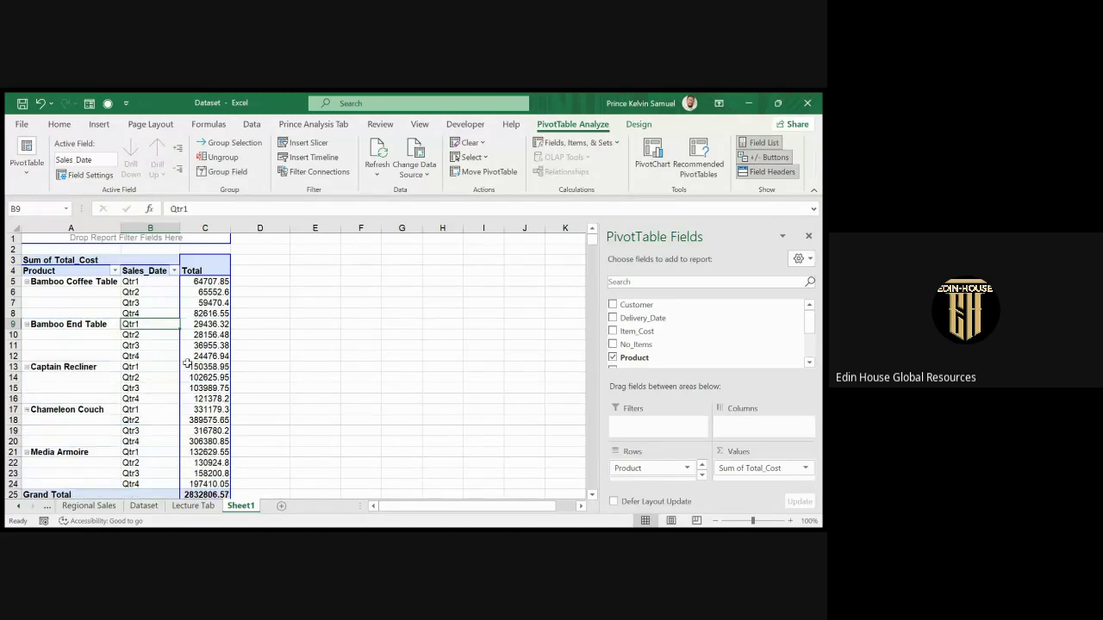
# Switch from Google Meet back to Excel, review the assignment list on Lecture Tab, and return to Sheet1
pyautogui.click(118, 381)
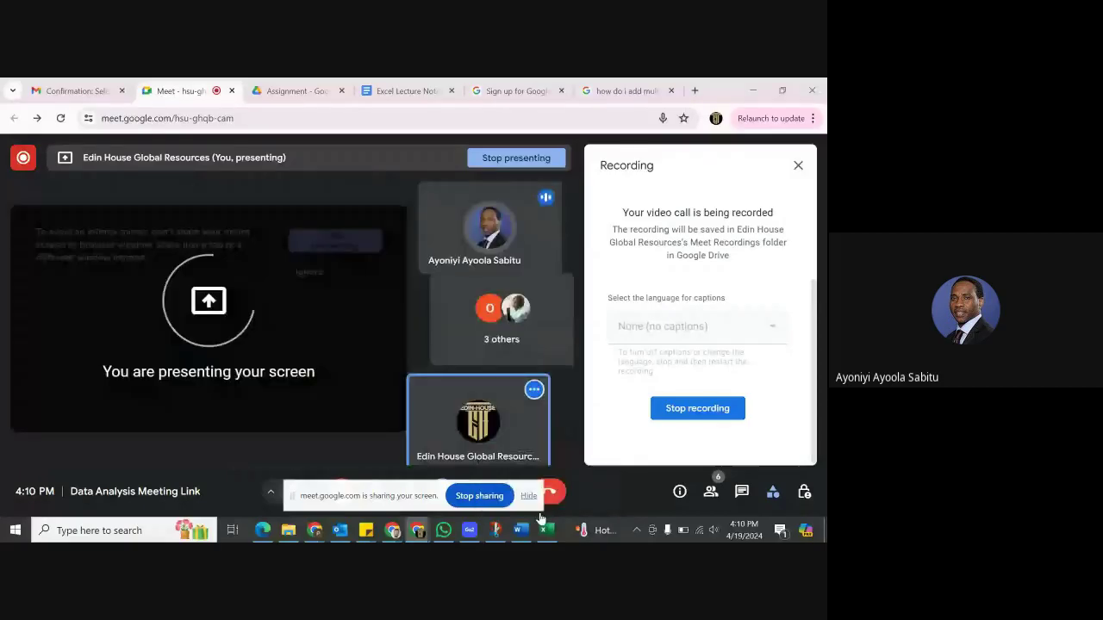
pyautogui.click(541, 522)
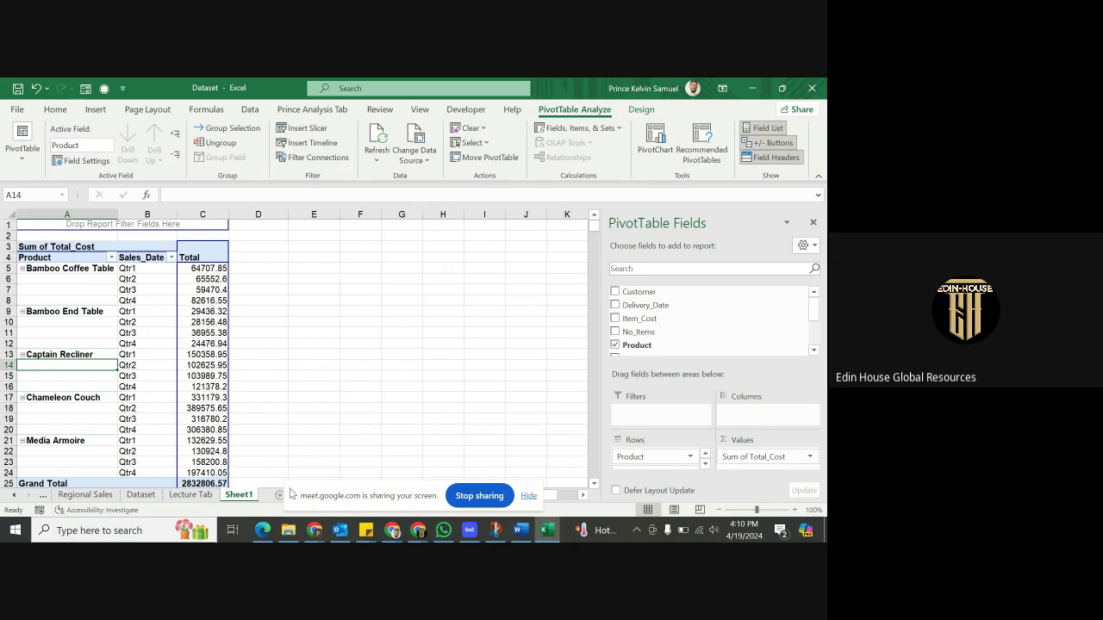
pyautogui.click(191, 495)
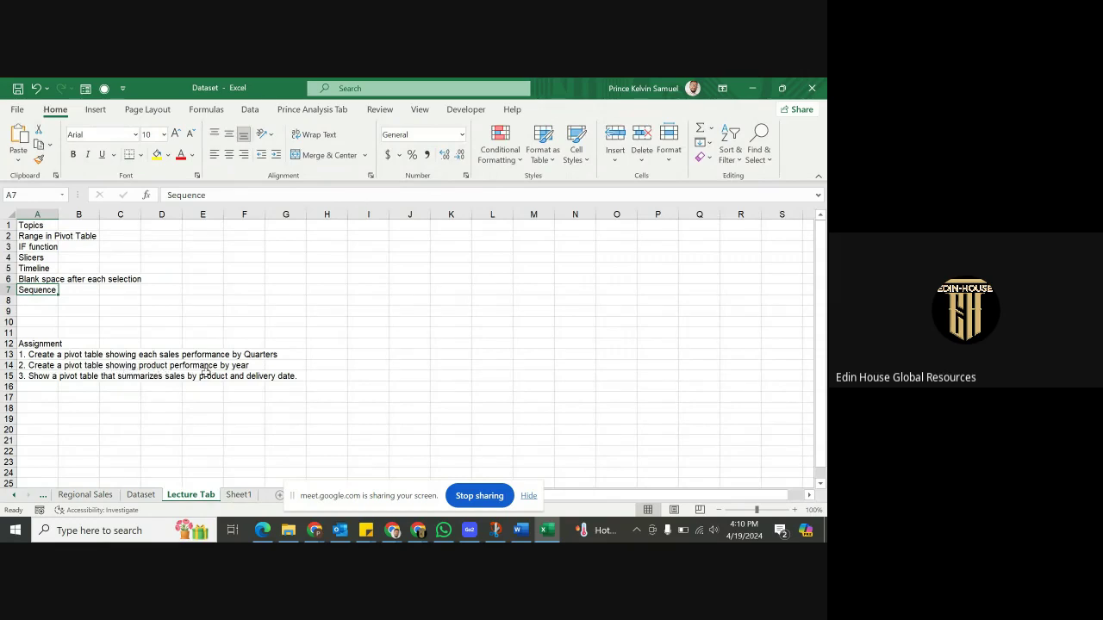
pyautogui.click(238, 496)
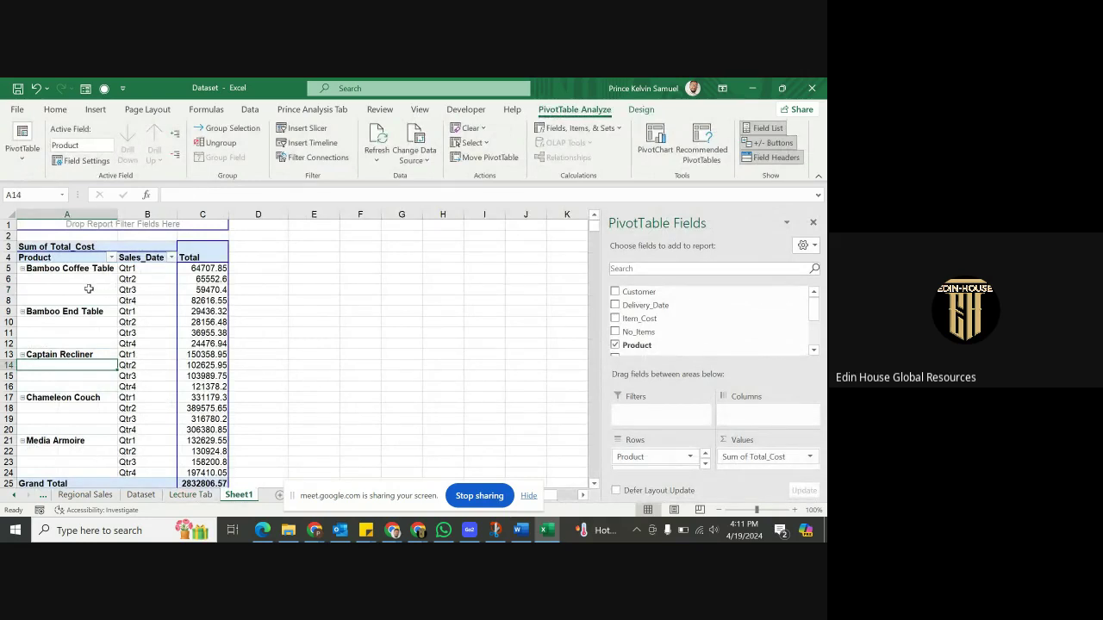
# Regroup the pivot table's Sales_Date field by Years only instead of Quarters
pyautogui.click(138, 291)
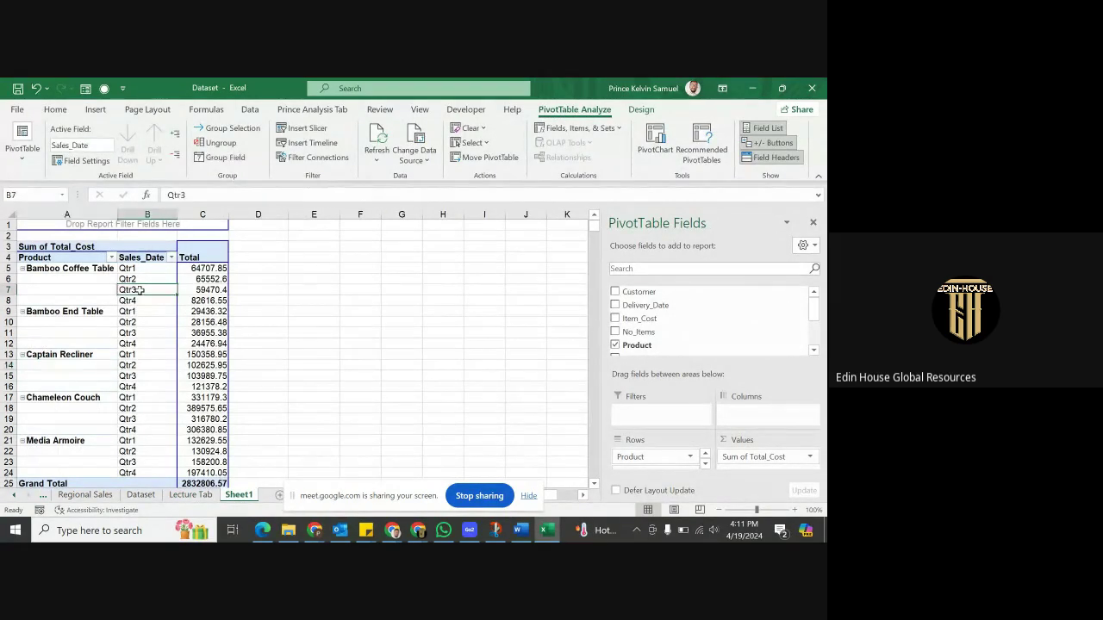
pyautogui.rightClick(139, 290)
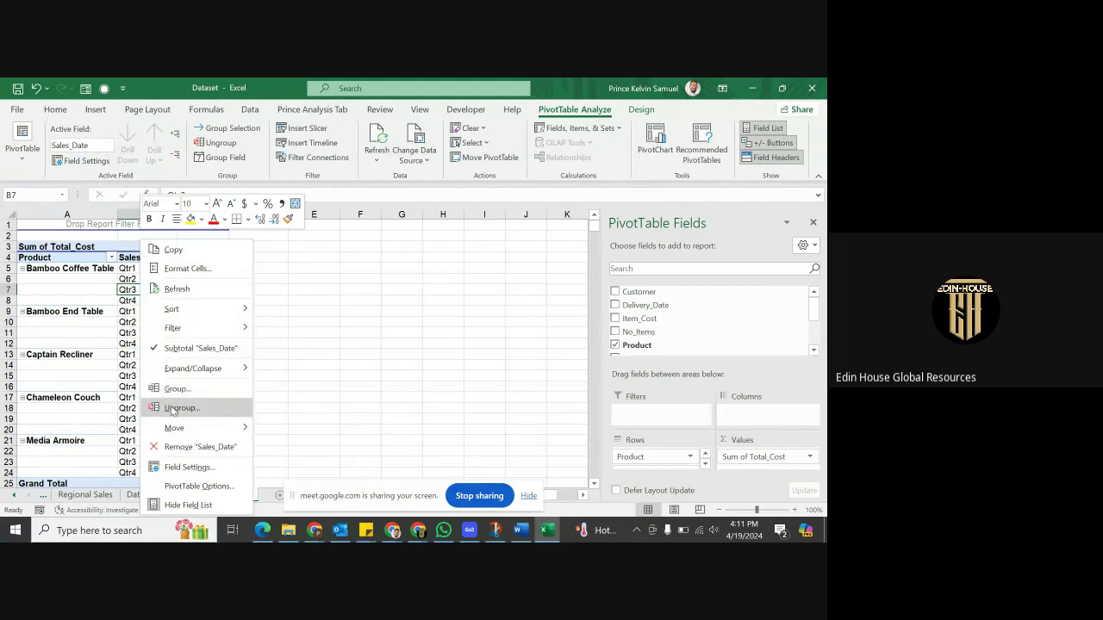
pyautogui.click(176, 389)
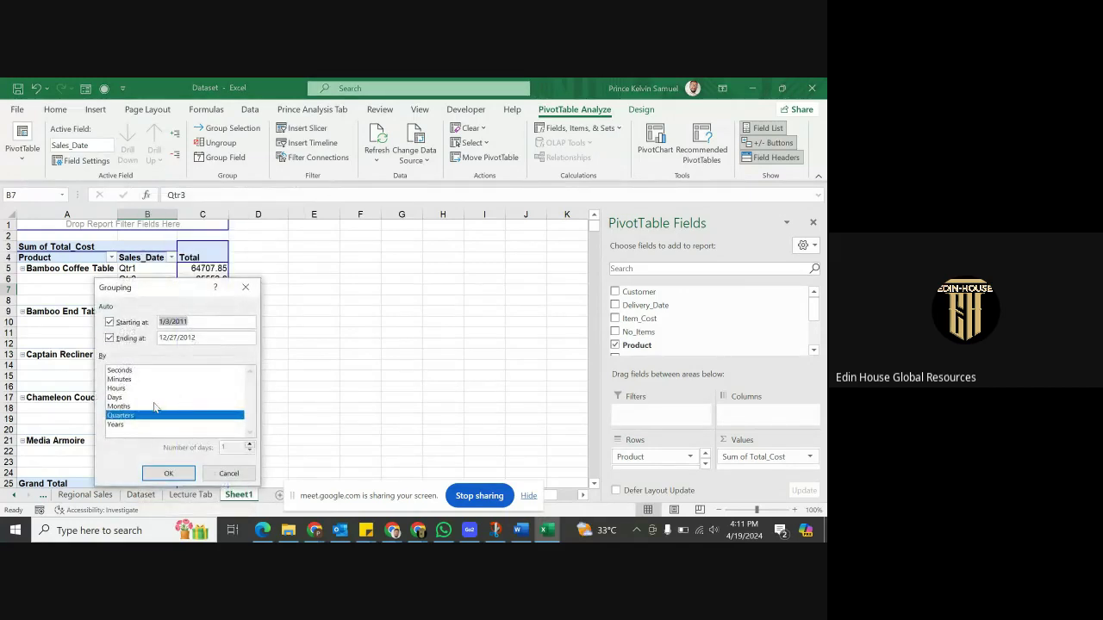
pyautogui.click(121, 426)
pyautogui.click(125, 416)
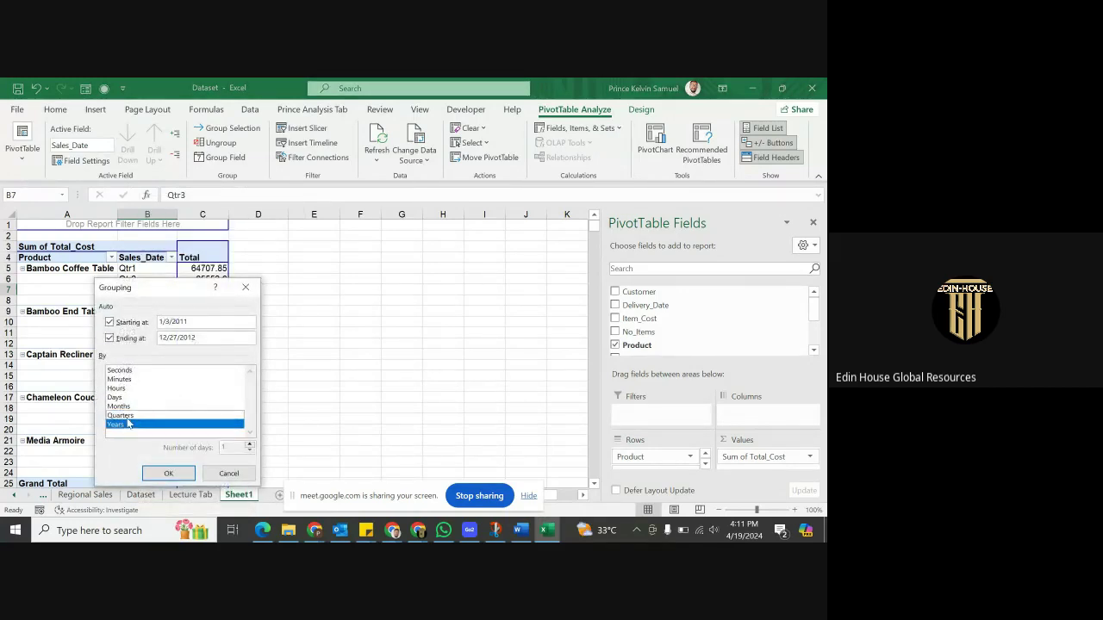
pyautogui.click(168, 476)
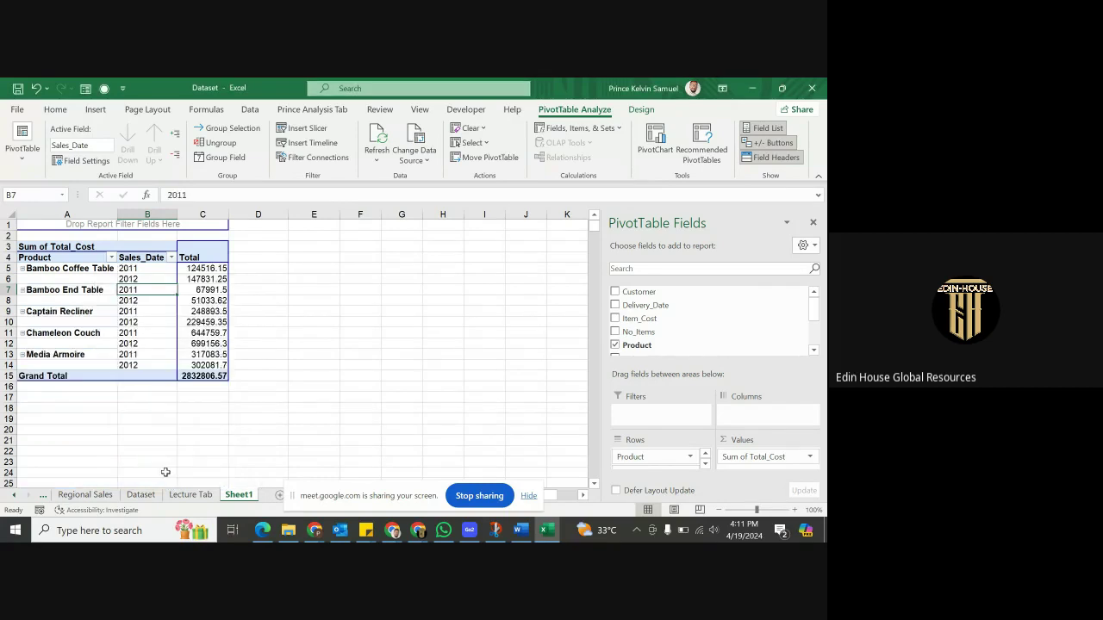
pyautogui.click(298, 339)
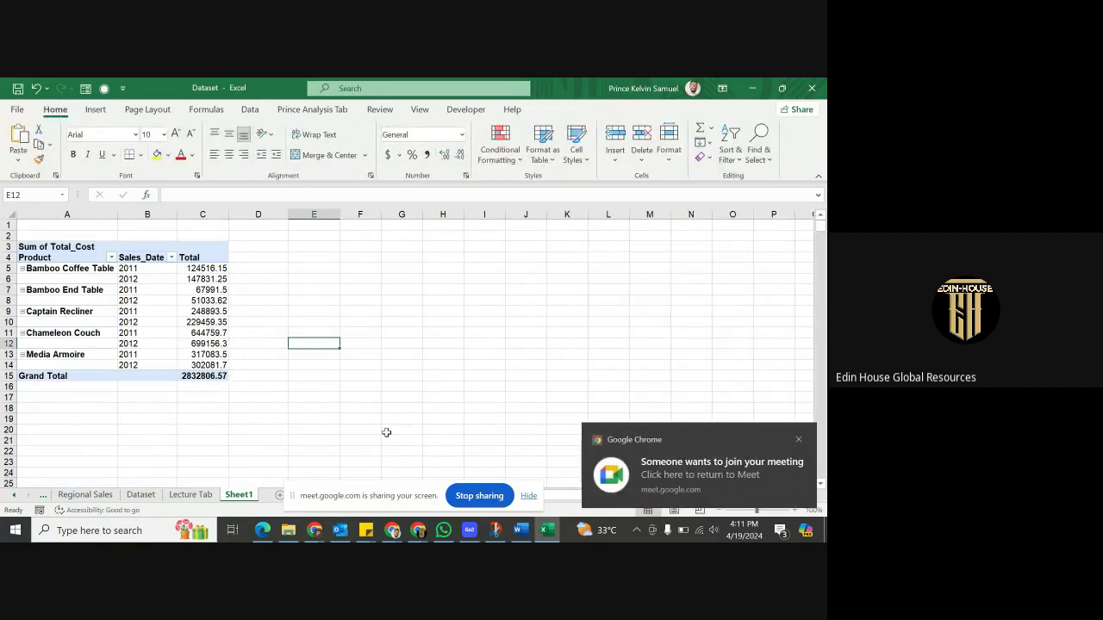
# Admit the waiting participant in Google Meet, hide the screen-sharing bar, and switch back to Excel
pyautogui.click(689, 483)
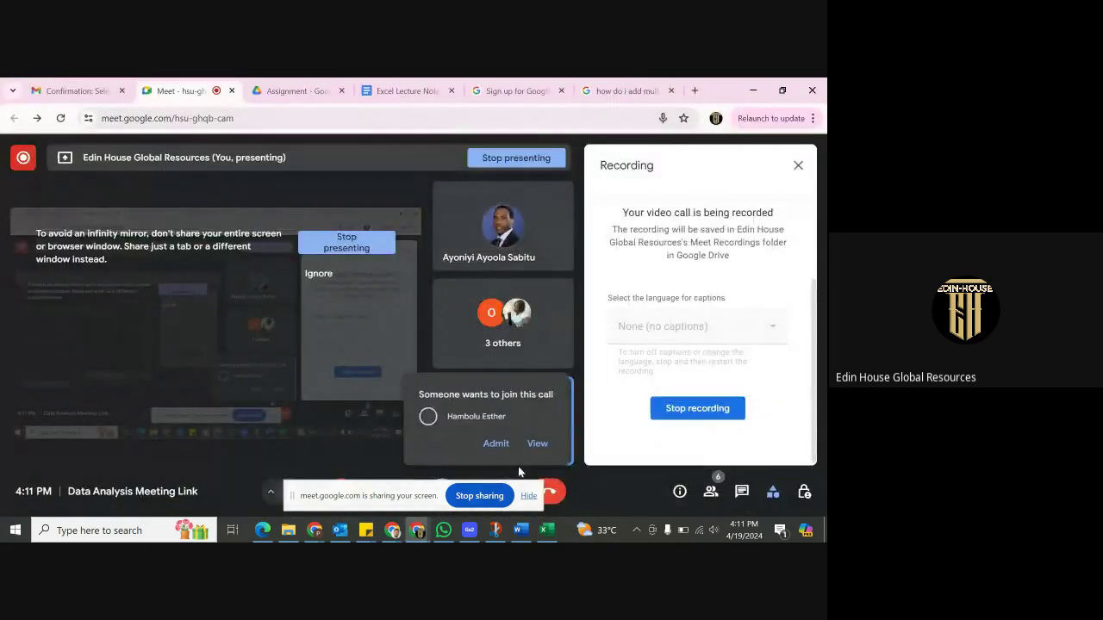
pyautogui.click(495, 443)
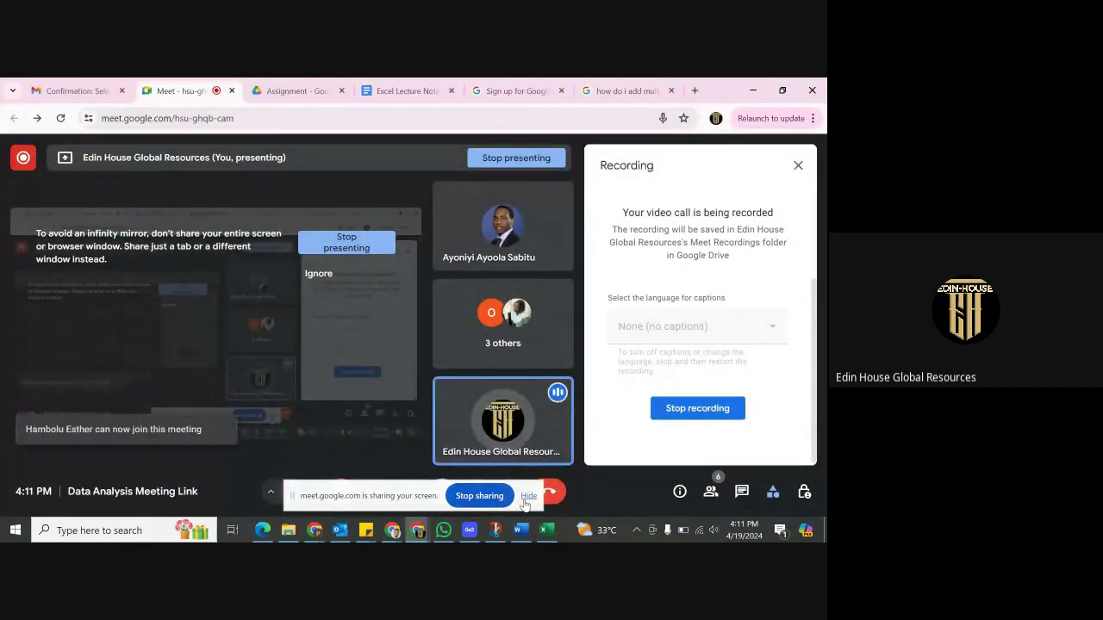
pyautogui.click(527, 497)
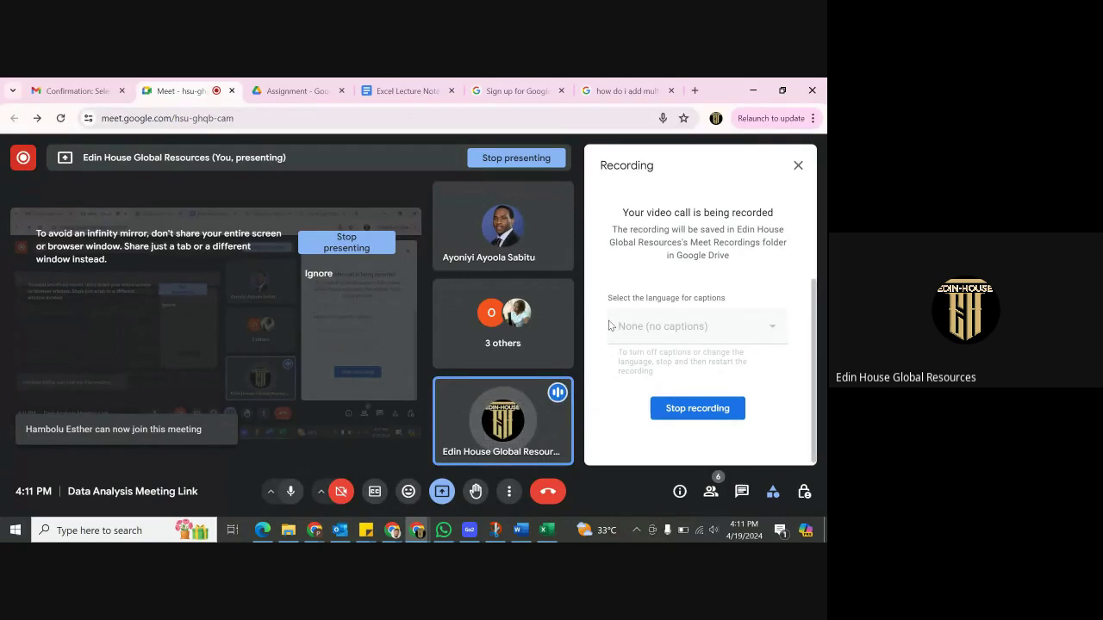
pyautogui.click(546, 531)
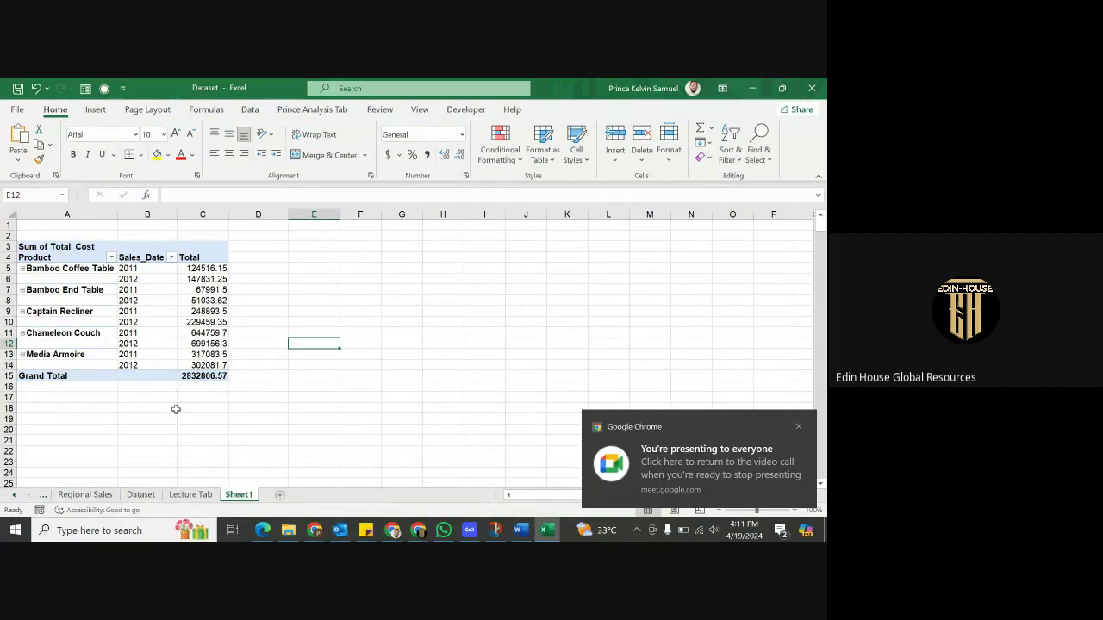
# Check the assignment list and start a new pivot table from Table1 on the Dataset sheet, to go in an existing worksheet
pyautogui.click(198, 495)
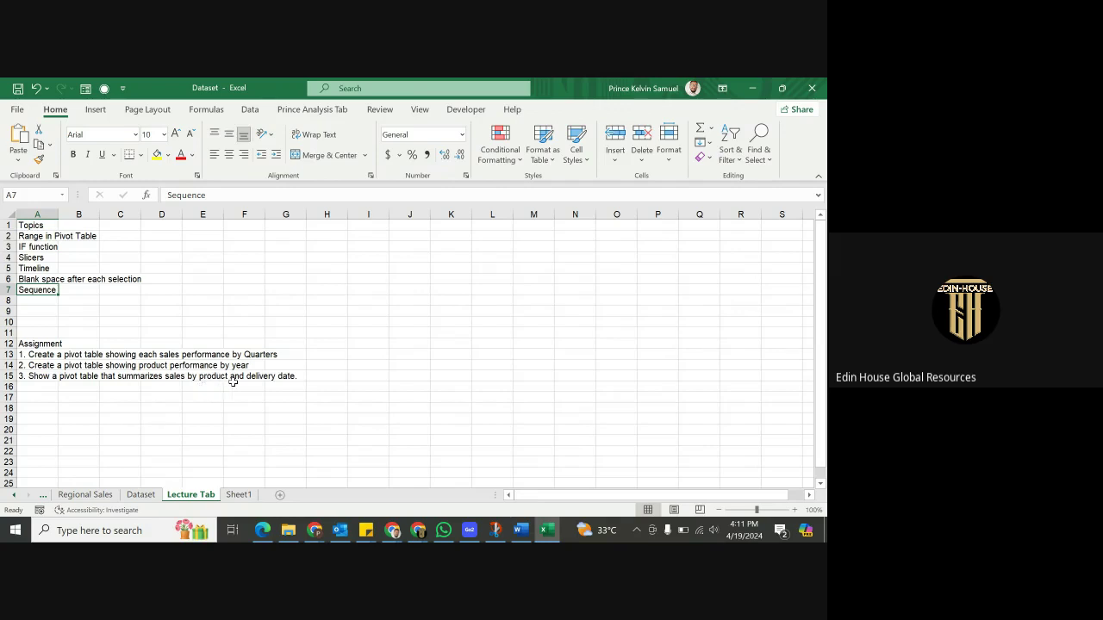
pyautogui.click(235, 496)
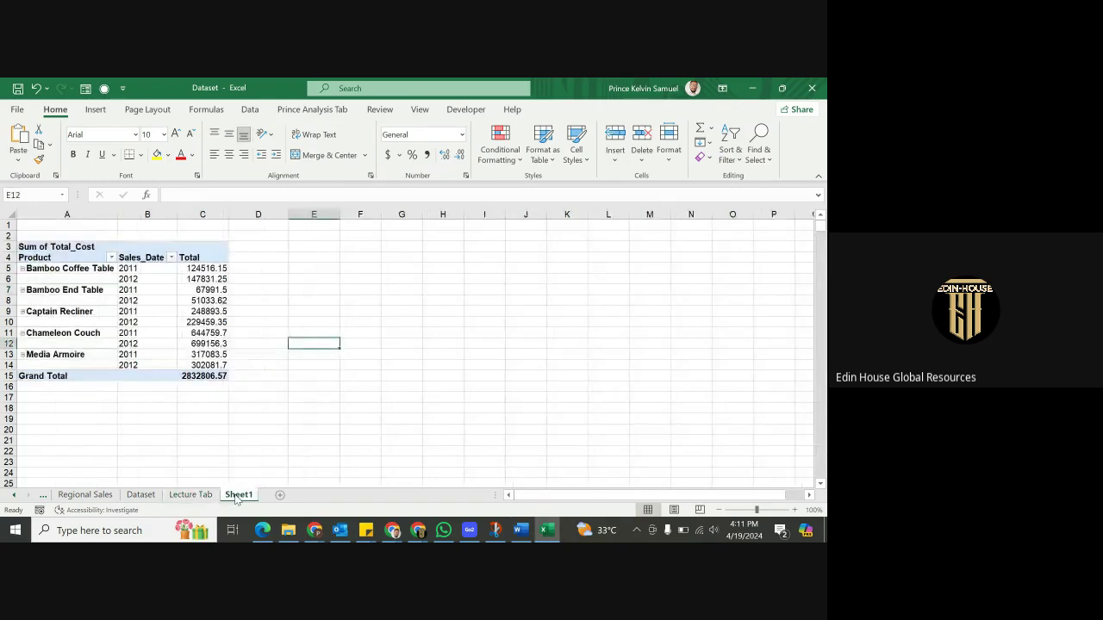
pyautogui.click(141, 496)
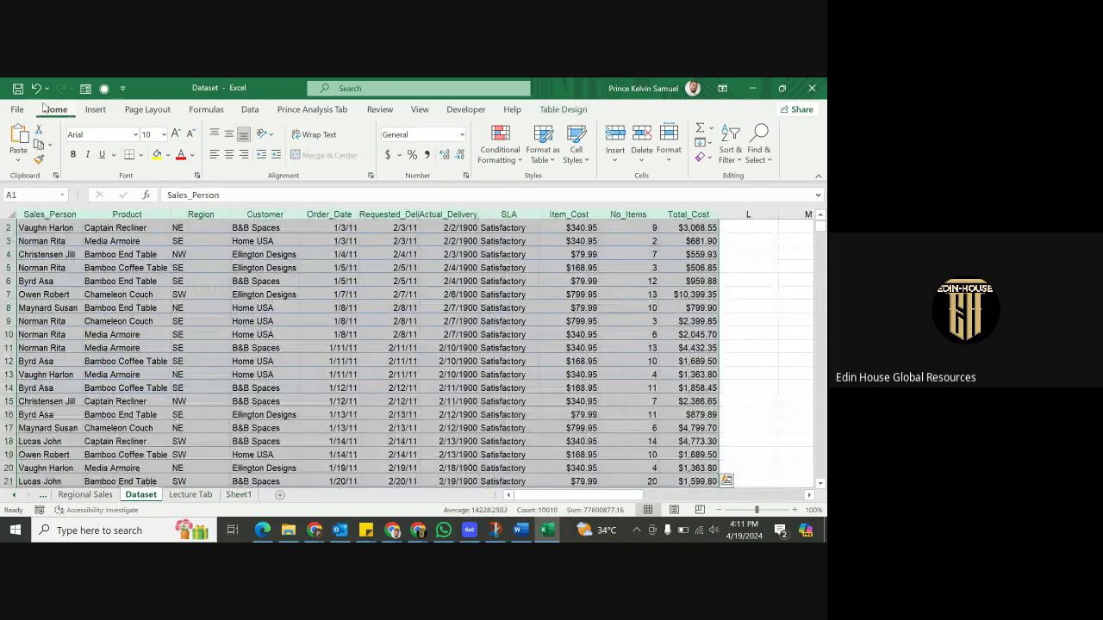
pyautogui.click(96, 111)
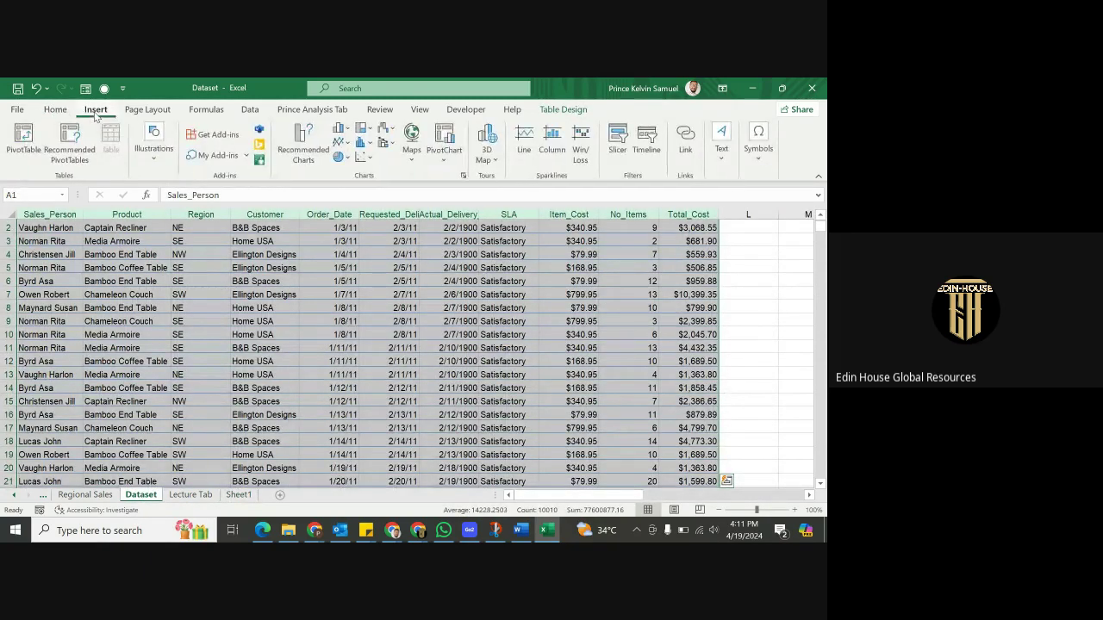
pyautogui.click(24, 142)
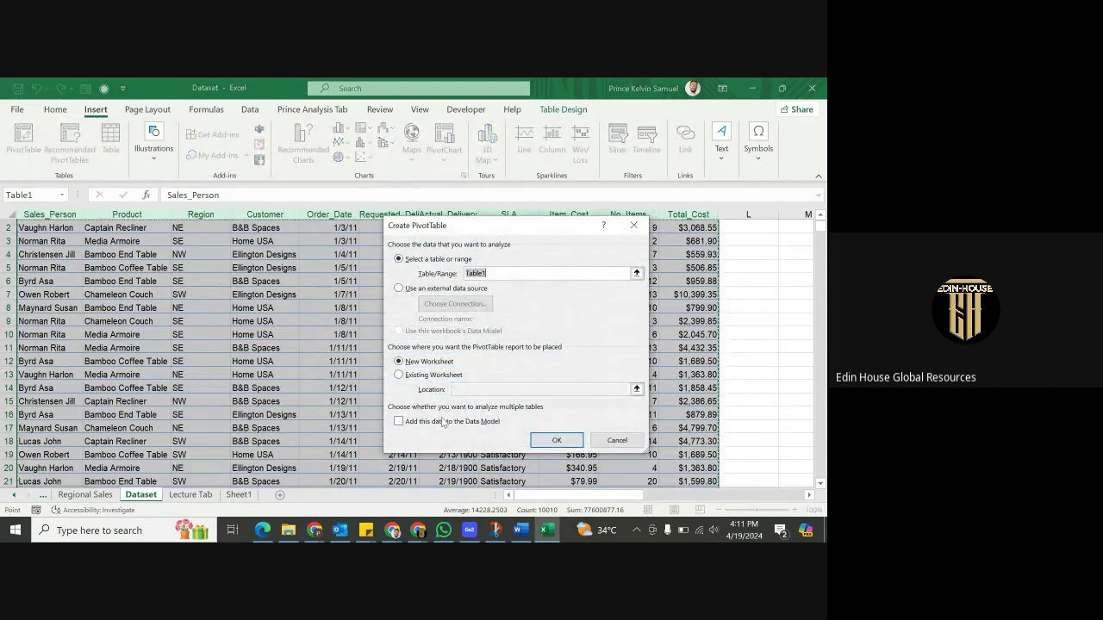
pyautogui.click(435, 376)
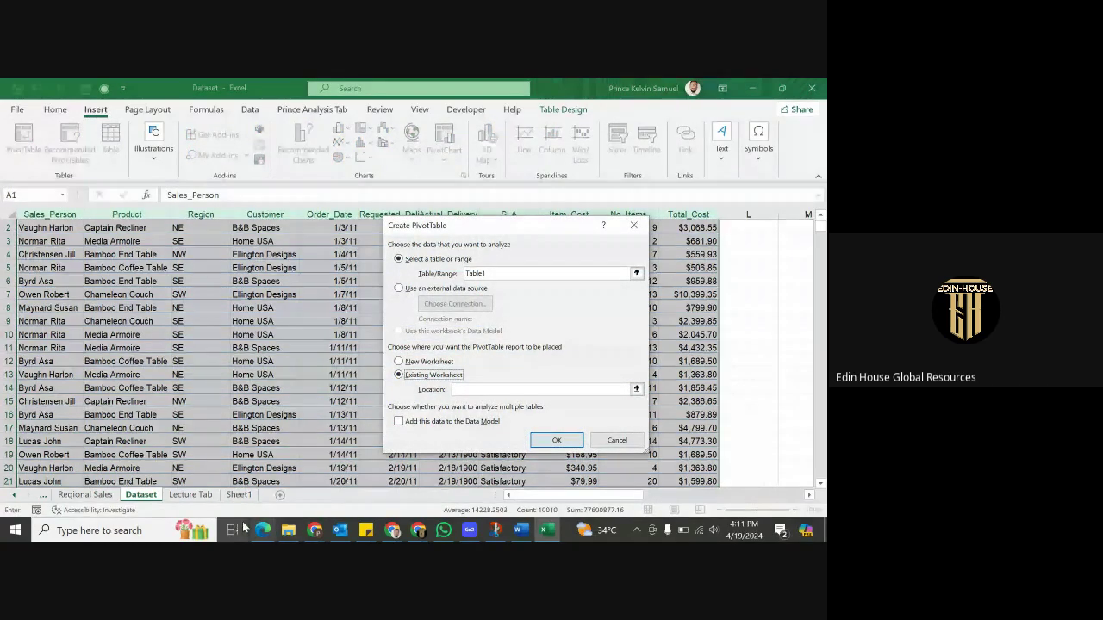
# Set the new pivot table's location to cell E4 on Sheet1, replacing any incorrect reference, and create it
pyautogui.click(238, 495)
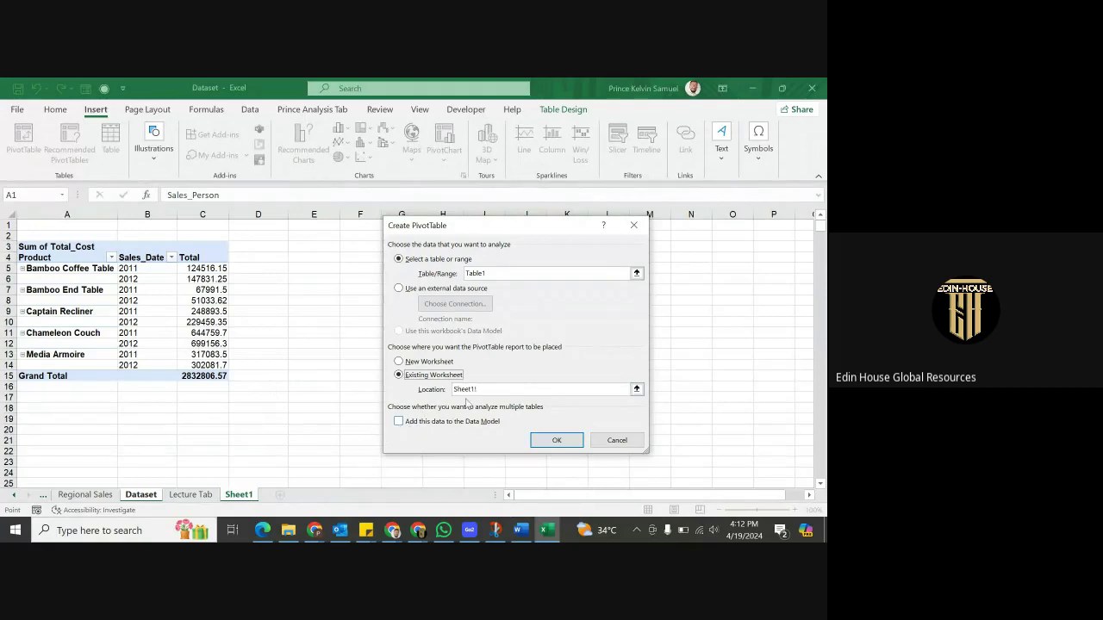
pyautogui.click(496, 389)
pyautogui.click(315, 247)
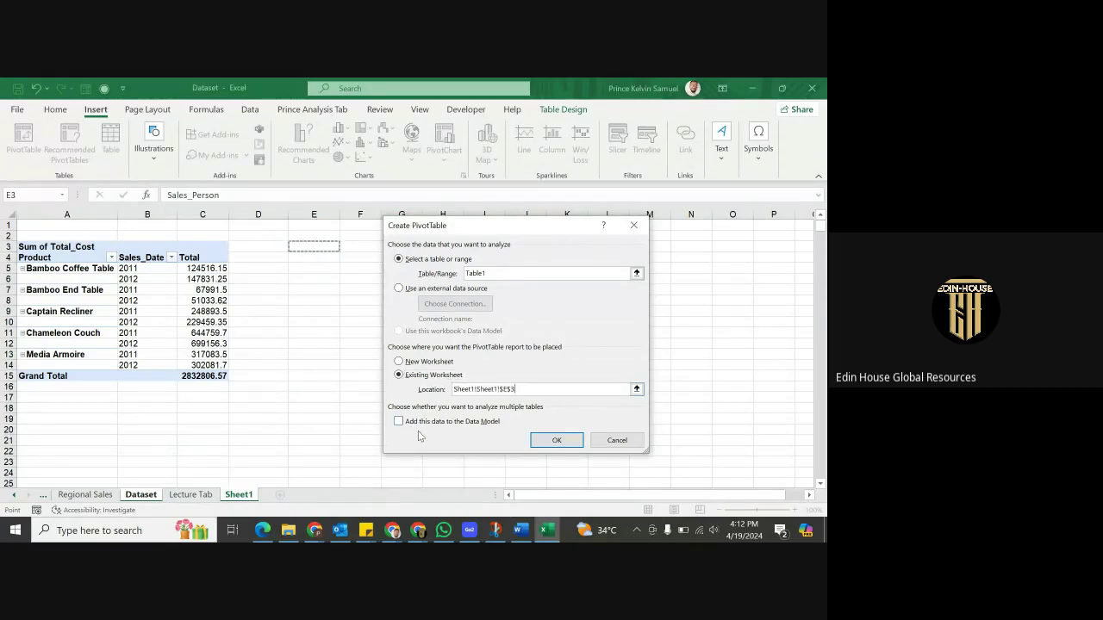
pyautogui.click(556, 439)
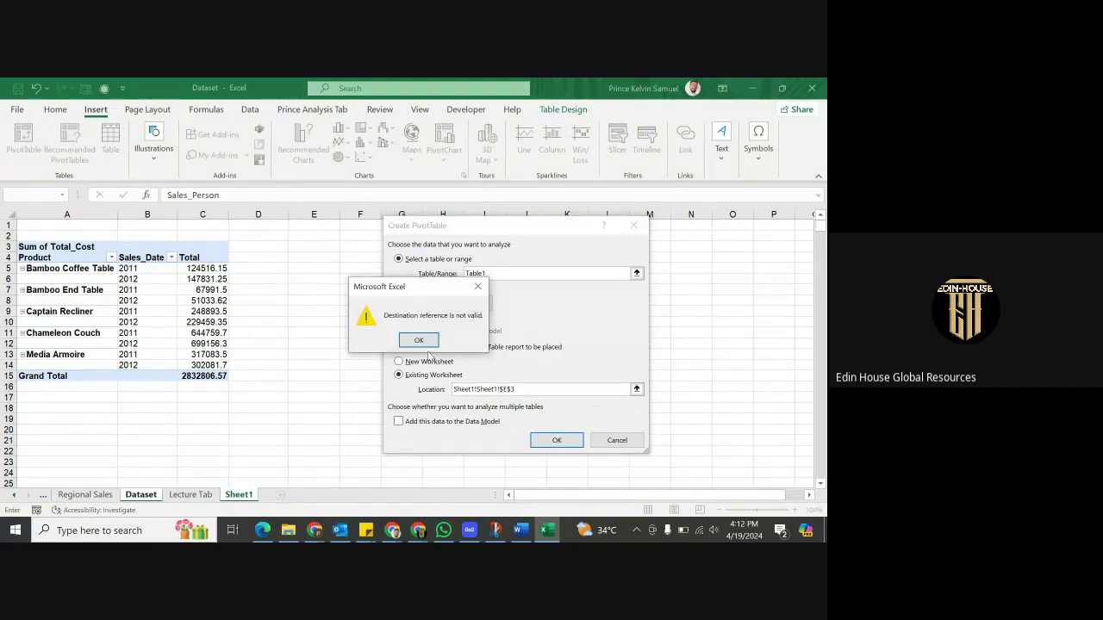
pyautogui.click(419, 341)
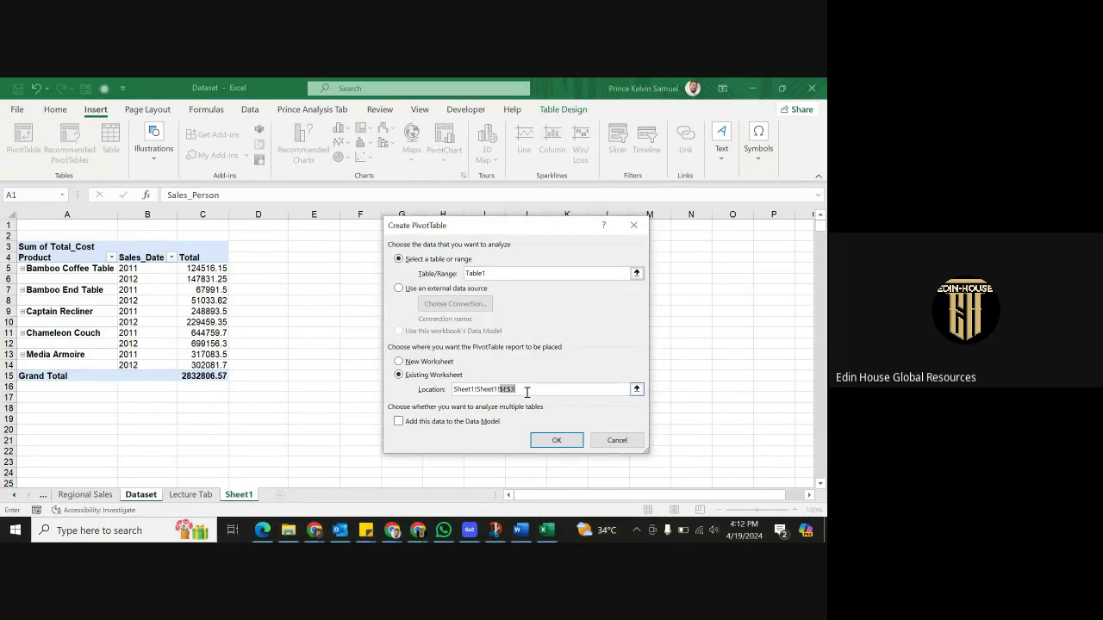
pyautogui.moveTo(527, 393); pyautogui.dragTo(410, 393)
pyautogui.press('BackSpace')
pyautogui.click(318, 259)
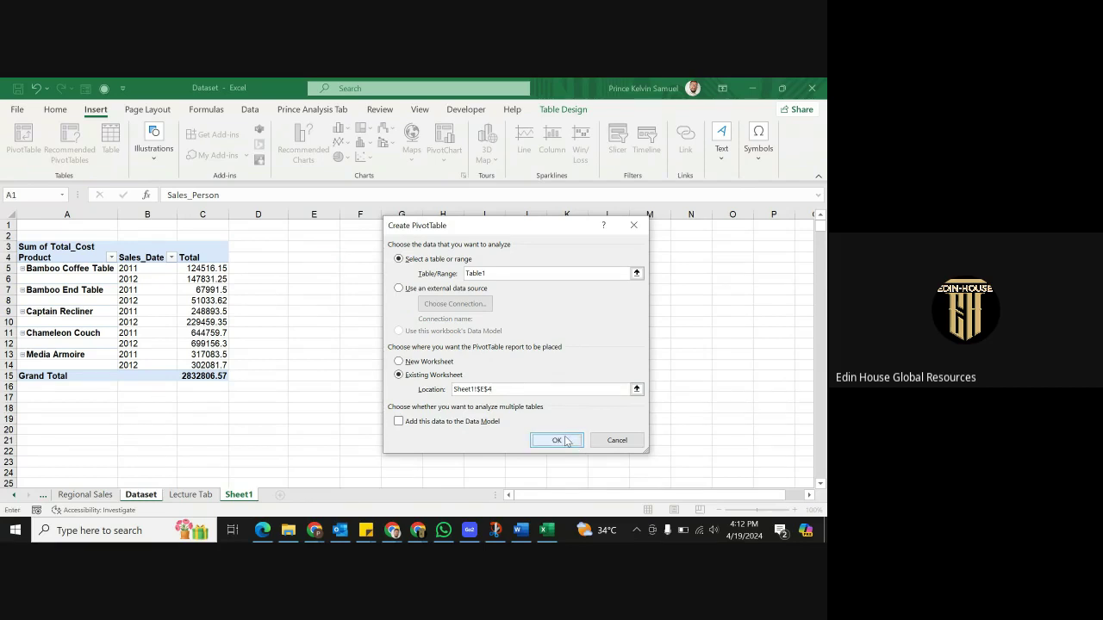
pyautogui.click(557, 440)
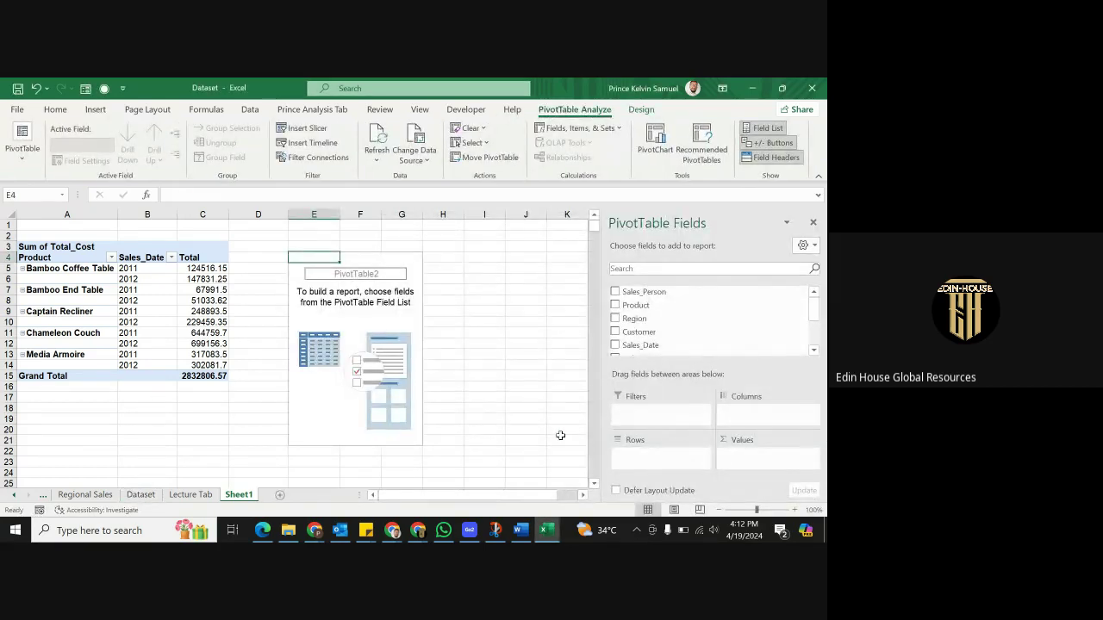
# Recheck the assignment list and build the second pivot table with Product and Delivery_Date as rows and the sum of Total_Cost as values
pyautogui.click(191, 494)
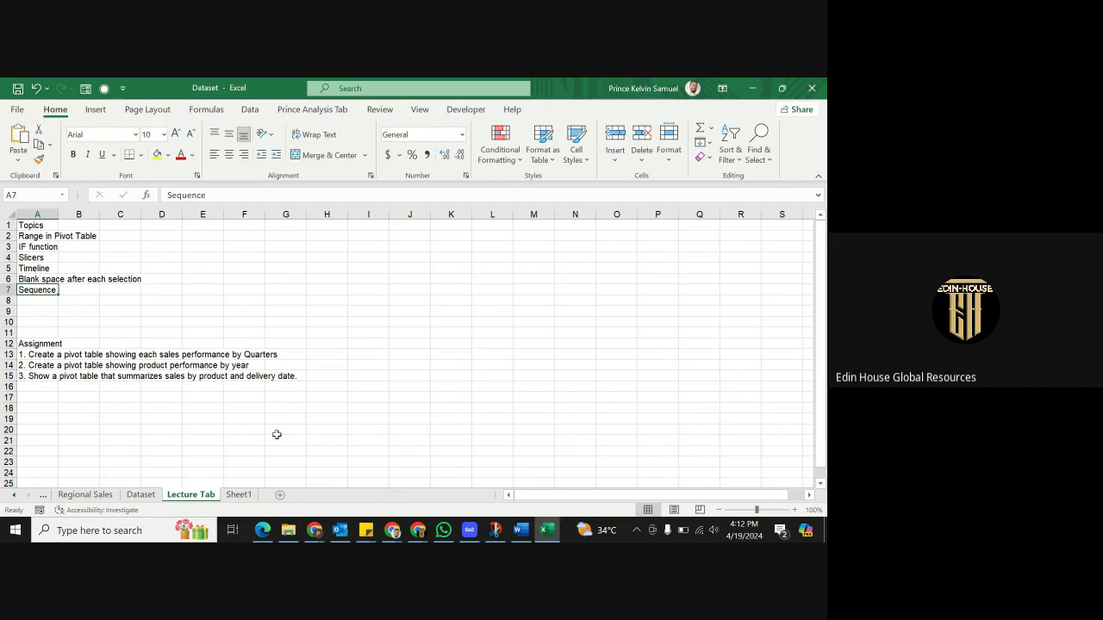
pyautogui.click(238, 496)
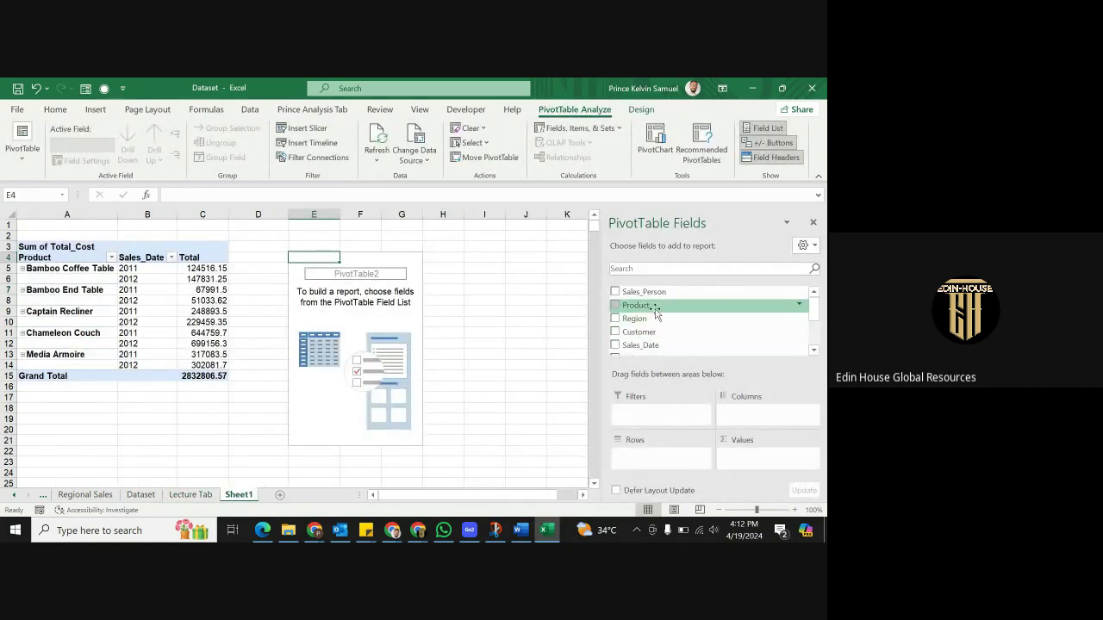
pyautogui.moveTo(655, 306); pyautogui.dragTo(669, 463)
pyautogui.scroll(-1, 698, 312)
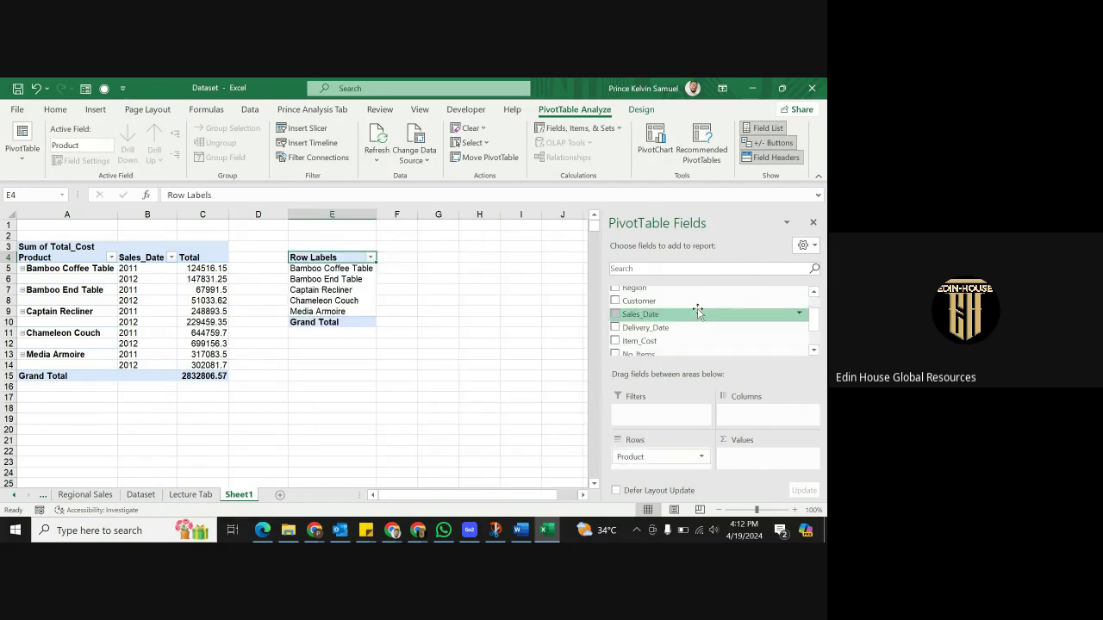
pyautogui.moveTo(659, 327); pyautogui.dragTo(671, 469)
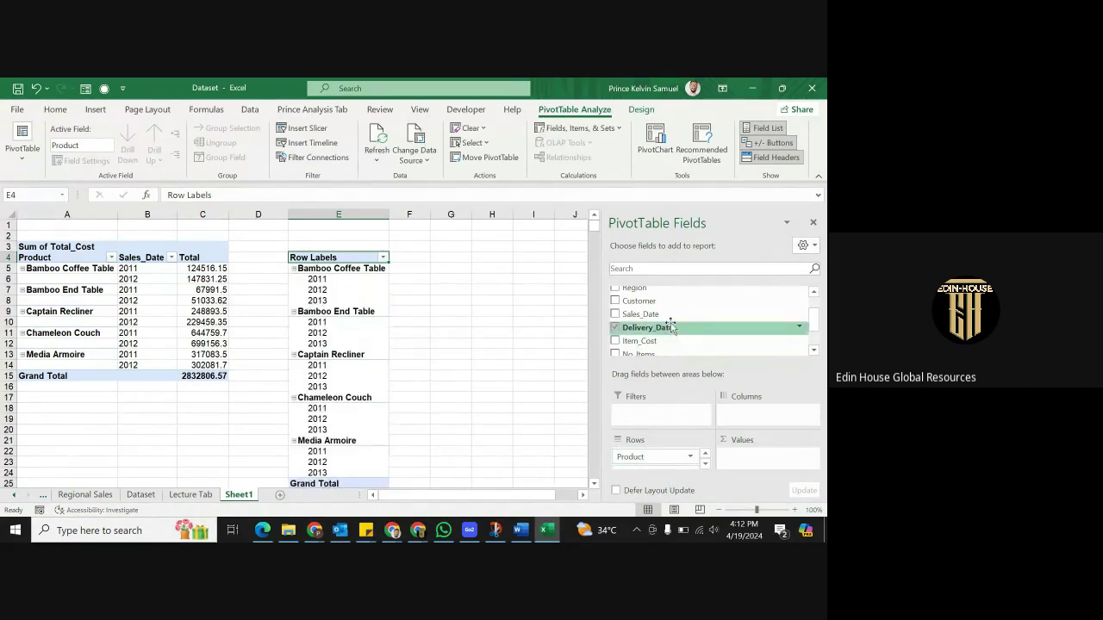
pyautogui.scroll(-1, 671, 327)
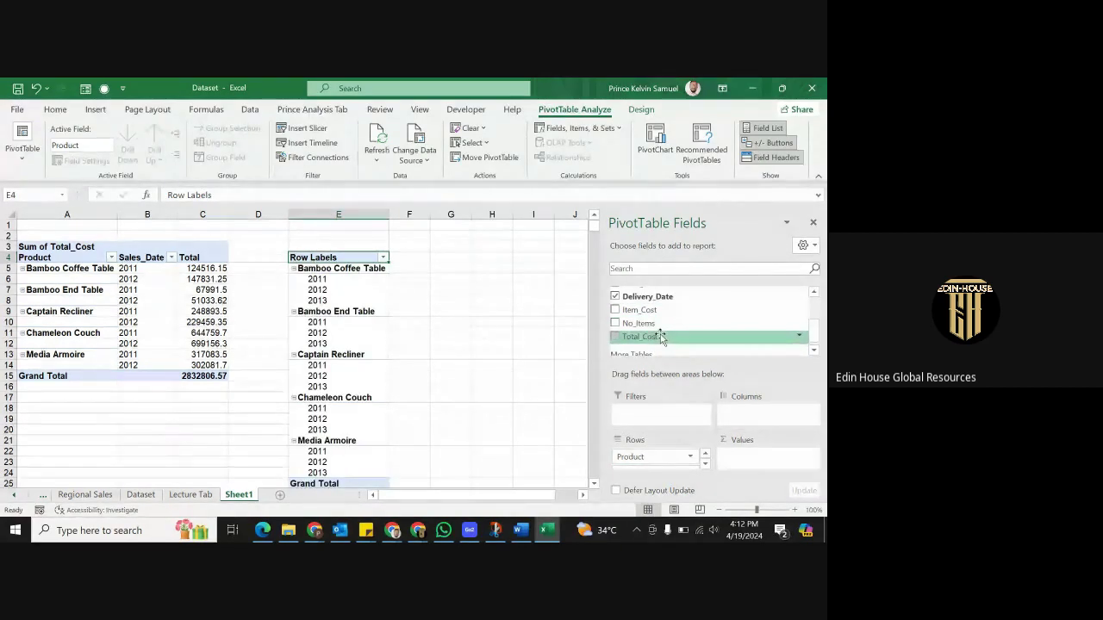
pyautogui.moveTo(661, 337); pyautogui.dragTo(771, 475)
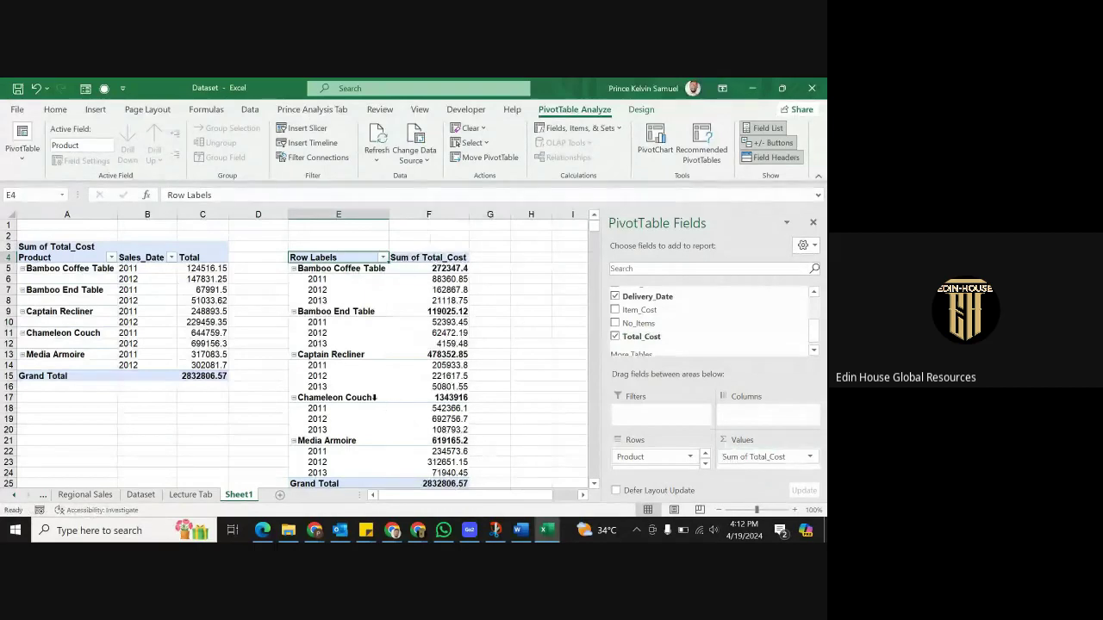
# Remove the Product subtotals from the second pivot table and go back to the assignment list on Lecture Tab
pyautogui.click(370, 311)
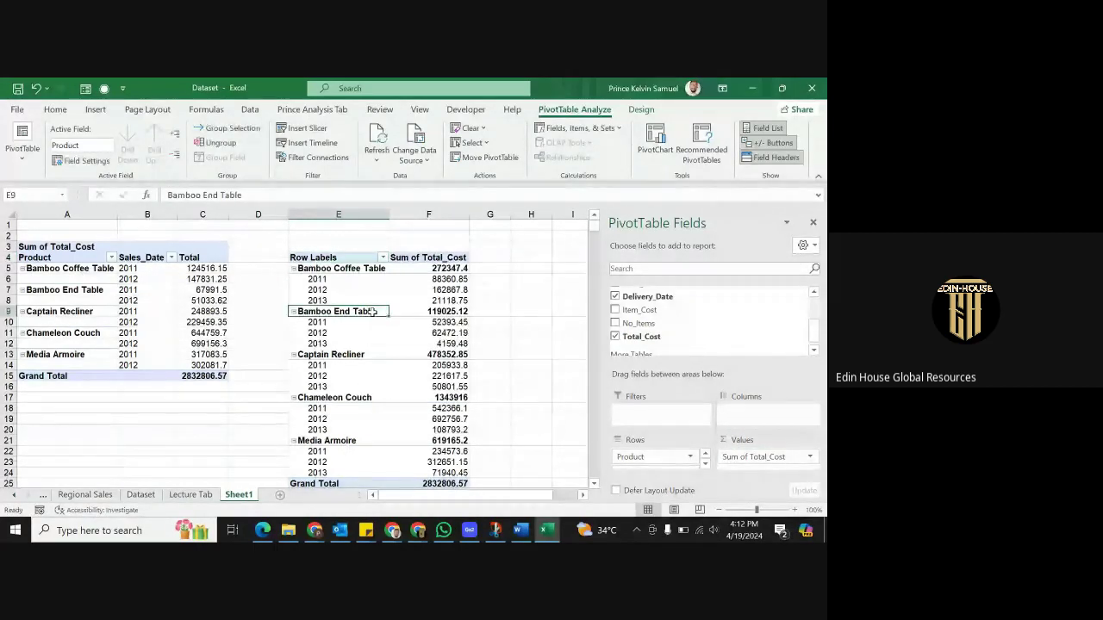
pyautogui.rightClick(373, 312)
pyautogui.click(407, 349)
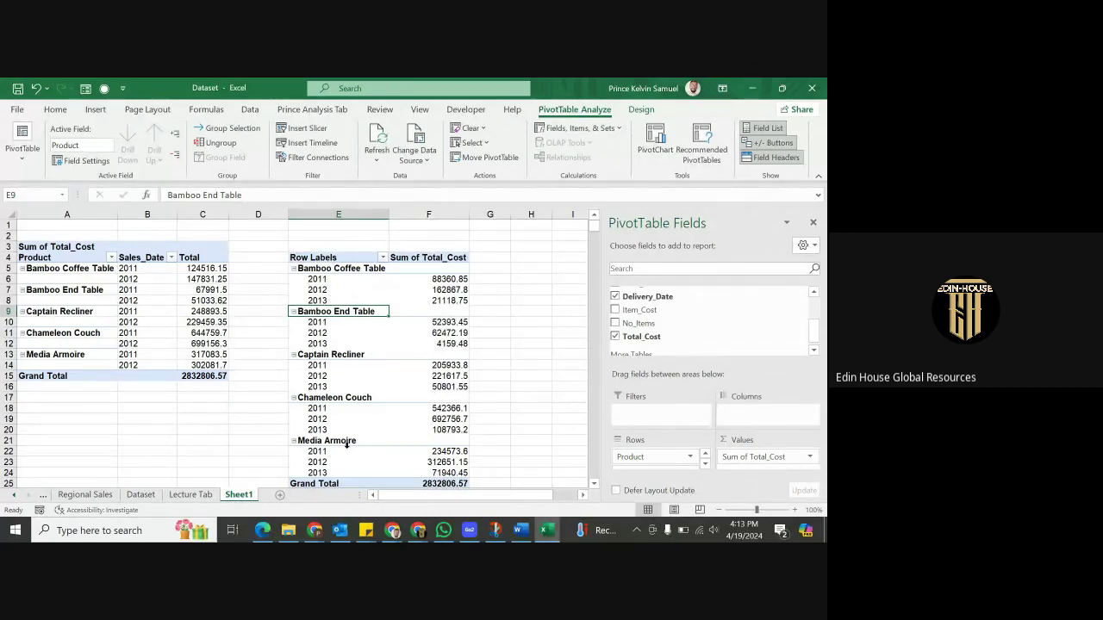
pyautogui.click(190, 496)
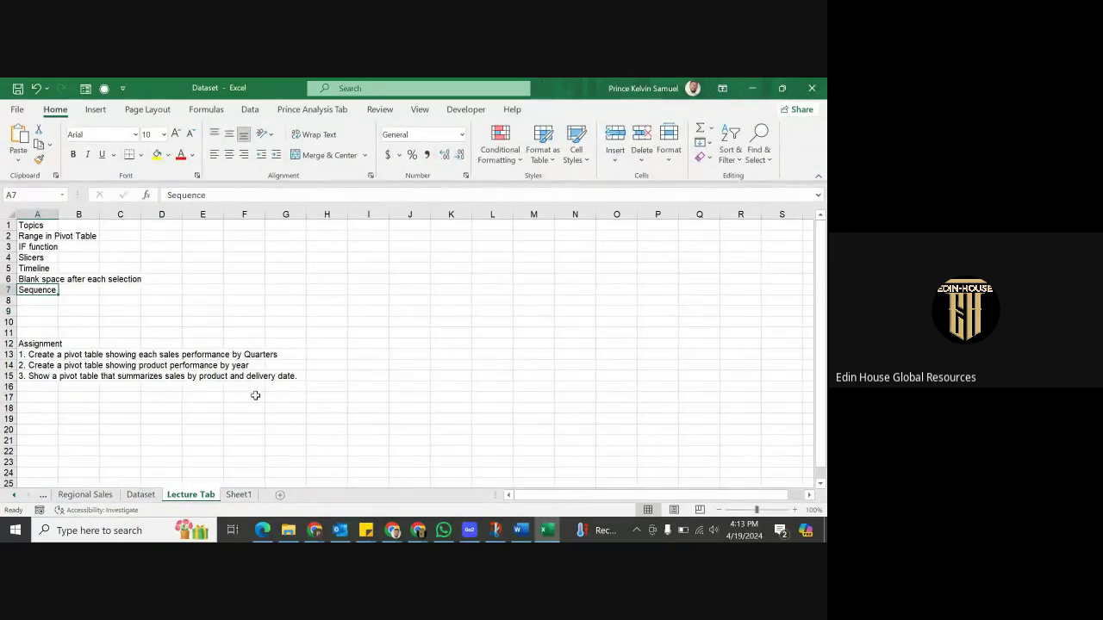
# Switch the second pivot table on Sheet1 to the classic PivotTable layout and sort its field list A to Z
pyautogui.click(238, 495)
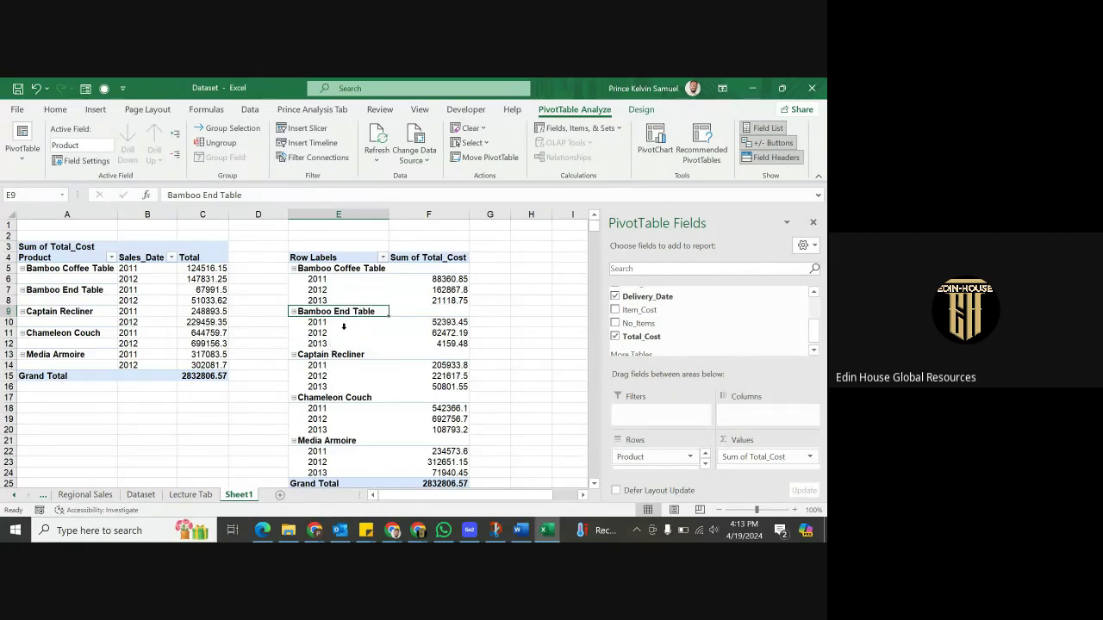
pyautogui.rightClick(348, 302)
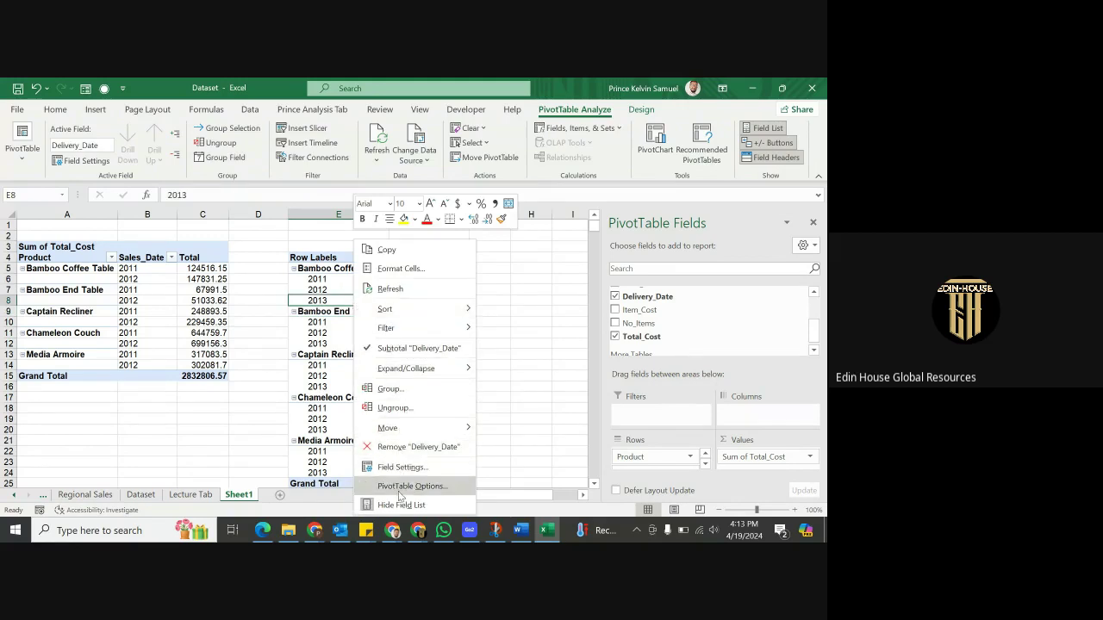
pyautogui.click(400, 487)
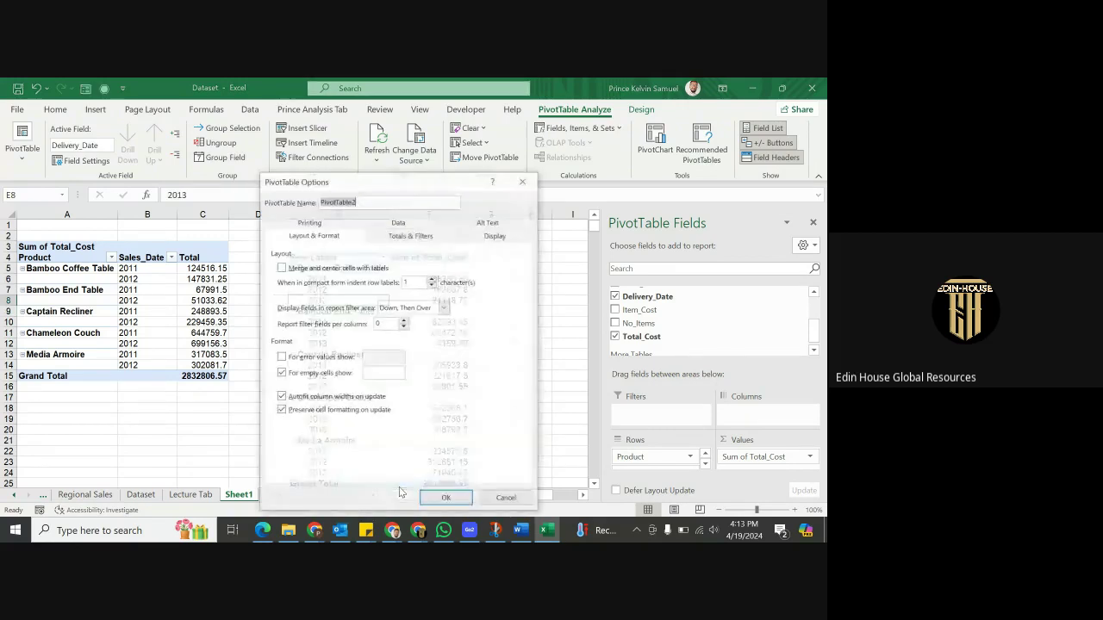
pyautogui.click(484, 241)
pyautogui.click(318, 341)
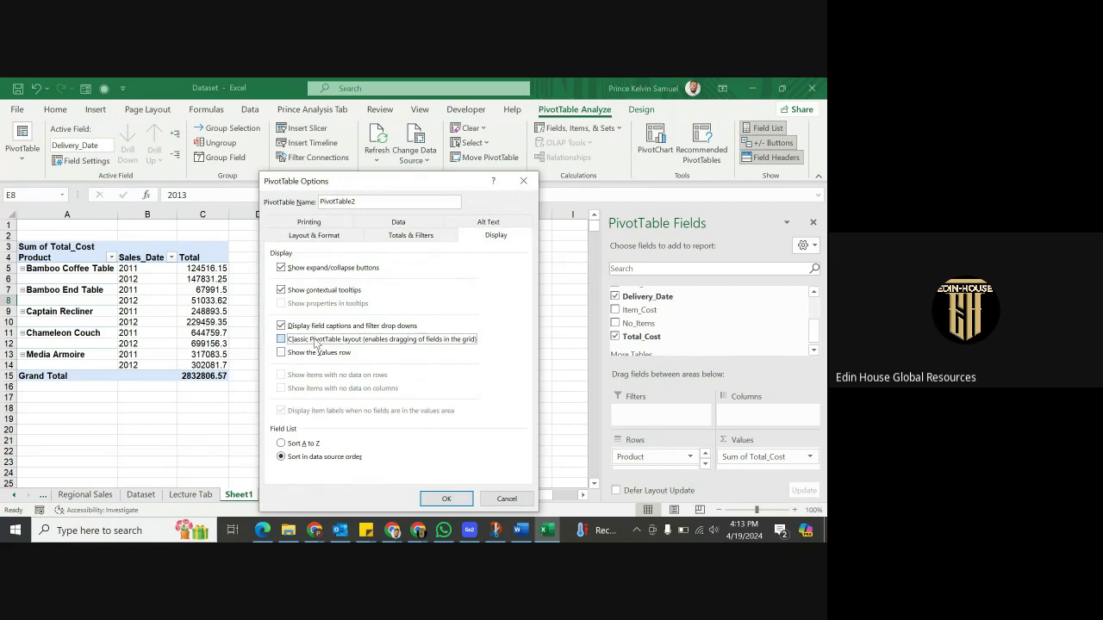
pyautogui.click(289, 444)
pyautogui.click(446, 499)
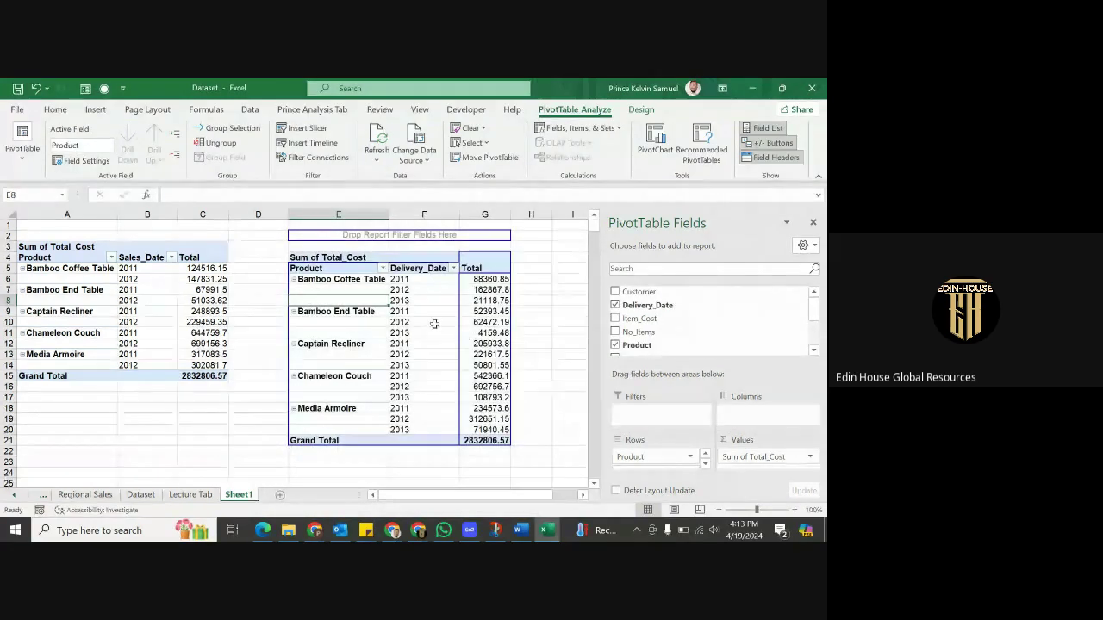
pyautogui.click(419, 347)
pyautogui.click(419, 348)
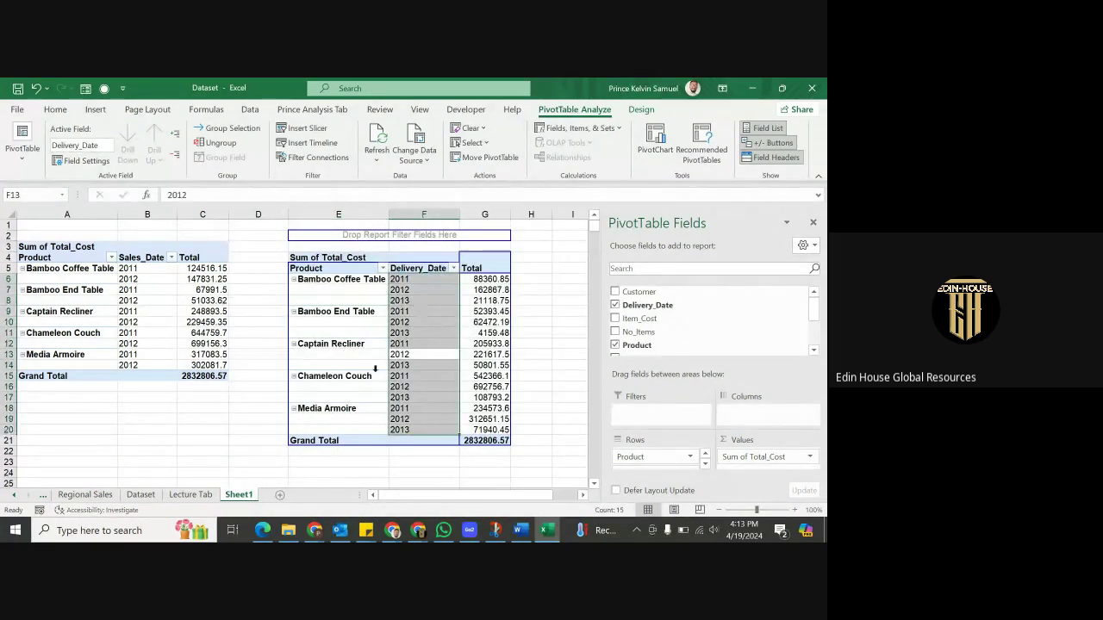
pyautogui.click(345, 364)
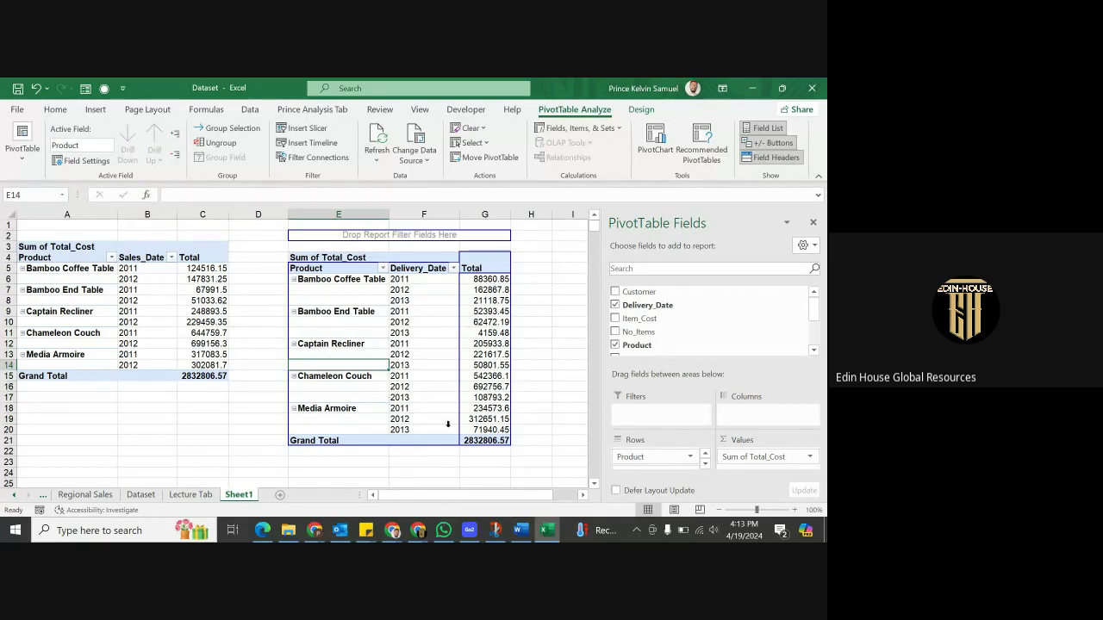
pyautogui.click(486, 280)
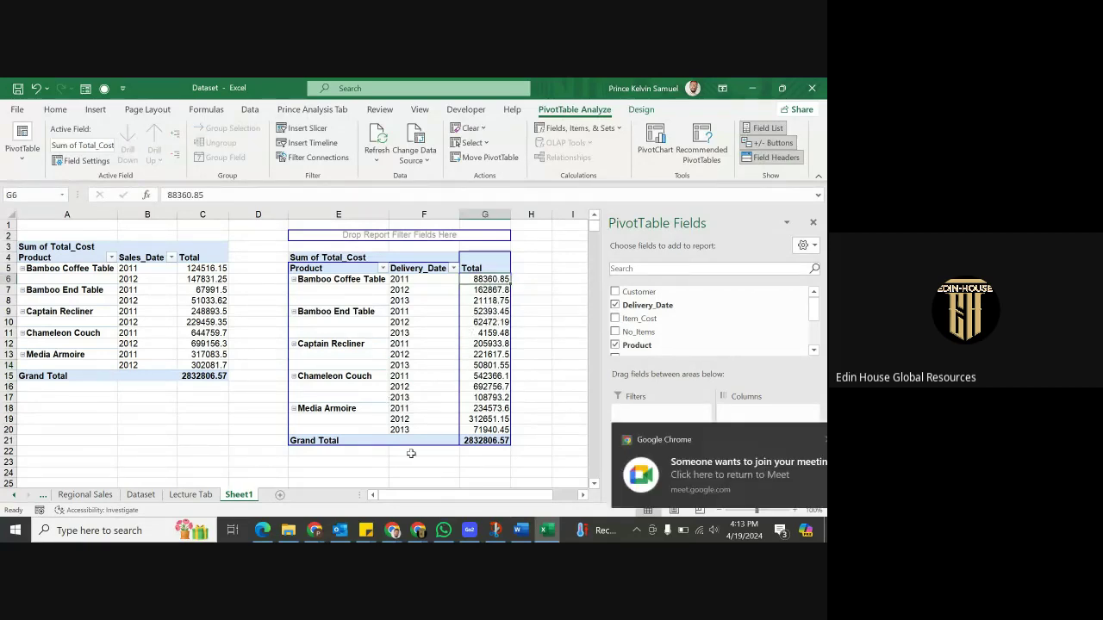
# Switch to the Google Meet call to admit the waiting participant, then return to the Excel workbook
pyautogui.click(690, 479)
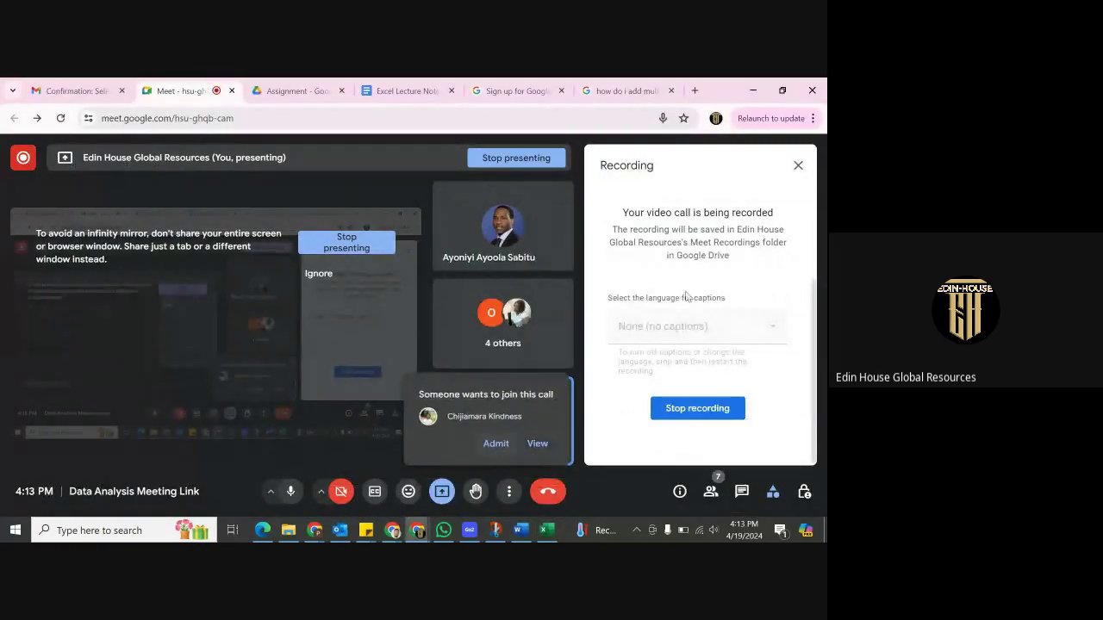
pyautogui.click(494, 444)
pyautogui.click(753, 89)
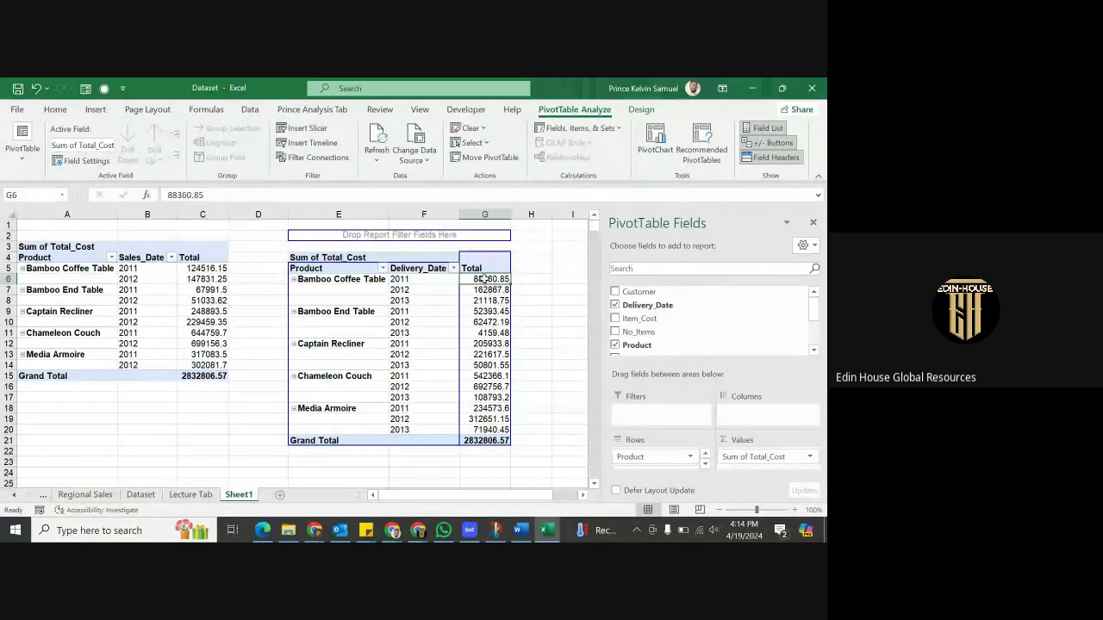
# Summarize Total_Cost in the second pivot table by Max
pyautogui.click(810, 457)
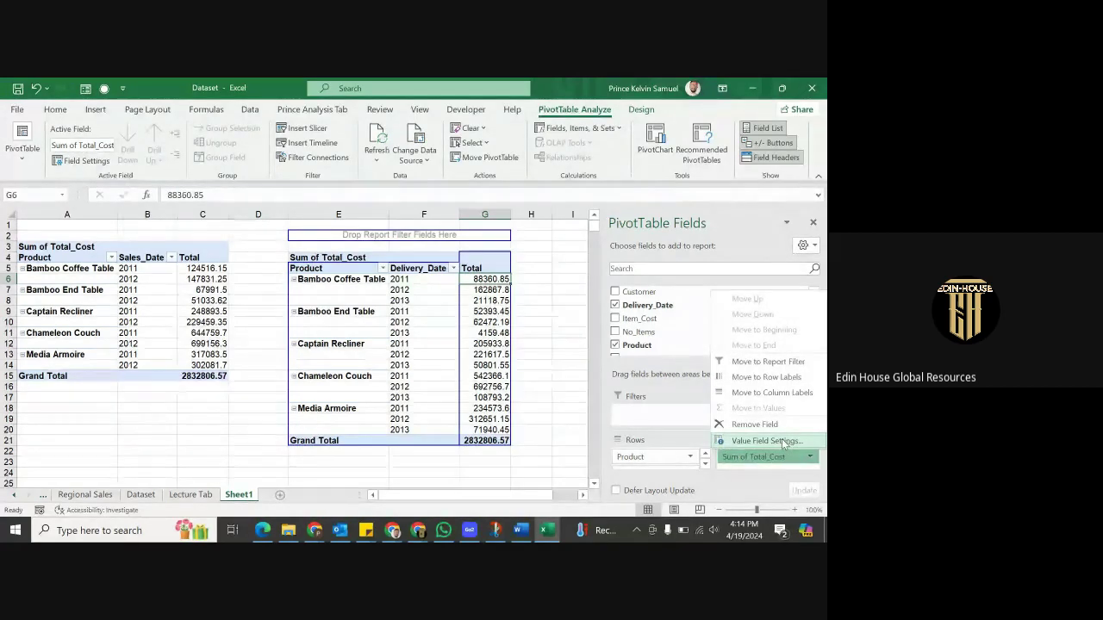
pyautogui.click(781, 440)
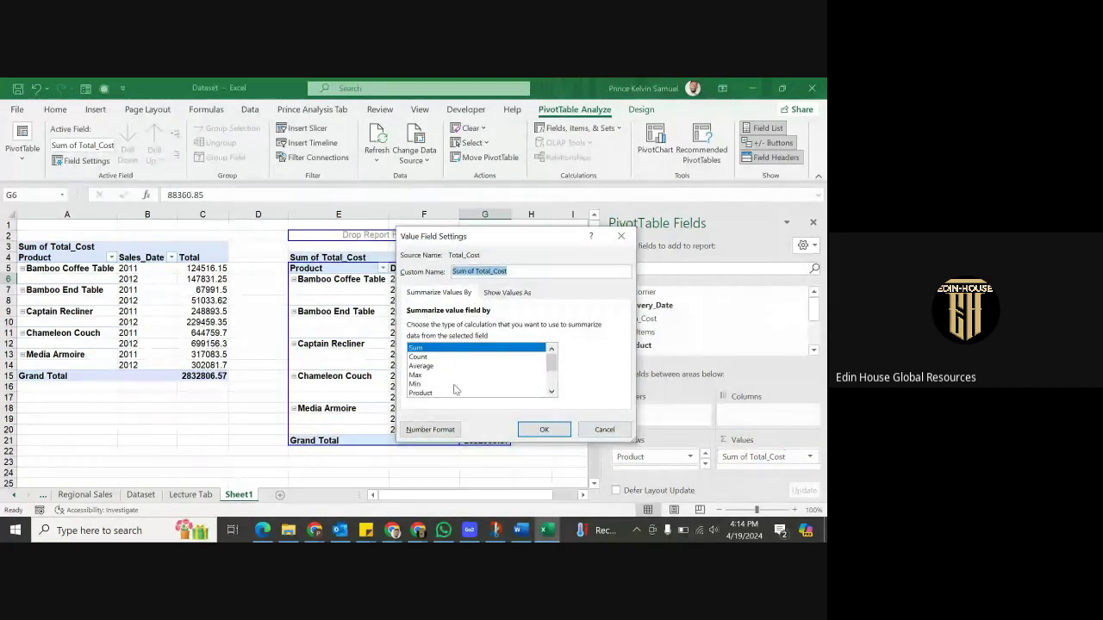
pyautogui.click(417, 375)
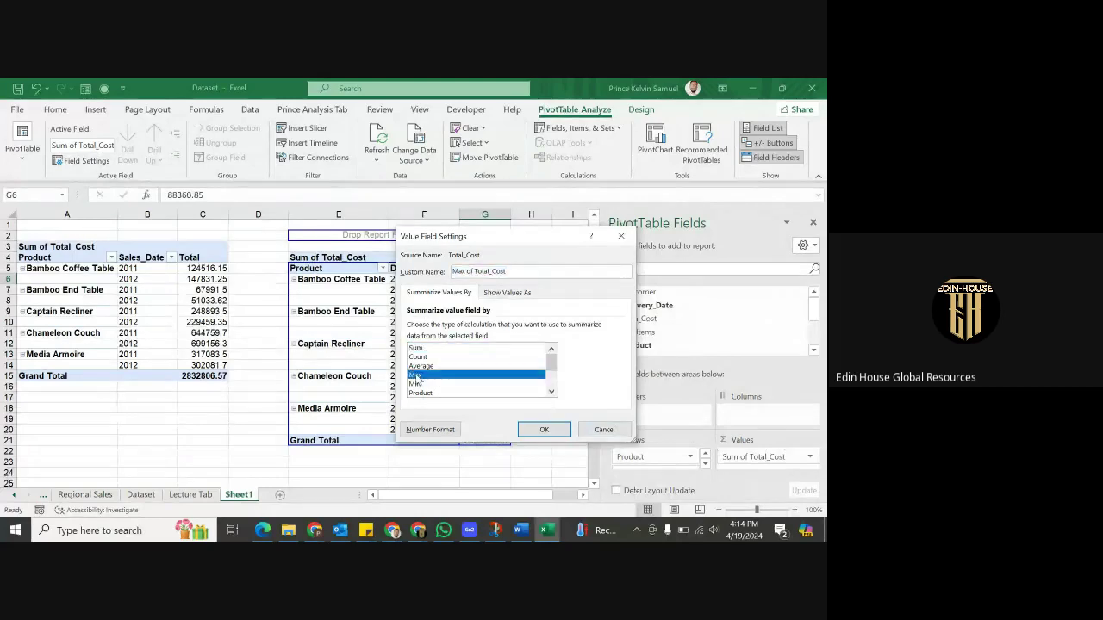
pyautogui.click(544, 429)
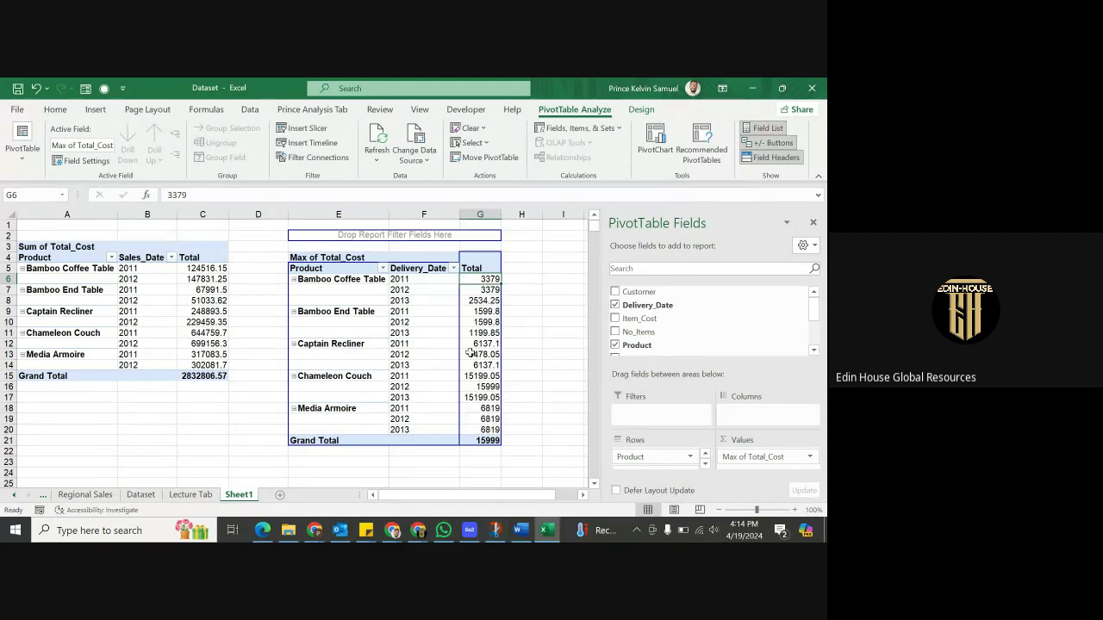
# Change the Total_Cost calculation in the second pivot table to Min
pyautogui.click(810, 458)
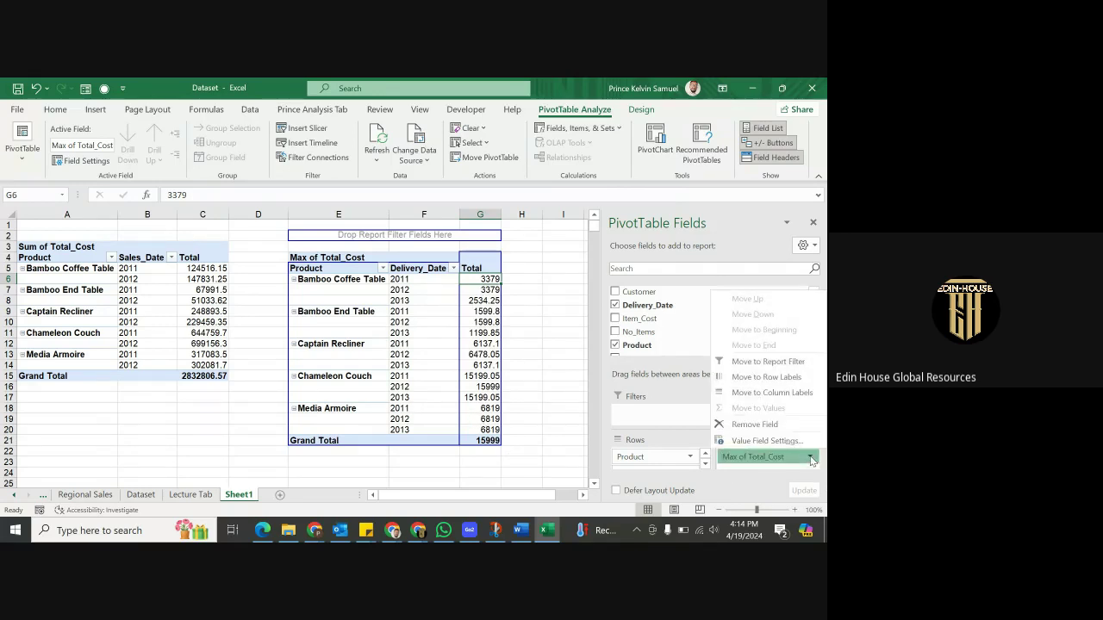
pyautogui.click(767, 441)
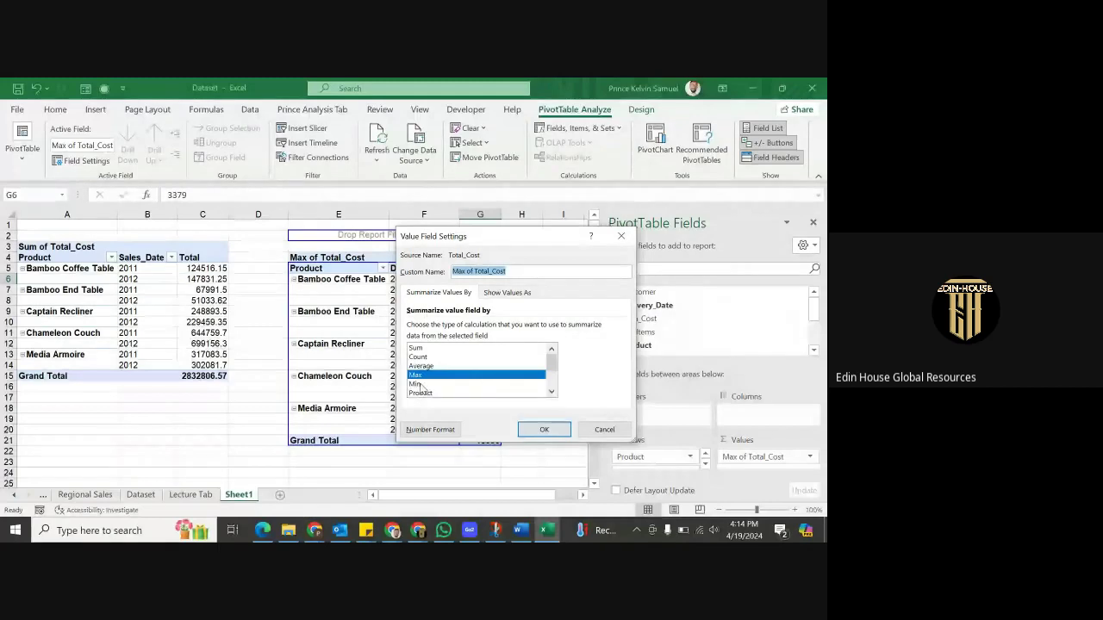
pyautogui.click(554, 430)
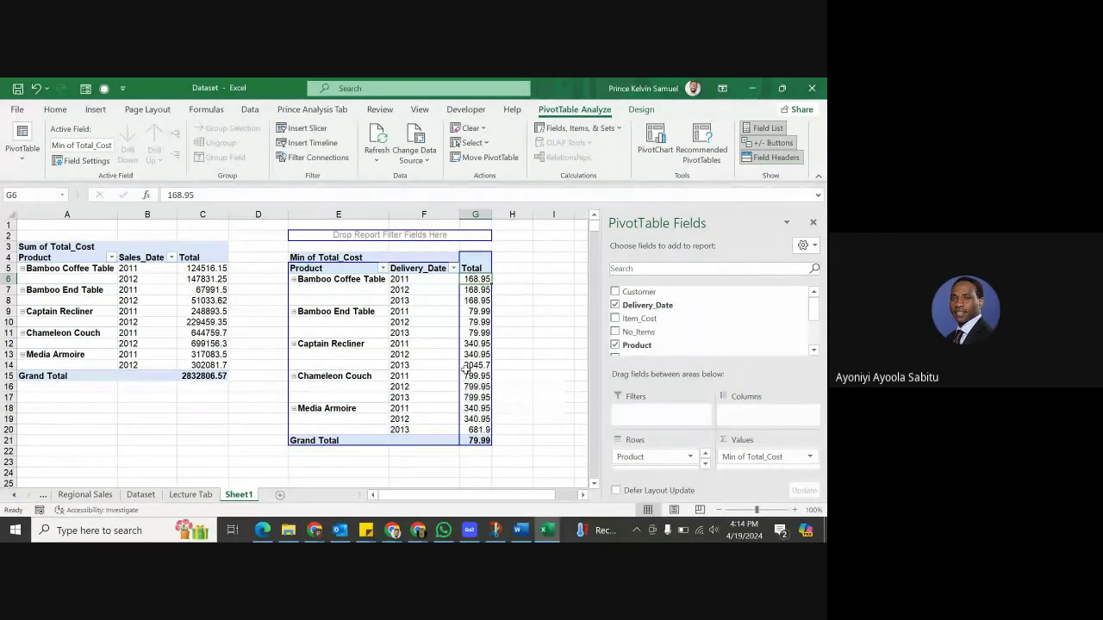
pyautogui.moveTo(465, 369)
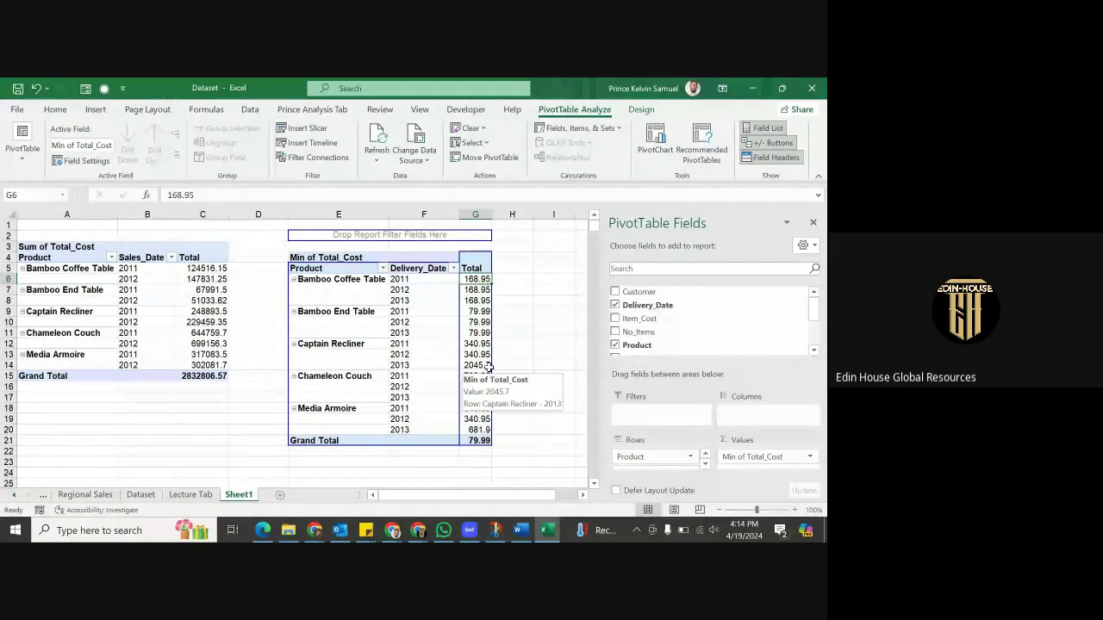
# Set the second pivot table's Total_Cost value field to summarize by Average
pyautogui.click(810, 459)
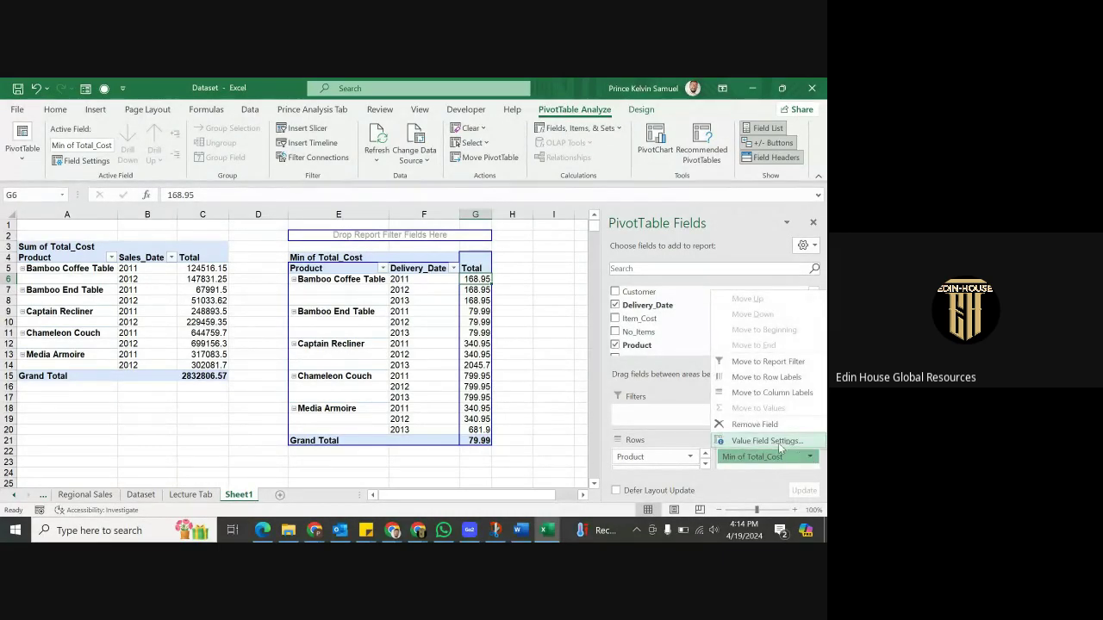
pyautogui.click(778, 443)
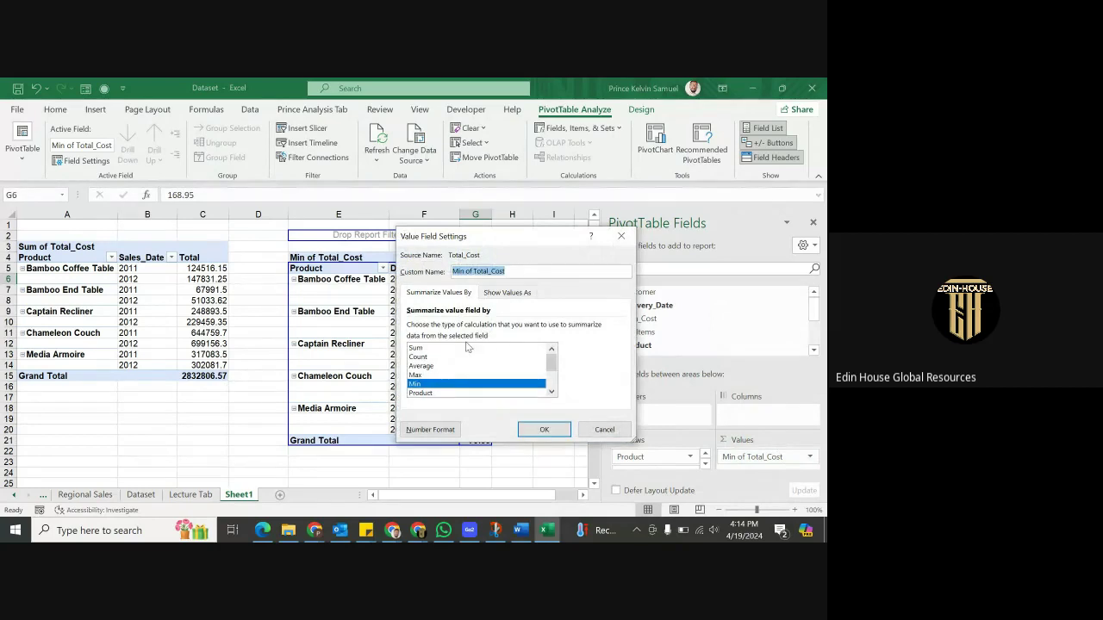
pyautogui.click(428, 366)
pyautogui.click(544, 429)
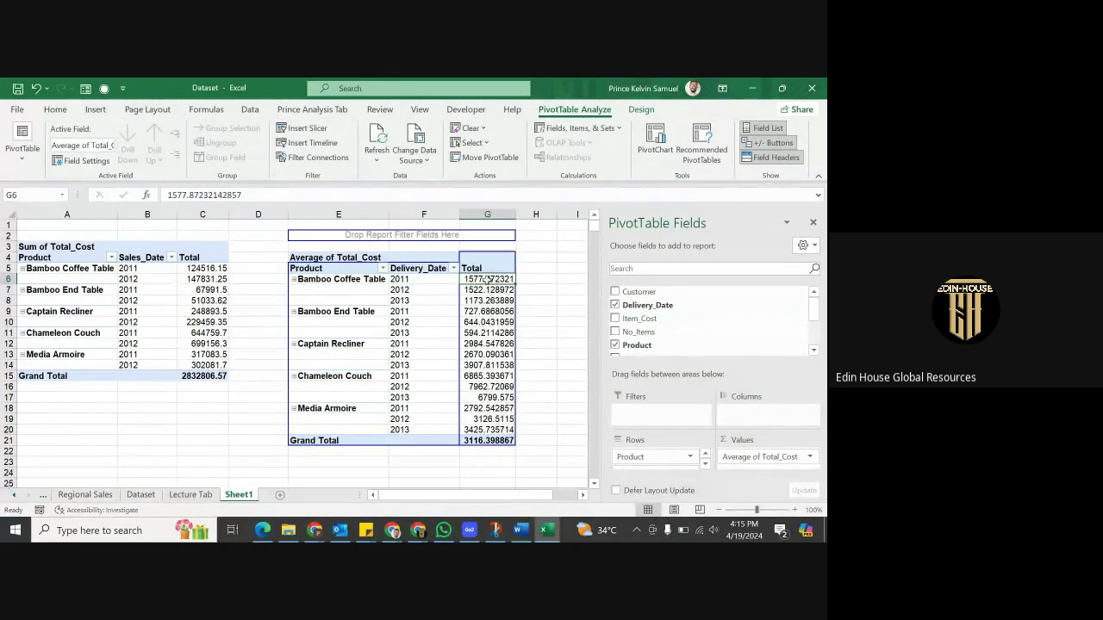
# Reduce the average Total_Cost values in G6:G20 to two decimal places
pyautogui.moveTo(488, 280); pyautogui.dragTo(488, 426)
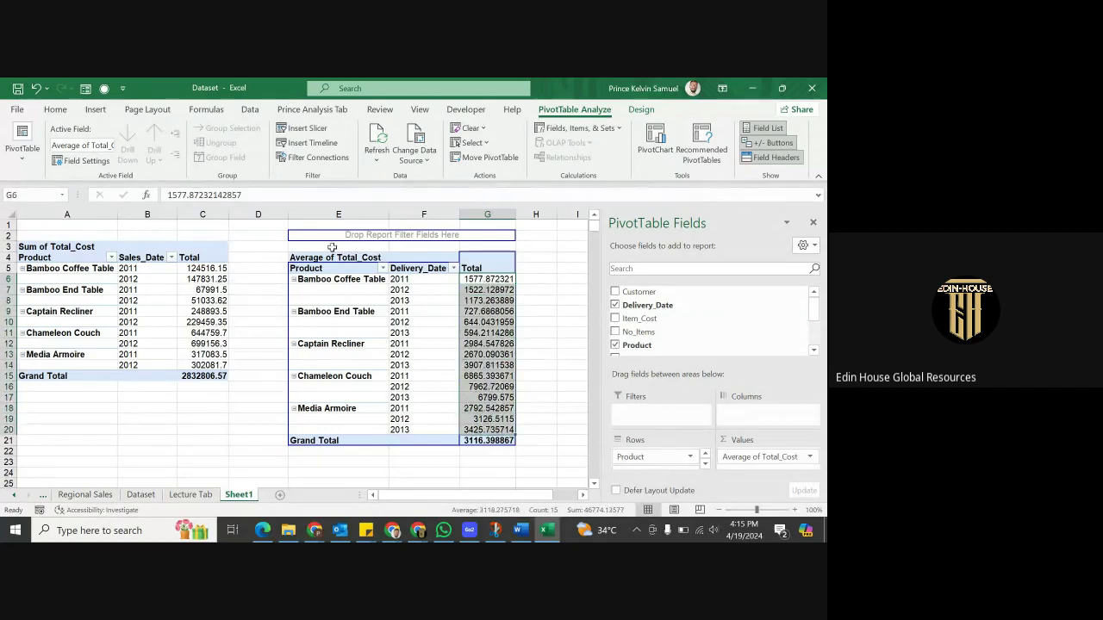
pyautogui.click(57, 111)
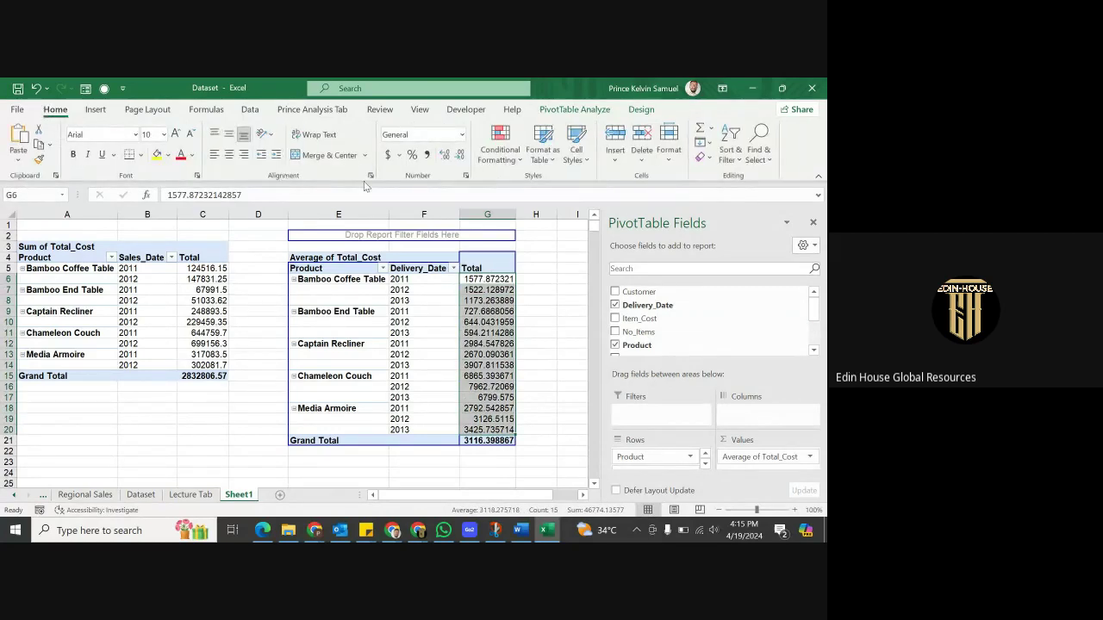
pyautogui.click(459, 155)
pyautogui.click(458, 155)
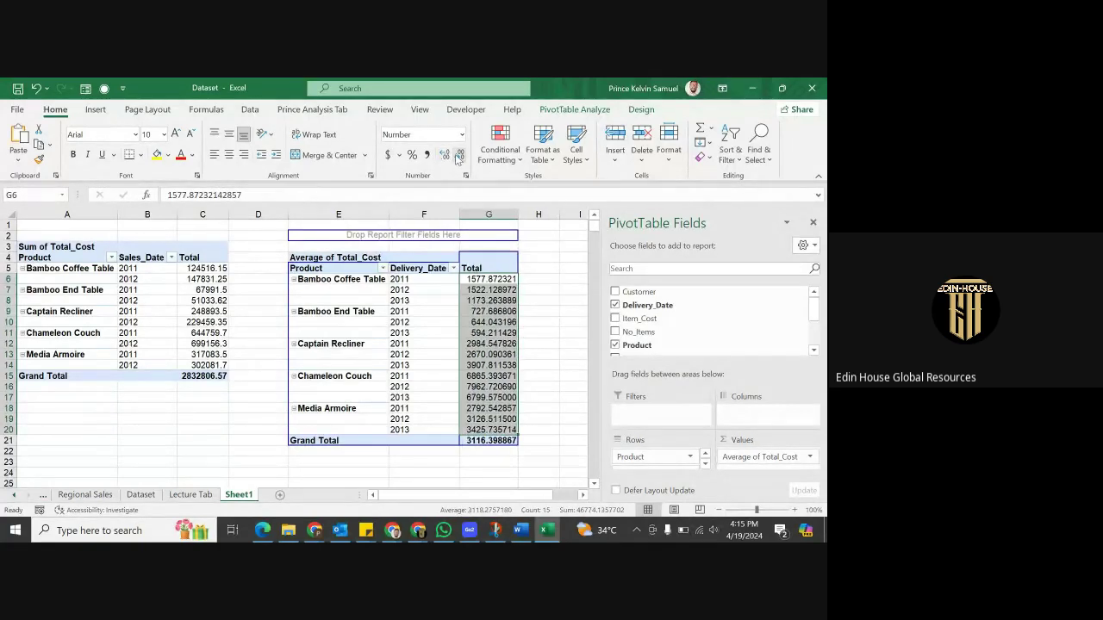
pyautogui.click(458, 155)
pyautogui.click(458, 156)
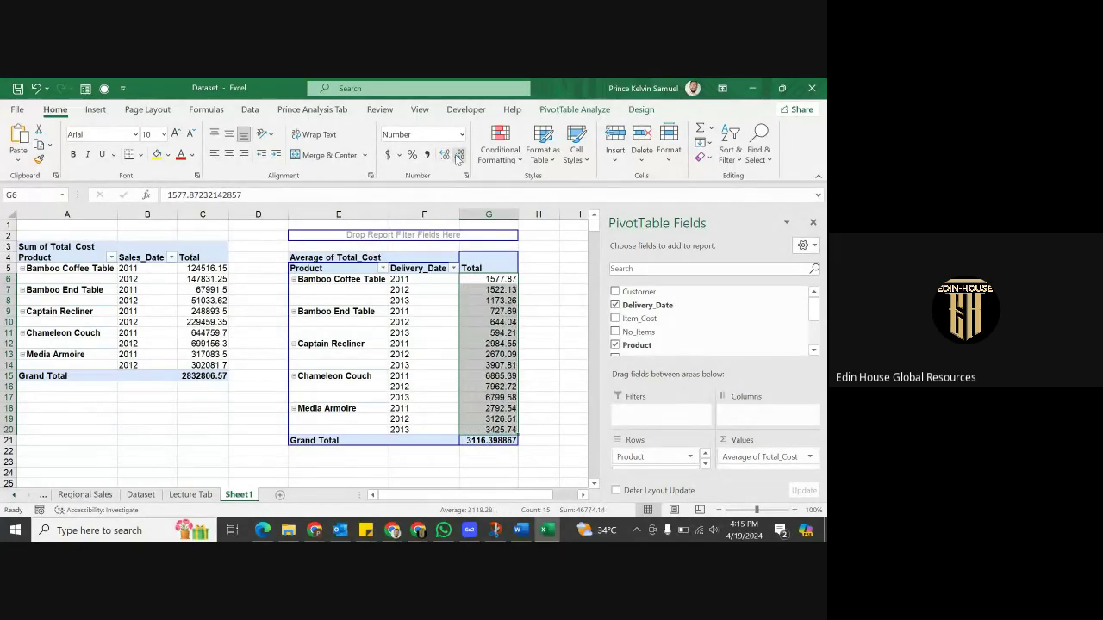
# Format the second pivot table's Grand Total in G21 with two decimal places
pyautogui.click(471, 322)
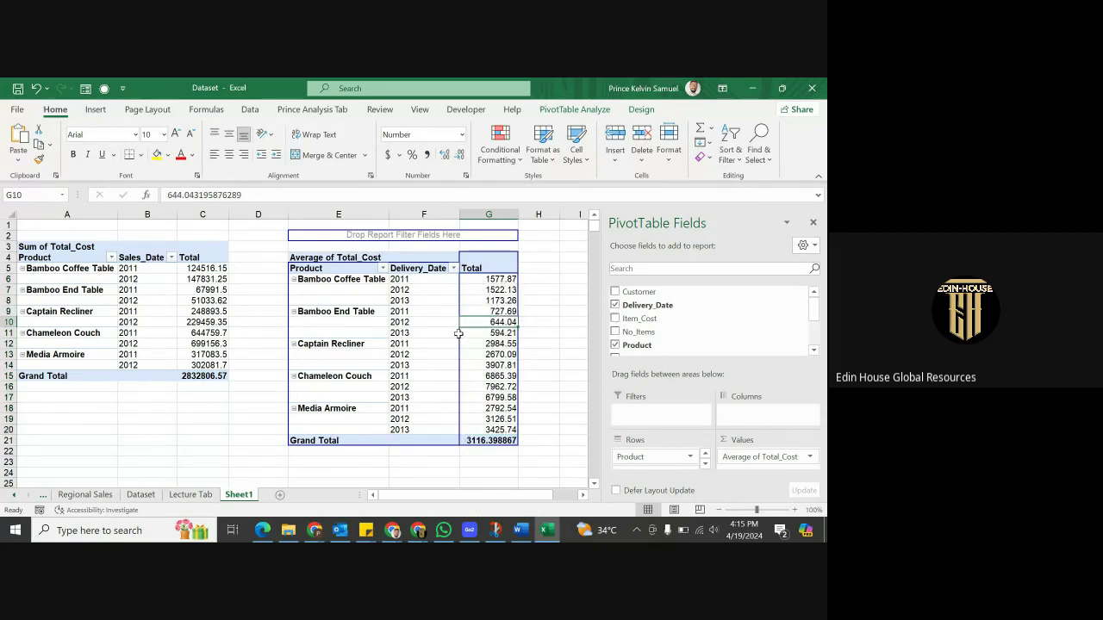
pyautogui.moveTo(461, 331)
pyautogui.click(481, 442)
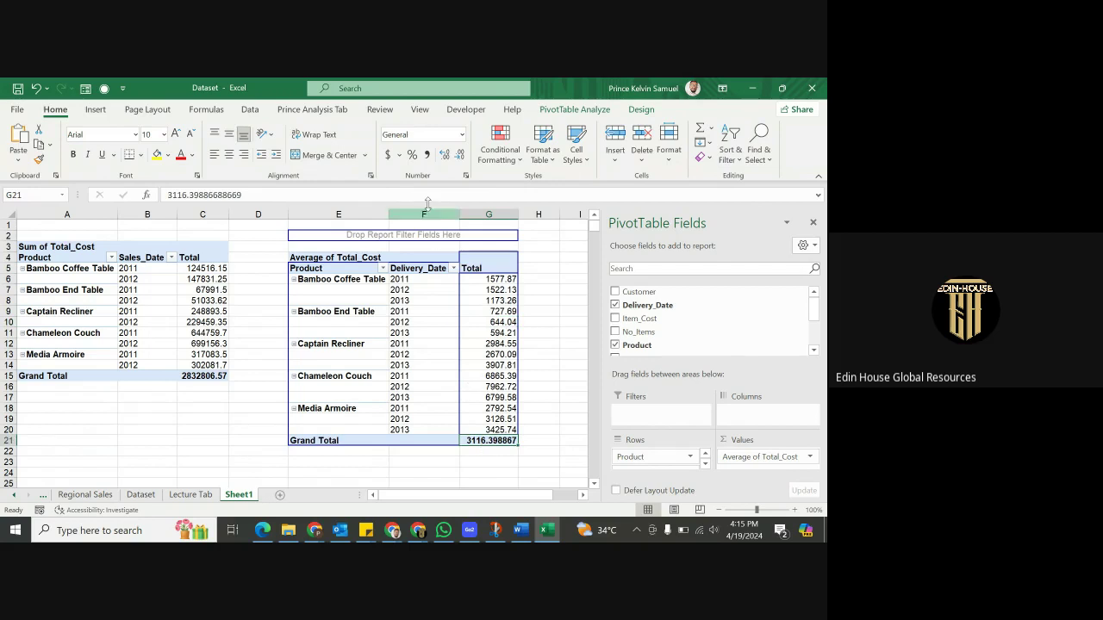
pyautogui.click(459, 156)
pyautogui.click(458, 156)
pyautogui.click(459, 156)
pyautogui.click(458, 156)
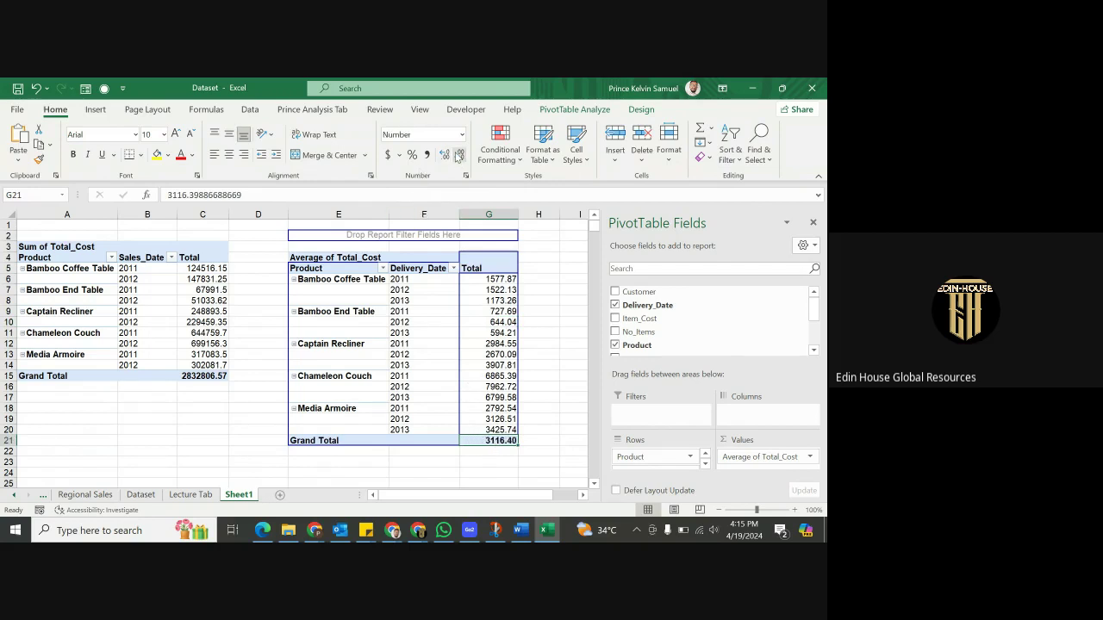
pyautogui.click(484, 319)
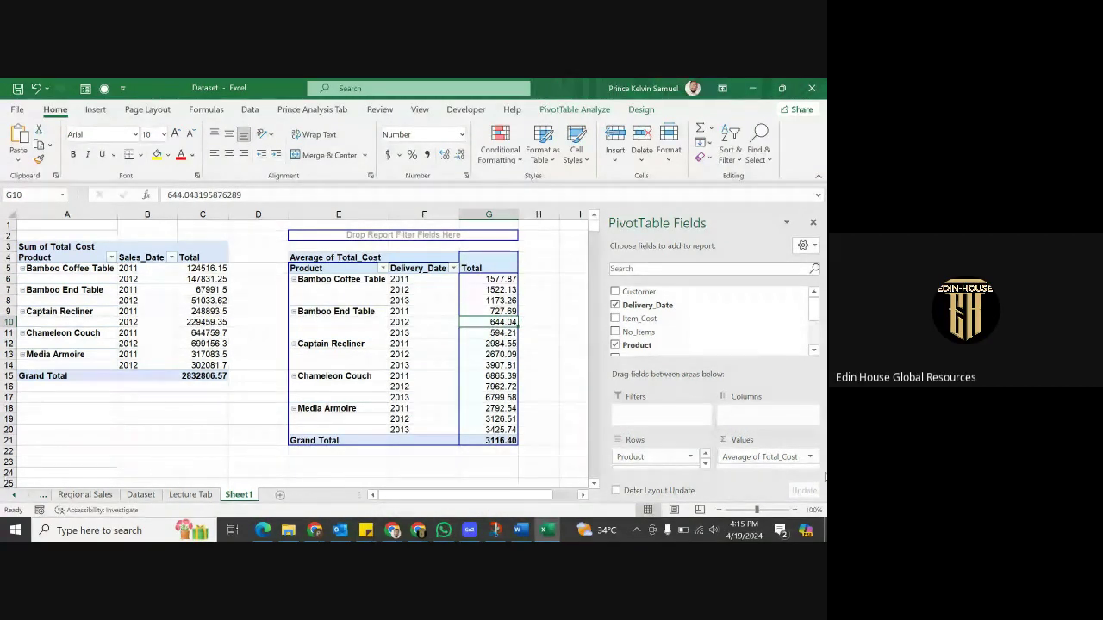
pyautogui.click(810, 457)
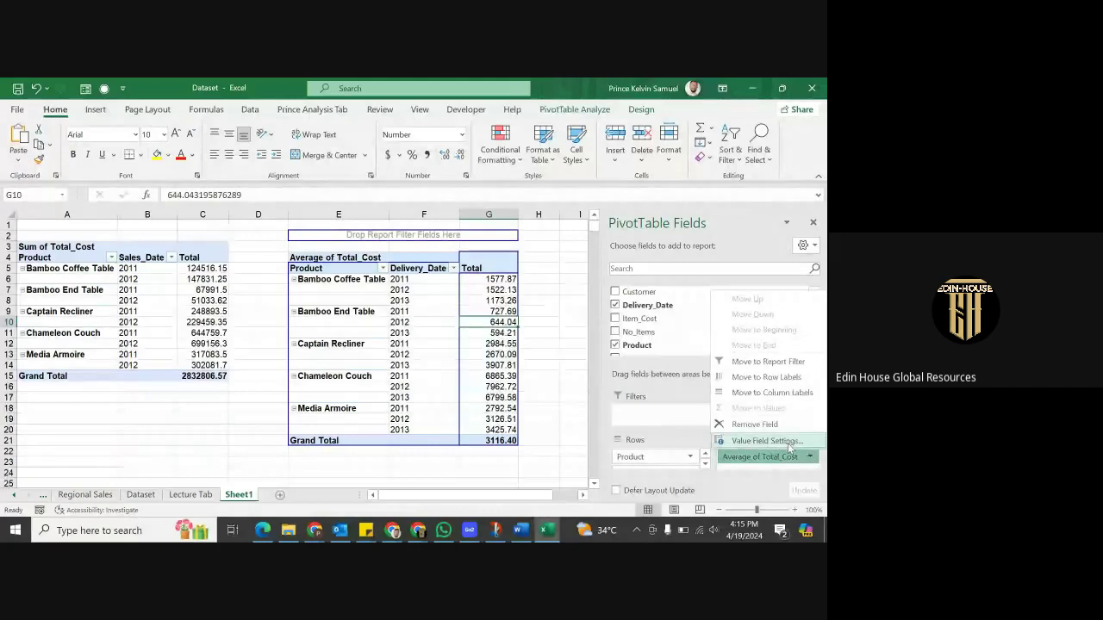
pyautogui.click(743, 442)
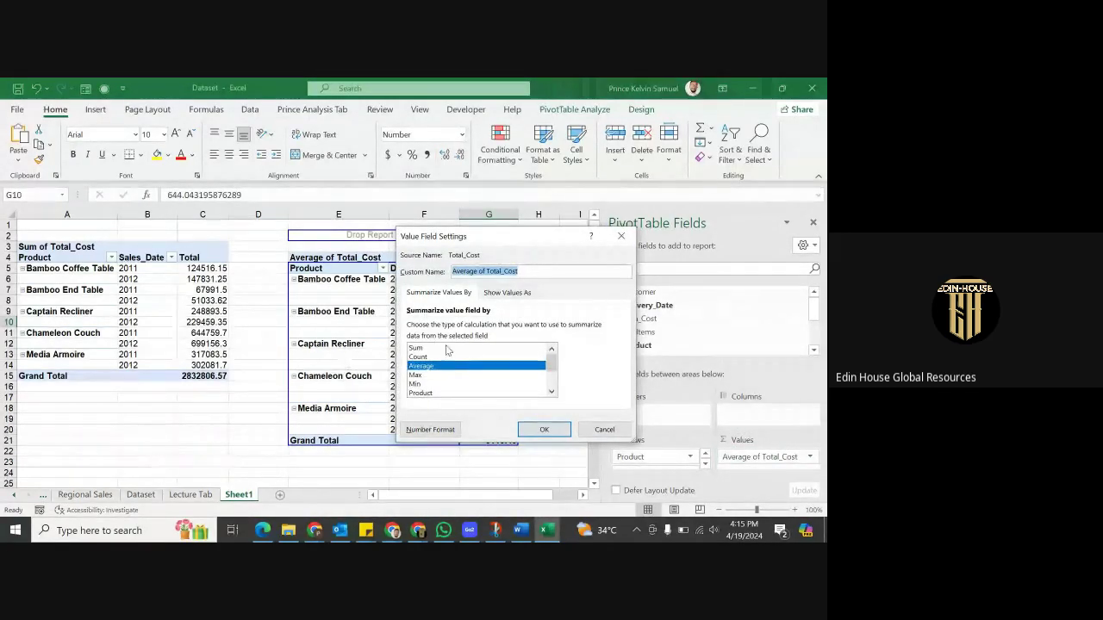
pyautogui.click(603, 431)
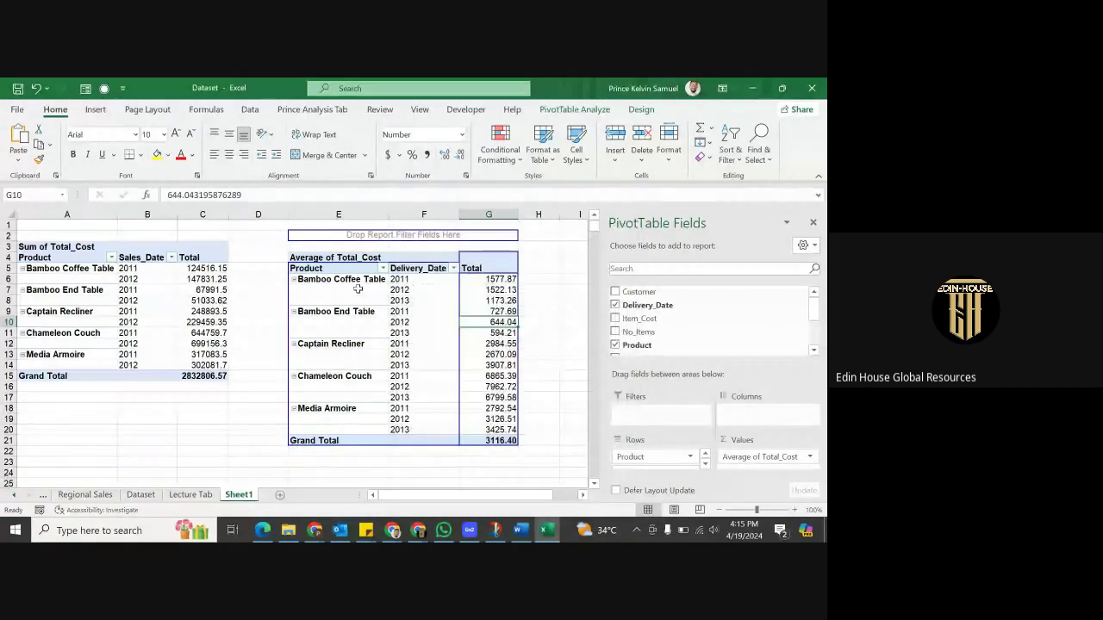
# Set the second pivot table's Total_Cost value field to summarize by Count and examine the Bamboo Coffee Table counts
pyautogui.click(478, 280)
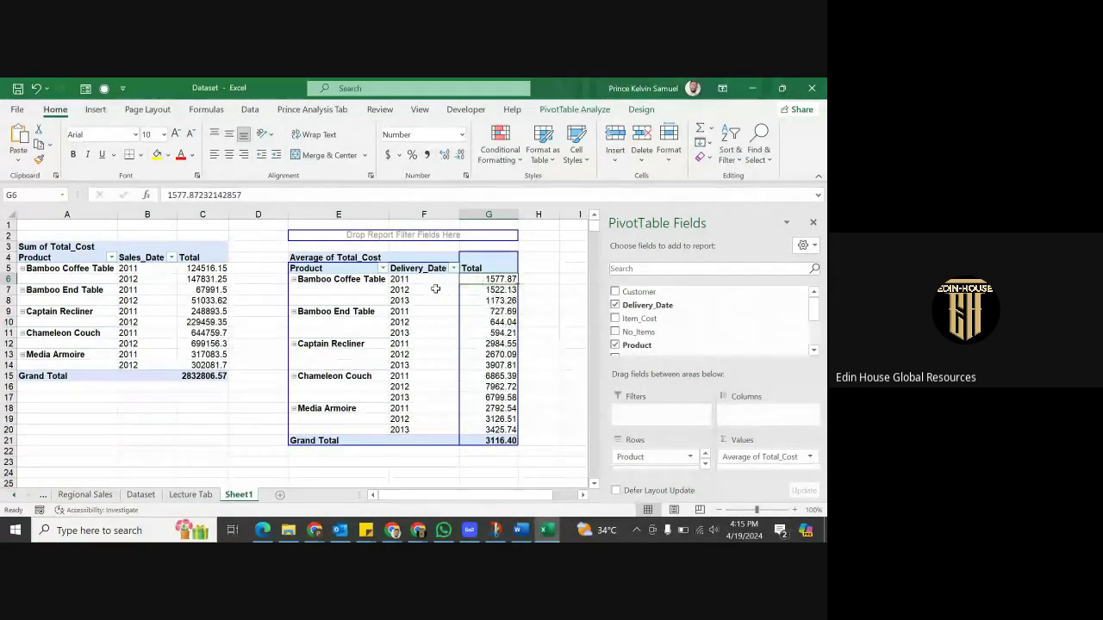
pyautogui.click(810, 457)
pyautogui.click(763, 440)
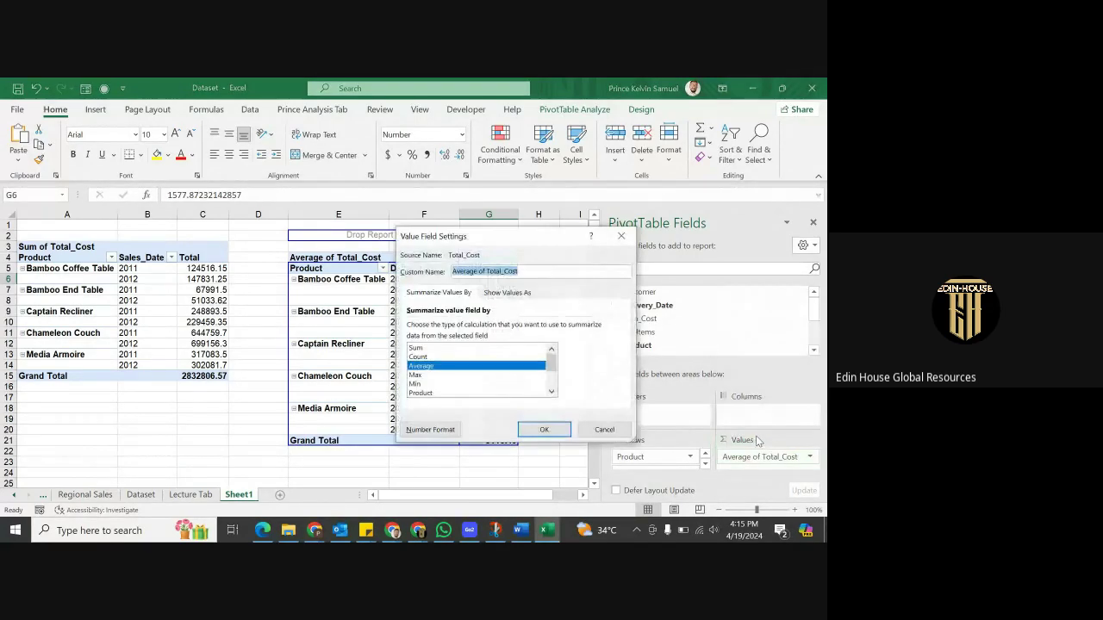
pyautogui.click(418, 356)
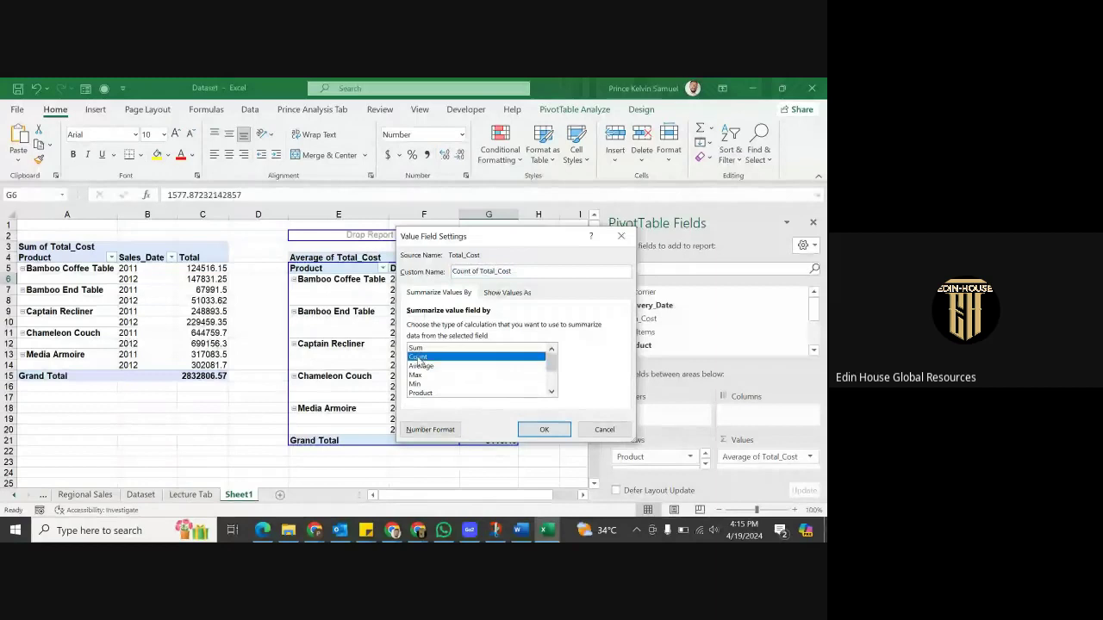
pyautogui.click(544, 429)
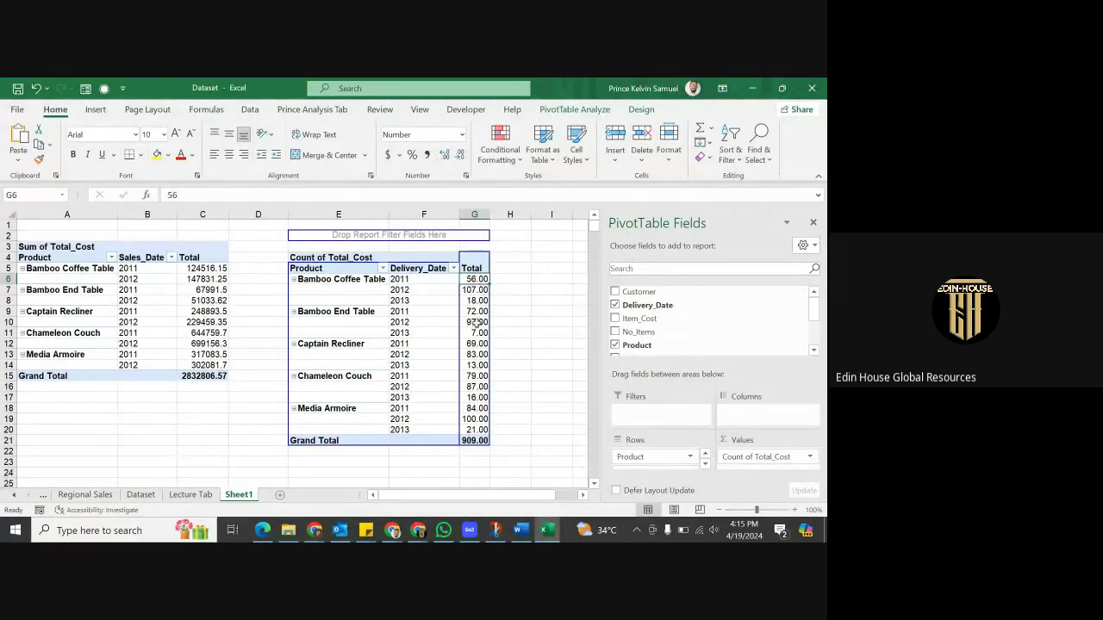
pyautogui.click(472, 289)
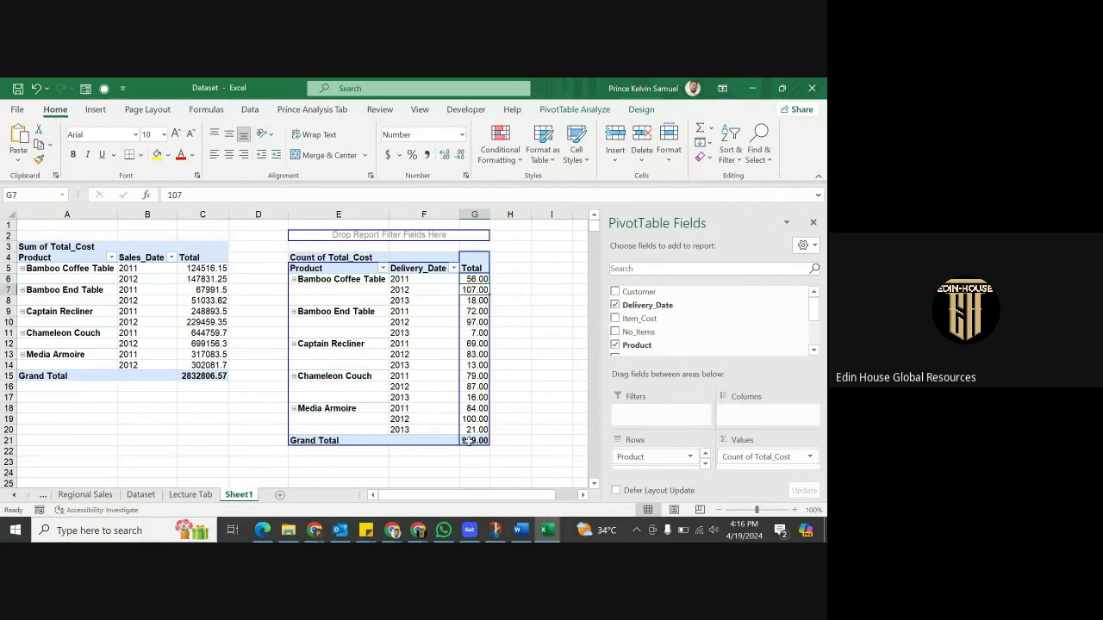
pyautogui.click(474, 302)
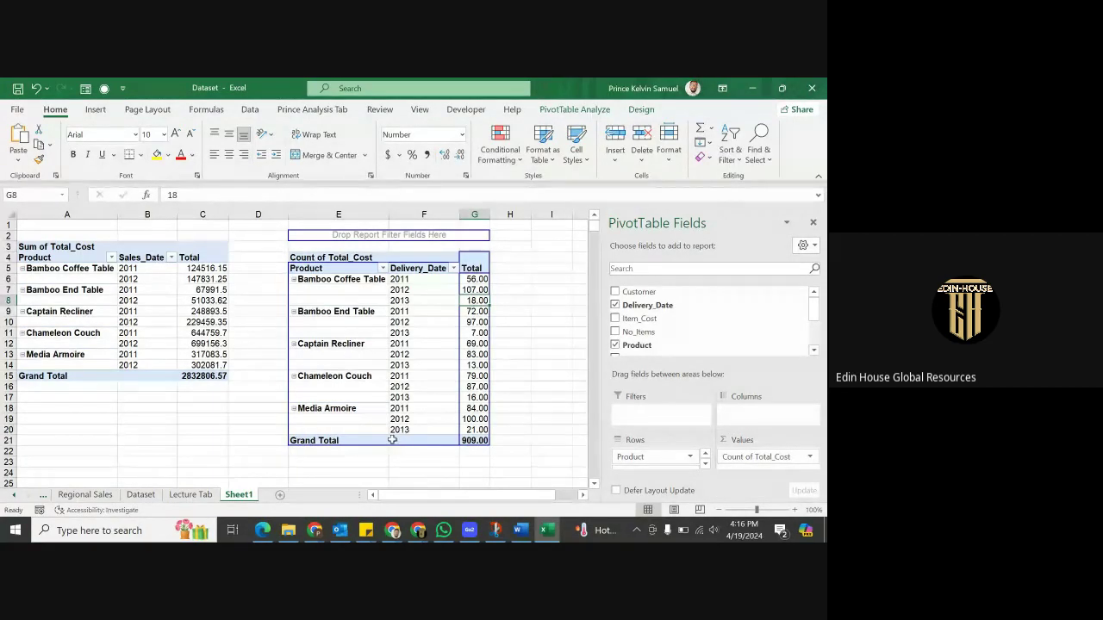
# Insert four blank rows at row 2 to push both pivot tables down the sheet
pyautogui.click(6, 234)
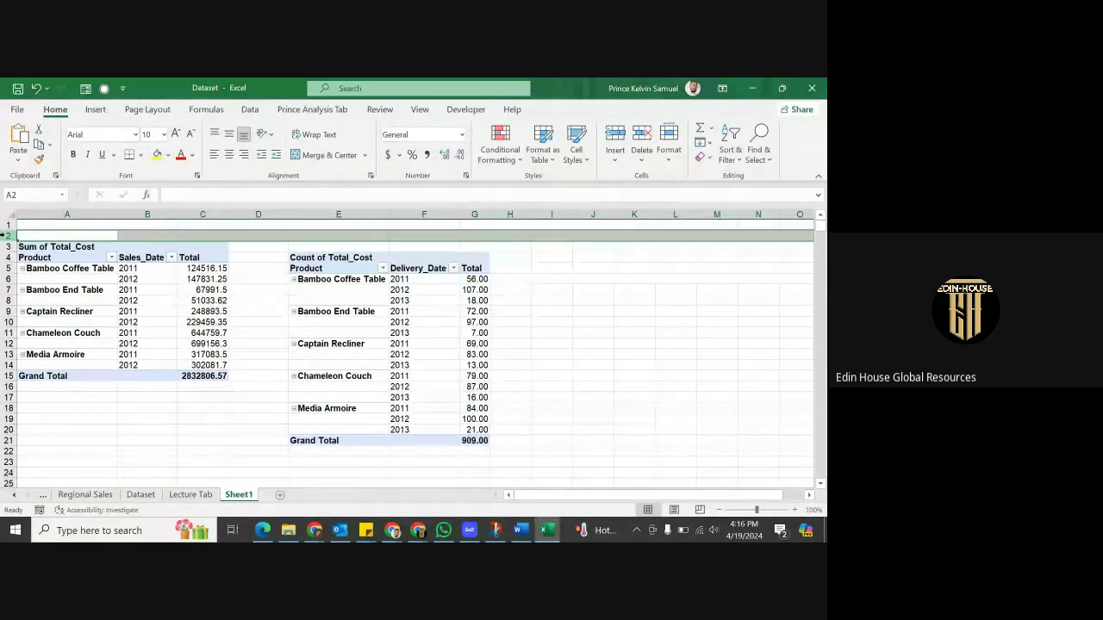
pyautogui.hotkey('ctrl', 'shift', '=')
pyautogui.hotkey('ctrl', 'shift', '=')
pyautogui.hotkey('ctrl', 'shift', '=')
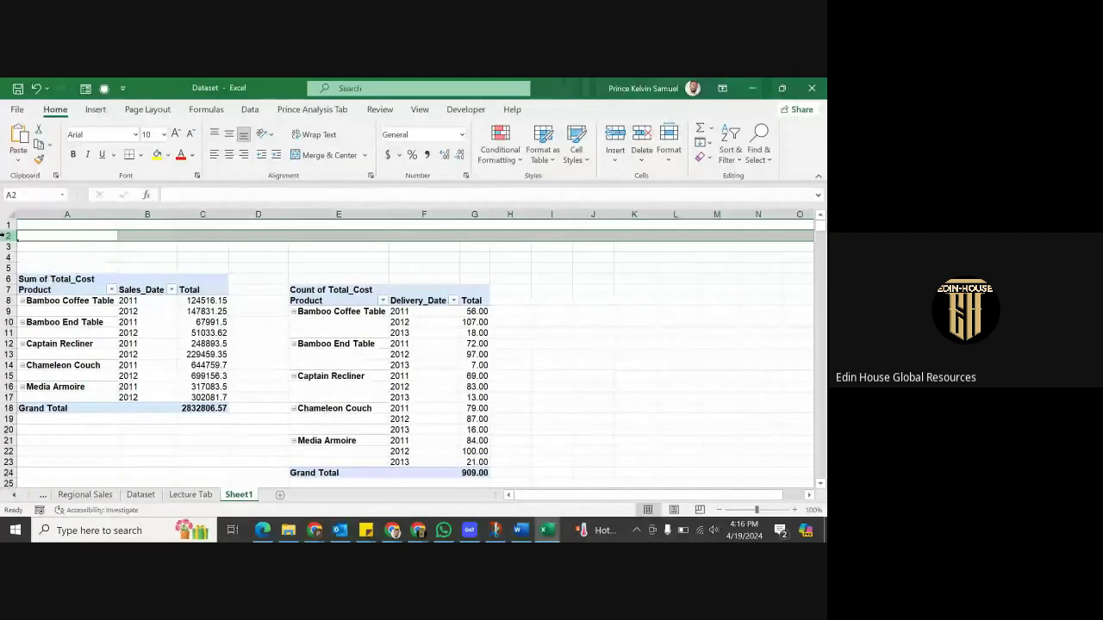
pyautogui.hotkey('ctrl', 'shift', '=')
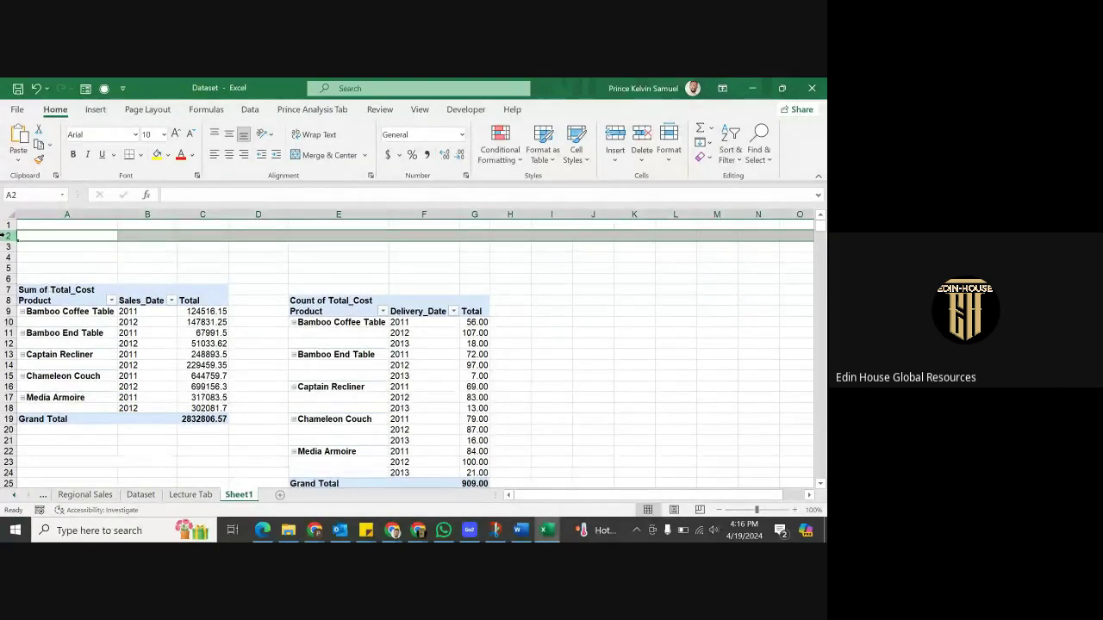
pyautogui.click(271, 290)
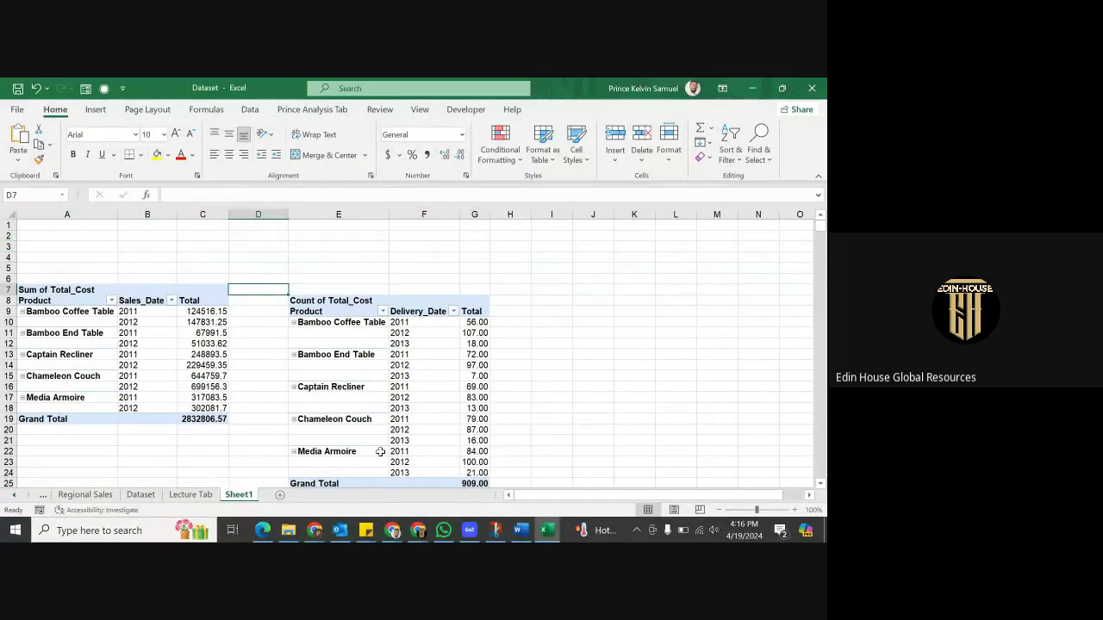
pyautogui.click(148, 343)
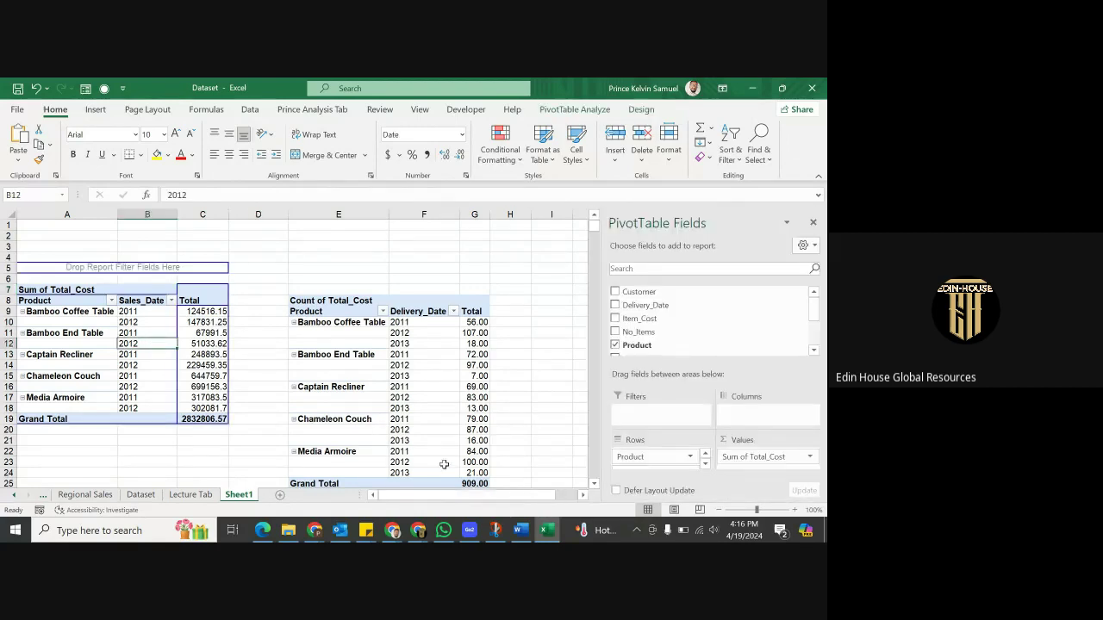
# Review the topics listed on the Lecture Tab sheet and return to Sheet1
pyautogui.click(191, 495)
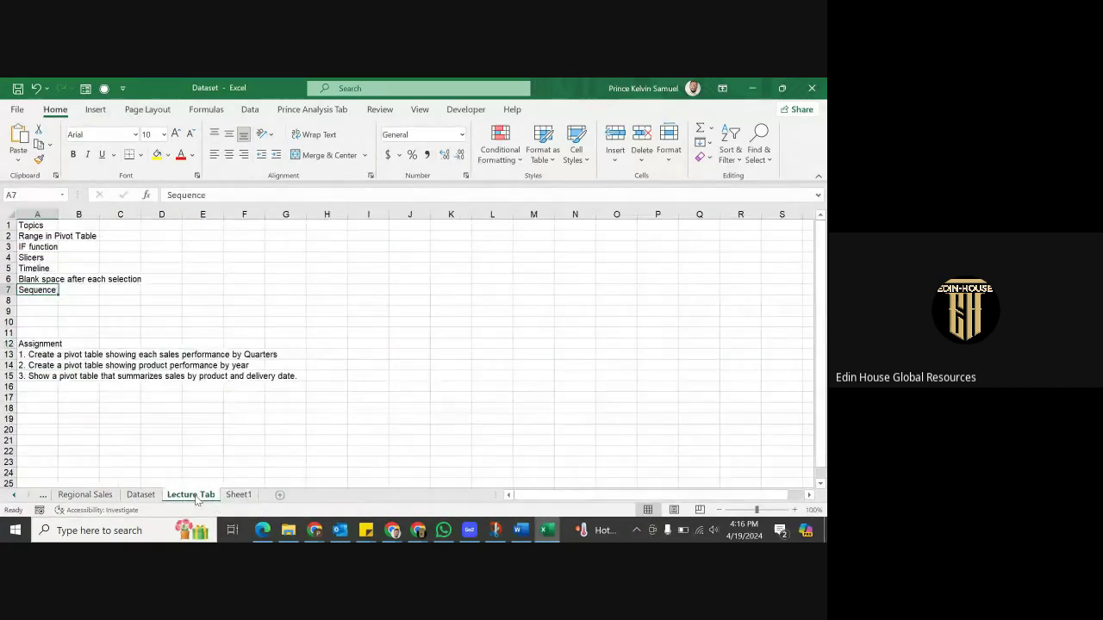
pyautogui.click(45, 240)
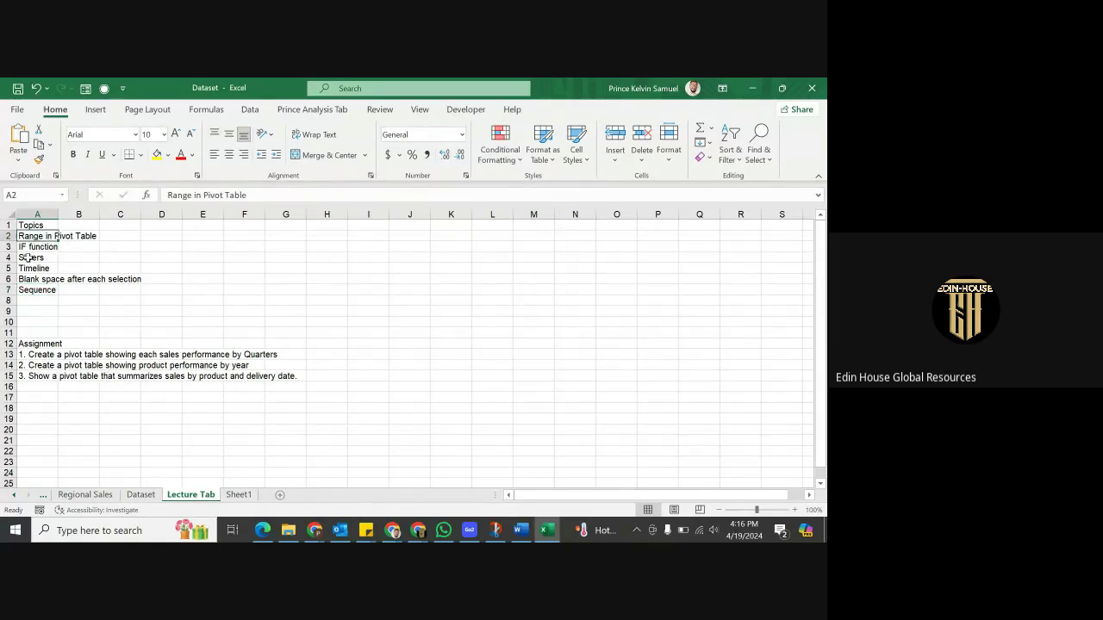
pyautogui.click(239, 495)
# Select a cell in the first pivot table and search the available commands for "Slicer"
pyautogui.click(56, 325)
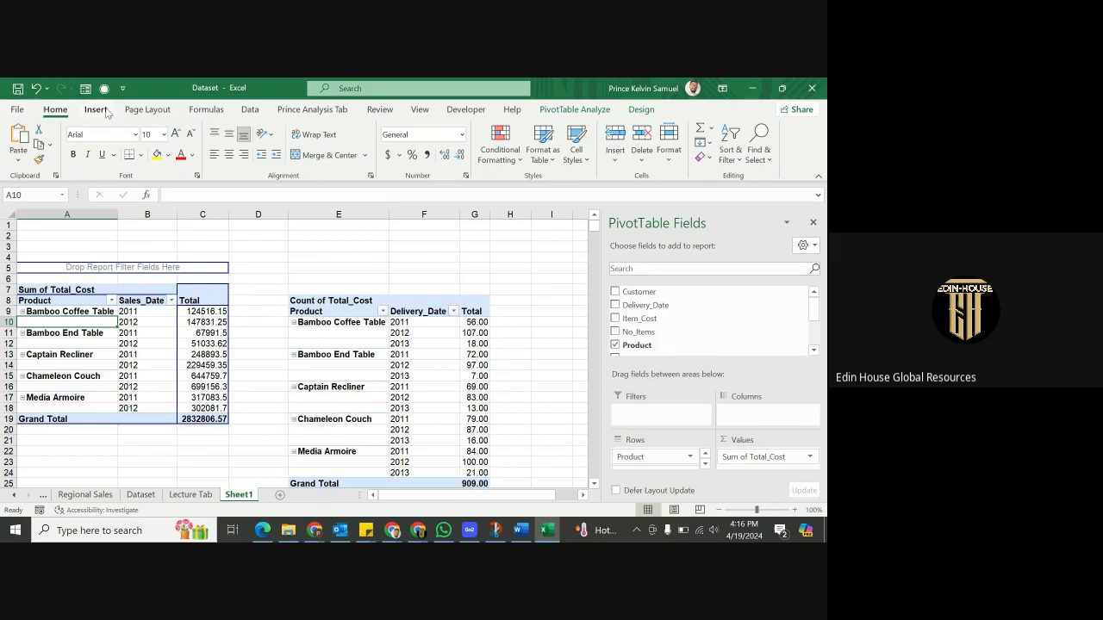
pyautogui.click(441, 87)
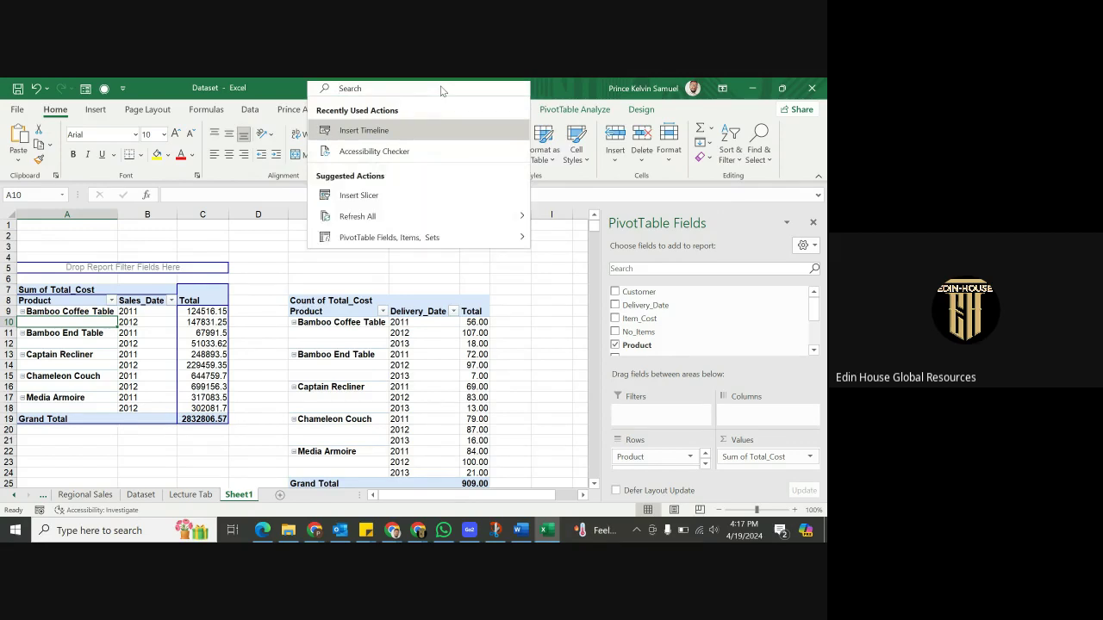
pyautogui.write('Slicer')
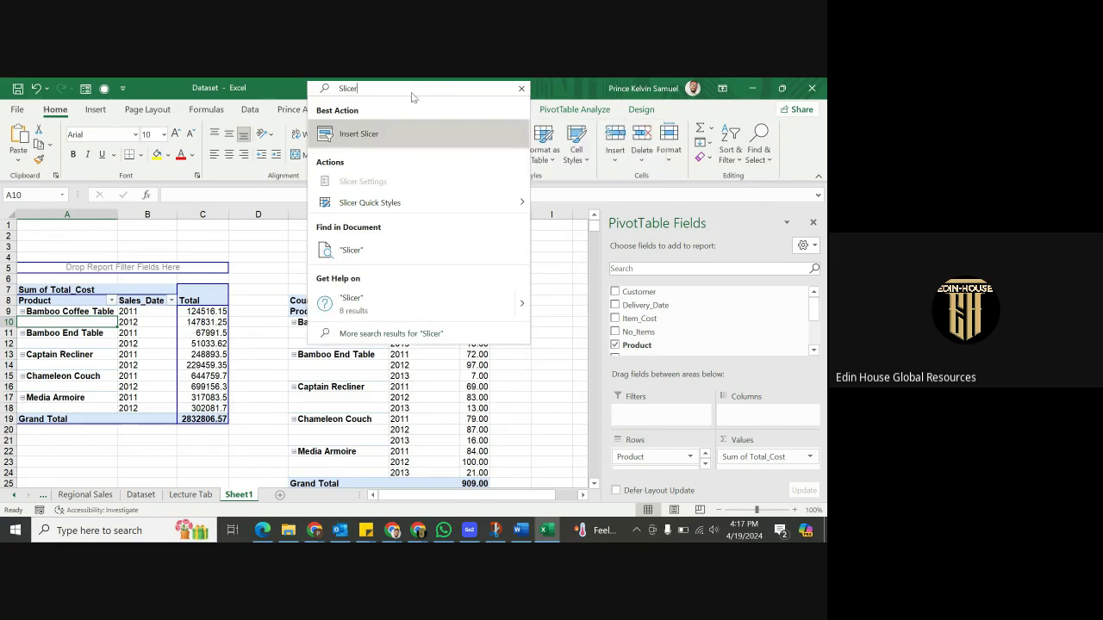
pyautogui.click(521, 88)
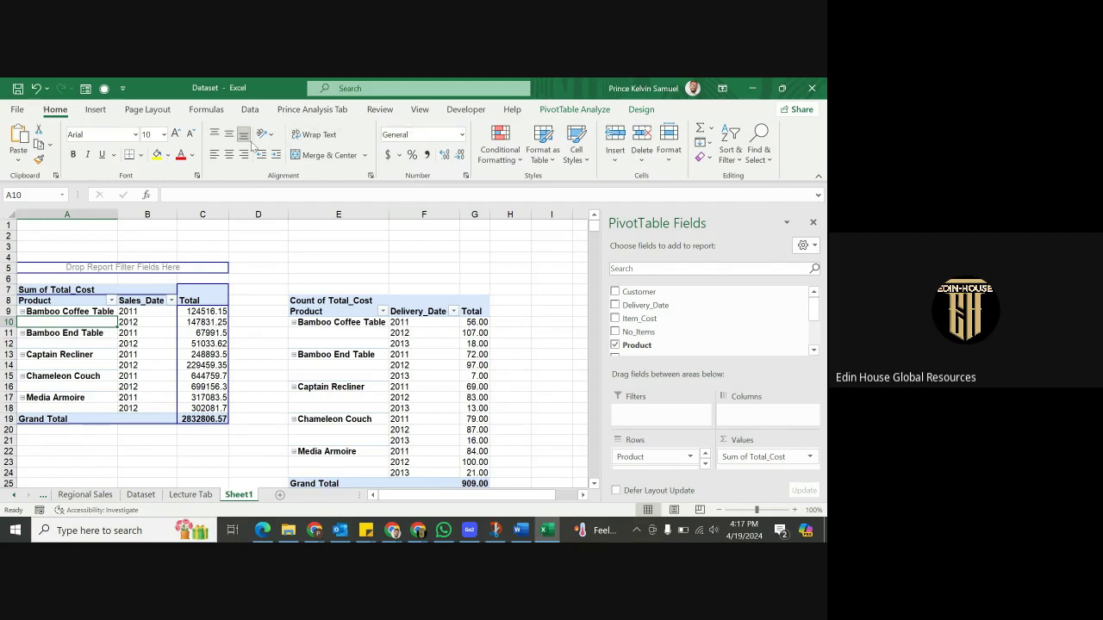
# Insert a slicer for the Region field of the first pivot table
pyautogui.click(307, 110)
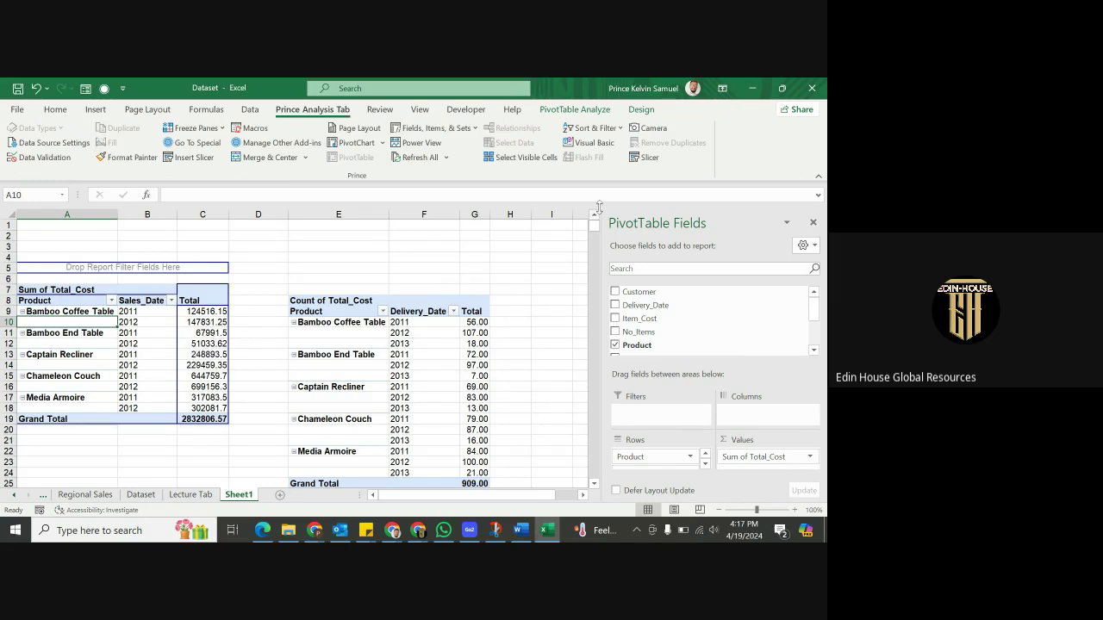
pyautogui.click(645, 158)
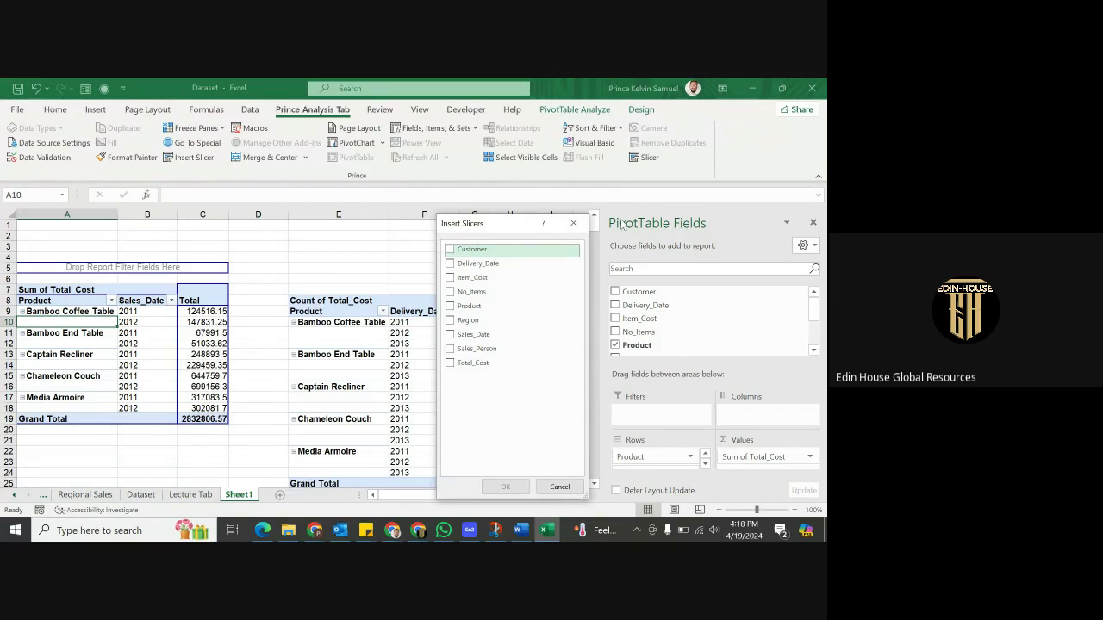
pyautogui.click(450, 320)
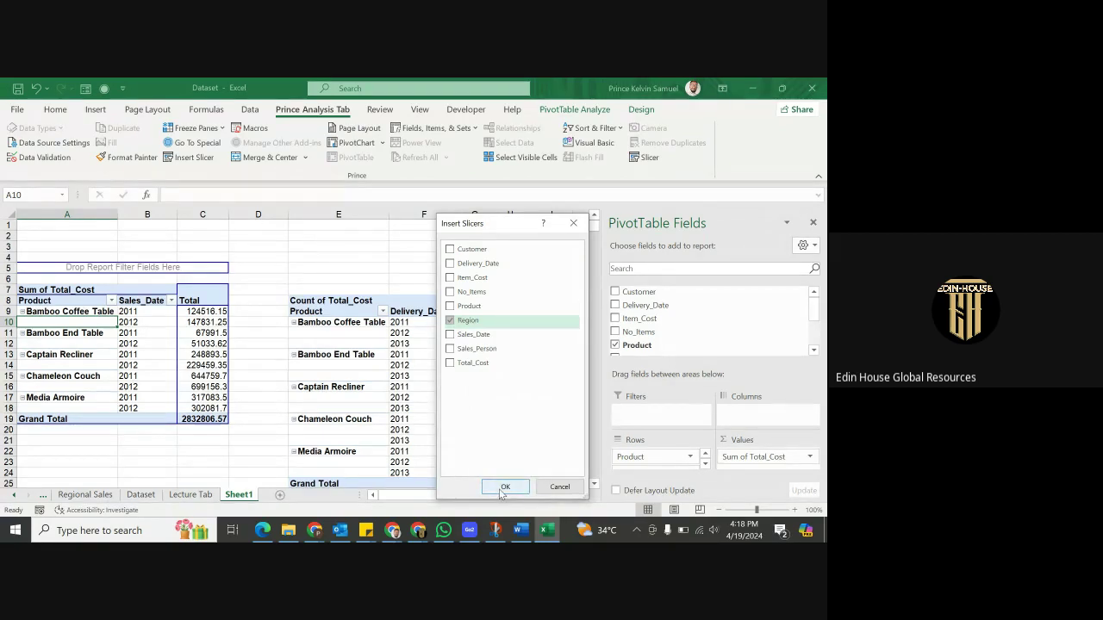
pyautogui.click(504, 488)
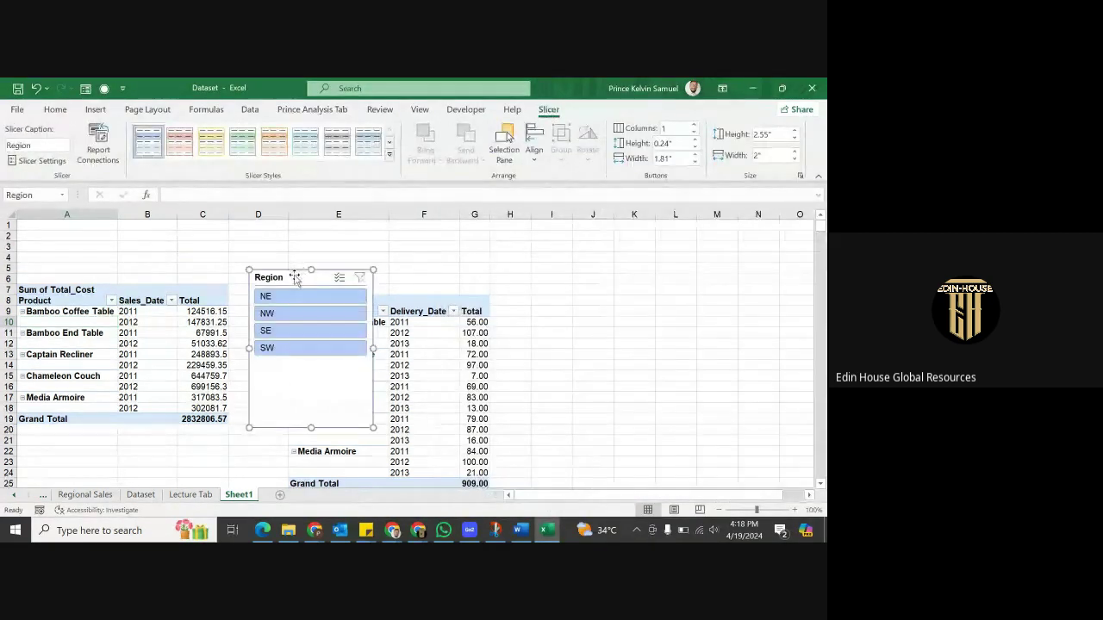
# Place the Region slicer to the right of the second pivot table and resize it to about 3.96" wide and 1.59" high
pyautogui.moveTo(295, 276); pyautogui.dragTo(545, 238)
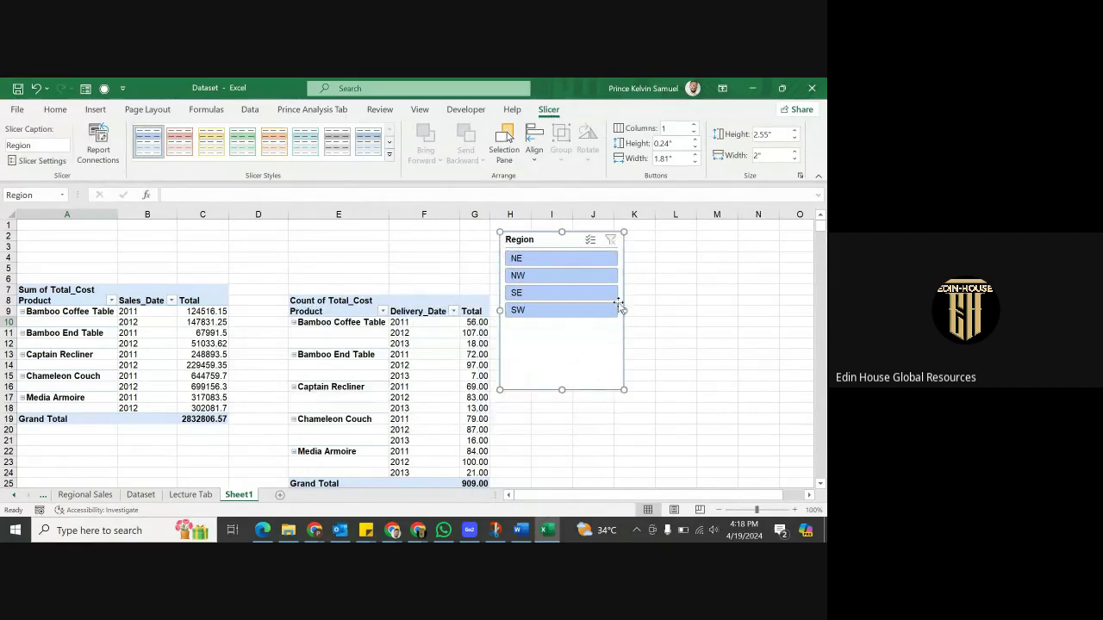
pyautogui.moveTo(623, 310); pyautogui.dragTo(739, 320)
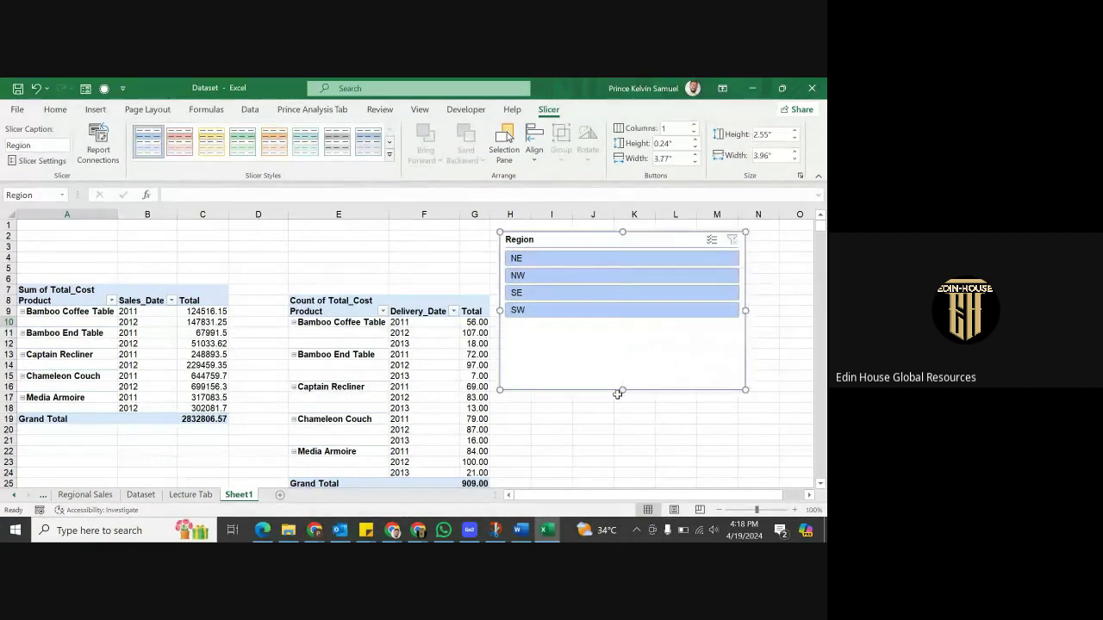
pyautogui.moveTo(622, 389); pyautogui.dragTo(621, 330)
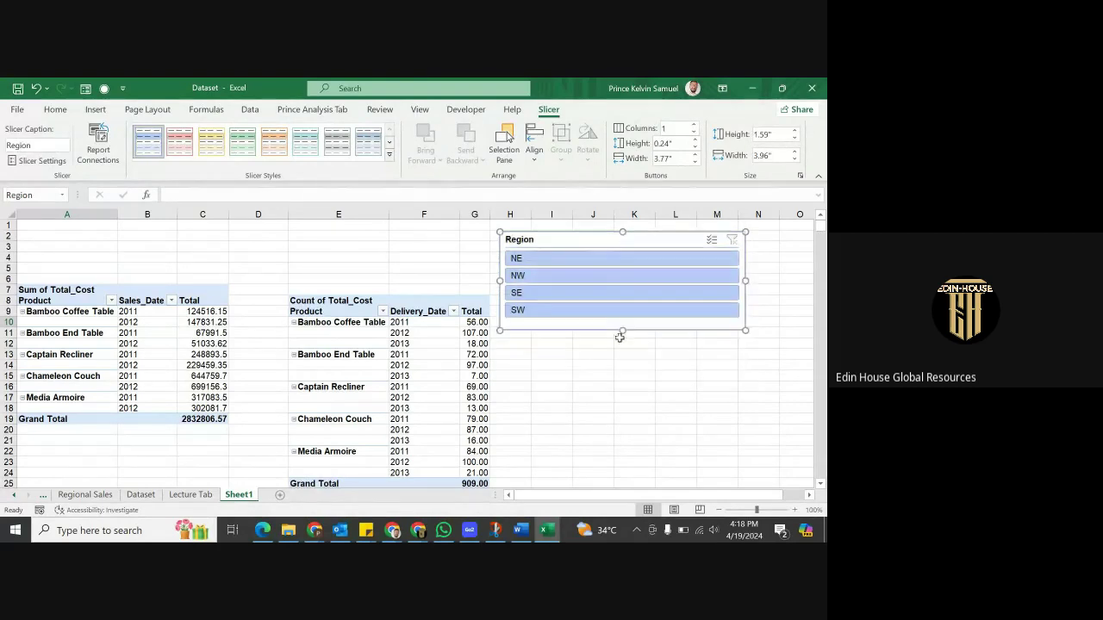
pyautogui.moveTo(522, 231); pyautogui.dragTo(36, 217)
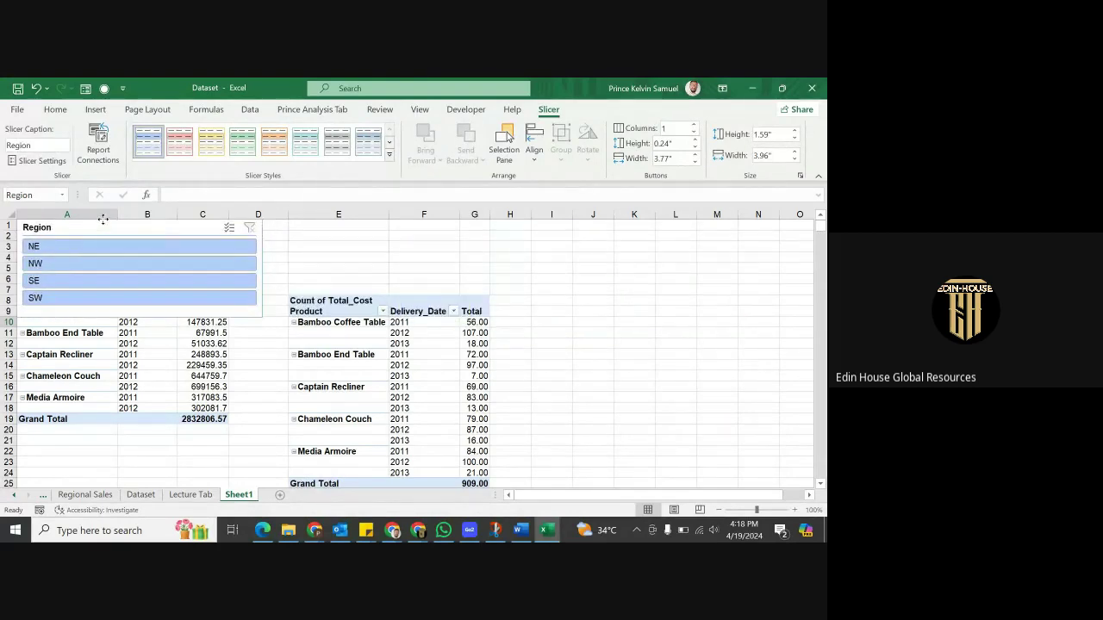
pyautogui.hotkey('ctrl', 'z')
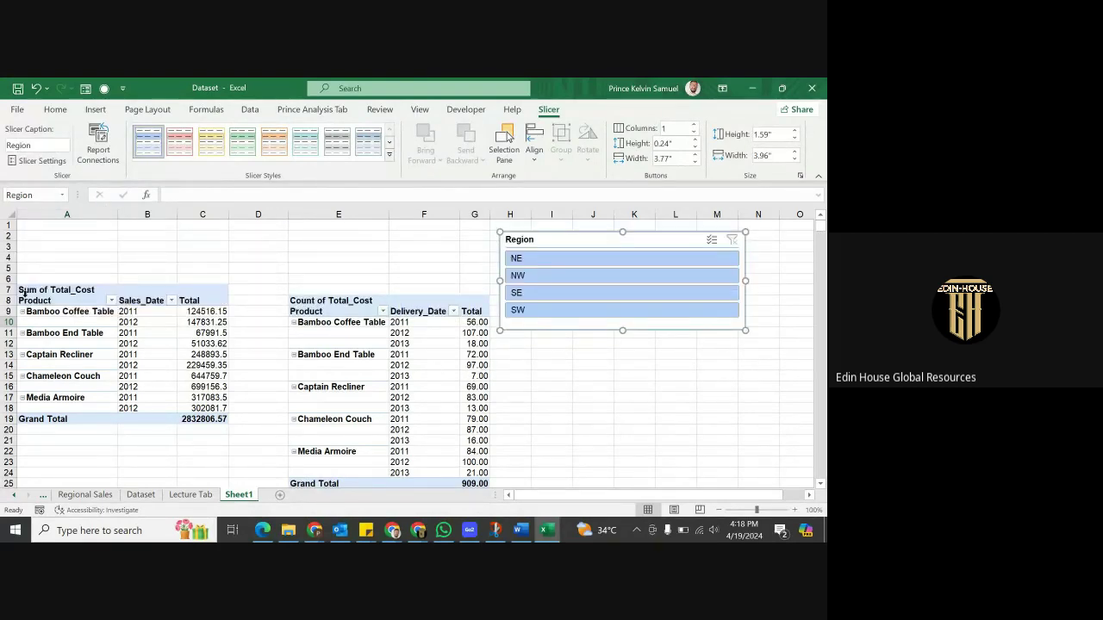
# Insert two blank rows at row 6 and move the Region slicer to the top of the sheet, starting in column A
pyautogui.click(8, 277)
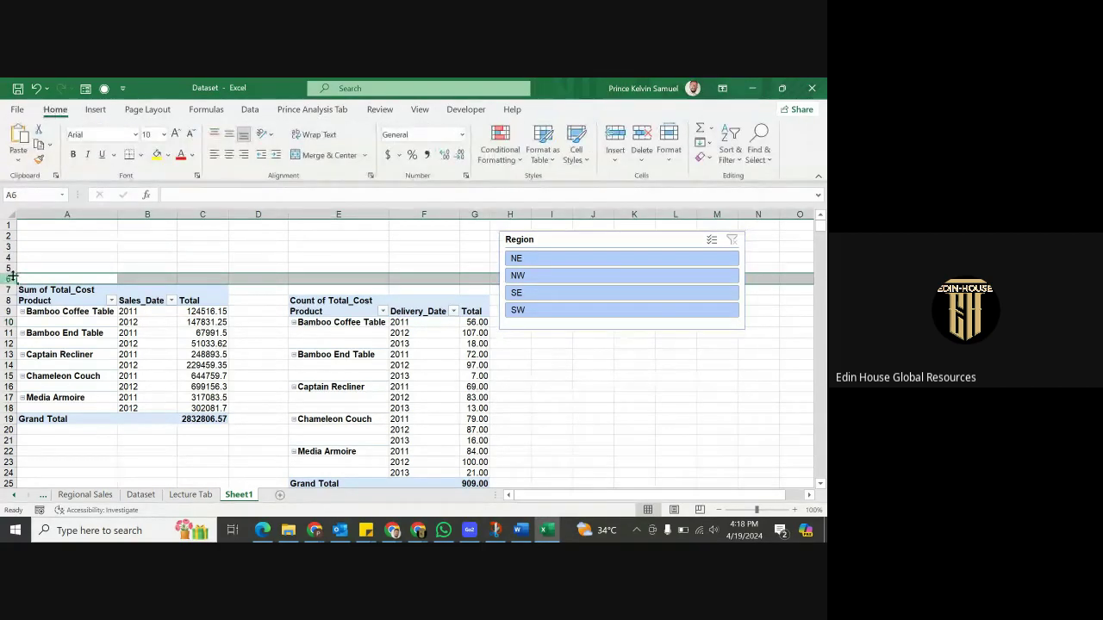
pyautogui.hotkey('ctrl', 'shift', '+')
pyautogui.hotkey('ctrl', 'shift', '+')
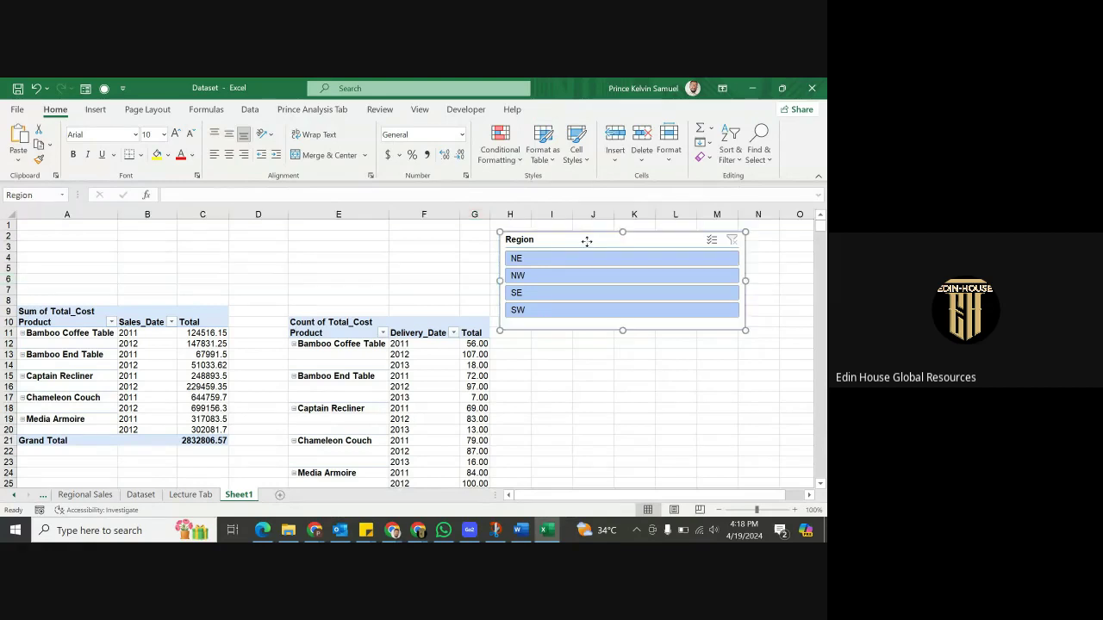
pyautogui.moveTo(586, 239); pyautogui.dragTo(100, 223)
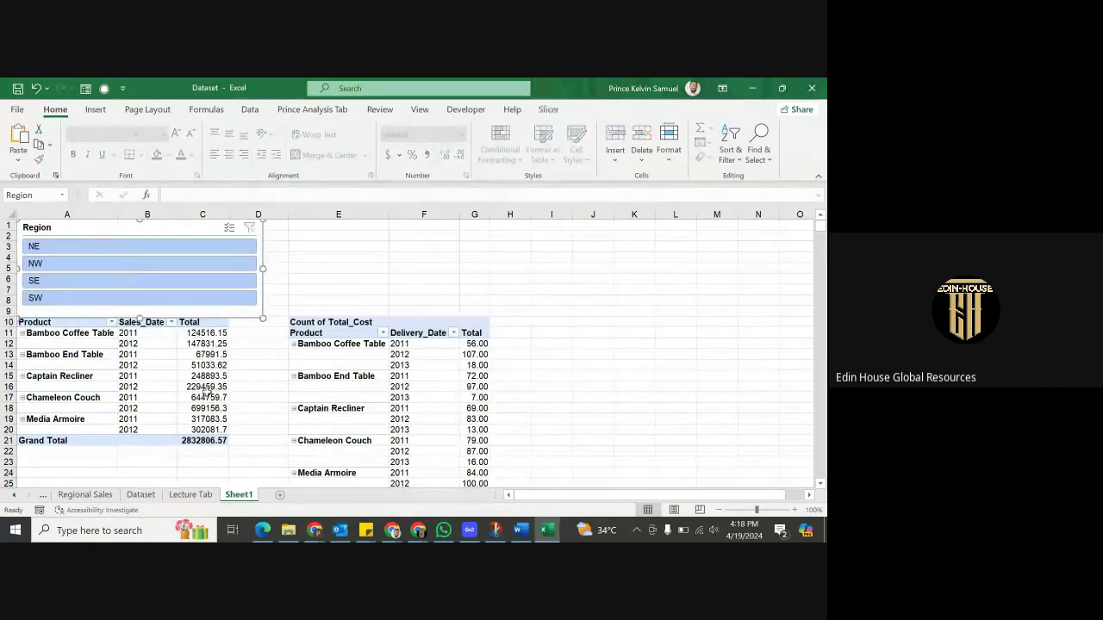
# Insert two more blank rows at row 8 so the first pivot table clears the slicer
pyautogui.click(6, 299)
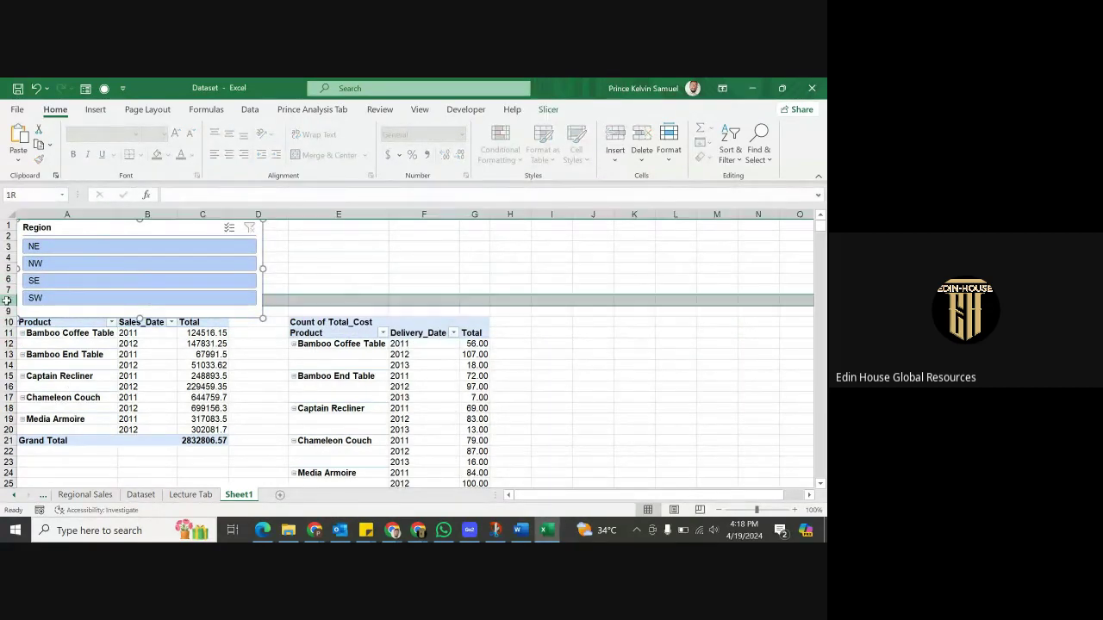
pyautogui.hotkey('ctrl', 'shift', '=')
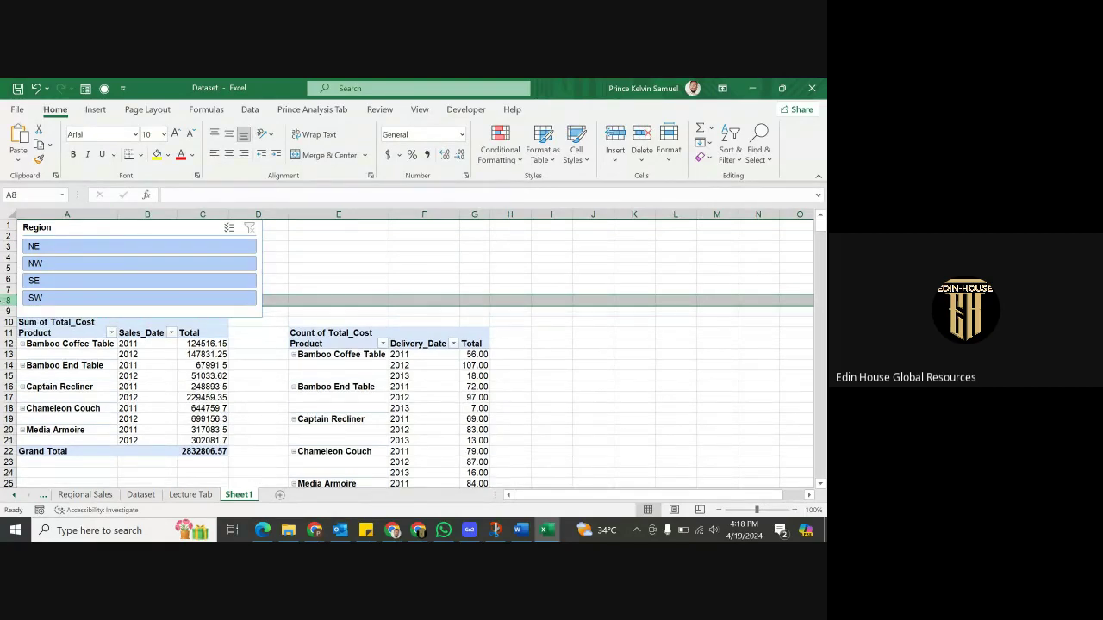
pyautogui.hotkey('ctrl', 'shift', '=')
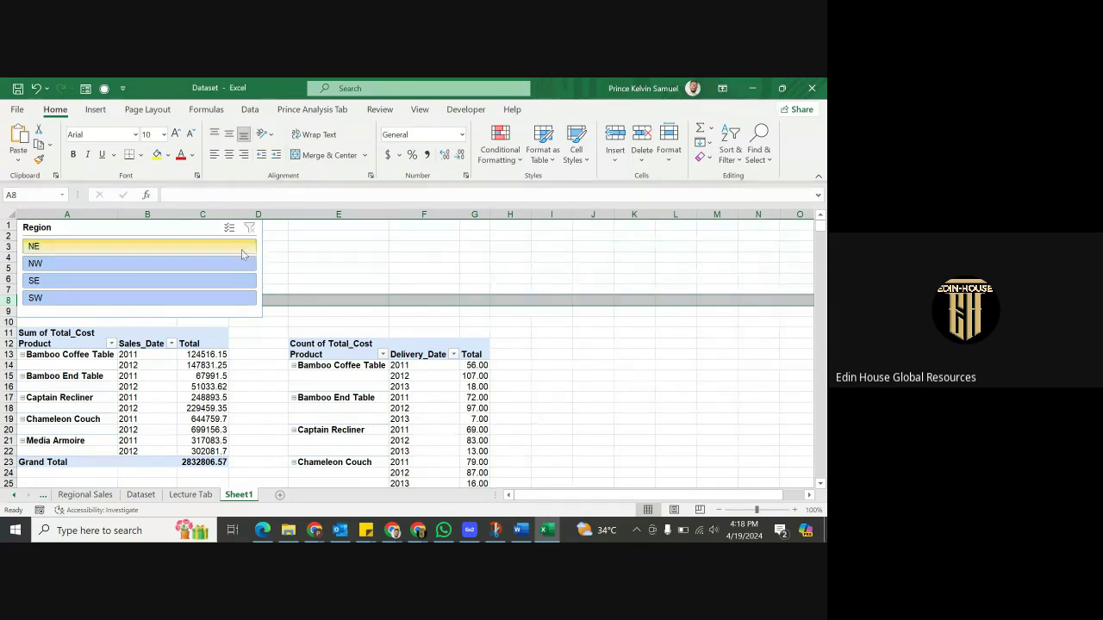
# Narrow the Region slicer to end within column C and use it to filter the first pivot table to NE
pyautogui.click(173, 229)
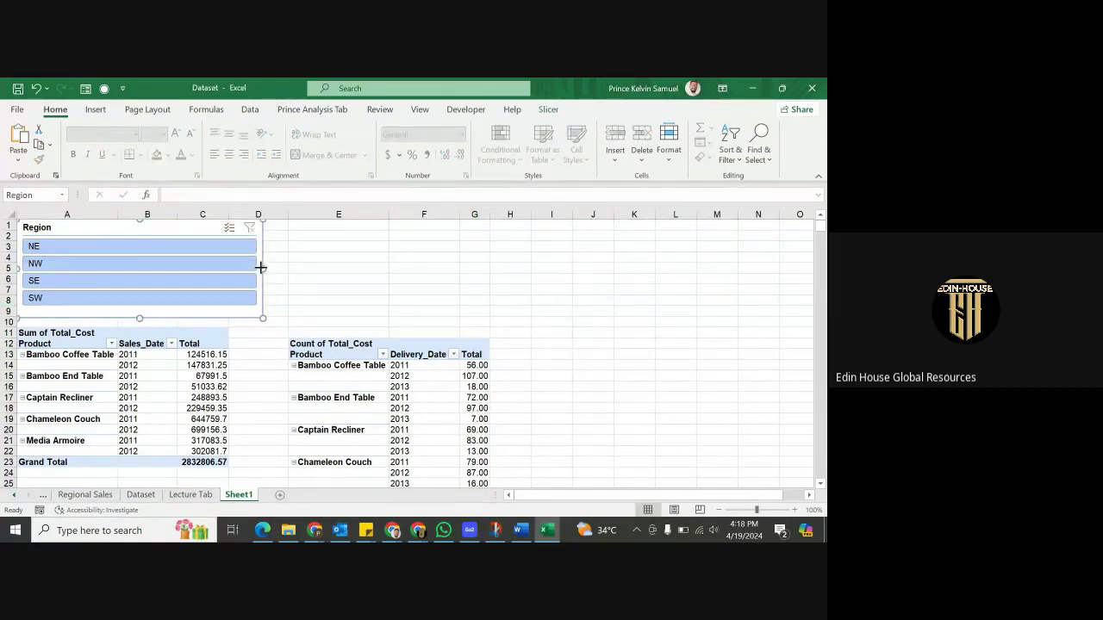
pyautogui.moveTo(262, 268); pyautogui.dragTo(191, 268)
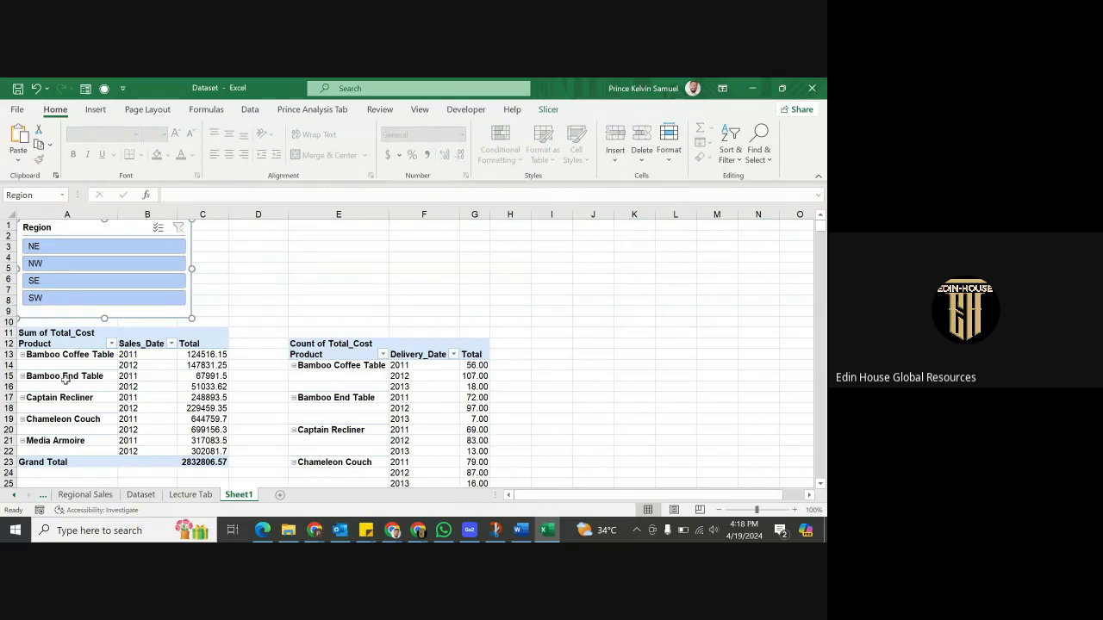
pyautogui.click(49, 247)
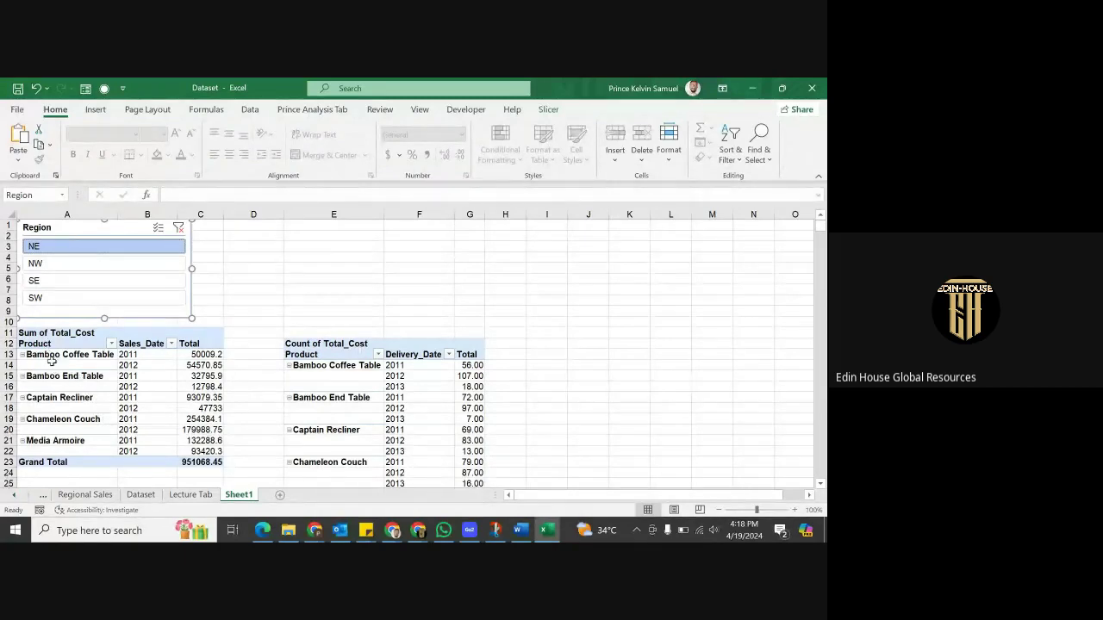
# Filter the first pivot table with the Region slicer to NW, switch to SE, and add SW, NW and NE to the selection
pyautogui.click(64, 266)
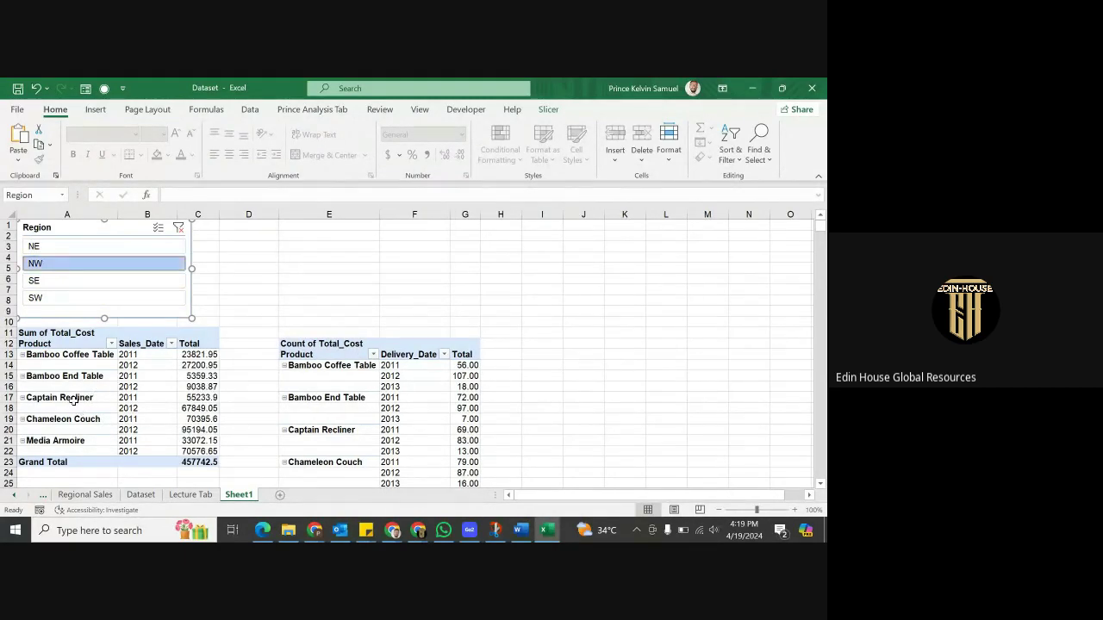
pyautogui.click(42, 282)
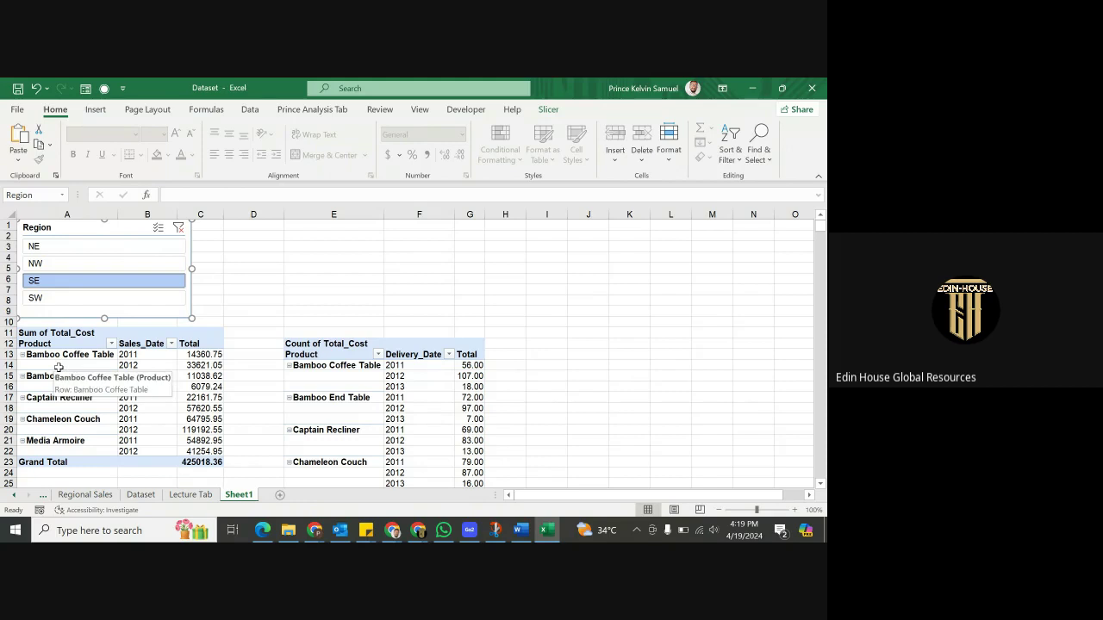
pyautogui.keyDown('ctrl'); pyautogui.click(36, 298); pyautogui.keyUp('ctrl')
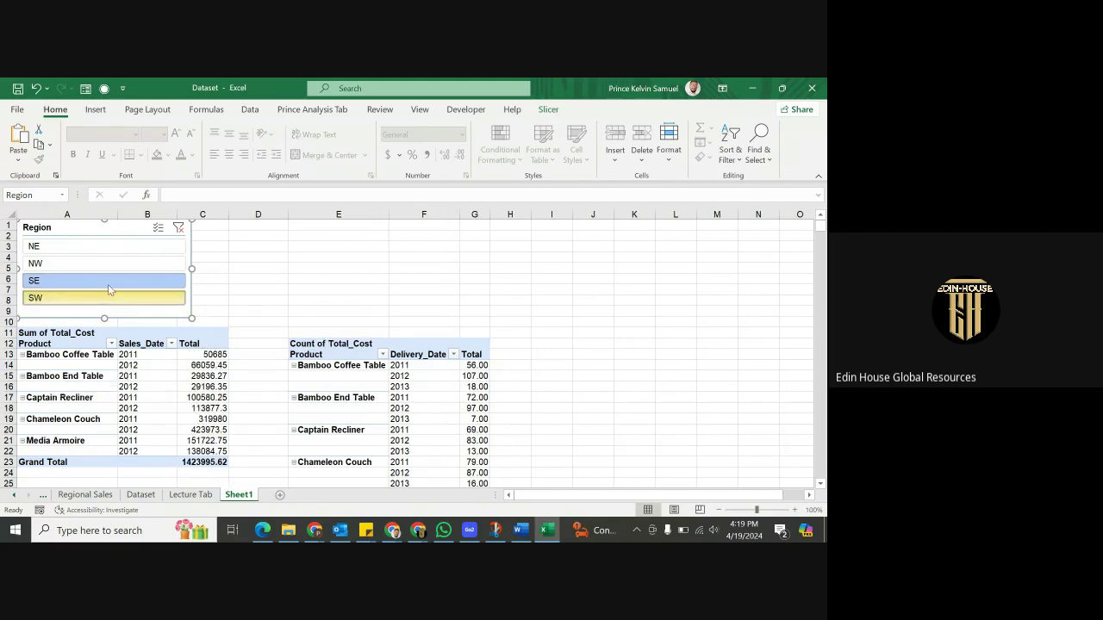
pyautogui.keyDown('ctrl'); pyautogui.click(60, 265); pyautogui.keyUp('ctrl')
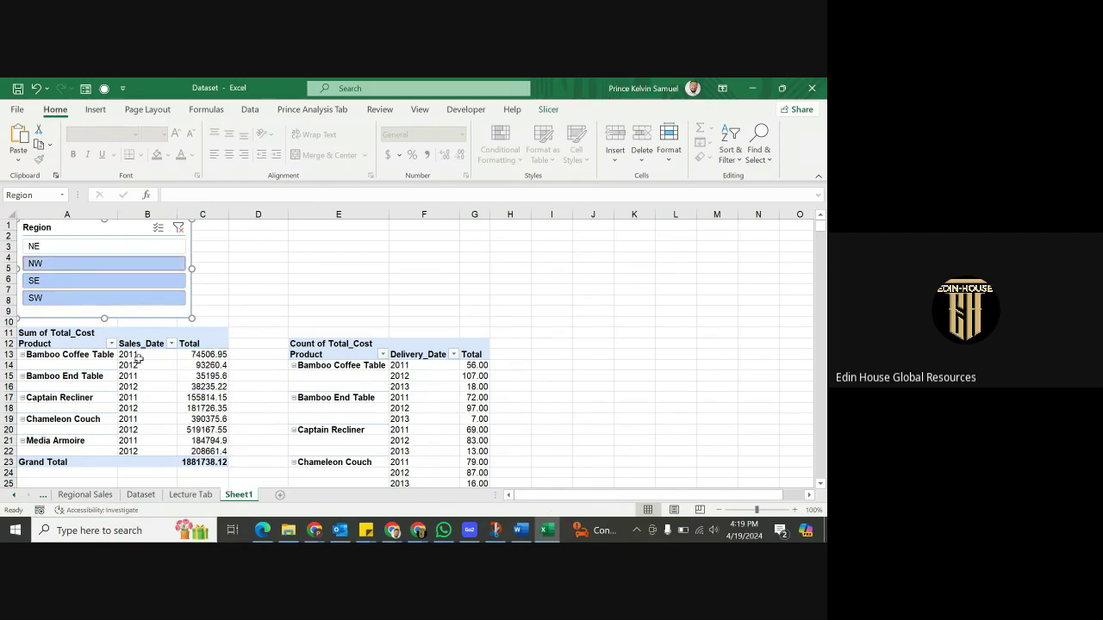
pyautogui.keyDown('ctrl'); pyautogui.click(51, 247); pyautogui.keyUp('ctrl')
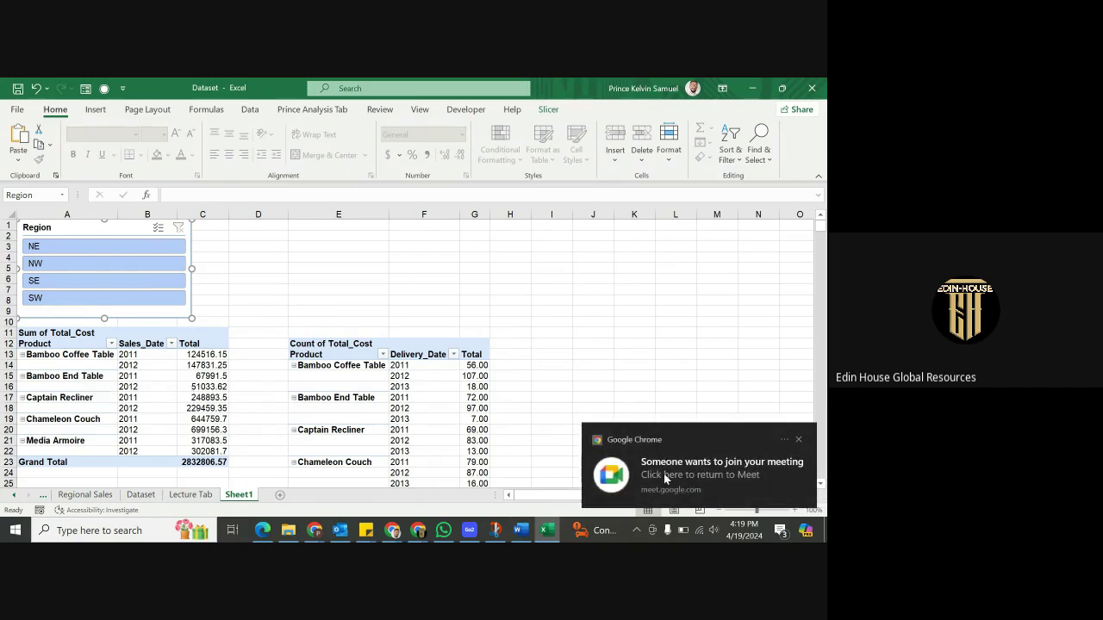
# Switch to the Google Meet call, admit the waiting participant, and return to the Excel workbook
pyautogui.click(664, 477)
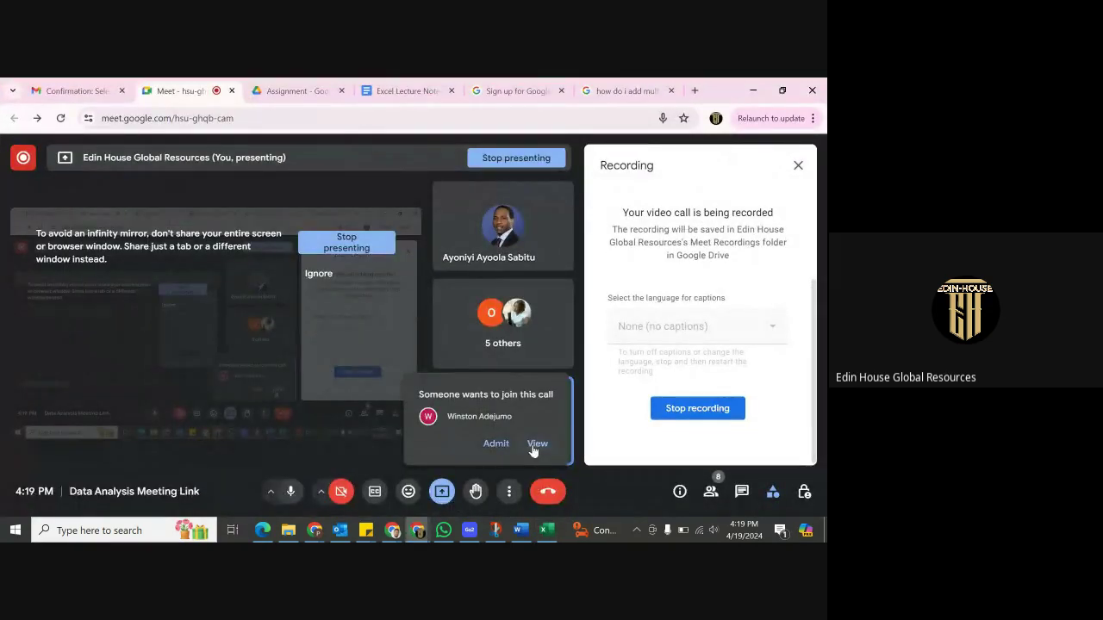
pyautogui.click(496, 444)
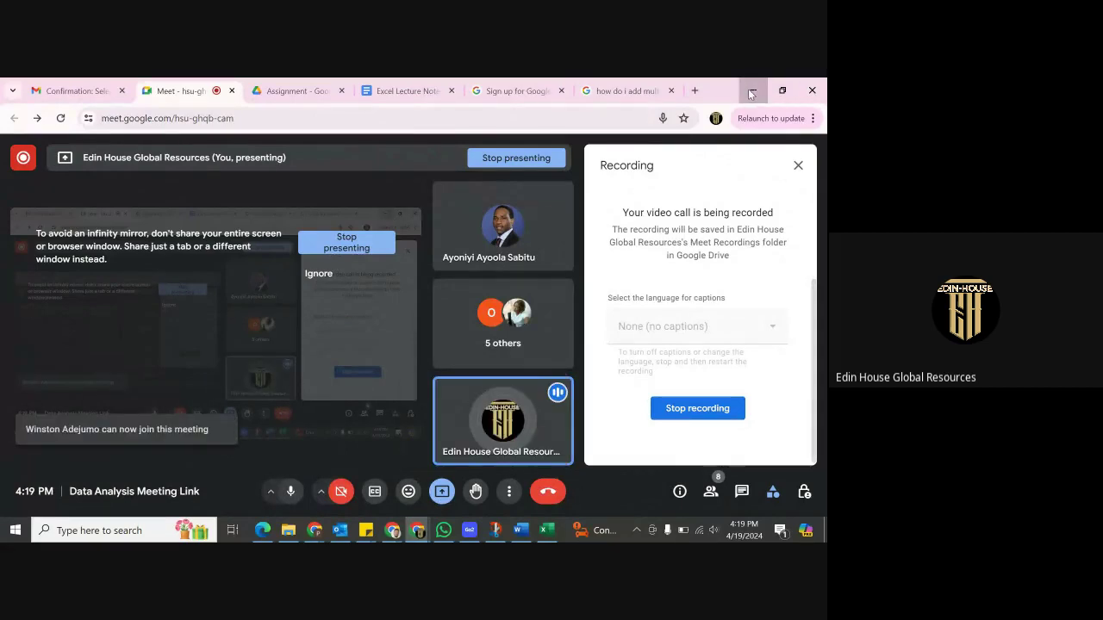
pyautogui.click(750, 91)
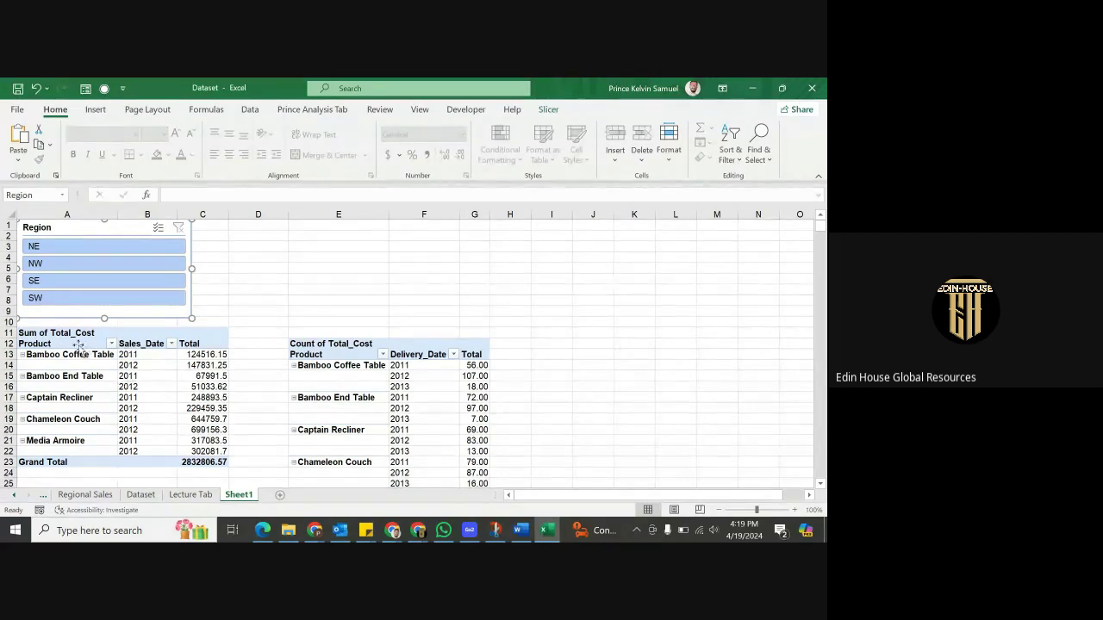
# Filter the first pivot table's Sales_Date to 2011 only and clear that filter again
pyautogui.click(172, 344)
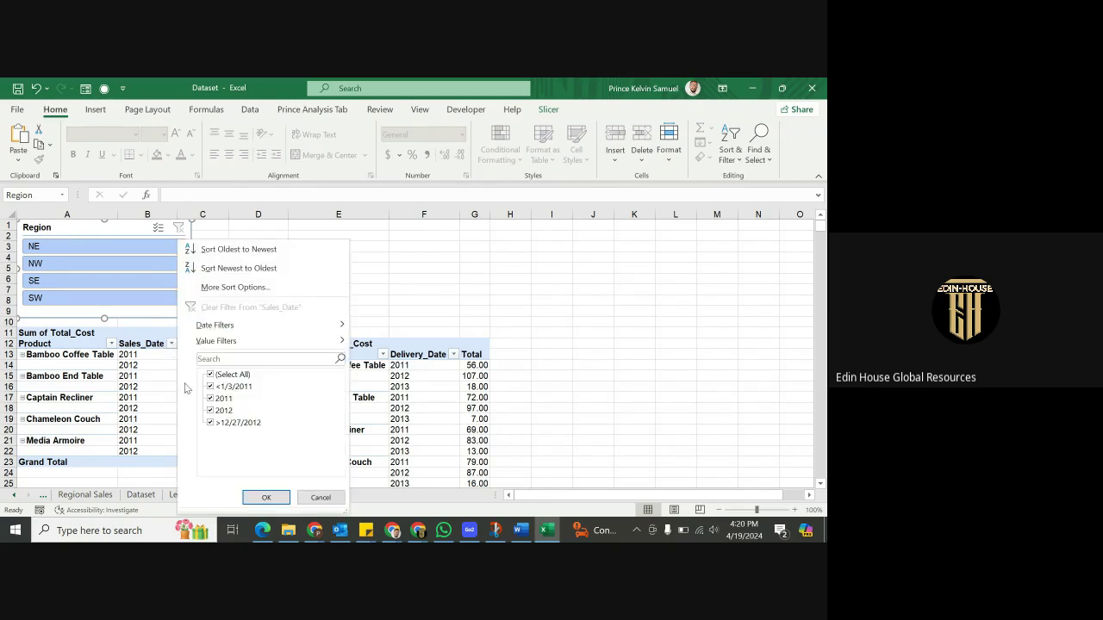
pyautogui.click(225, 377)
pyautogui.click(211, 399)
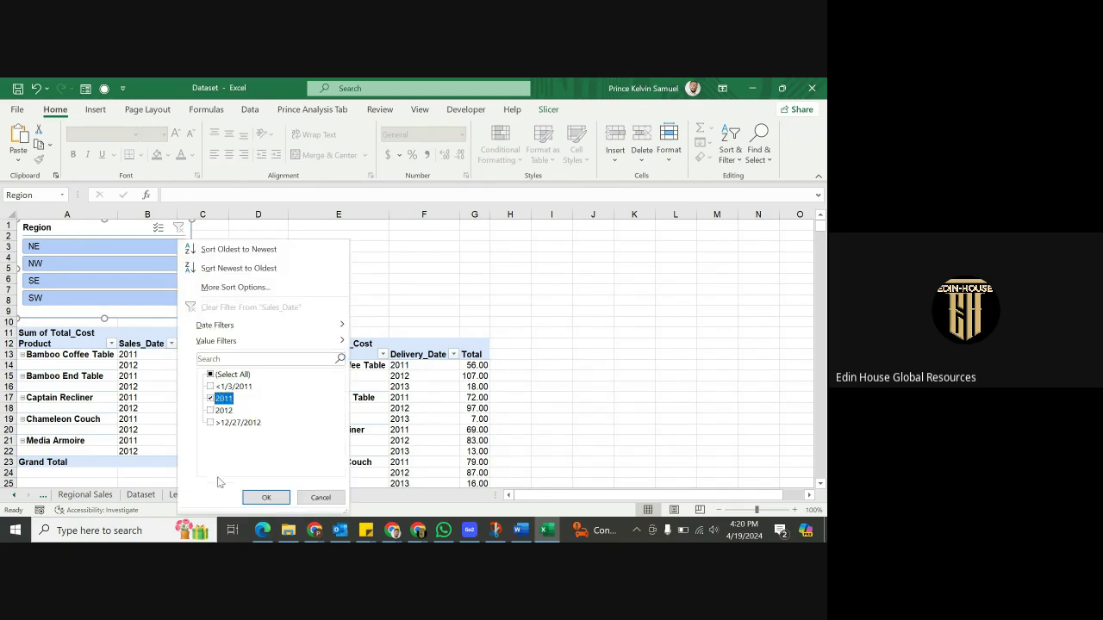
pyautogui.click(267, 498)
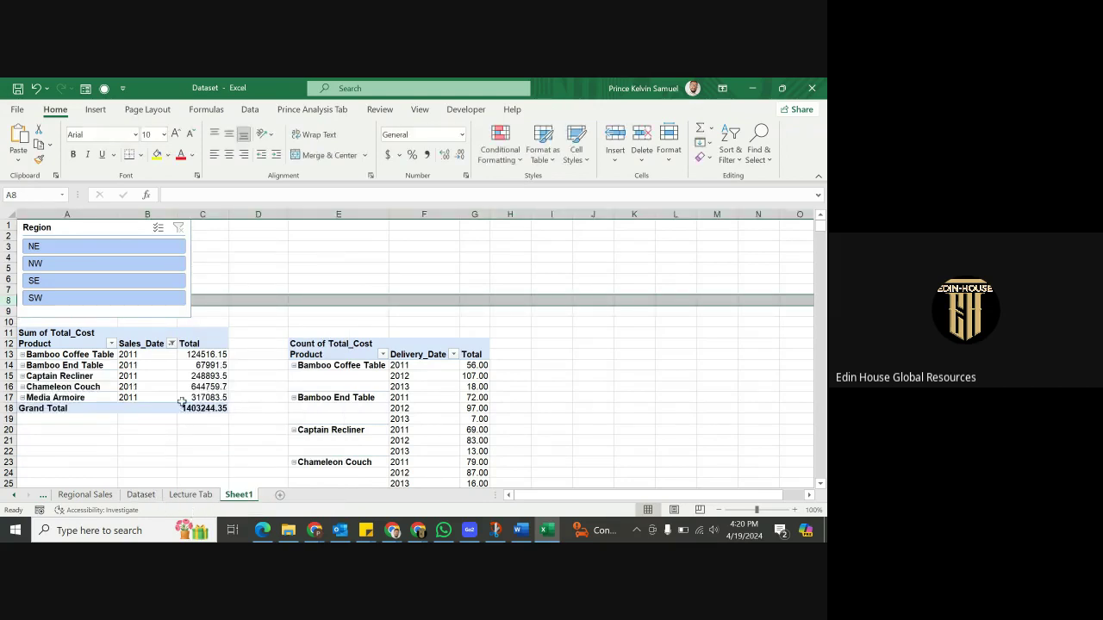
pyautogui.click(172, 344)
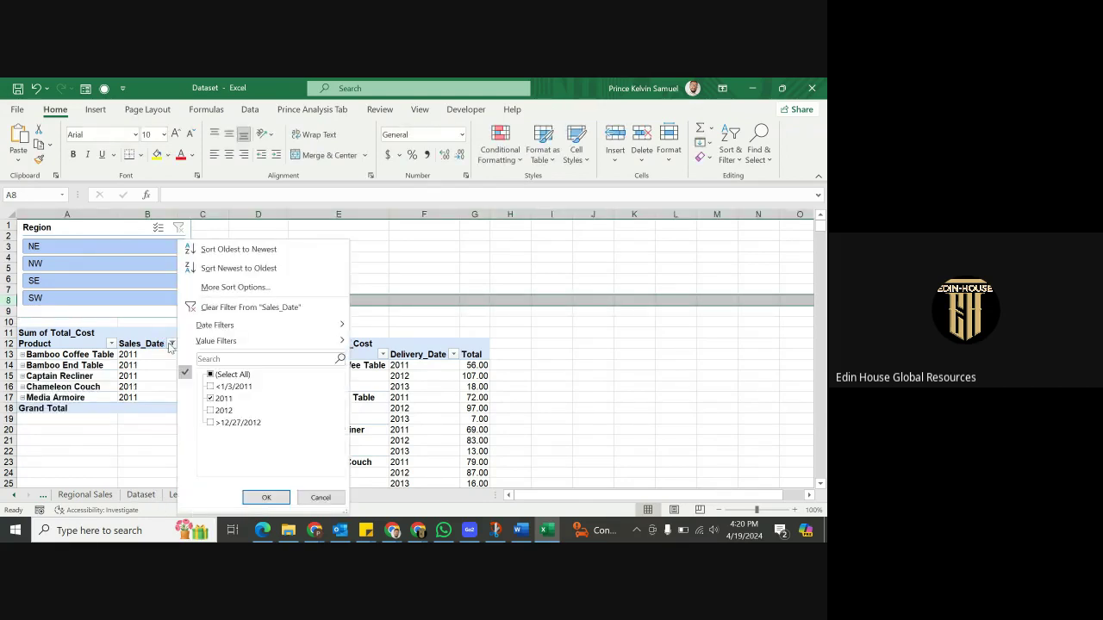
pyautogui.click(238, 308)
# Insert a Sales_Date timeline for the first pivot table and place it beside the Region slicer at the top of the sheet
pyautogui.click(138, 380)
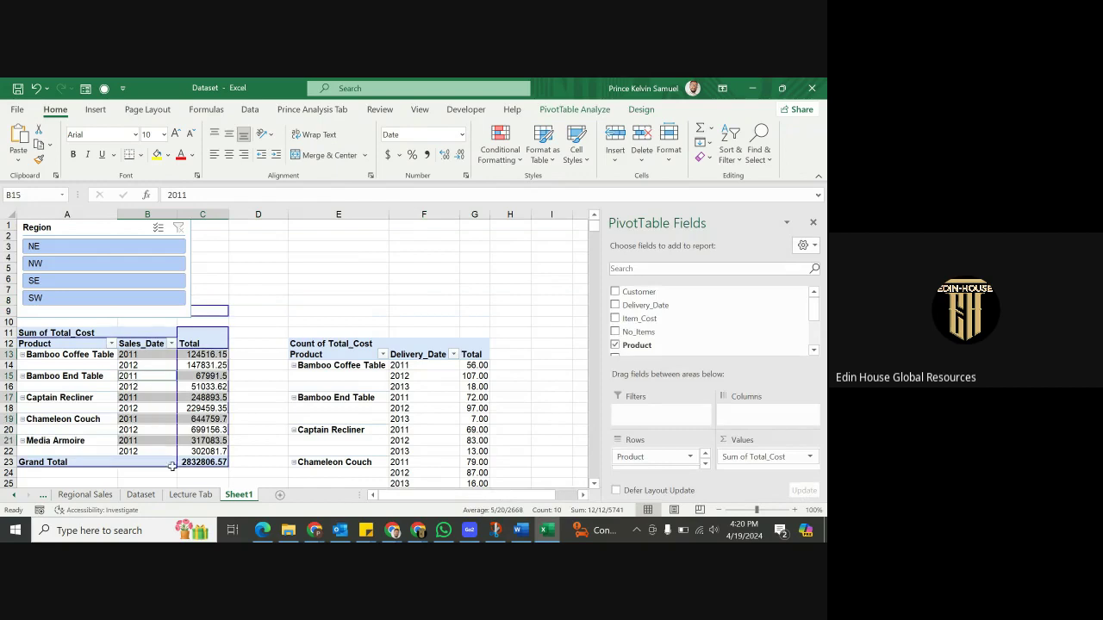
pyautogui.click(82, 387)
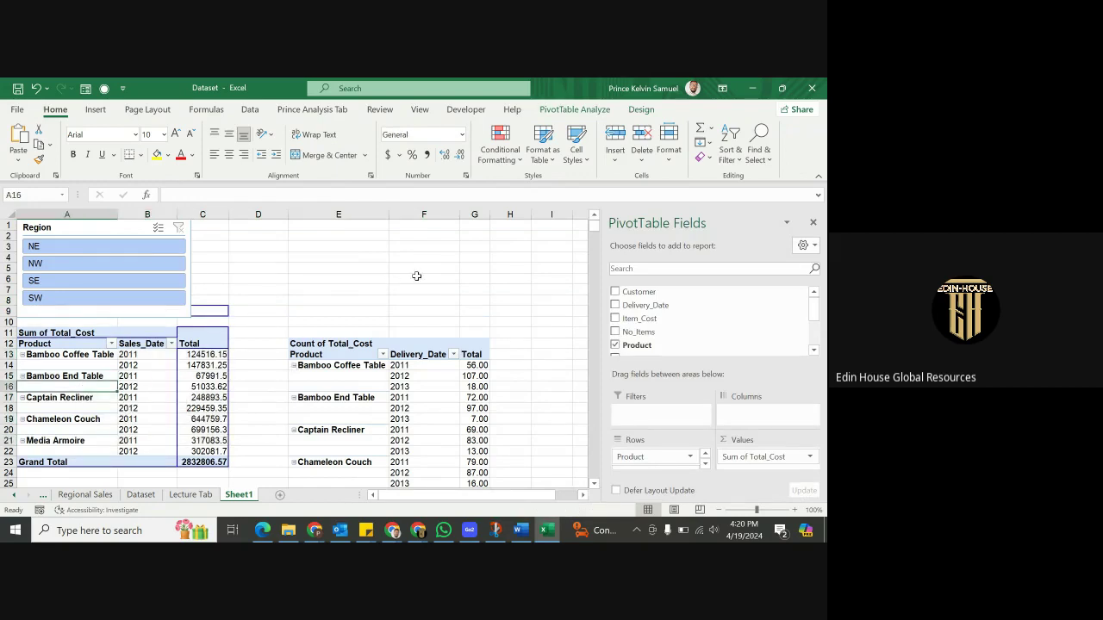
pyautogui.click(573, 109)
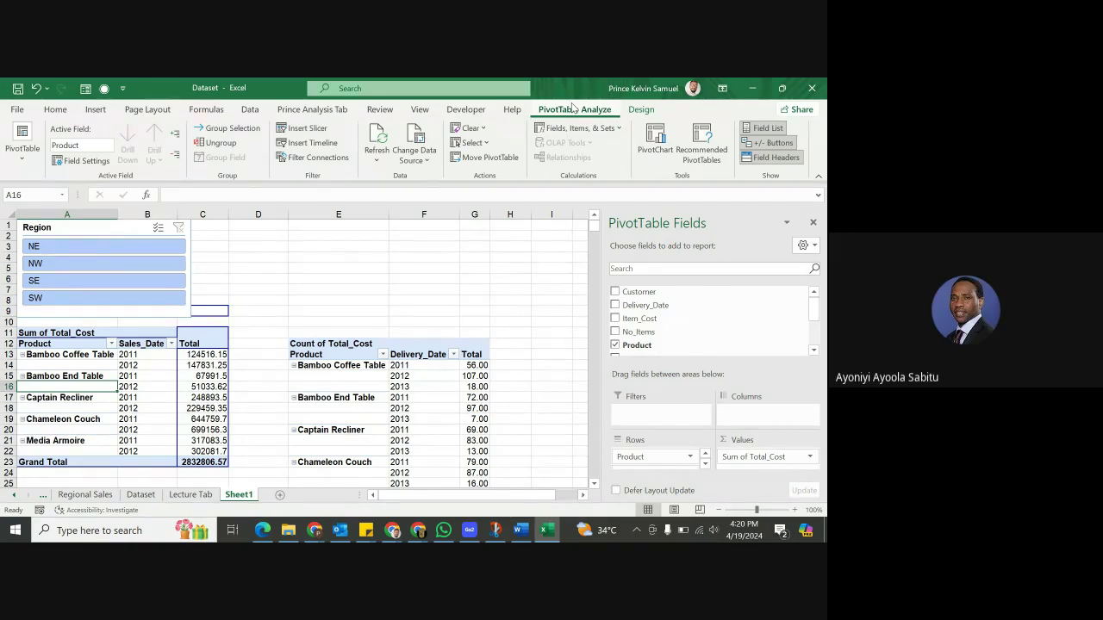
pyautogui.click(313, 143)
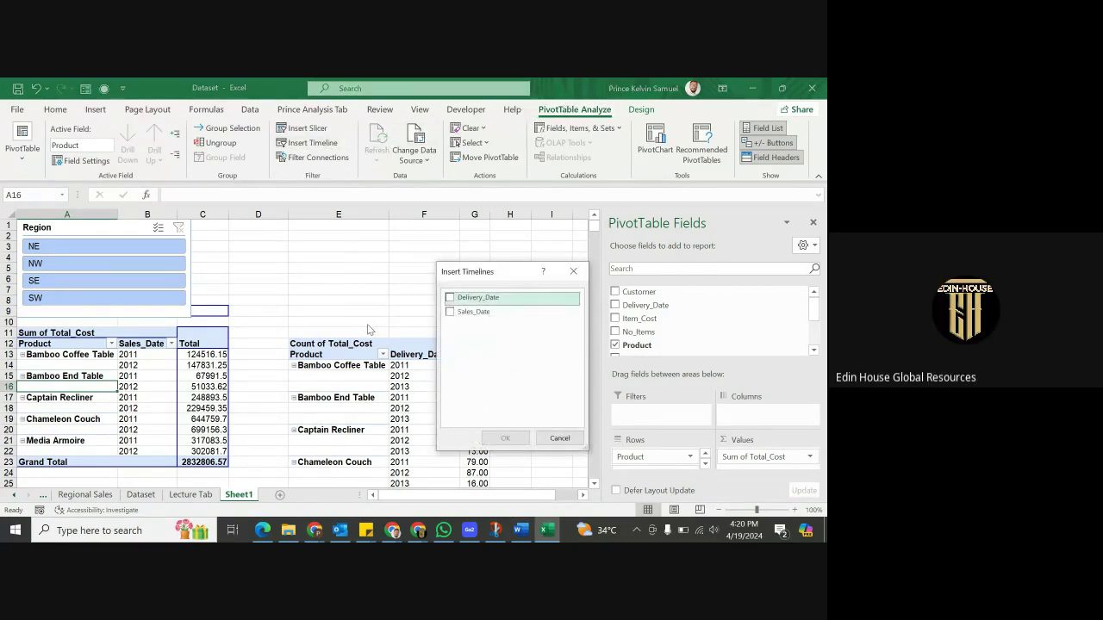
pyautogui.click(450, 312)
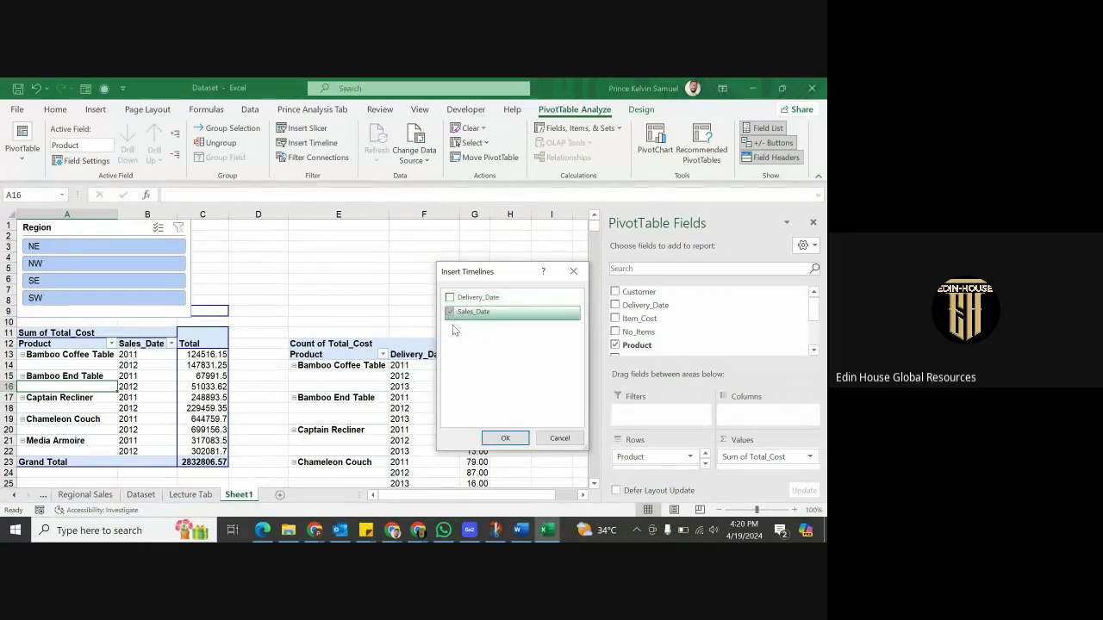
pyautogui.click(505, 437)
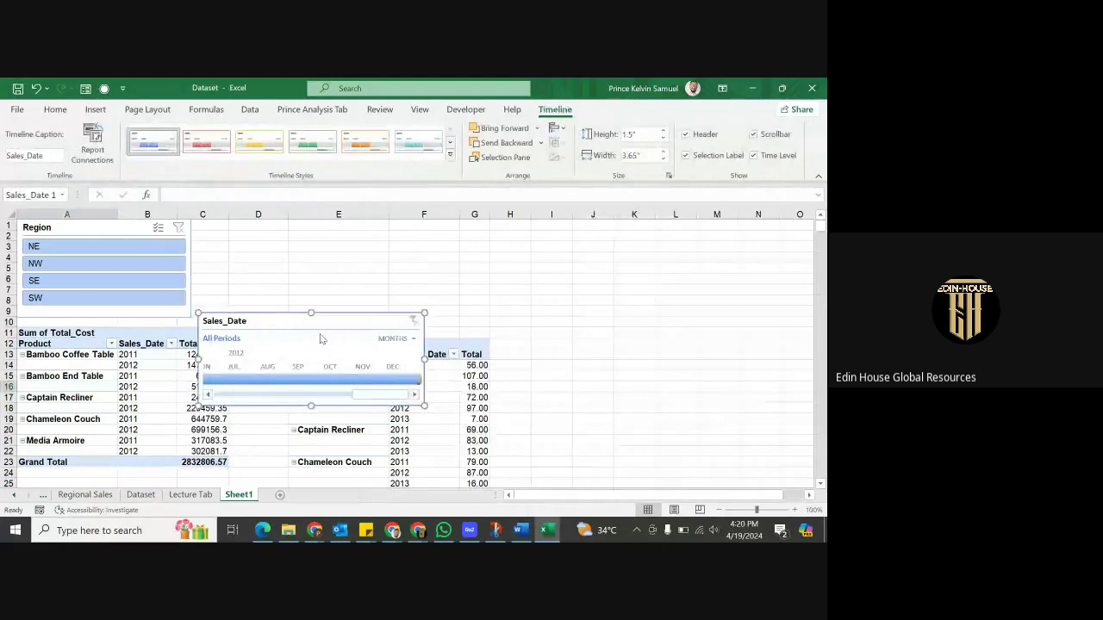
pyautogui.moveTo(307, 320); pyautogui.dragTo(314, 229)
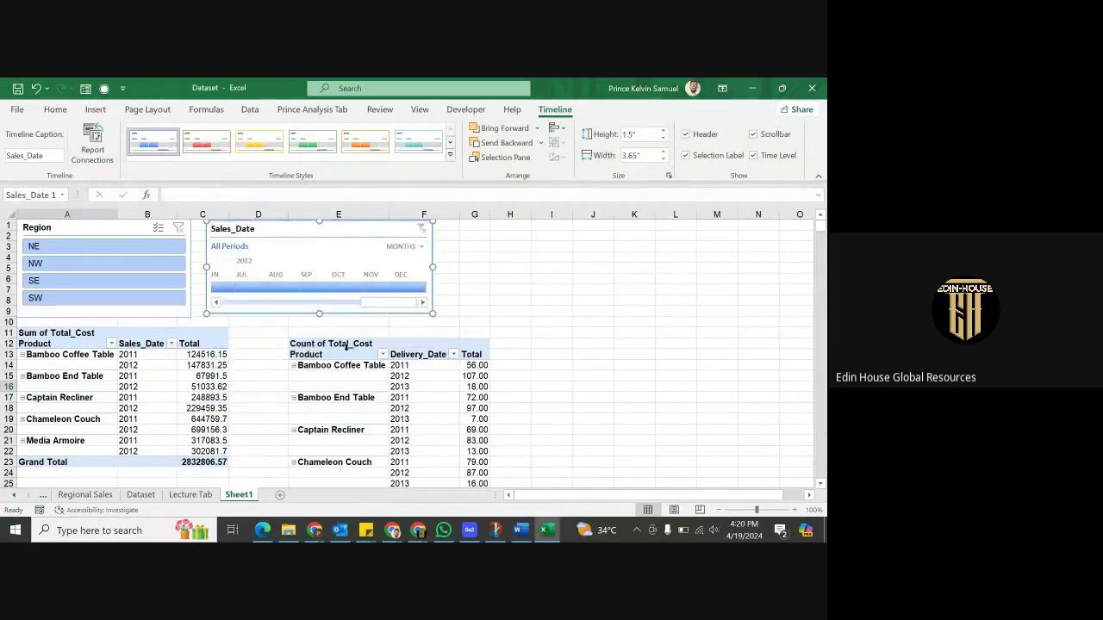
# Browse the Sales_Date timeline's 2011 and 2012 months and filter the first pivot table to Jan 2011
pyautogui.click(352, 302)
pyautogui.click(263, 302)
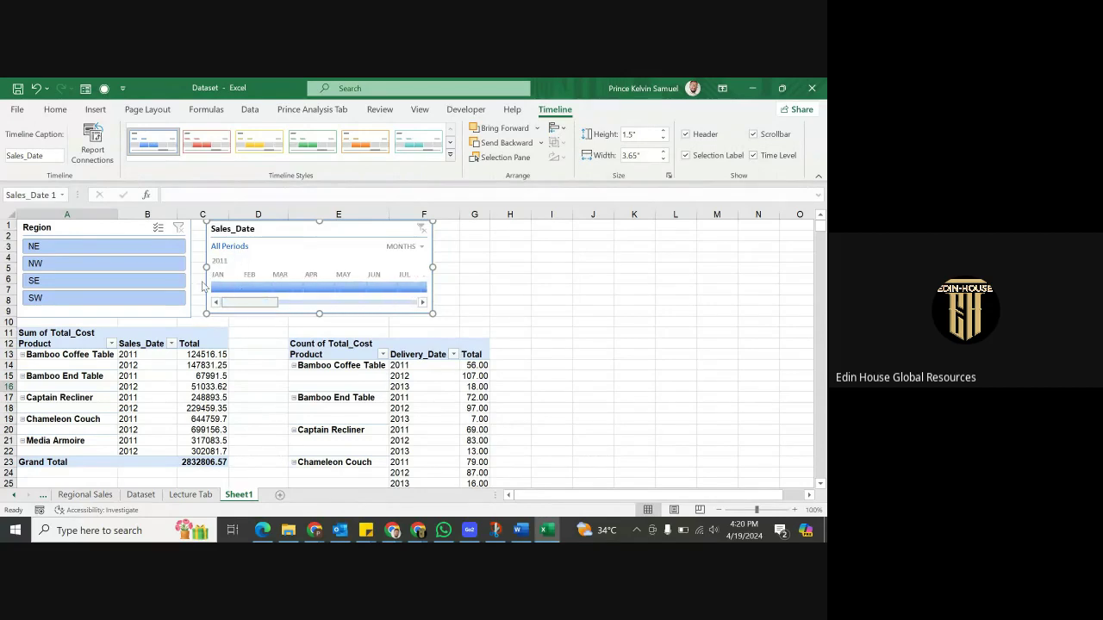
pyautogui.moveTo(236, 304); pyautogui.dragTo(403, 304)
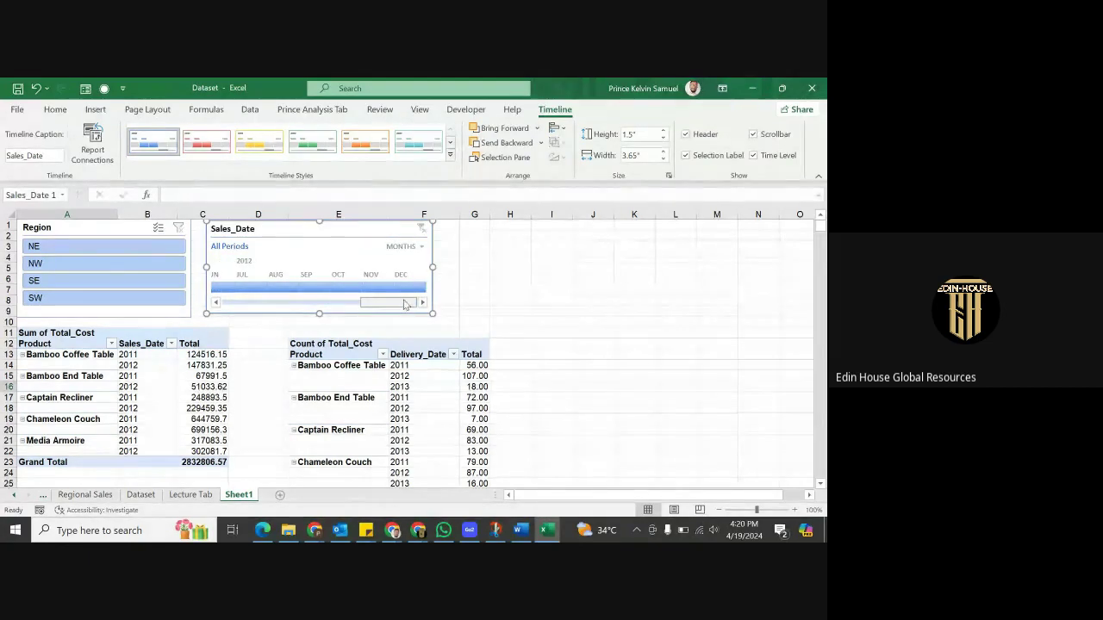
pyautogui.moveTo(387, 305); pyautogui.dragTo(250, 306)
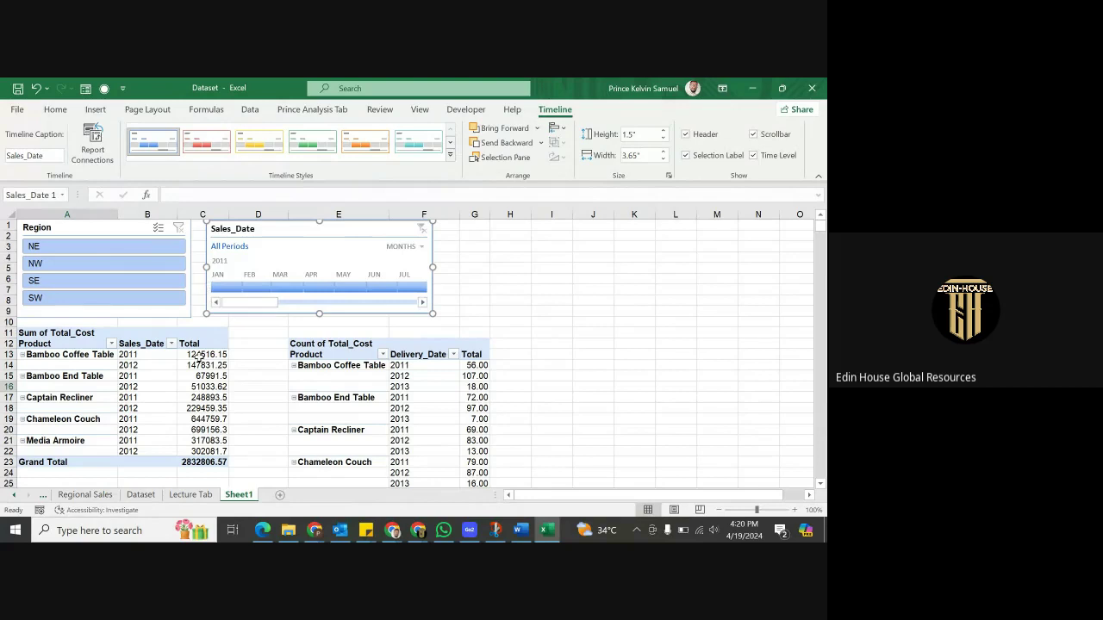
pyautogui.click(221, 286)
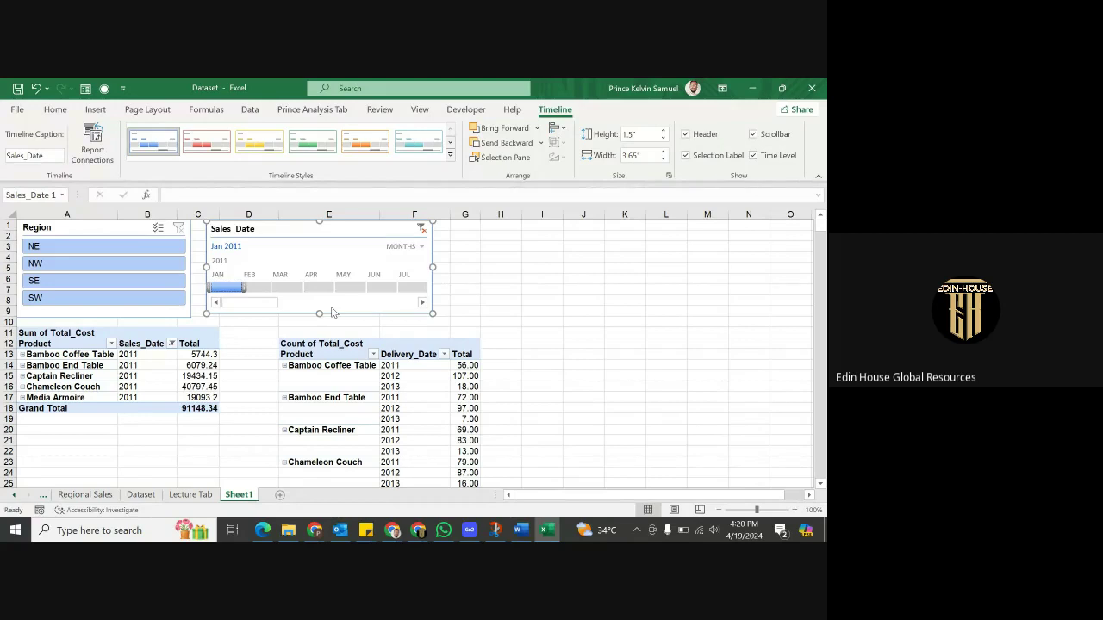
# Extend the Sales_Date timeline selection from January 2011 through February, March and finally June 2011
pyautogui.click(262, 289)
pyautogui.click(233, 288)
pyautogui.moveTo(248, 287); pyautogui.dragTo(274, 288)
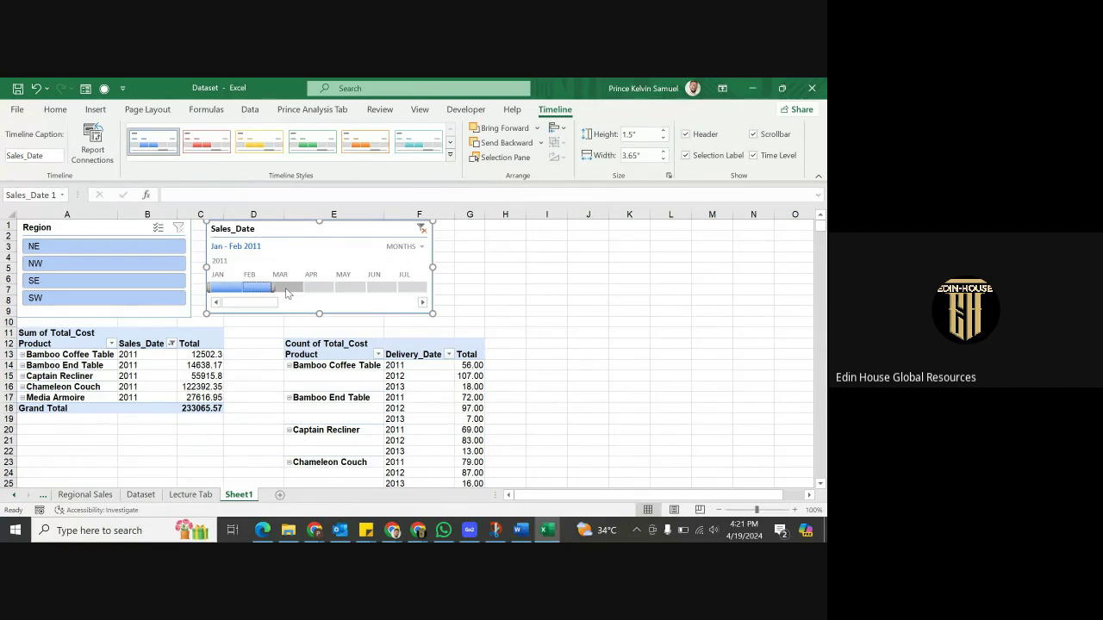
pyautogui.moveTo(285, 286); pyautogui.dragTo(303, 288)
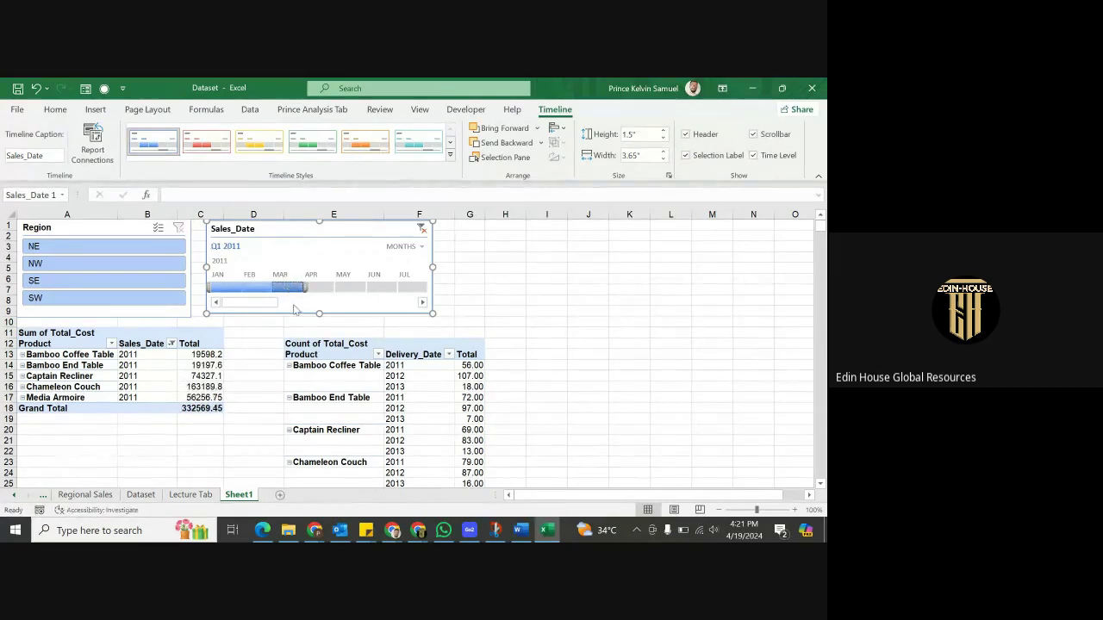
pyautogui.keyDown('shift'); pyautogui.click(372, 288); pyautogui.keyUp('shift')
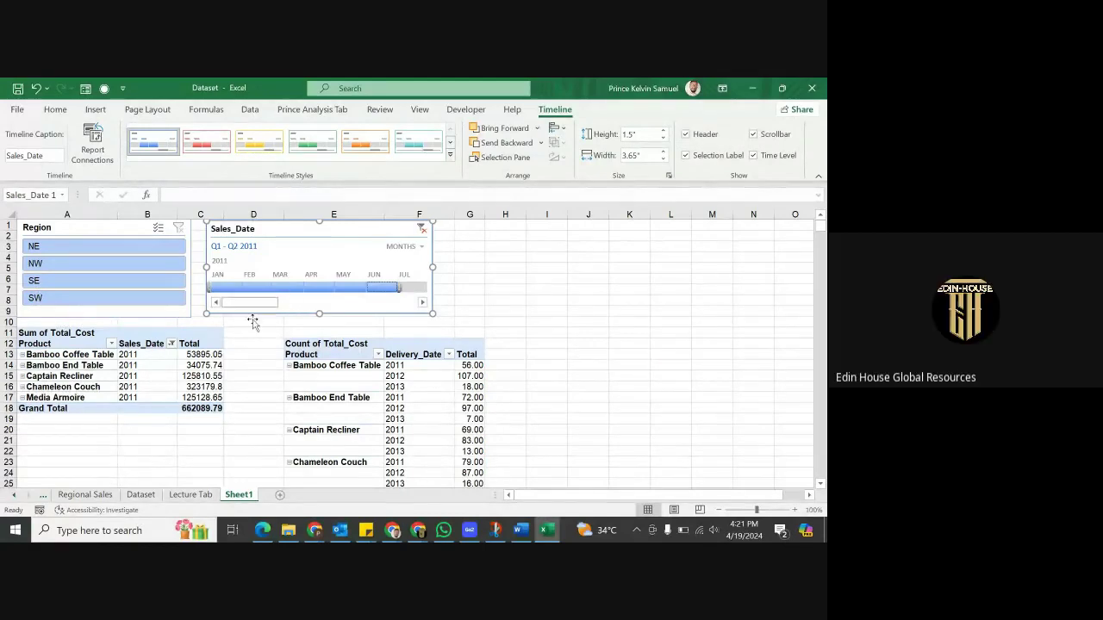
# Filter the first pivot table to regions SE and SW with the slicer and to Jan 2011 with the timeline
pyautogui.click(65, 270)
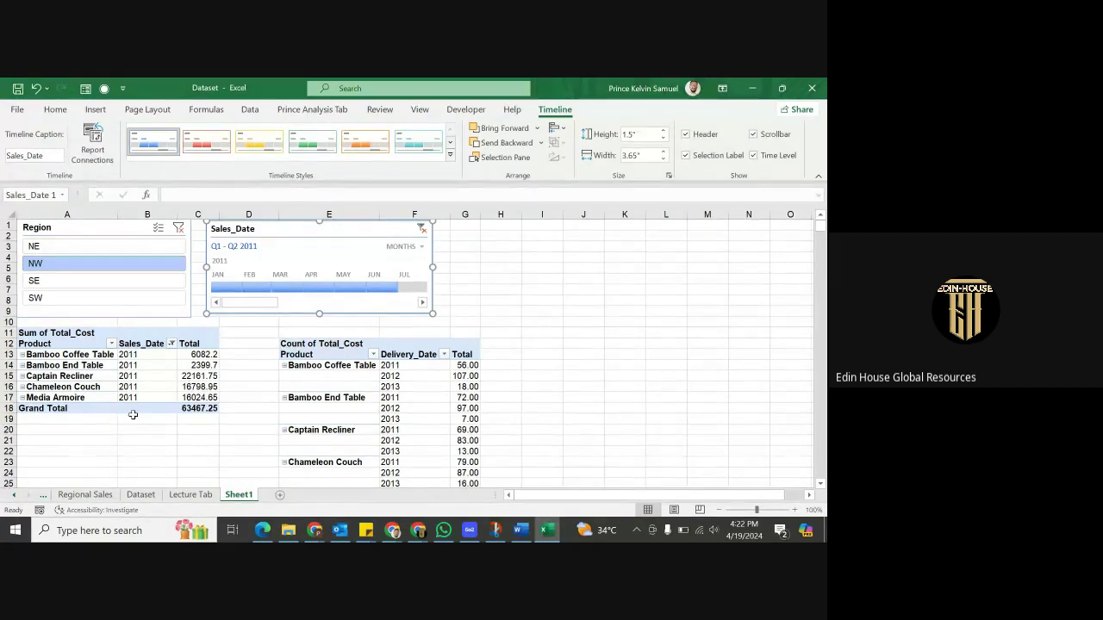
pyautogui.click(39, 287)
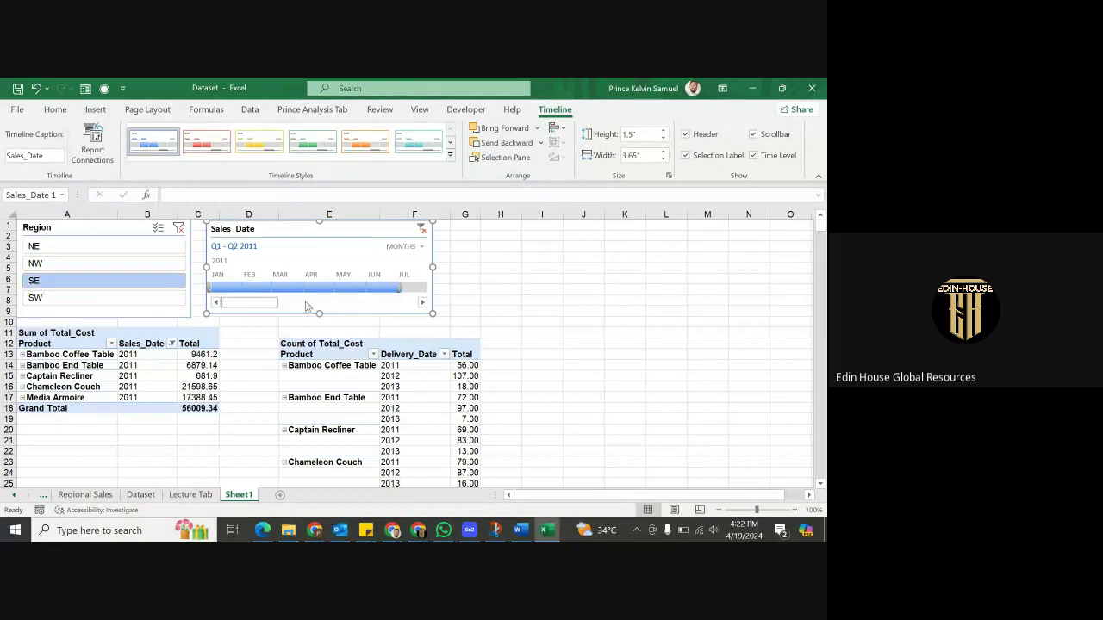
pyautogui.click(219, 287)
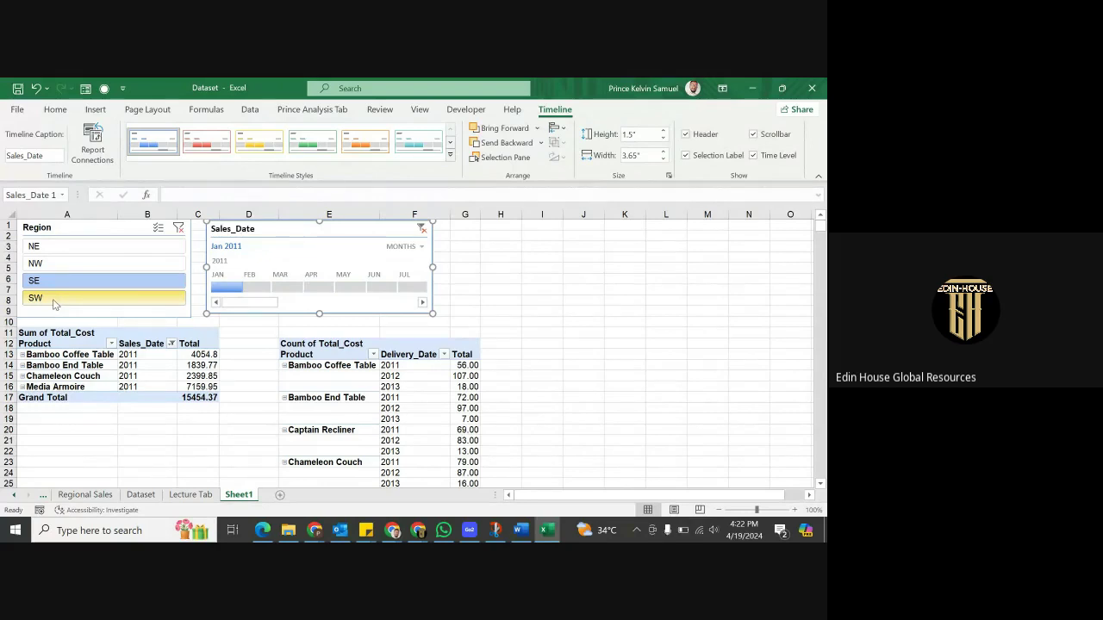
pyautogui.keyDown('ctrl'); pyautogui.click(52, 302); pyautogui.keyUp('ctrl')
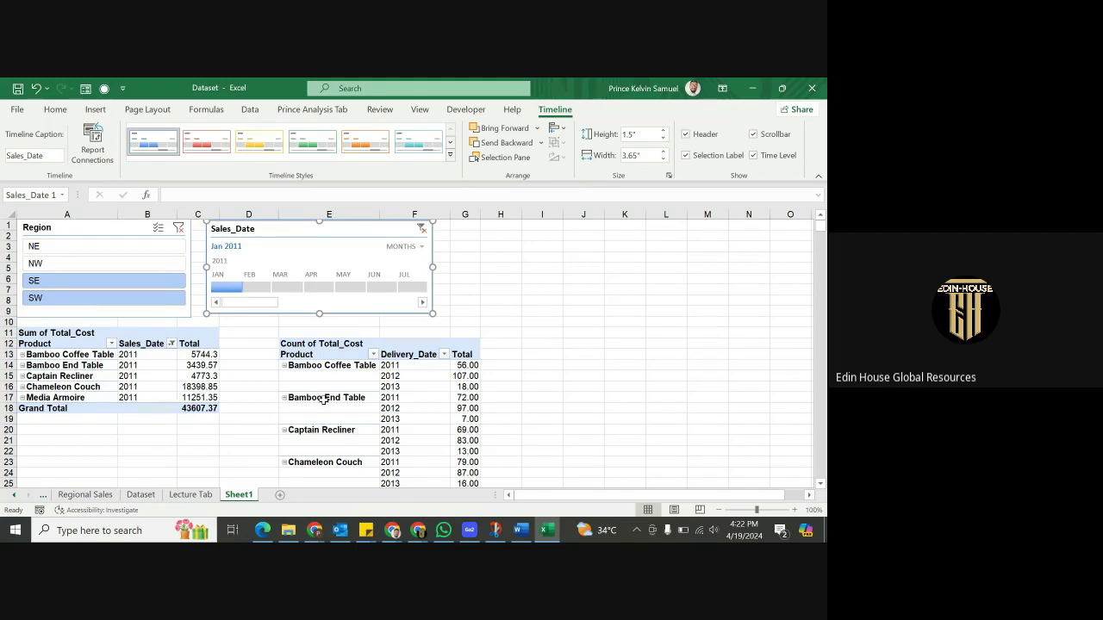
# Check the topic list on the Lecture Tab sheet and return to the second pivot table's Product column on Sheet1
pyautogui.click(192, 495)
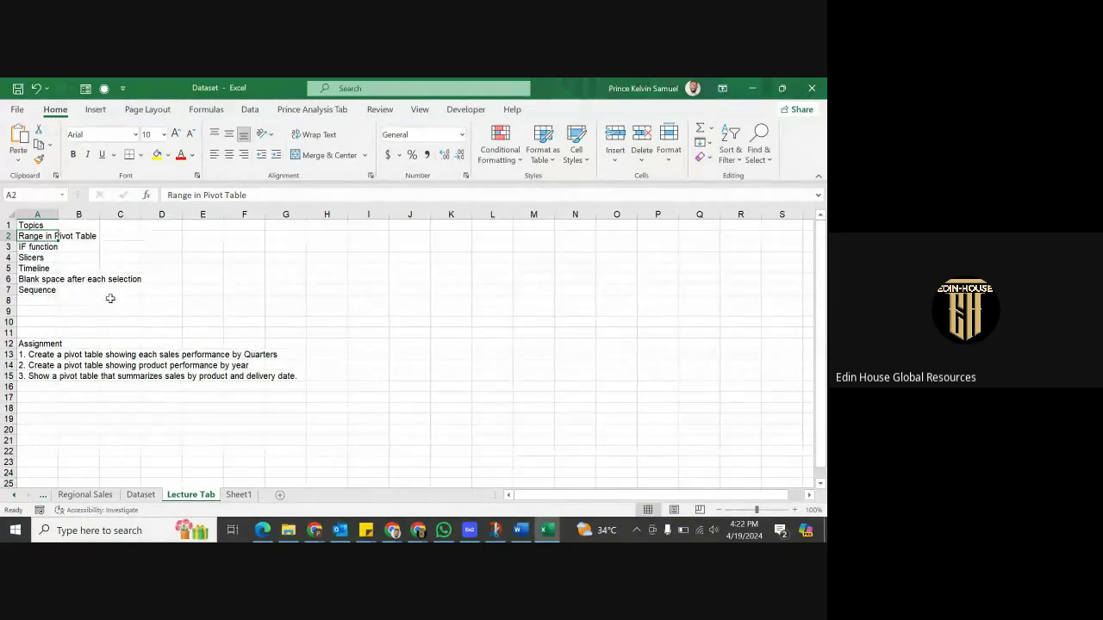
pyautogui.click(236, 495)
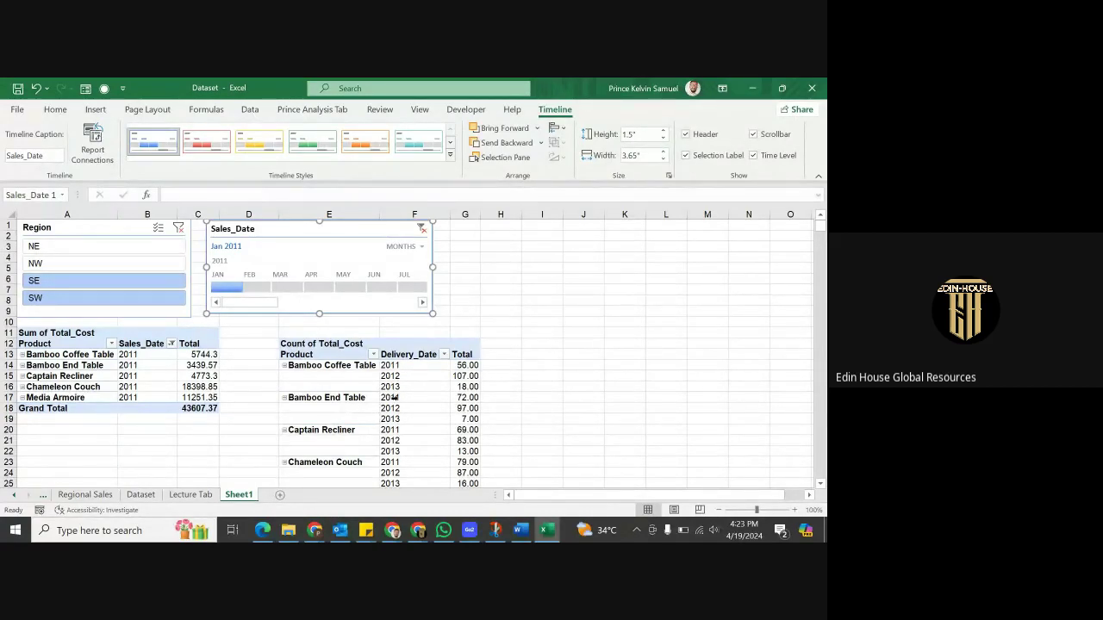
pyautogui.click(330, 411)
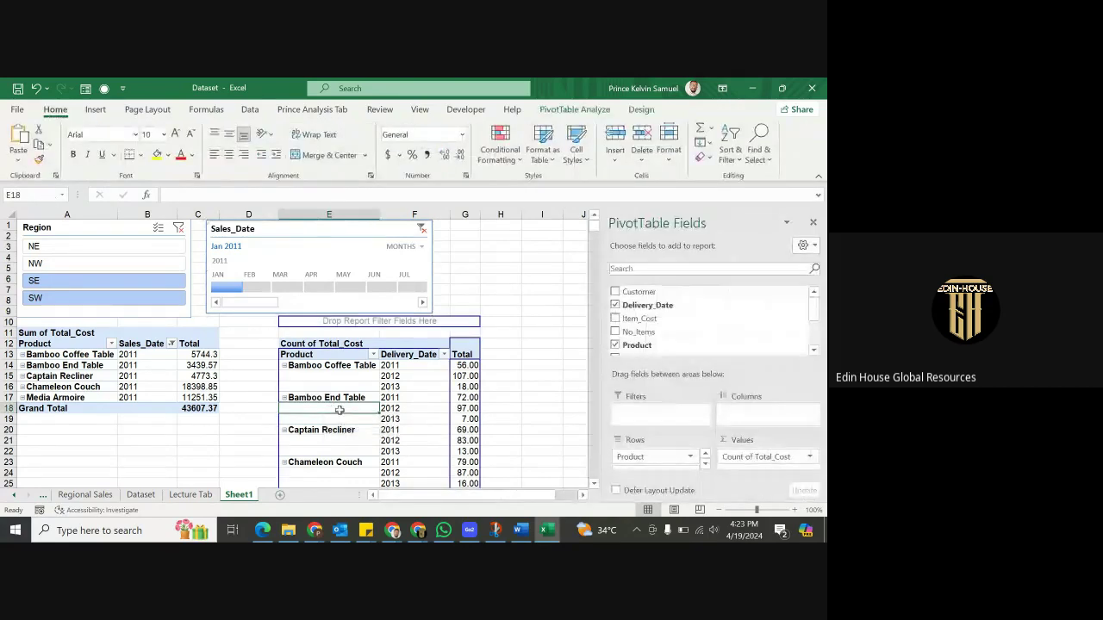
pyautogui.rightClick(340, 412)
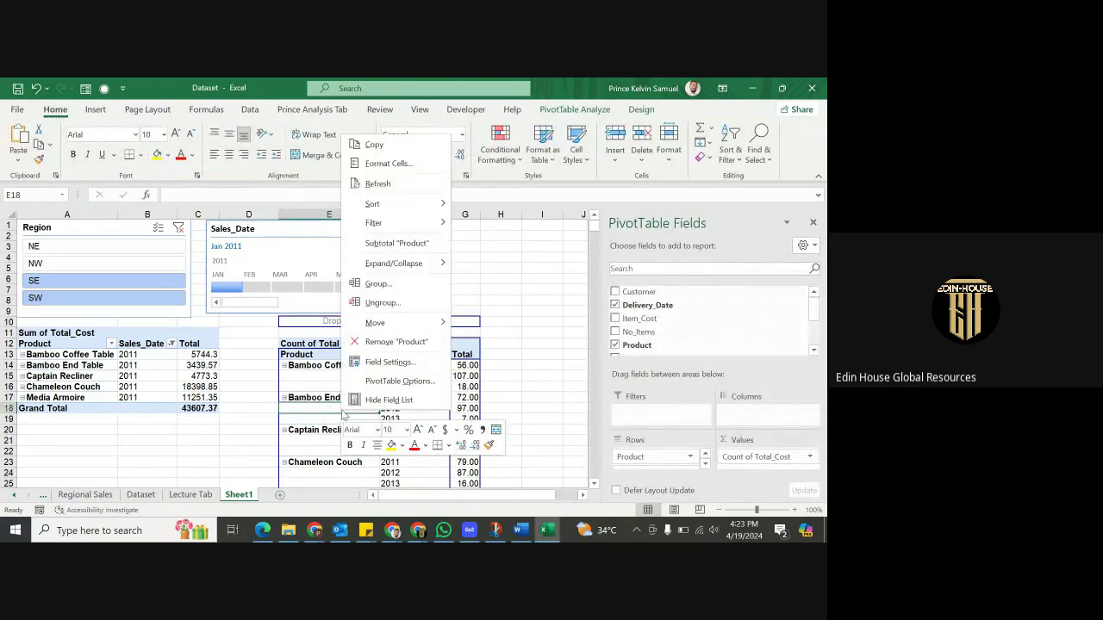
pyautogui.click(382, 384)
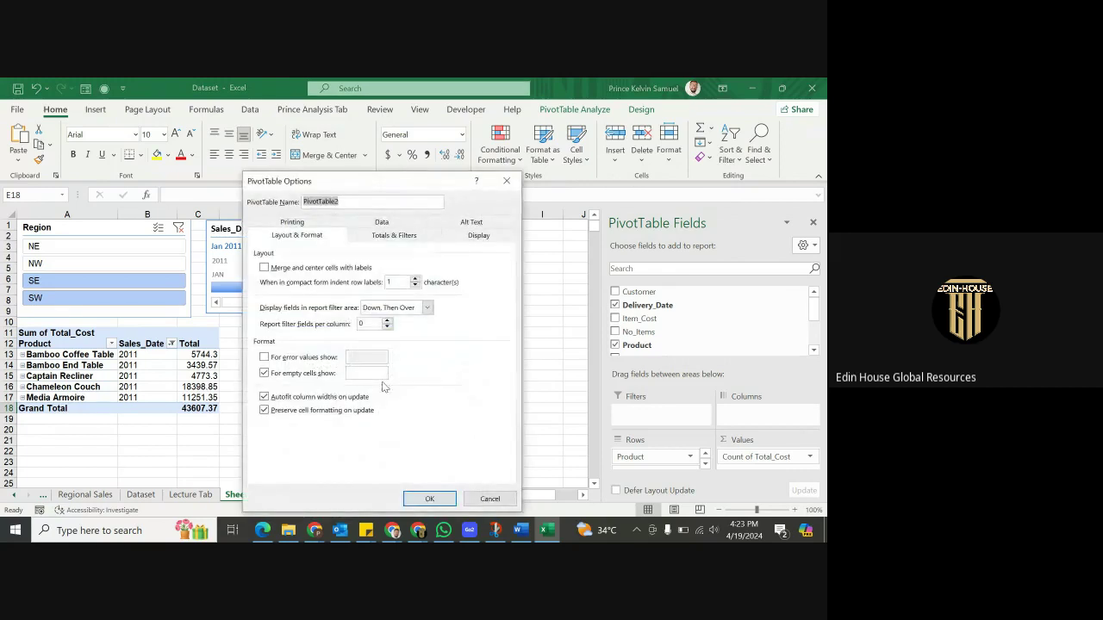
pyautogui.click(488, 498)
# Set the second pivot table's Product field to insert a blank line after each item label
pyautogui.rightClick(374, 420)
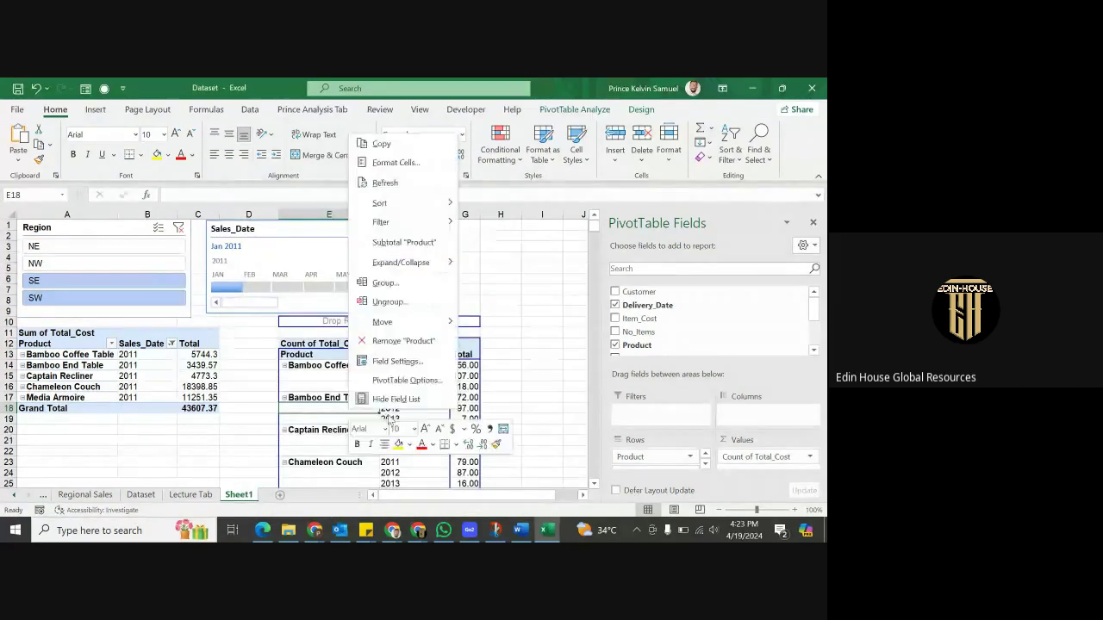
pyautogui.click(402, 358)
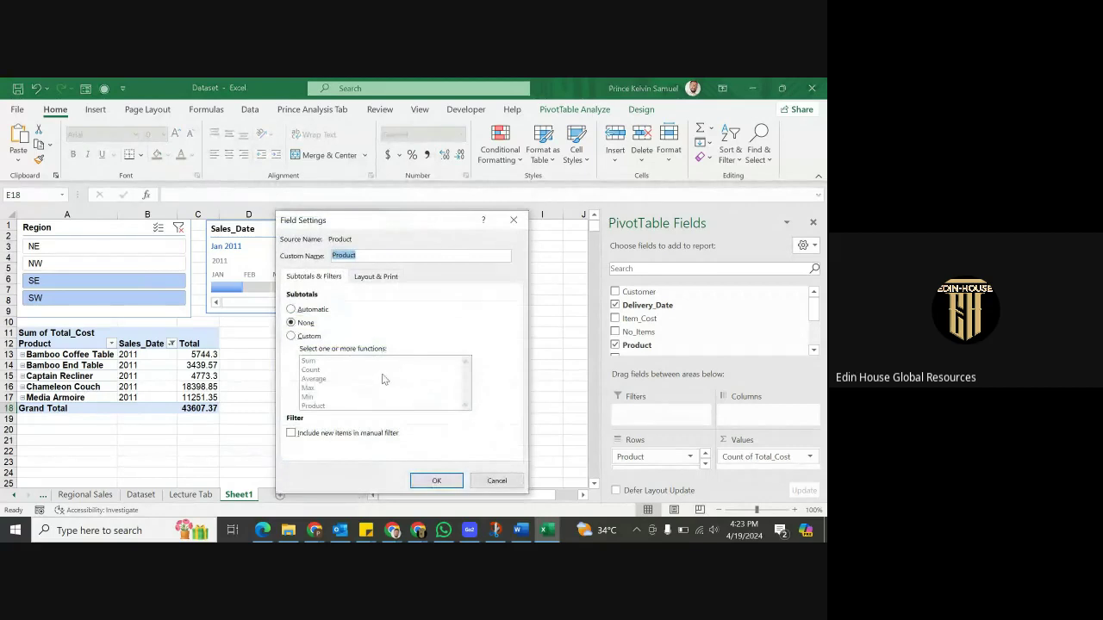
pyautogui.click(377, 278)
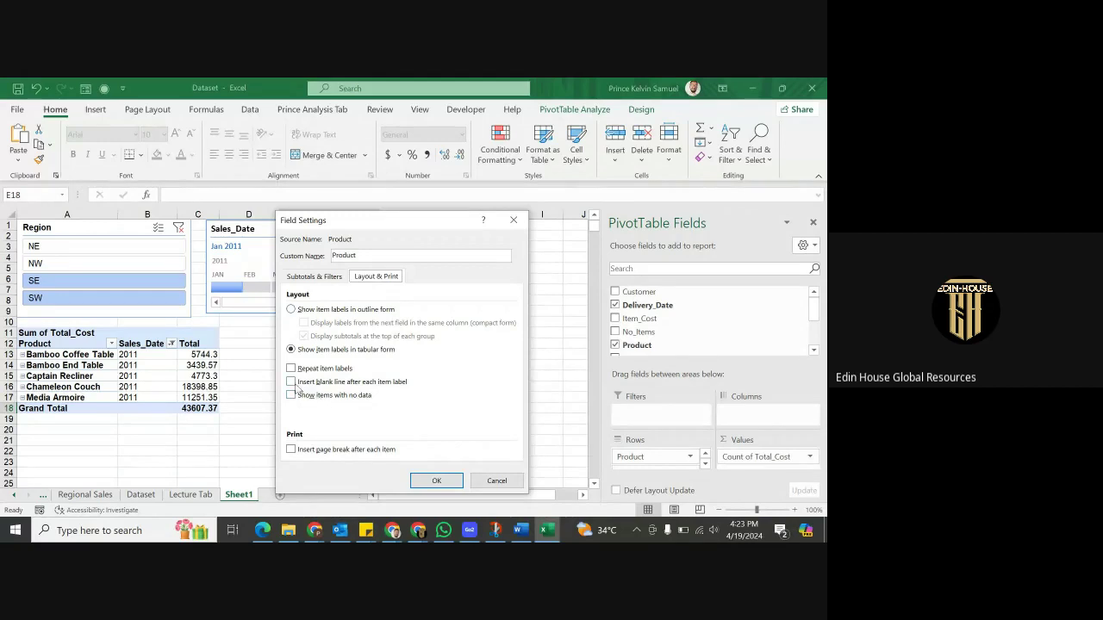
pyautogui.click(291, 382)
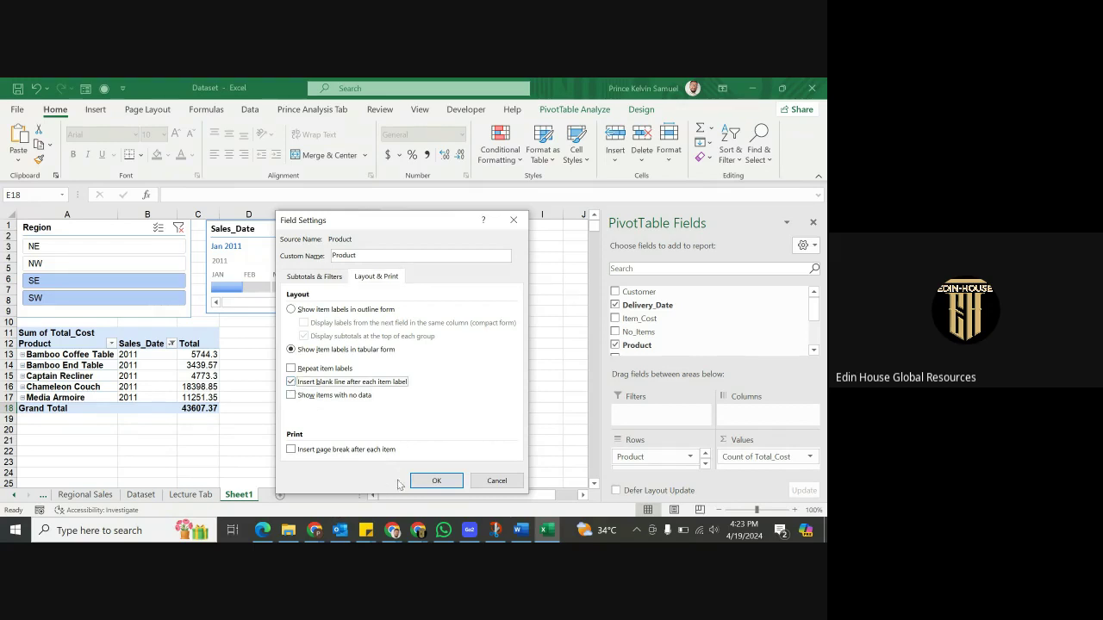
pyautogui.click(435, 481)
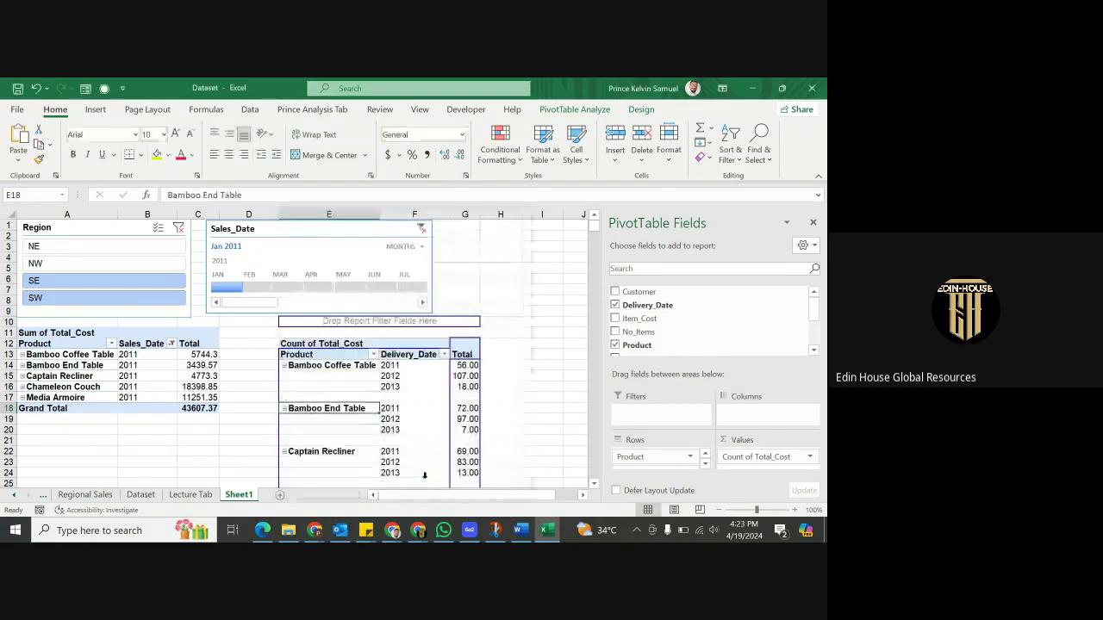
# Examine the spacing between products in the second pivot table by highlighting the Bamboo End Table rows
pyautogui.click(425, 401)
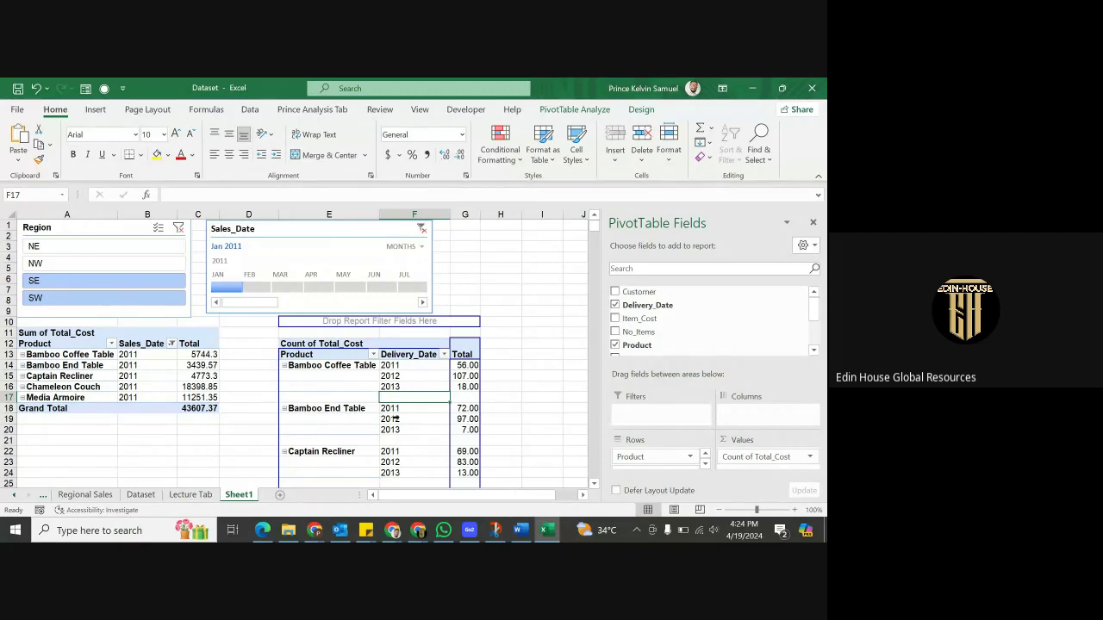
pyautogui.moveTo(300, 411); pyautogui.dragTo(464, 428)
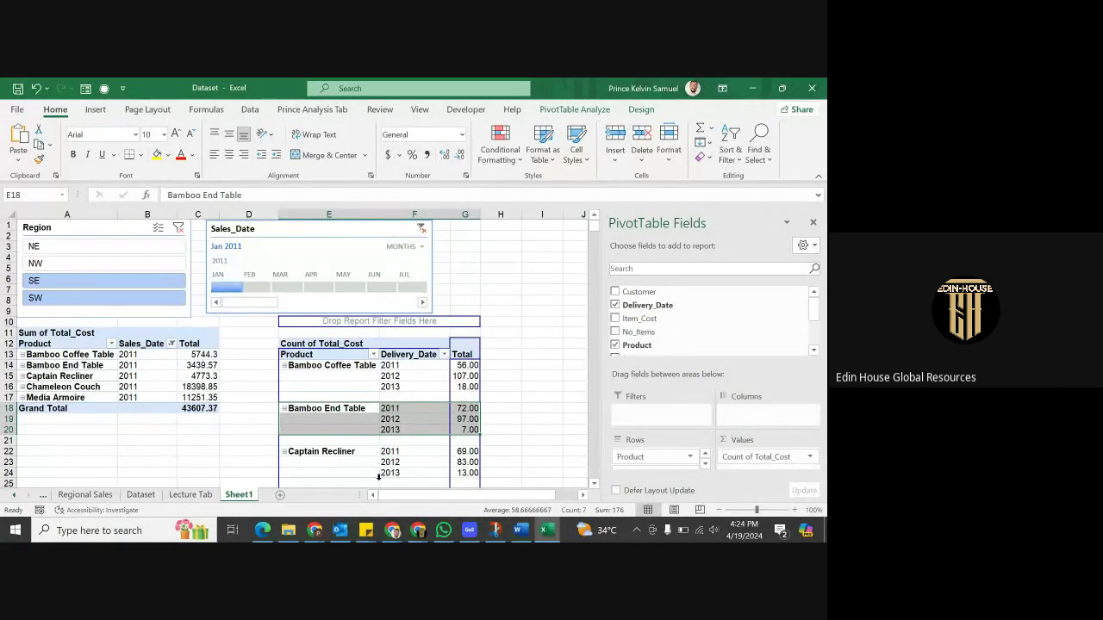
pyautogui.click(346, 427)
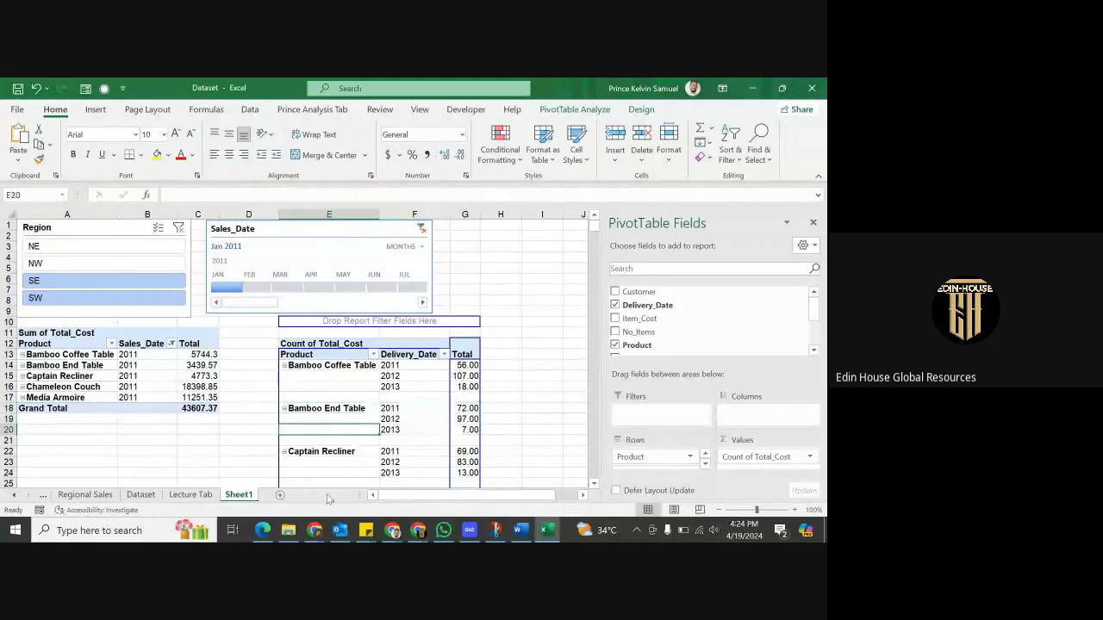
# Check the Lecture Tab topics and examine the SLA column on the Dataset sheet from its first to its last row
pyautogui.click(192, 496)
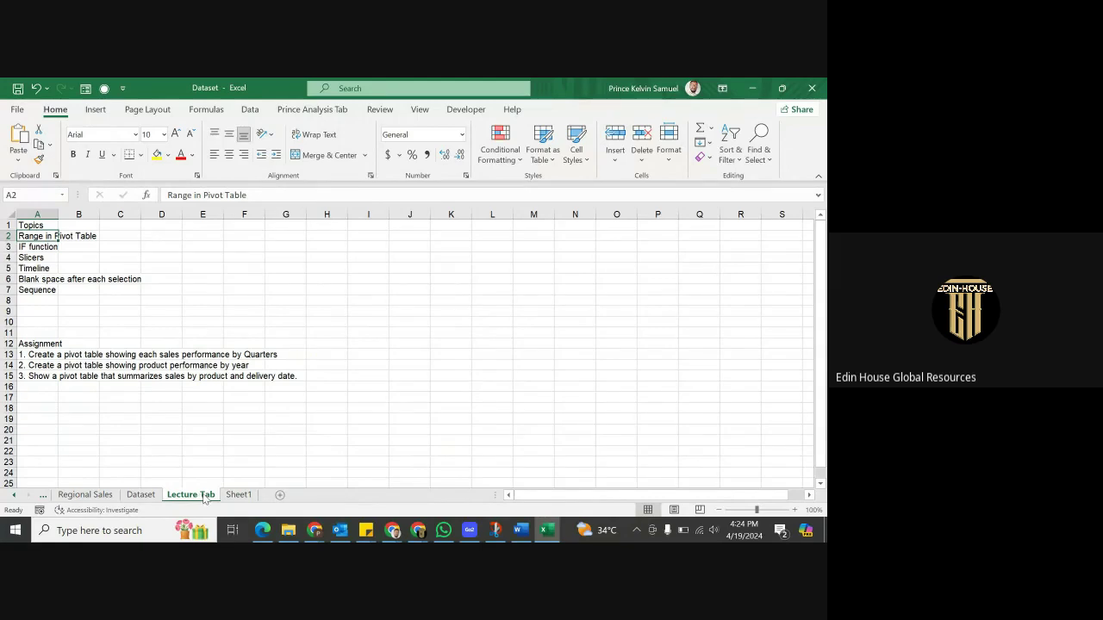
pyautogui.click(141, 496)
pyautogui.click(328, 348)
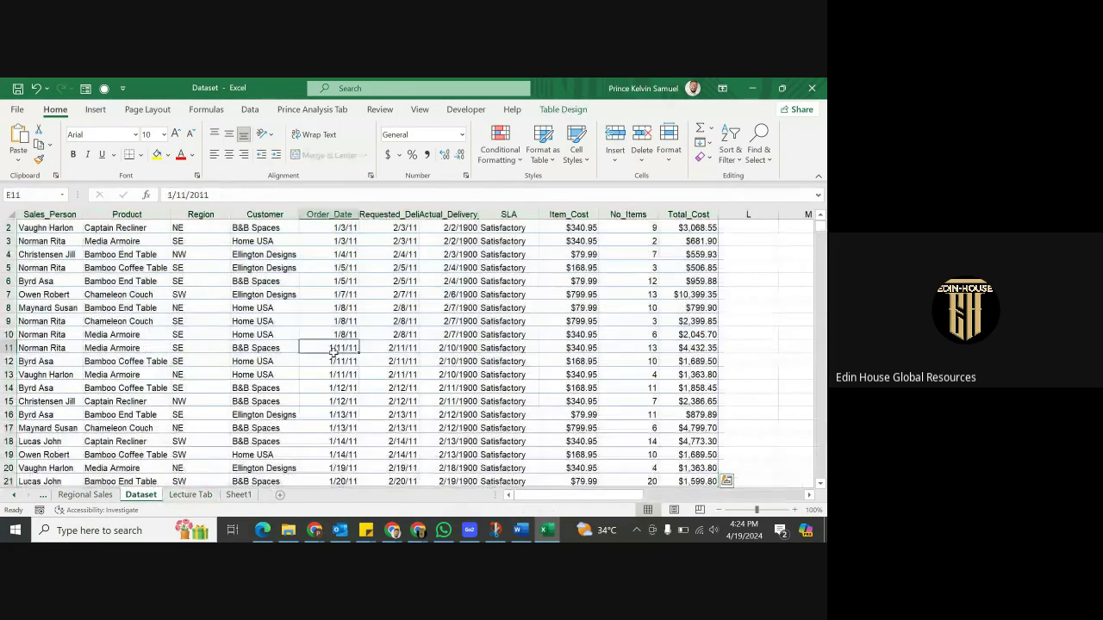
pyautogui.scroll(1, 413, 376)
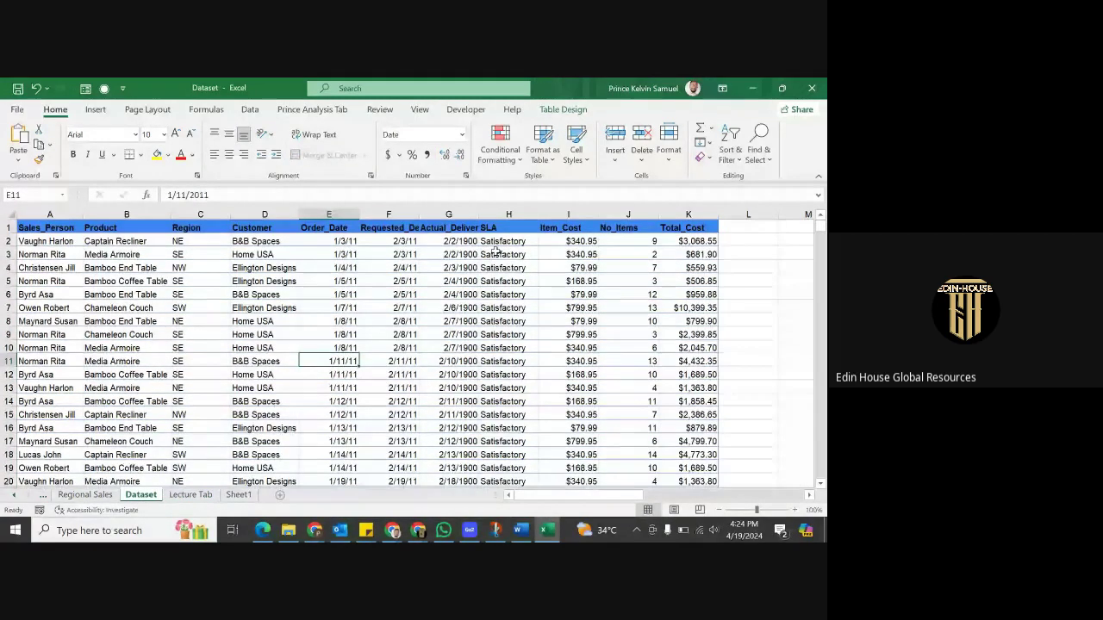
pyautogui.click(496, 251)
pyautogui.hotkey('ctrl', 'Down')
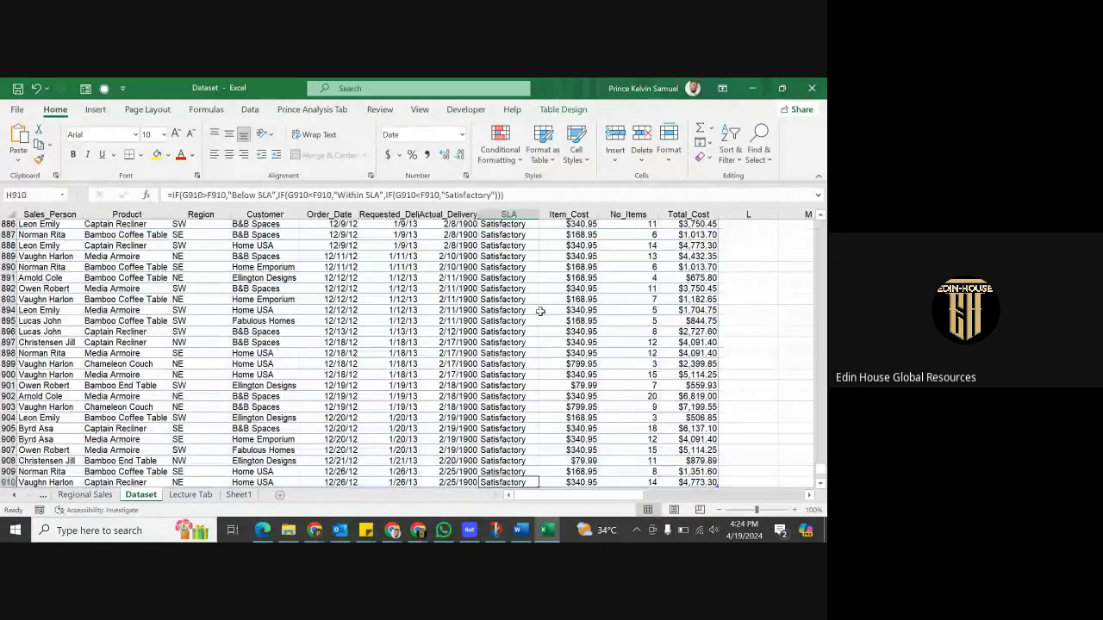
pyautogui.hotkey('ctrl', 'Up')
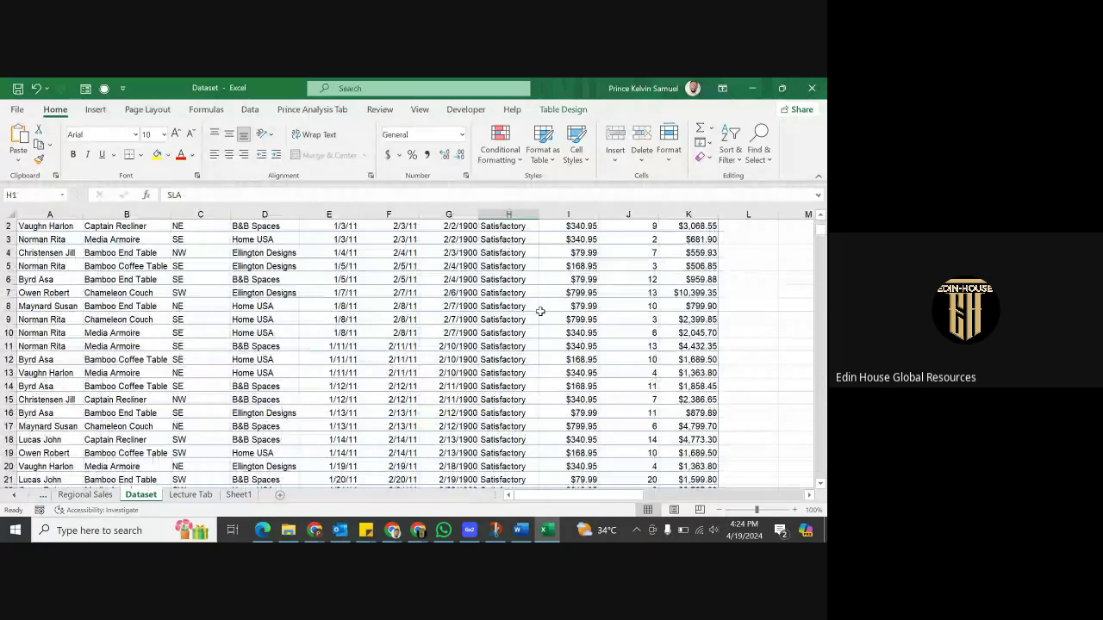
# Clear all the SLA column's formulas below its header in the Dataset table, leaving cell H2 selected
pyautogui.press('Down')
pyautogui.hotkey('ctrl', 'shift', 'Down')
pyautogui.scroll(2, 543, 317)
pyautogui.press('Delete')
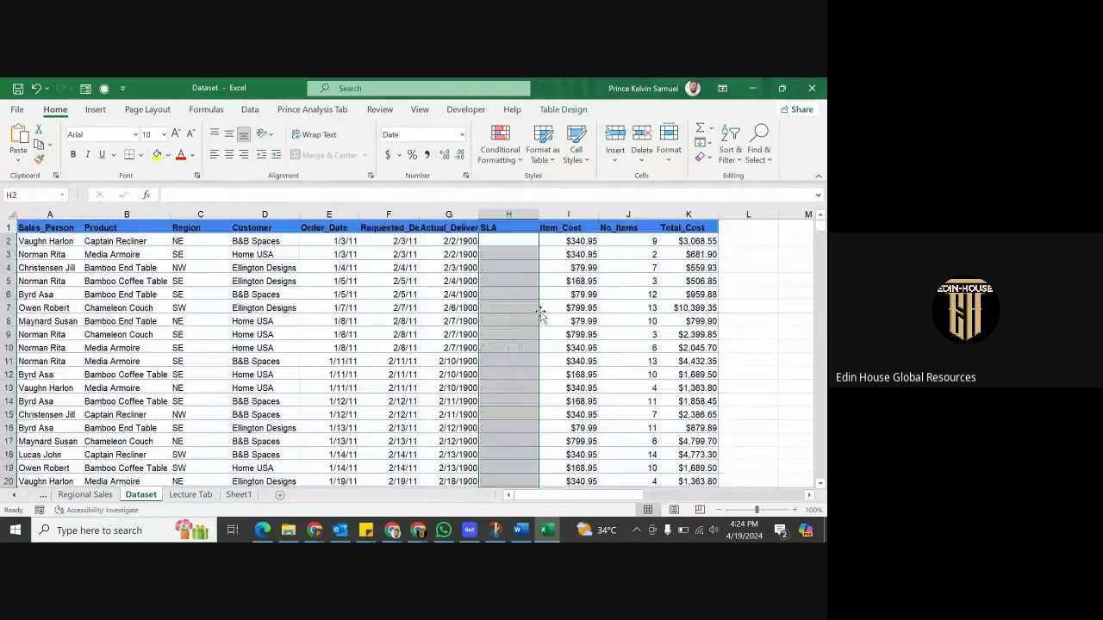
pyautogui.click(504, 241)
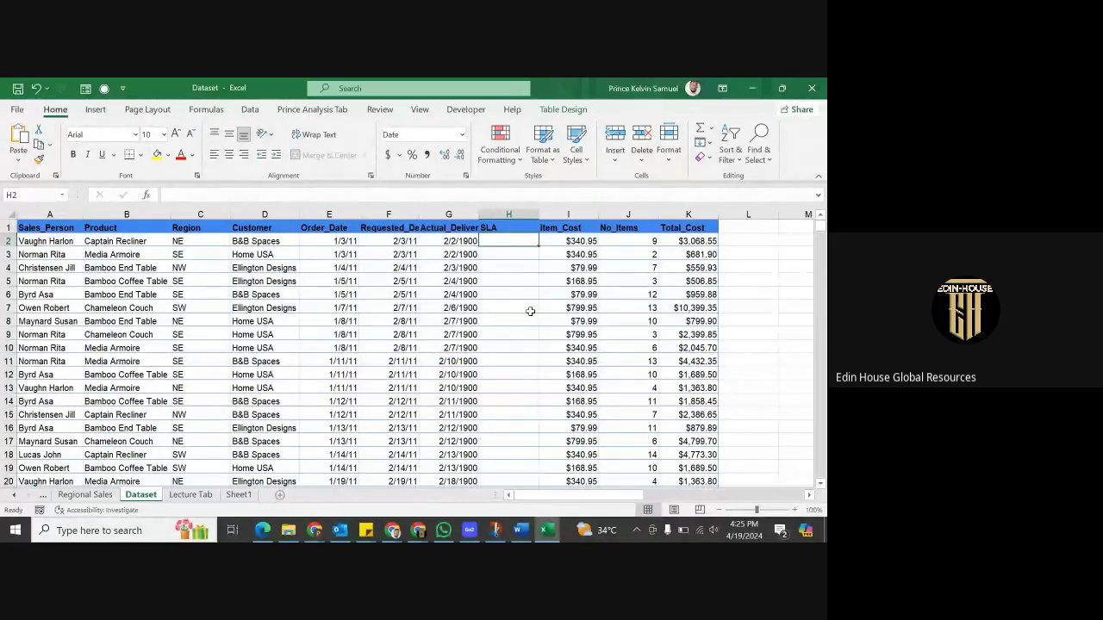
# Try entering "Meets SLA" in cell L4 directly beside the table, and remove that entry
pyautogui.click(750, 267)
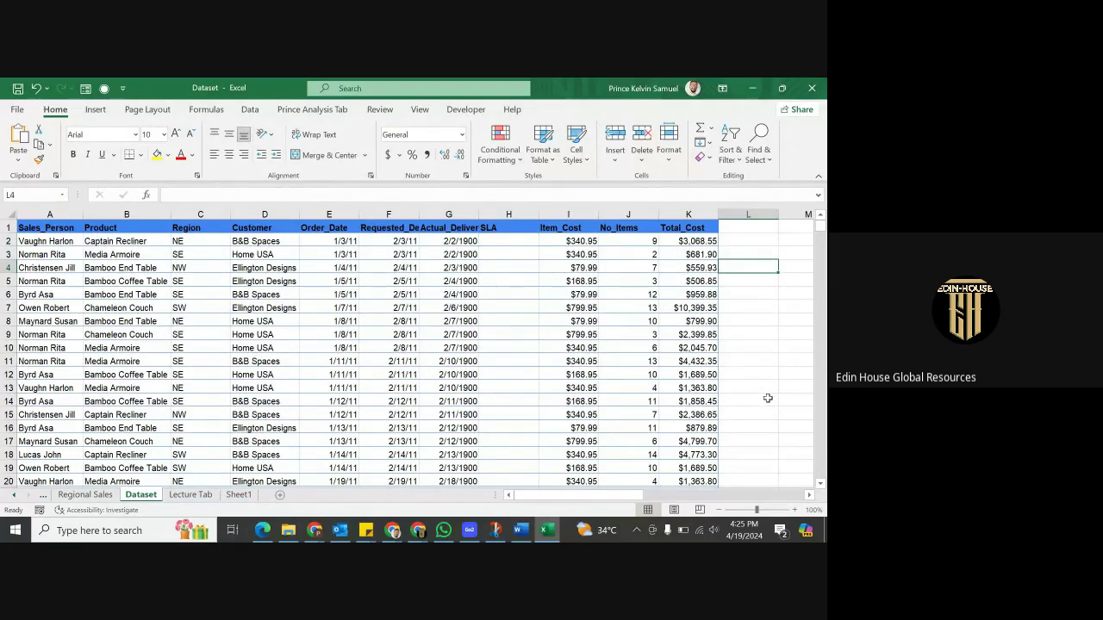
pyautogui.write('Meet')
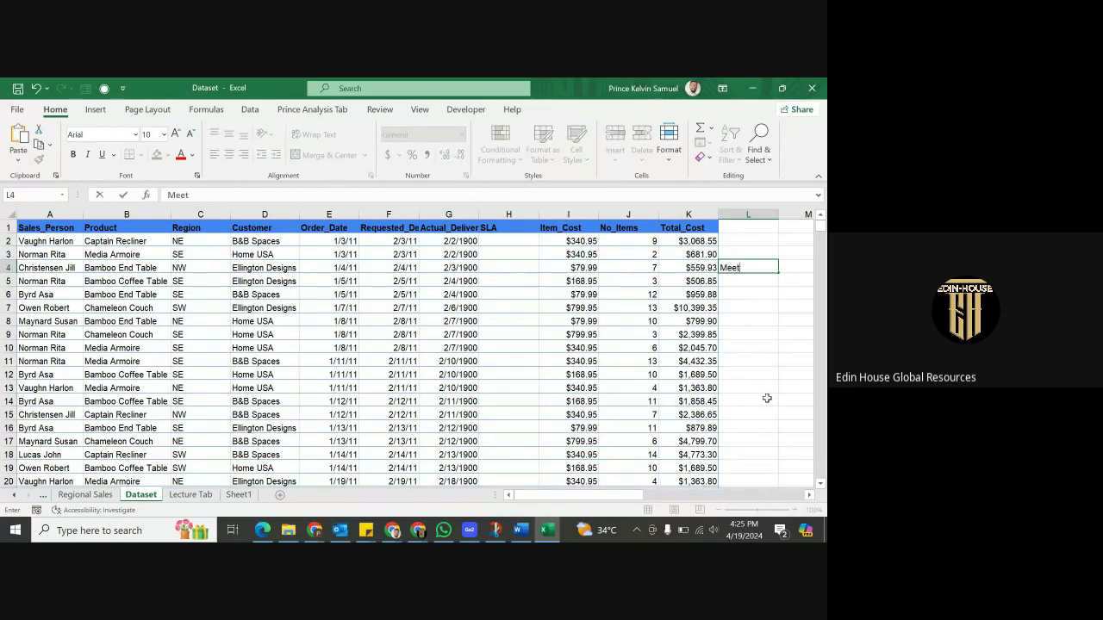
pyautogui.write('s SLA')
pyautogui.press('Return')
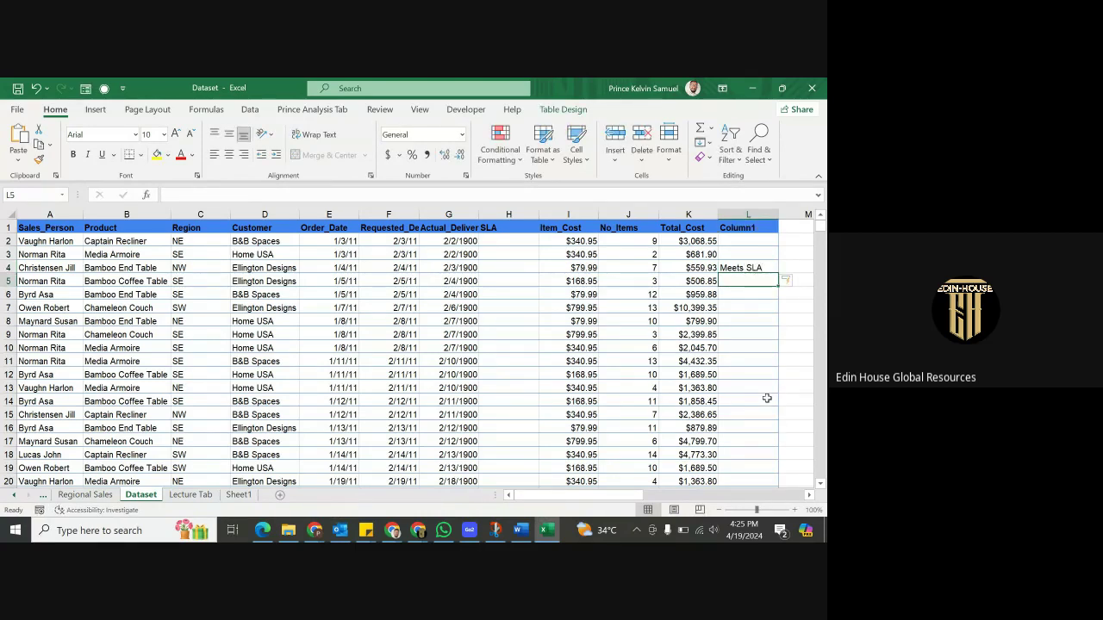
pyautogui.hotkey('ctrl', 'z')
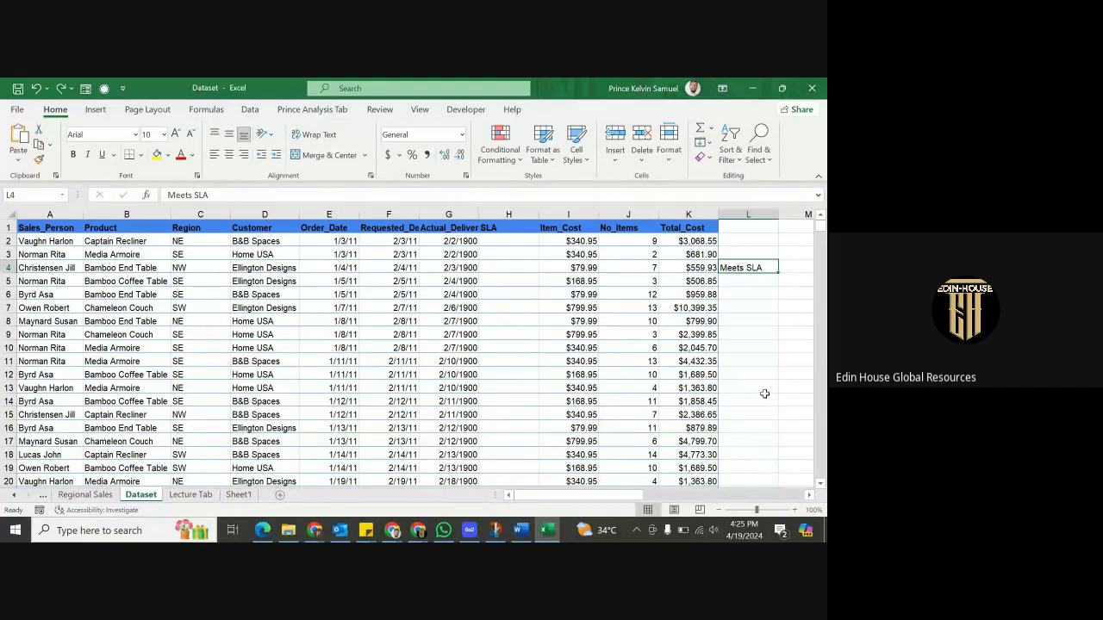
pyautogui.press('Delete')
# Enter the label "Meets SLA" in cell M8, away from the Dataset table
pyautogui.click(798, 321)
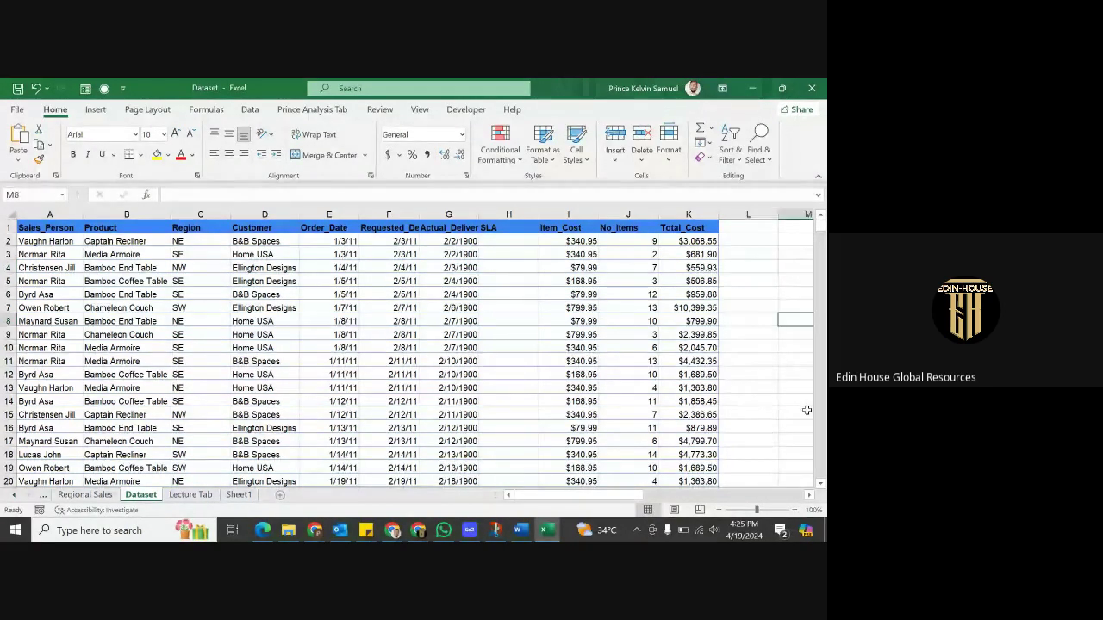
pyautogui.write('Meets SLA')
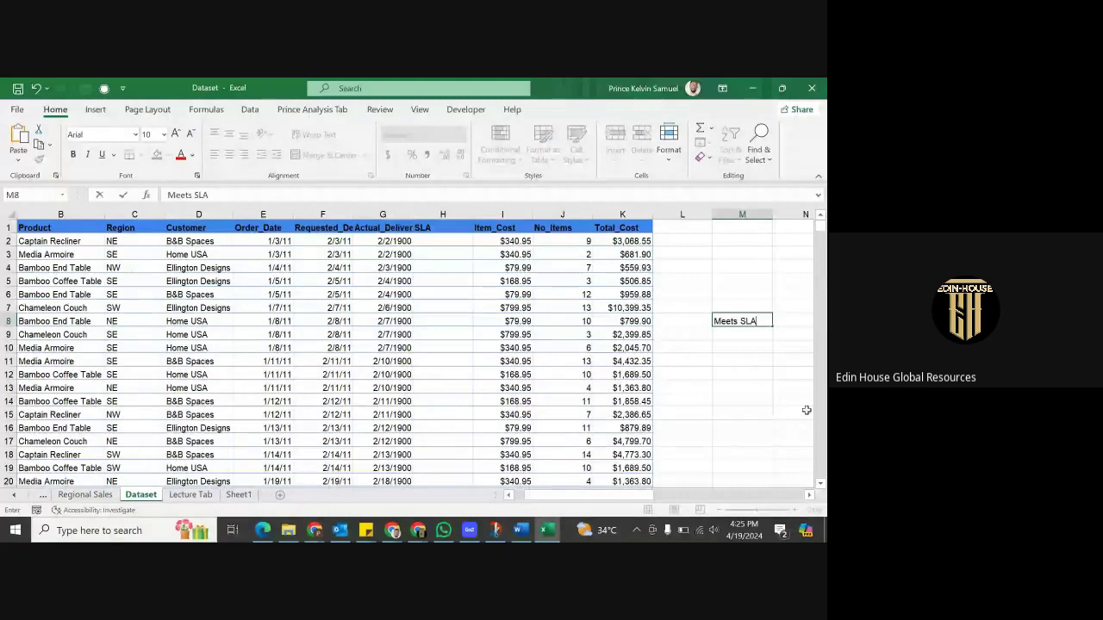
pyautogui.press('Return')
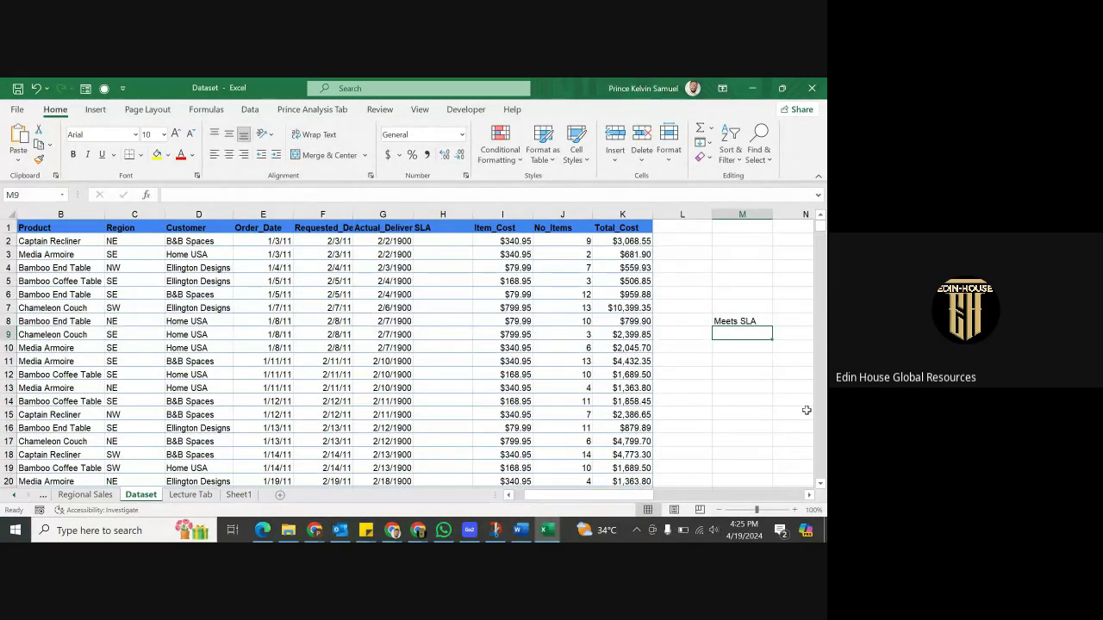
pyautogui.press('Up')
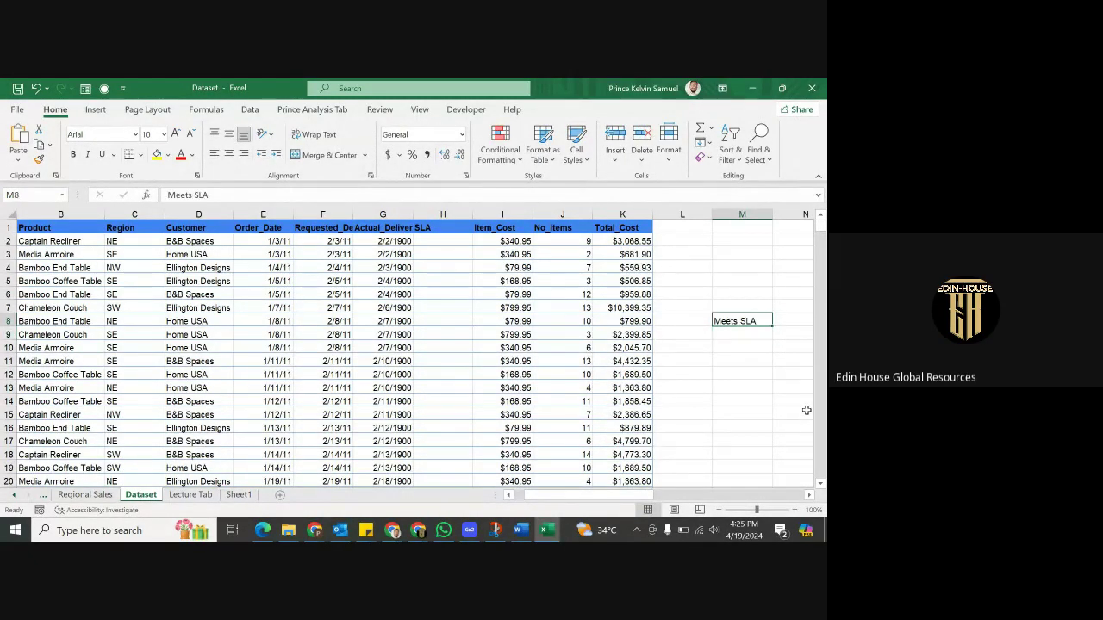
pyautogui.press('Down')
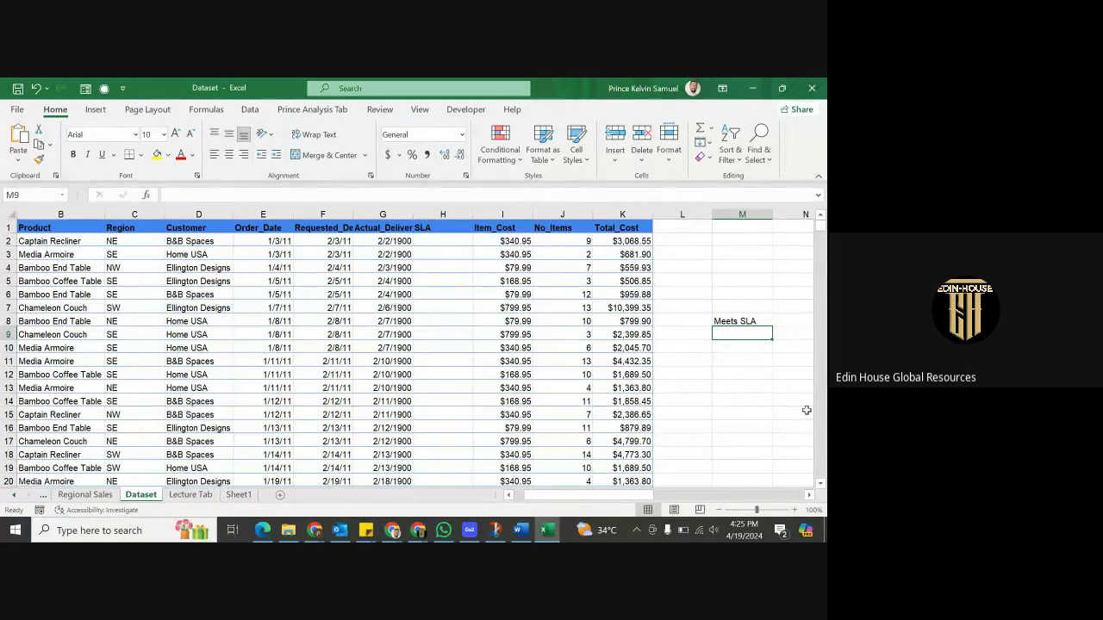
# Enter the label "Doesn't Meet SLA" in cell M9, directly below the "Meets SLA" label
pyautogui.write('Does')
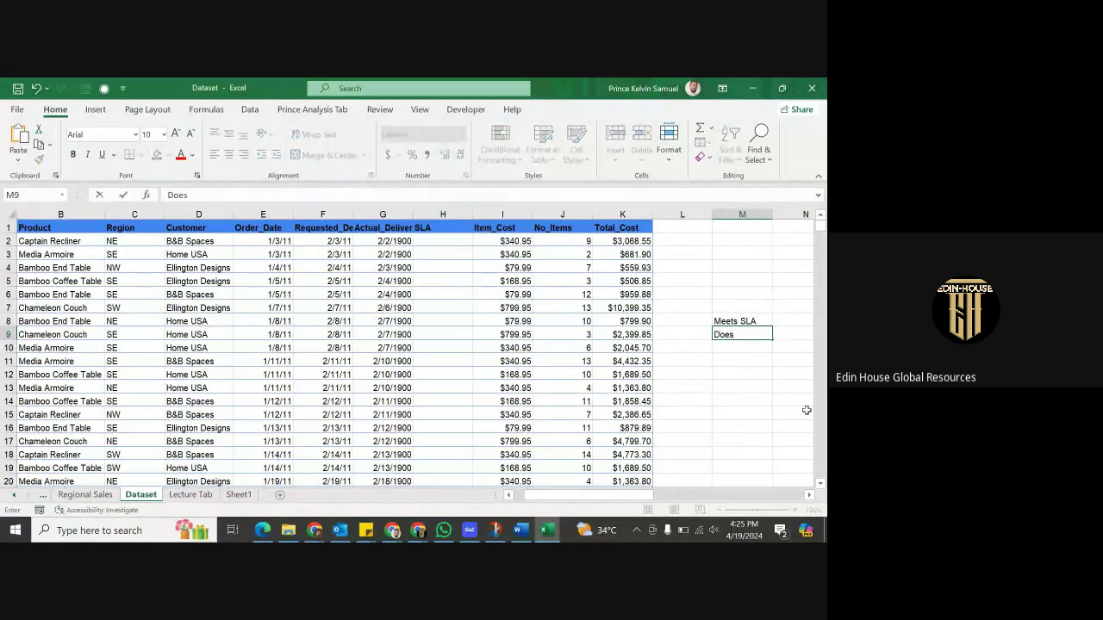
pyautogui.write('n')
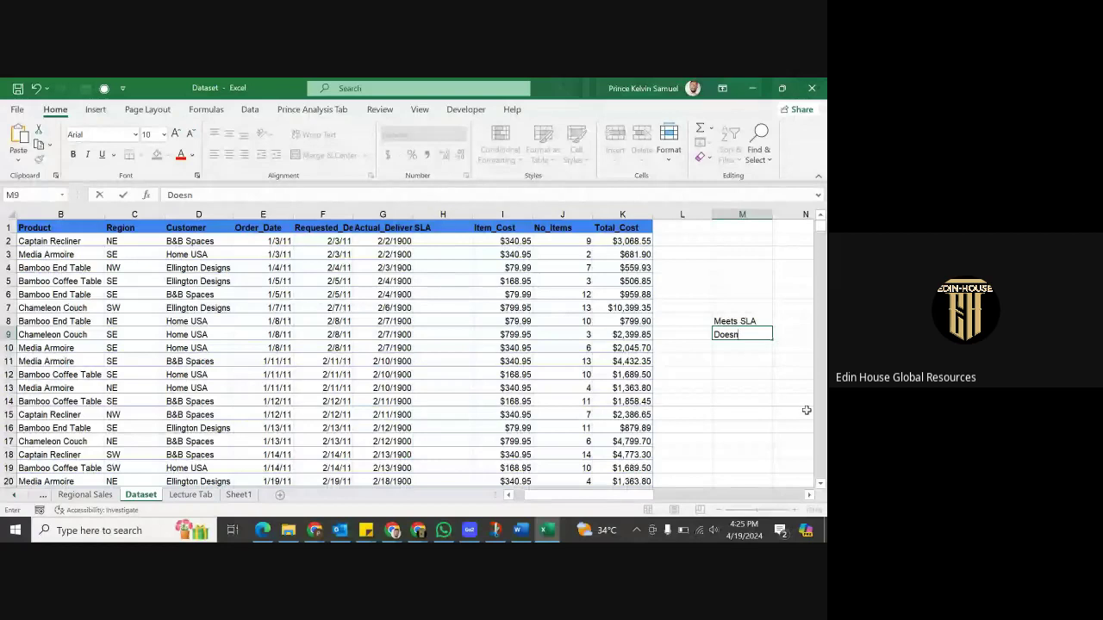
pyautogui.write("'t M")
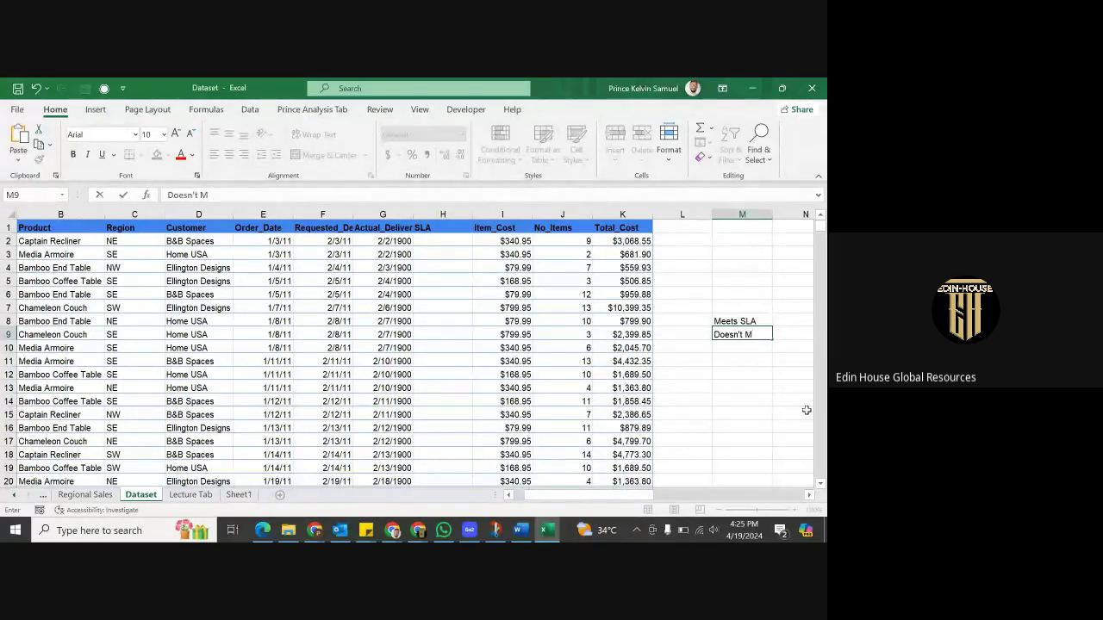
pyautogui.write('eet SLA')
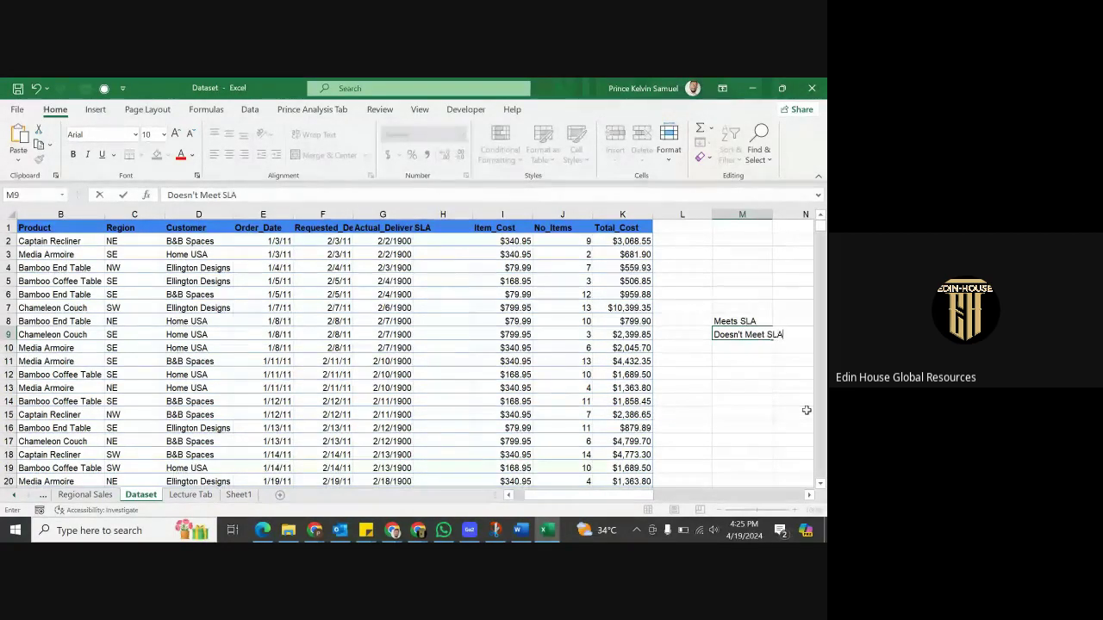
pyautogui.press('Return')
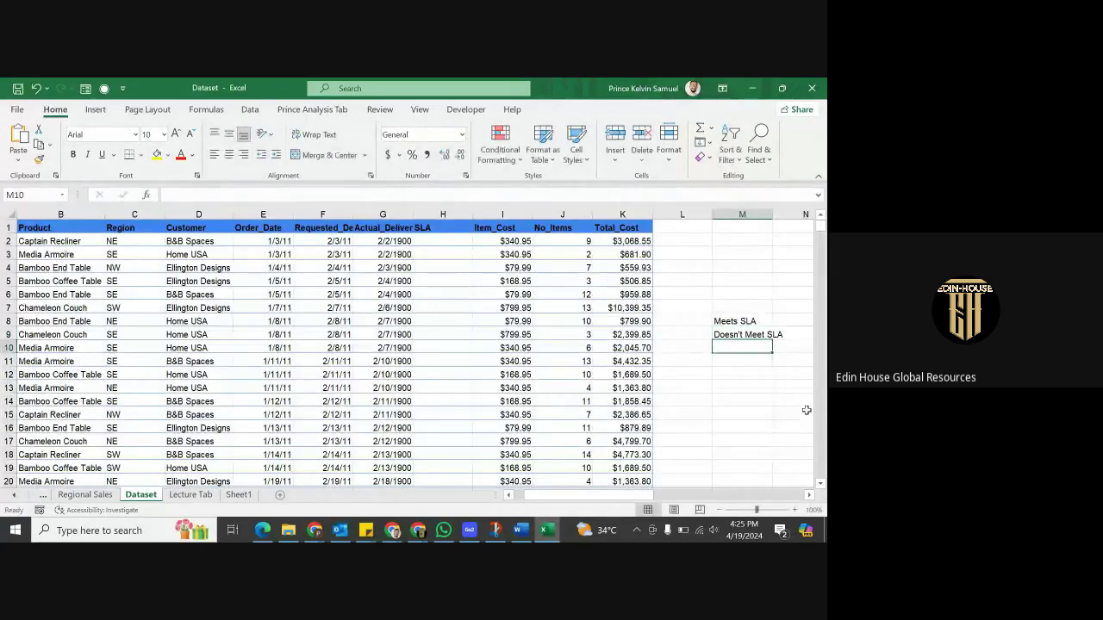
# Enter the label "Within SLA" in cell M10 and select the label list starting at M8
pyautogui.write('Wit')
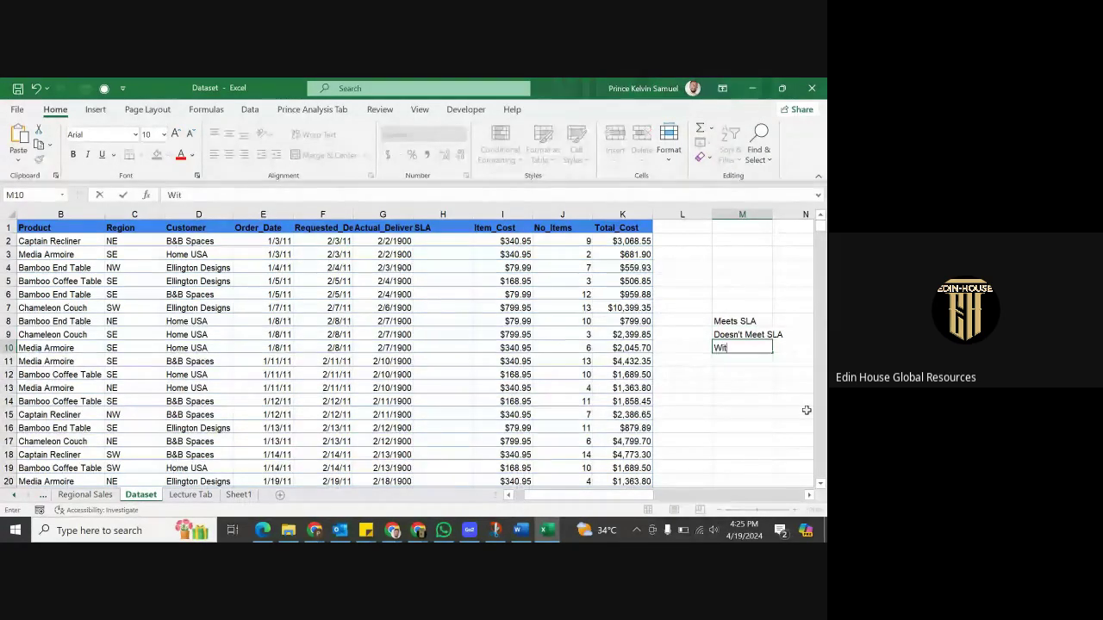
pyautogui.write('hin SLA')
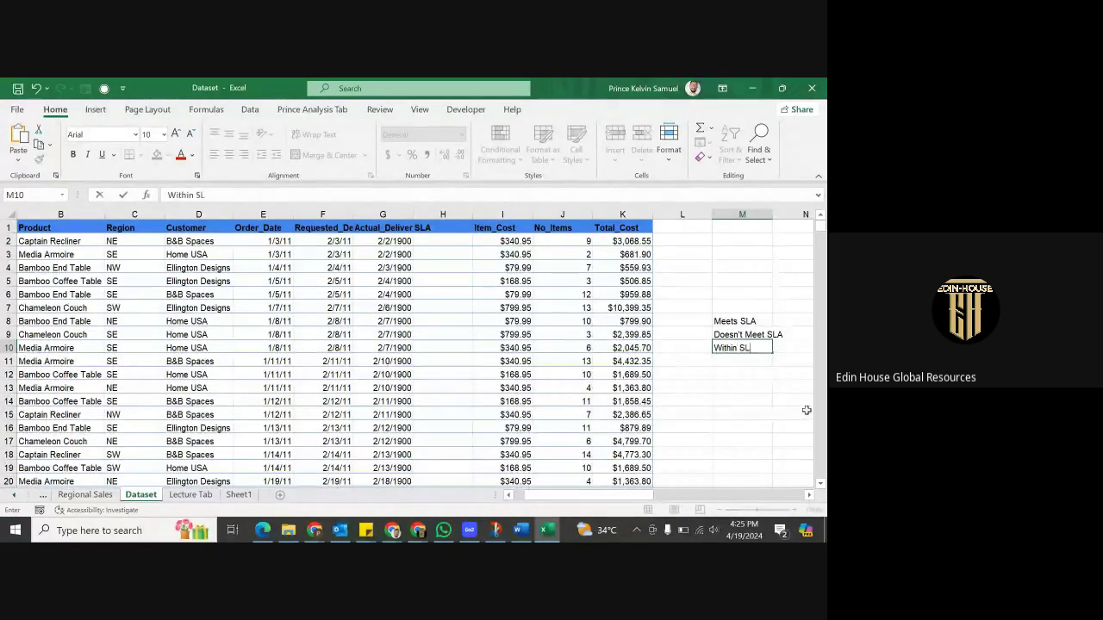
pyautogui.click(741, 372)
pyautogui.moveTo(733, 321); pyautogui.dragTo(759, 362)
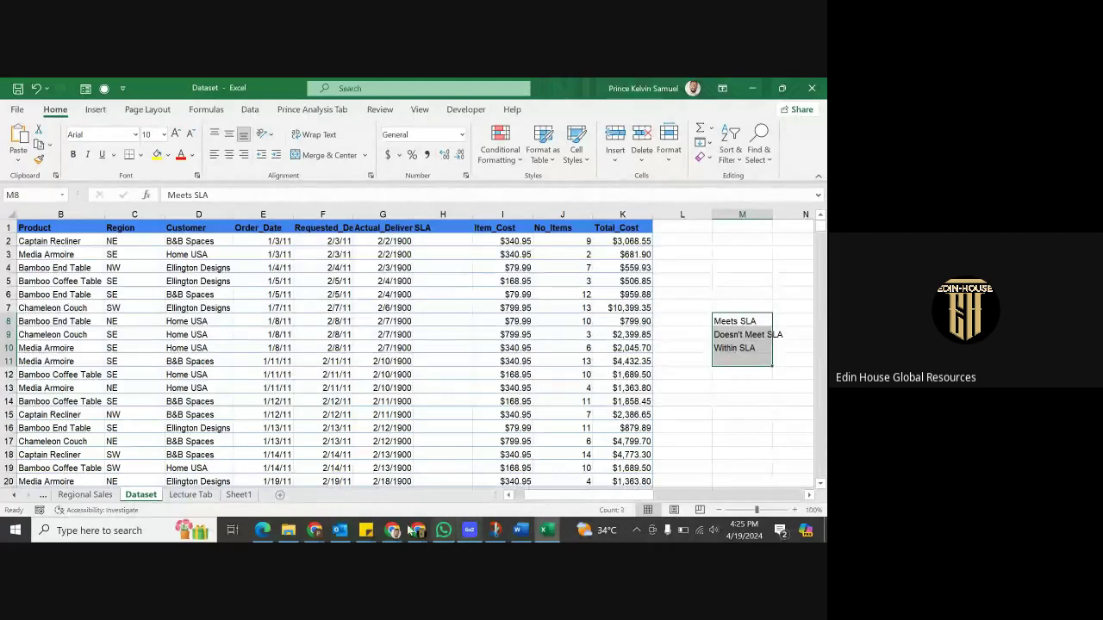
# Examine the Actual_Delivery values, the Dataset table's extent down to its last row, and the three SLA labels in M8:M10
pyautogui.moveTo(604, 499); pyautogui.dragTo(586, 503)
pyautogui.moveTo(448, 241); pyautogui.dragTo(452, 397)
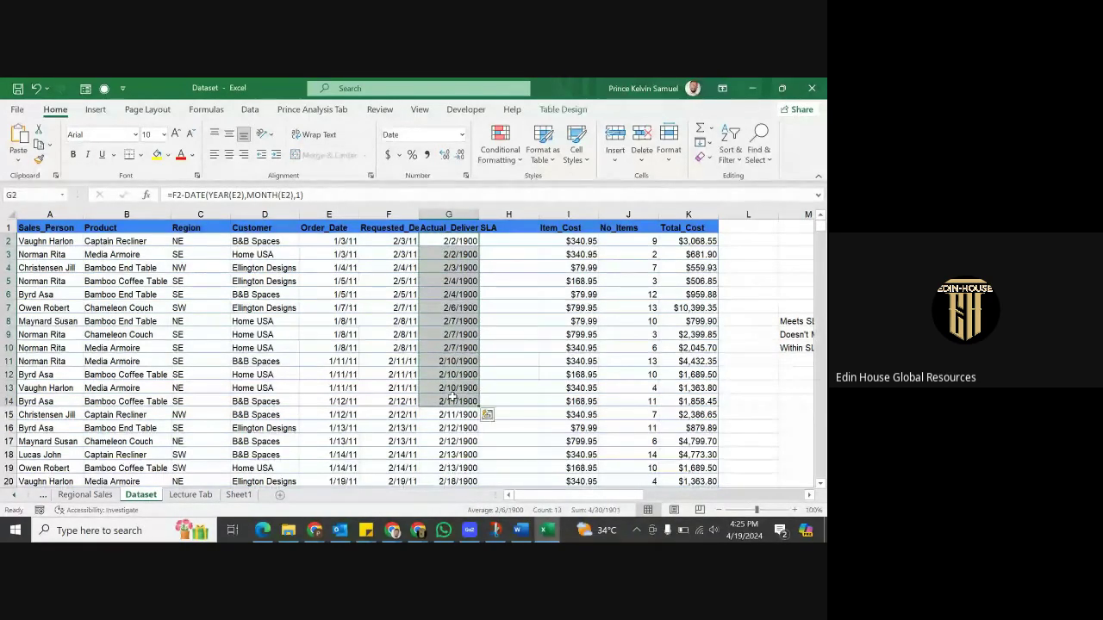
pyautogui.click(441, 243)
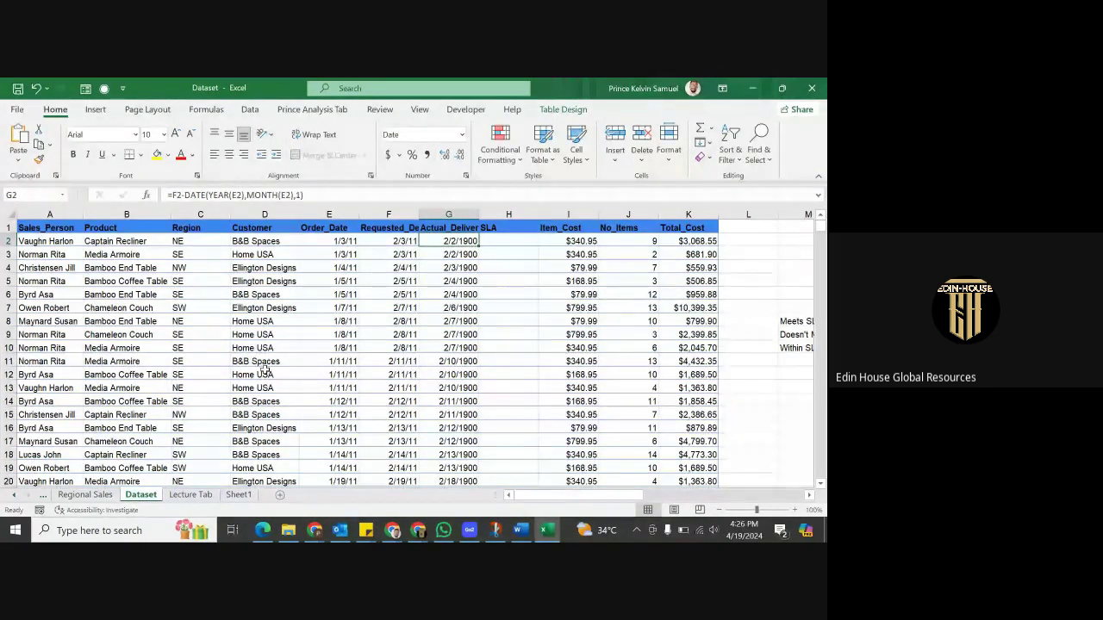
pyautogui.click(201, 295)
pyautogui.hotkey('ctrl', 'Down')
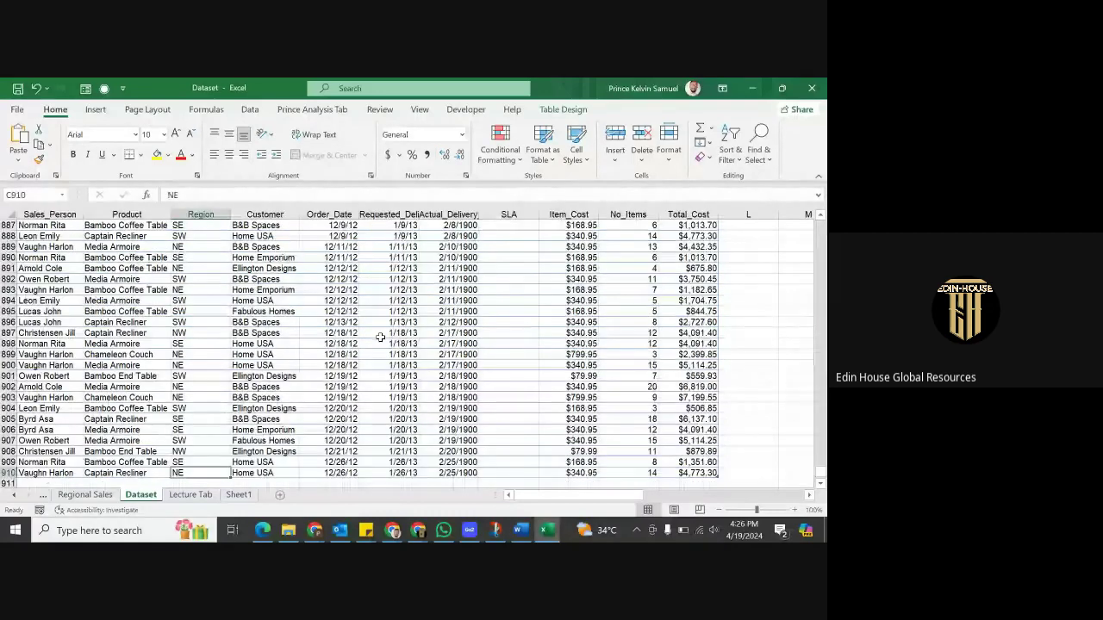
pyautogui.hotkey('ctrl', 'Up')
pyautogui.press('Right')
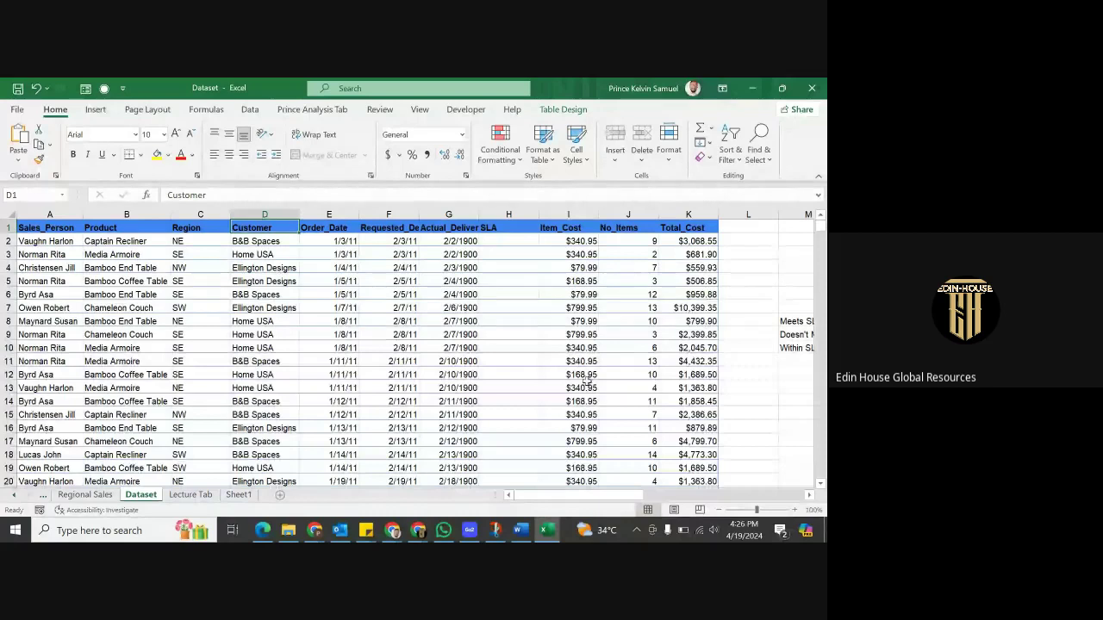
pyautogui.click(509, 241)
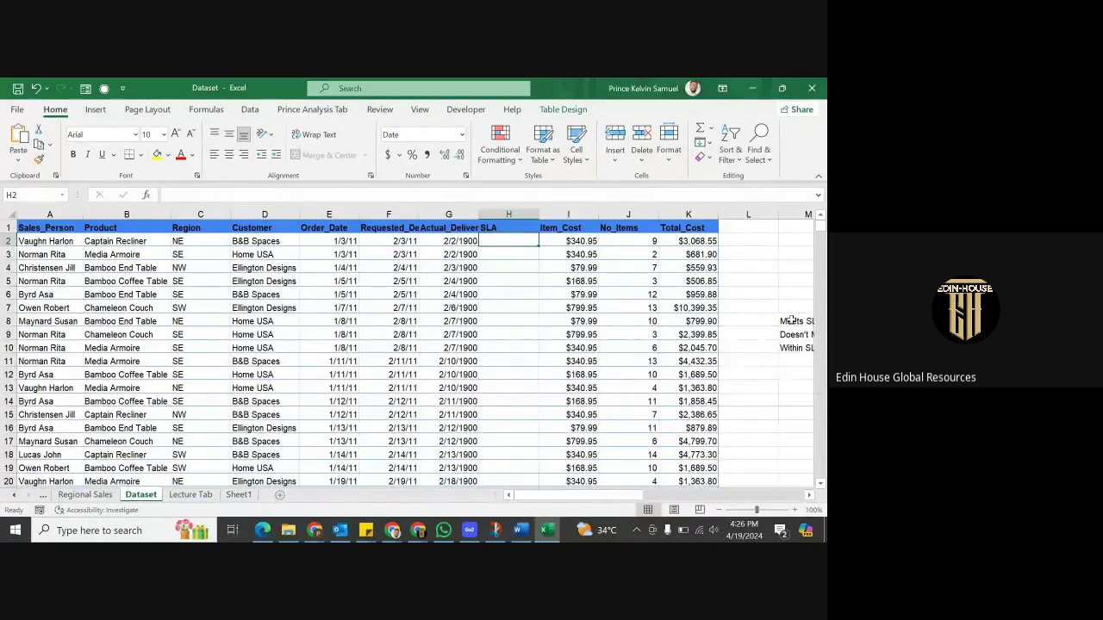
pyautogui.moveTo(788, 320); pyautogui.dragTo(794, 347)
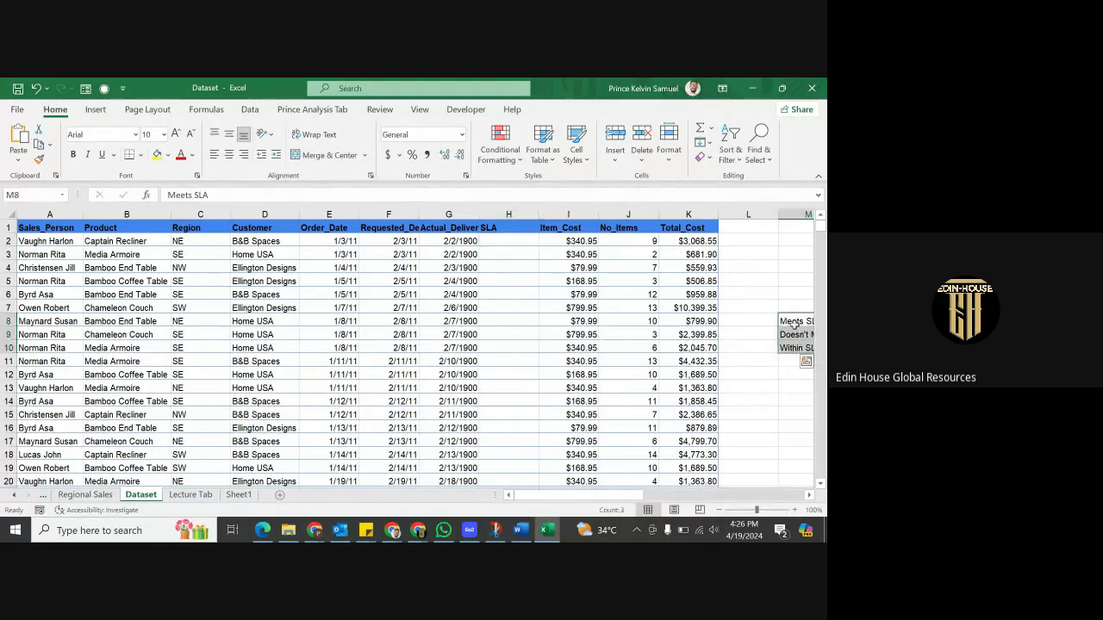
# Start an IF formula in SLA cell H2 with the logical test G2=F2, comparing actual with requested delivery
pyautogui.click(501, 243)
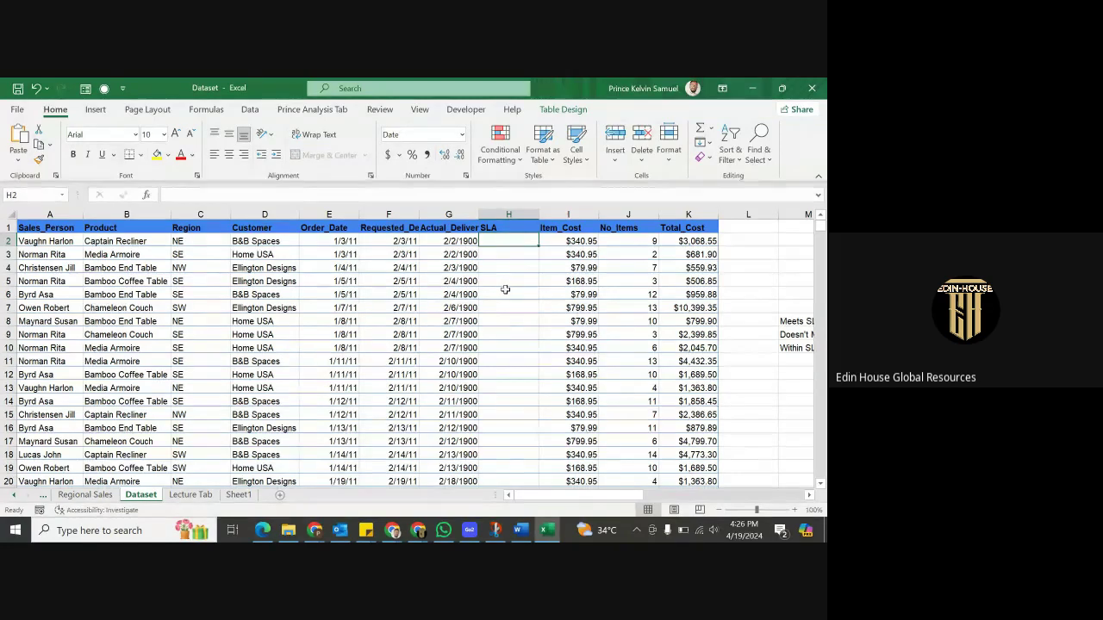
pyautogui.write('=')
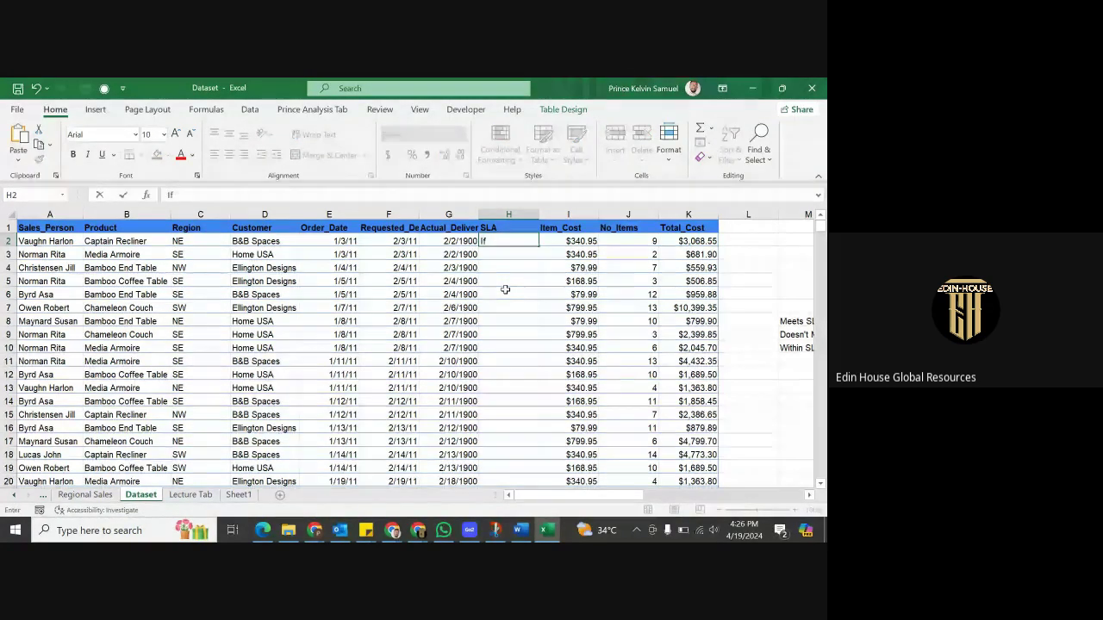
pyautogui.press('BackSpace')
pyautogui.write('=')
pyautogui.press('BackSpace')
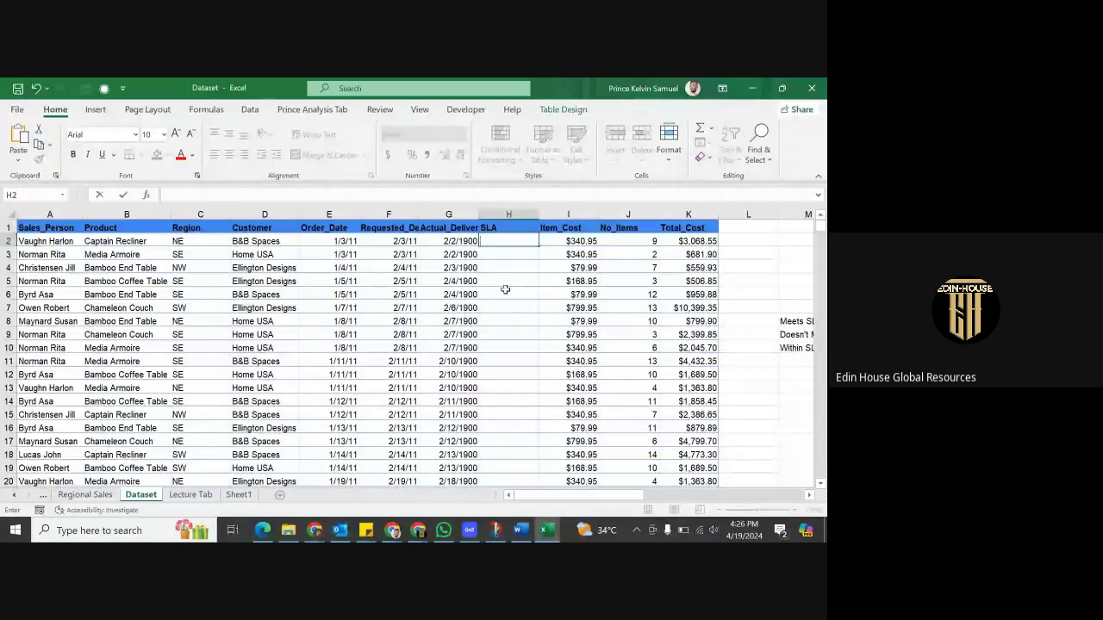
pyautogui.write('=')
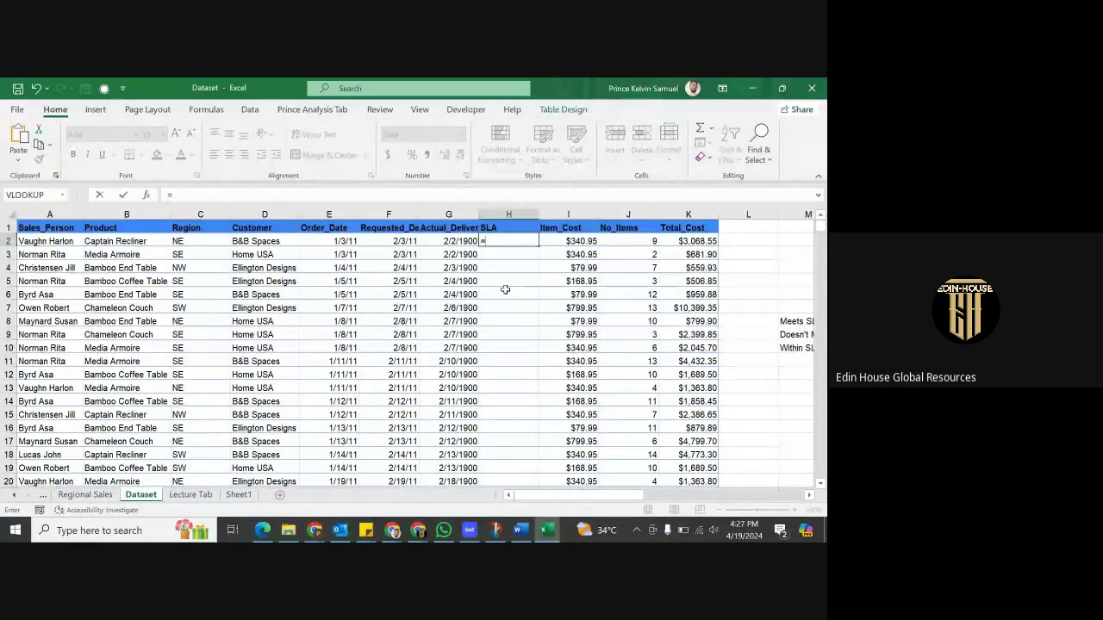
pyautogui.write('IF')
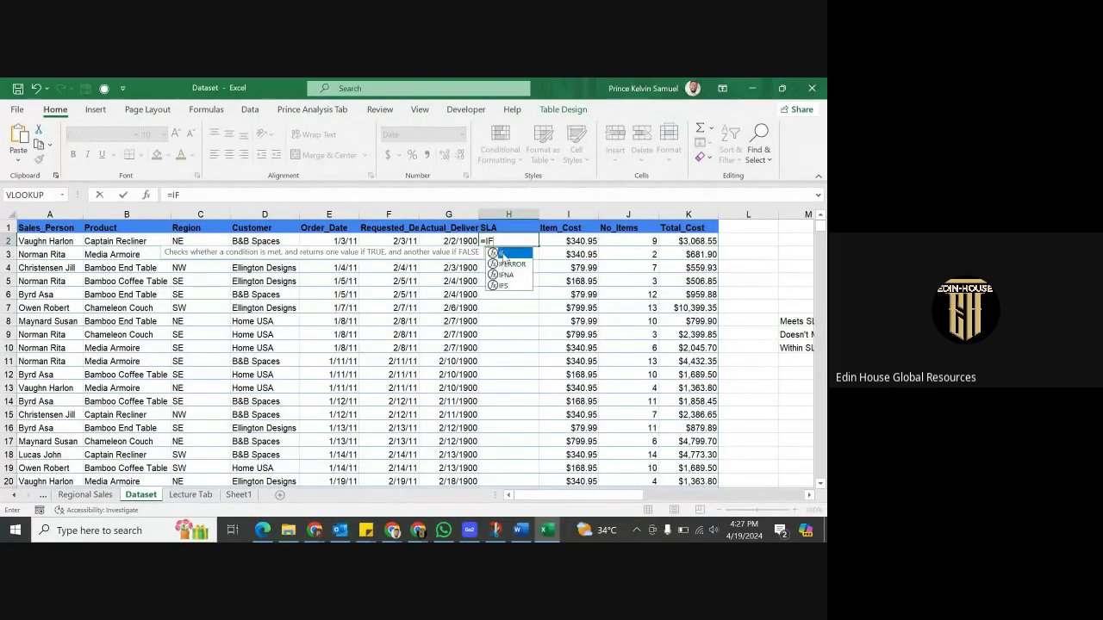
pyautogui.write('(')
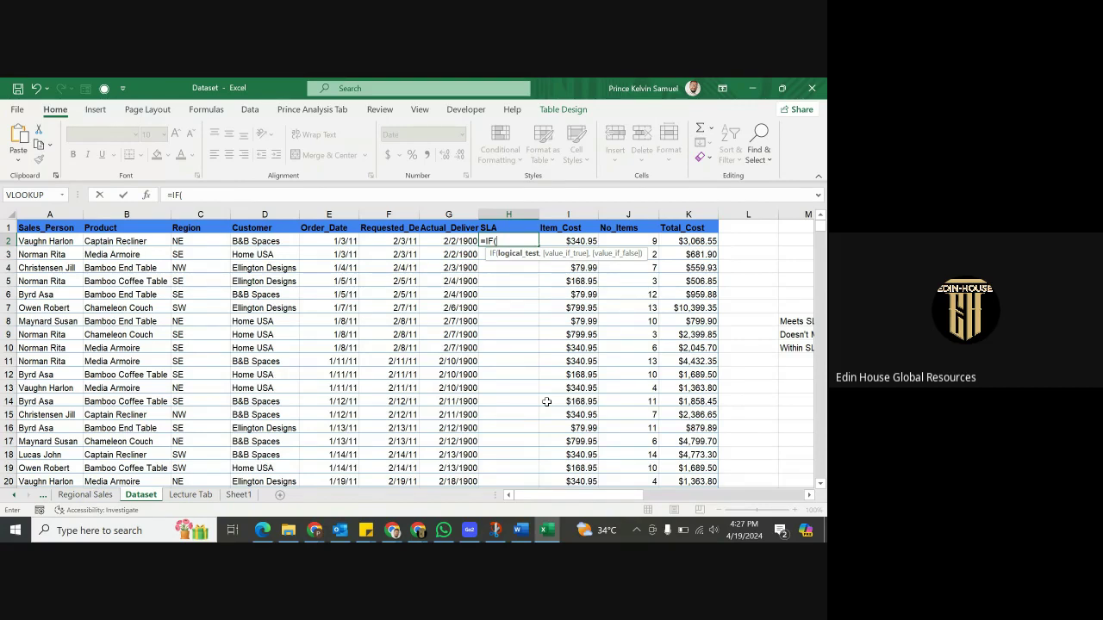
pyautogui.write('G')
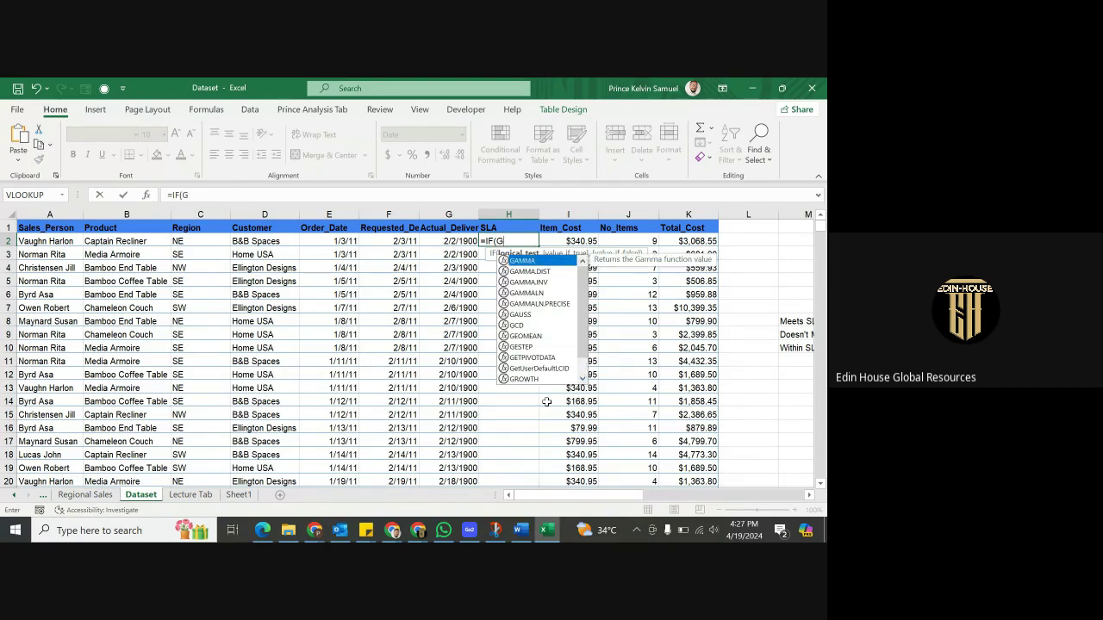
pyautogui.write('a')
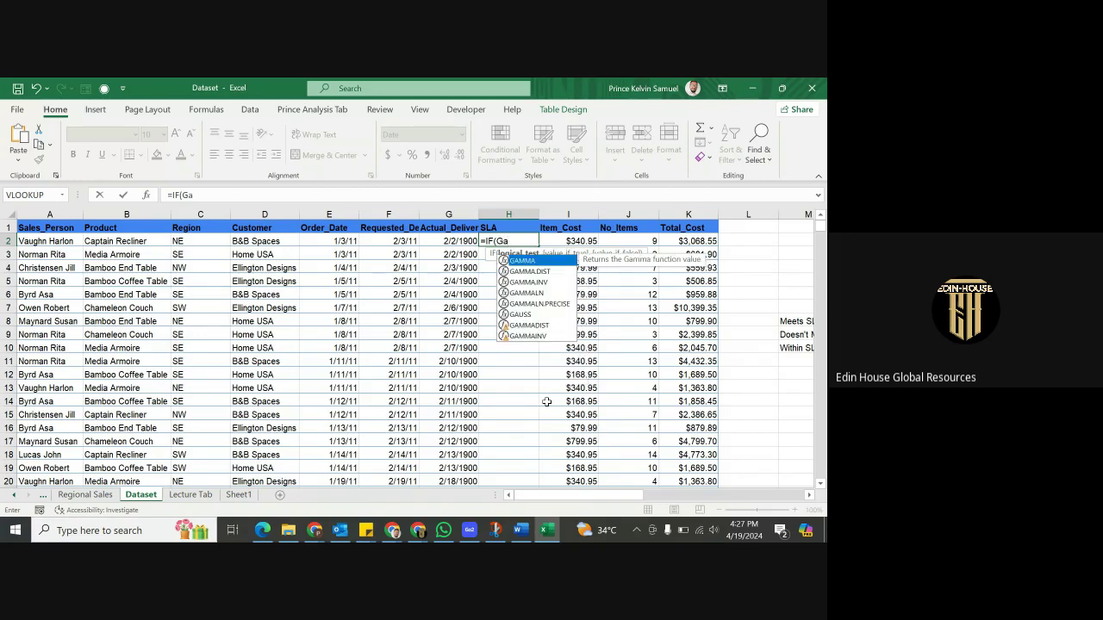
pyautogui.press('BackSpace')
pyautogui.write('2')
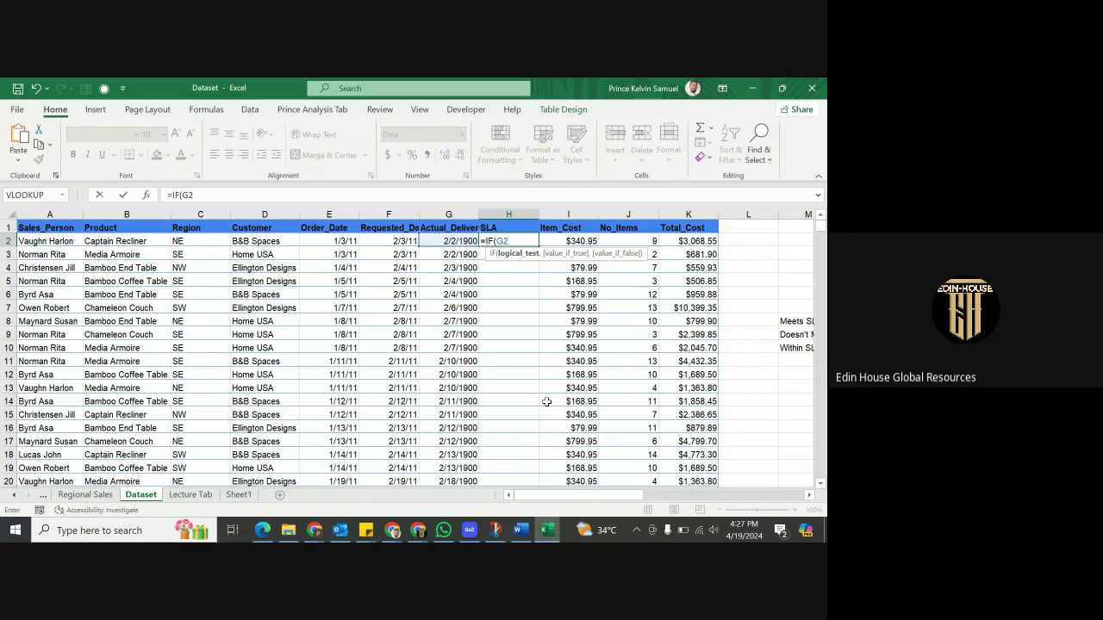
pyautogui.write('=F2')
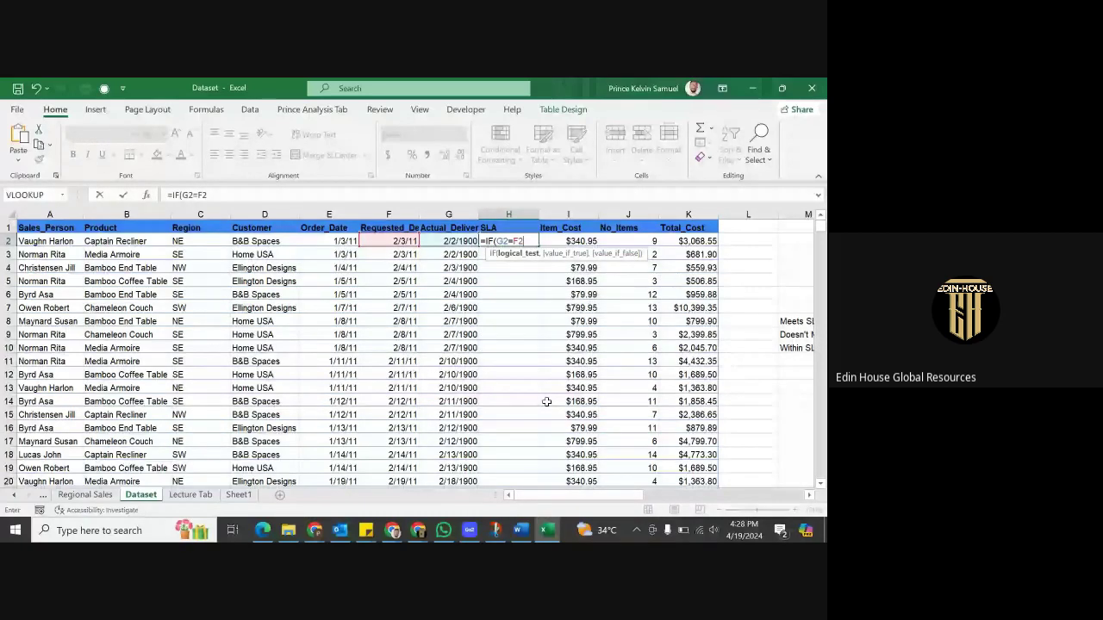
# Give the IF formula in H2 the text "Meets SLA" as its value if true
pyautogui.write(',"')
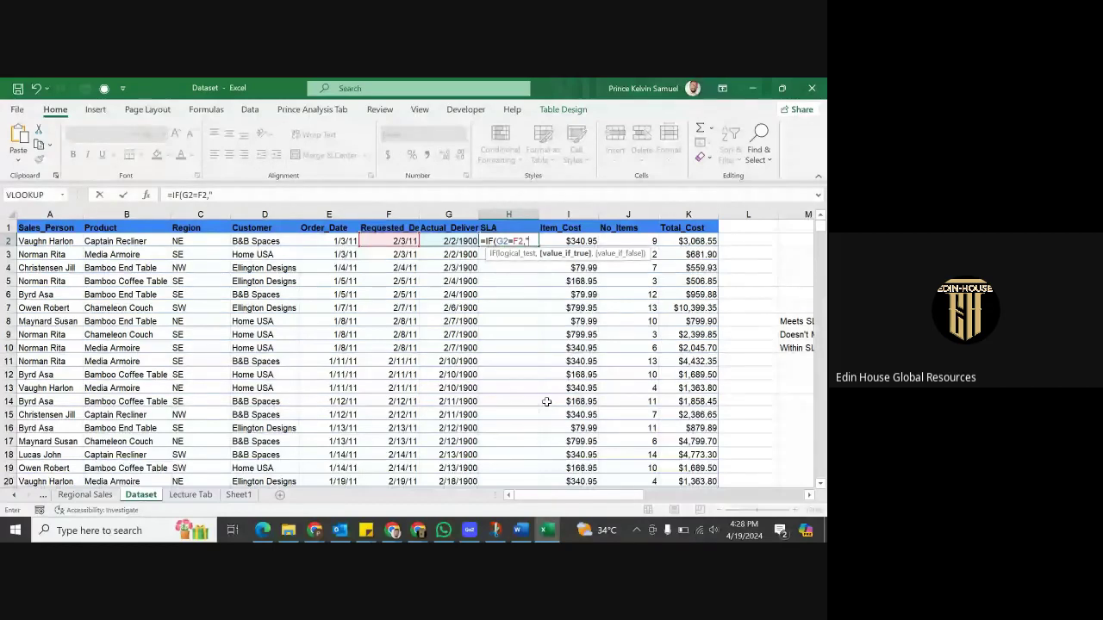
pyautogui.write('Meets')
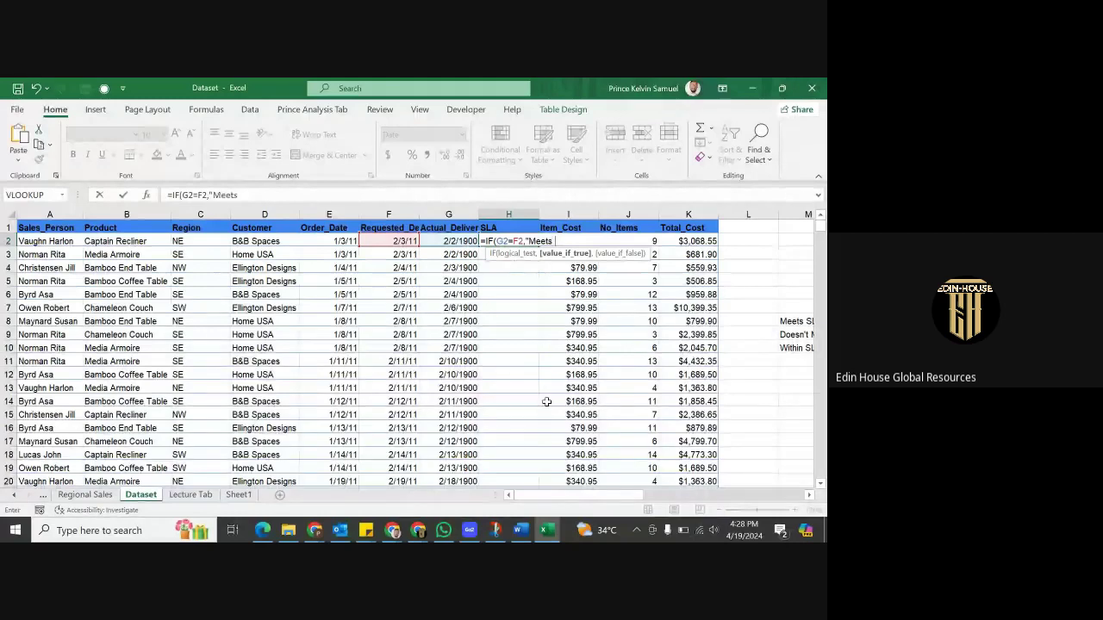
pyautogui.write(' SLA"')
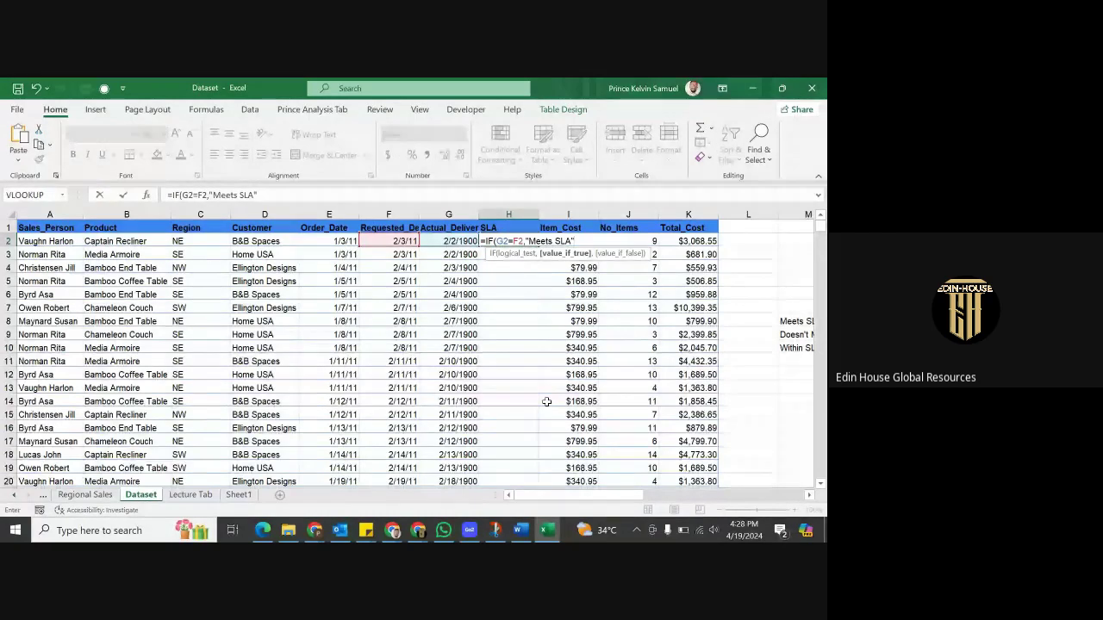
# Nest a second IF in the H2 formula's value-if-false argument, returning "Doesn't Meet SLA" when G2>F2
pyautogui.write(',i')
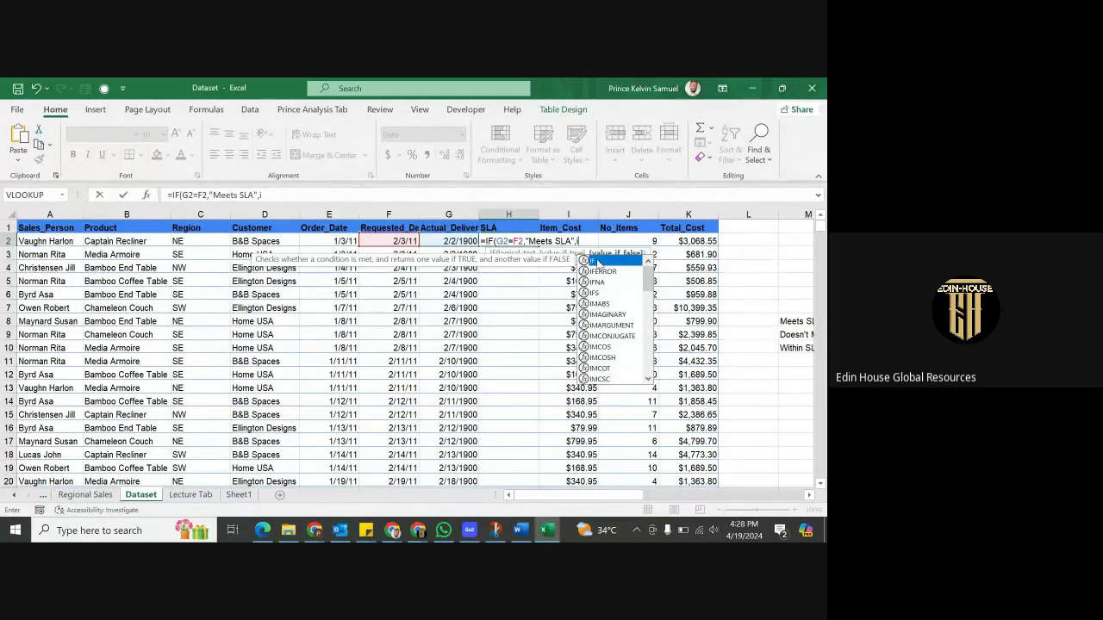
pyautogui.doubleClick(597, 261)
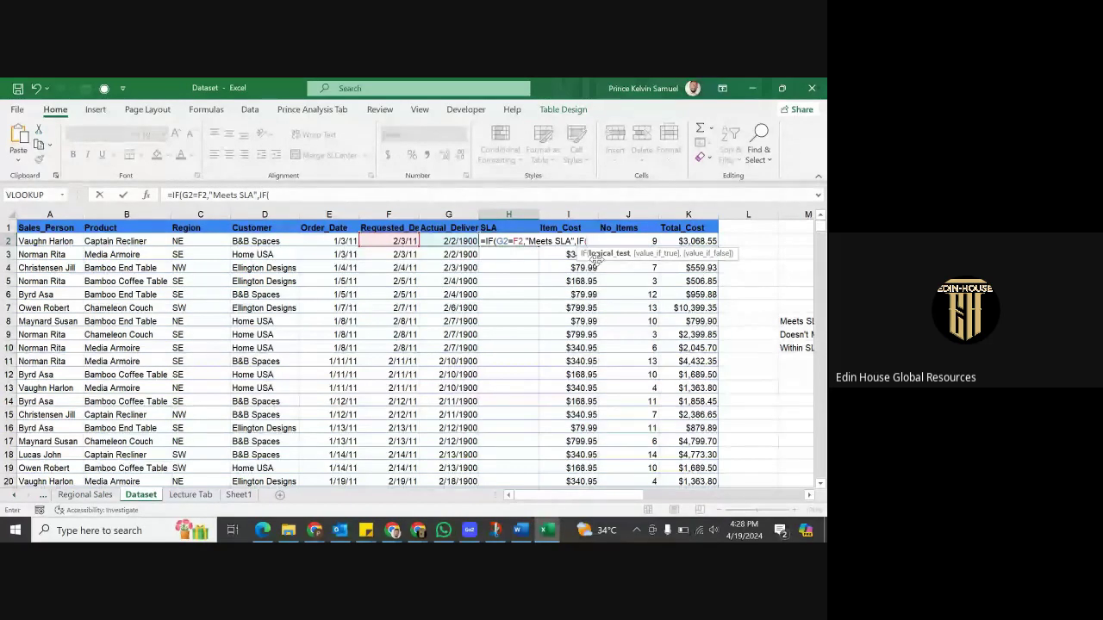
pyautogui.write('G2')
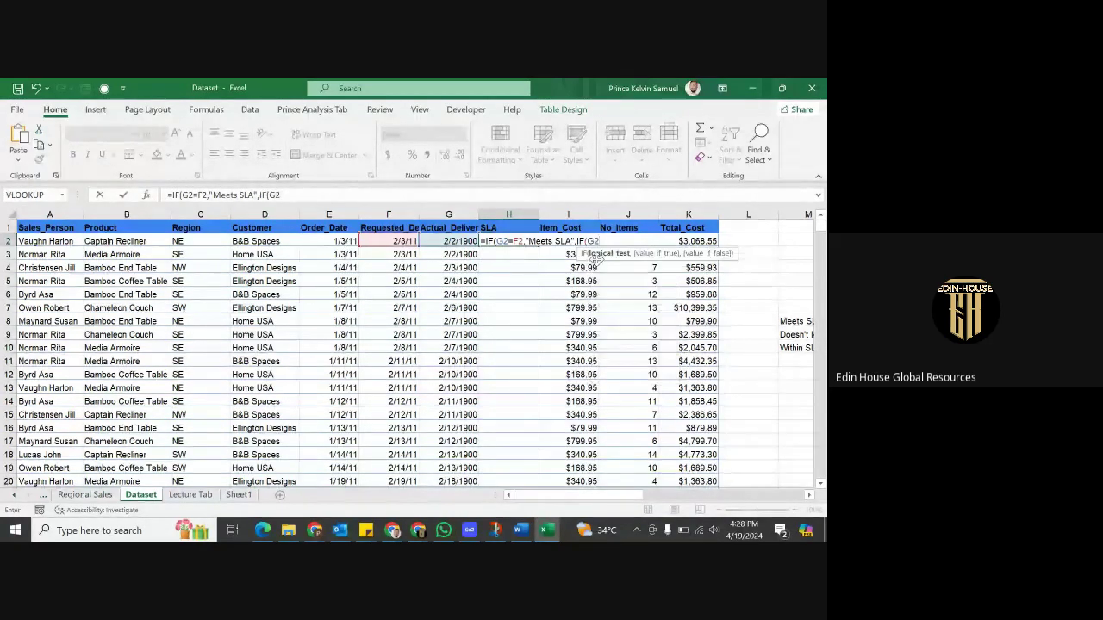
pyautogui.write('>')
pyautogui.write('F2')
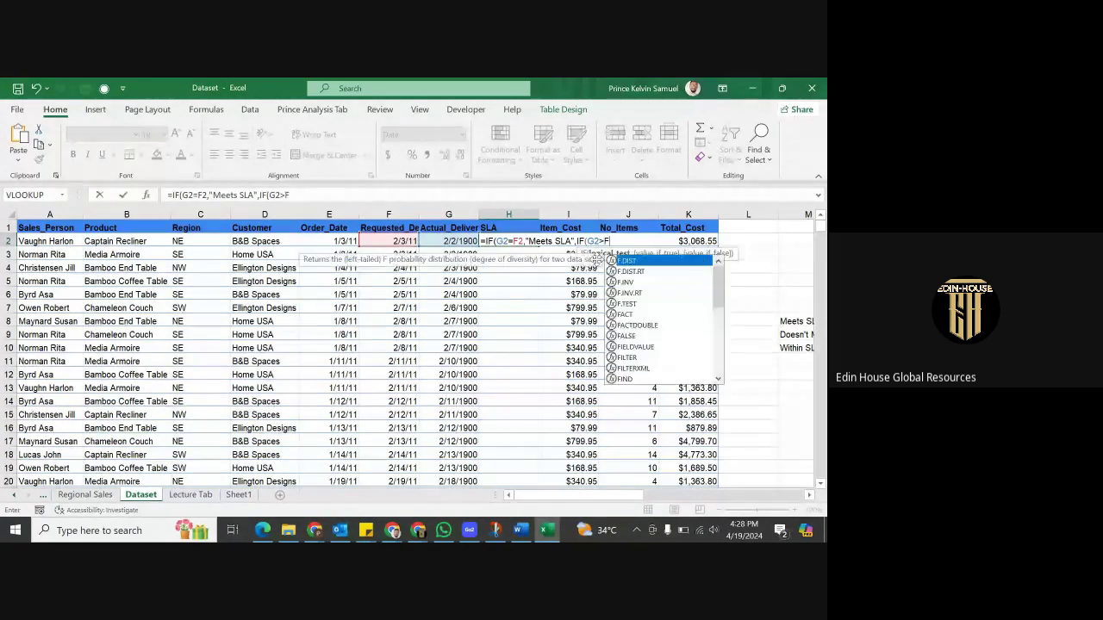
pyautogui.write(',')
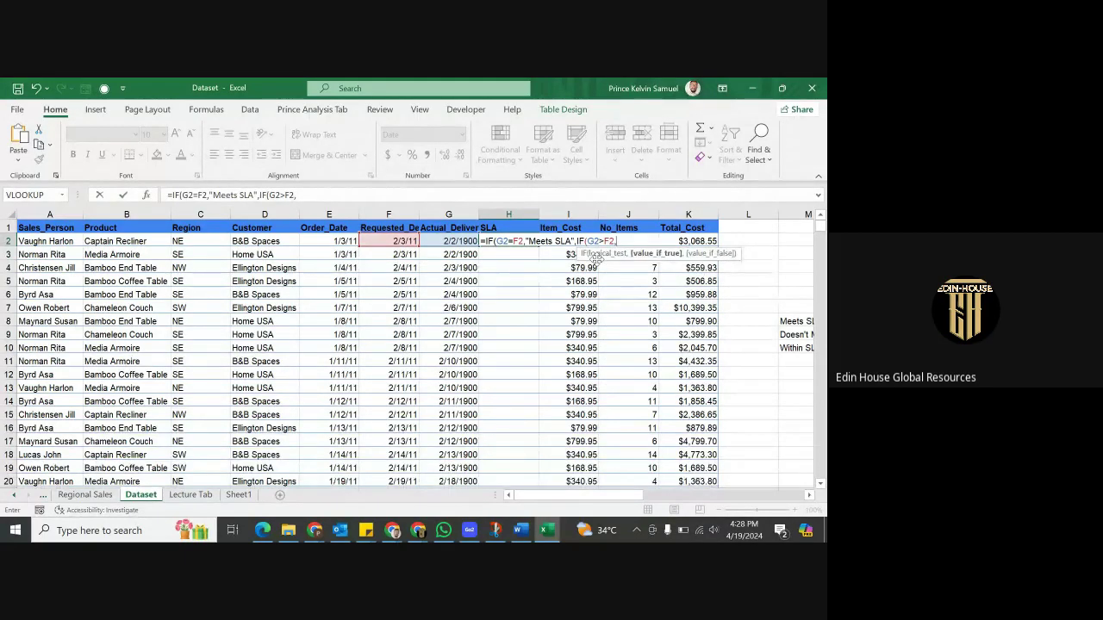
pyautogui.write('"Doesn\'t Meet')
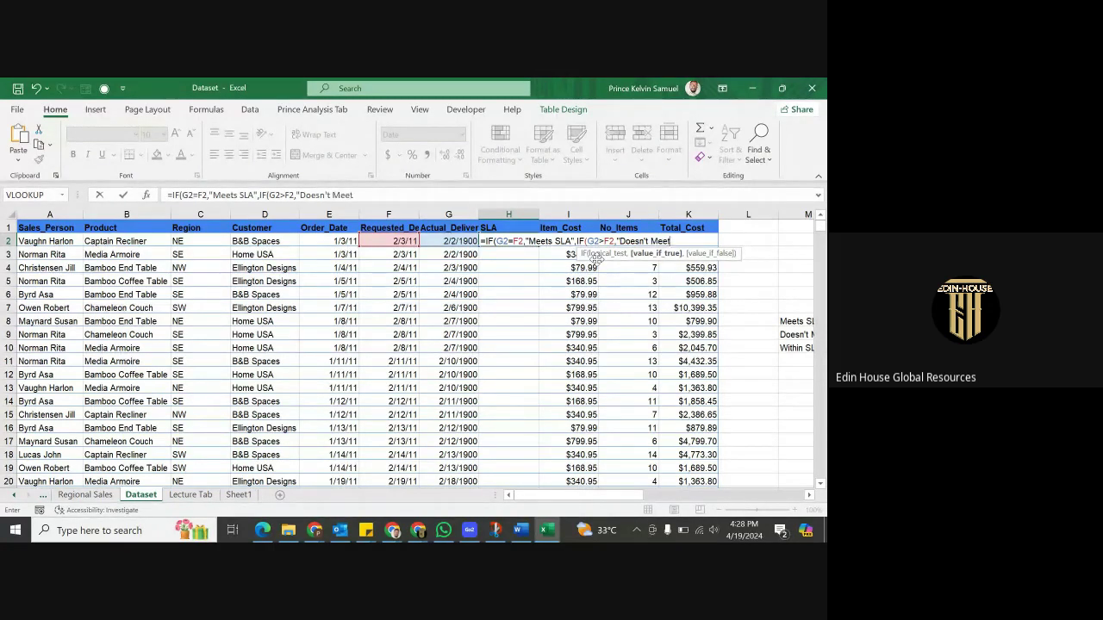
pyautogui.write(' SLA",')
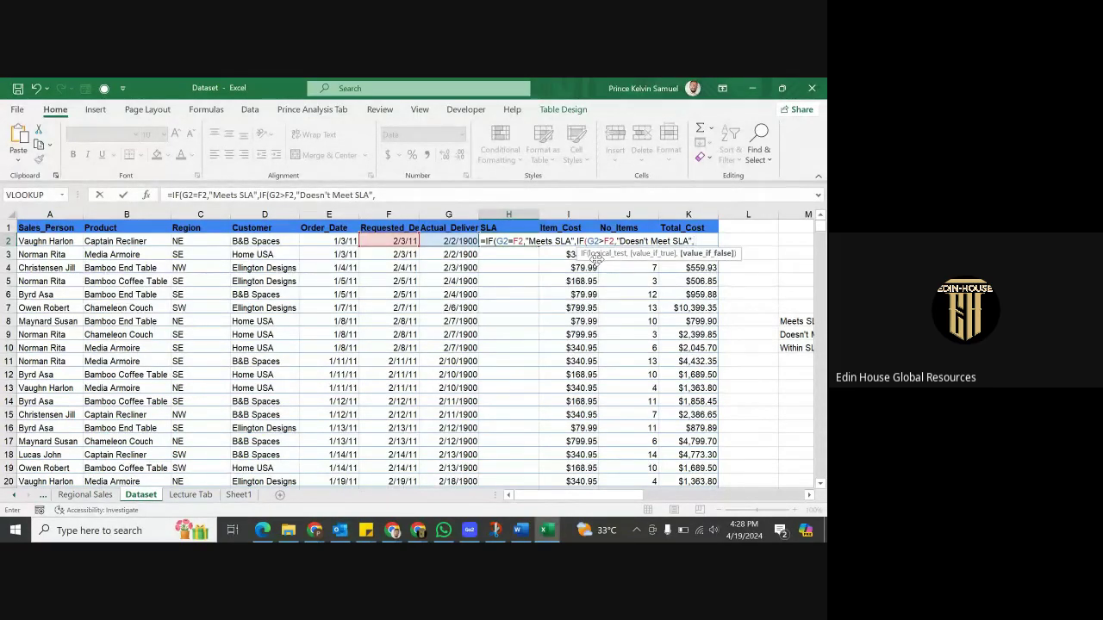
# Nest a third IF in the H2 formula's last value-if-false argument, returning "Within SLA" when G2<F2
pyautogui.write('if')
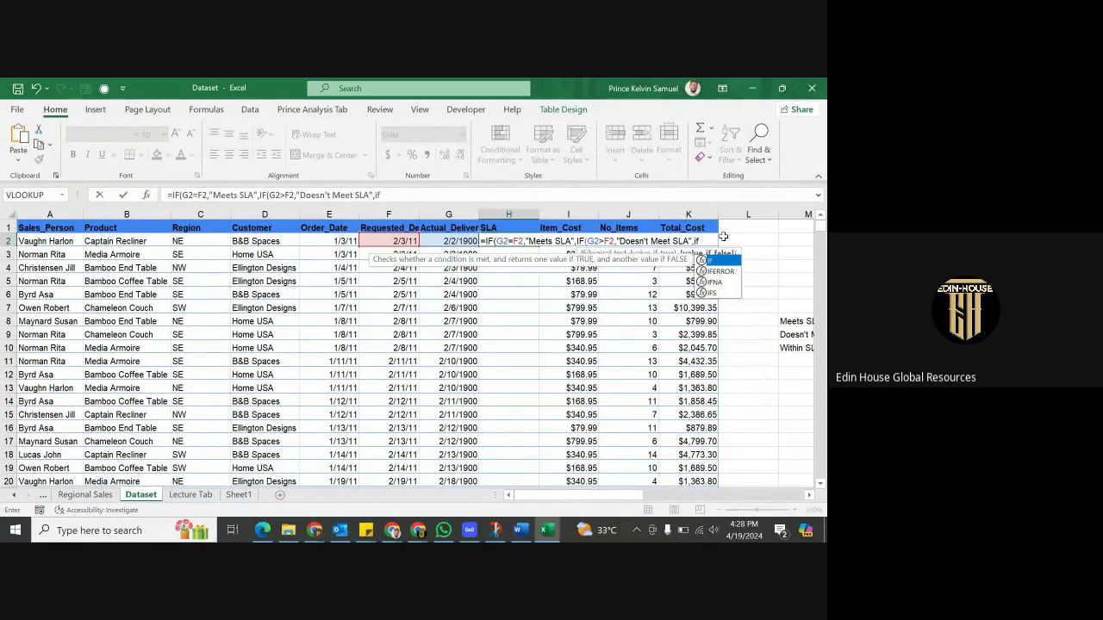
pyautogui.doubleClick(722, 260)
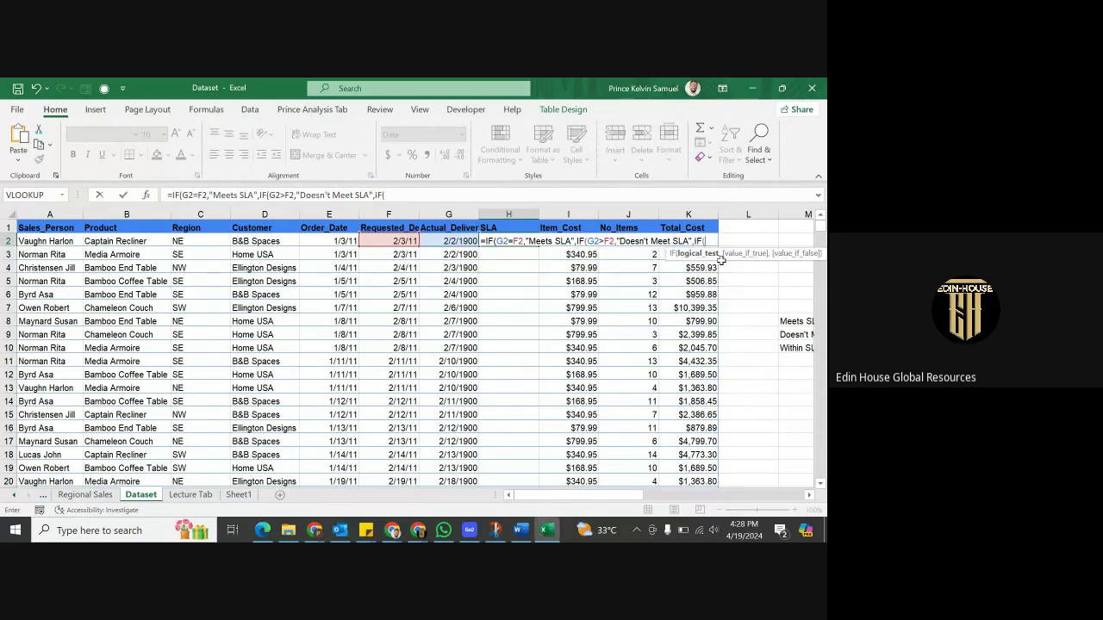
pyautogui.write('G2')
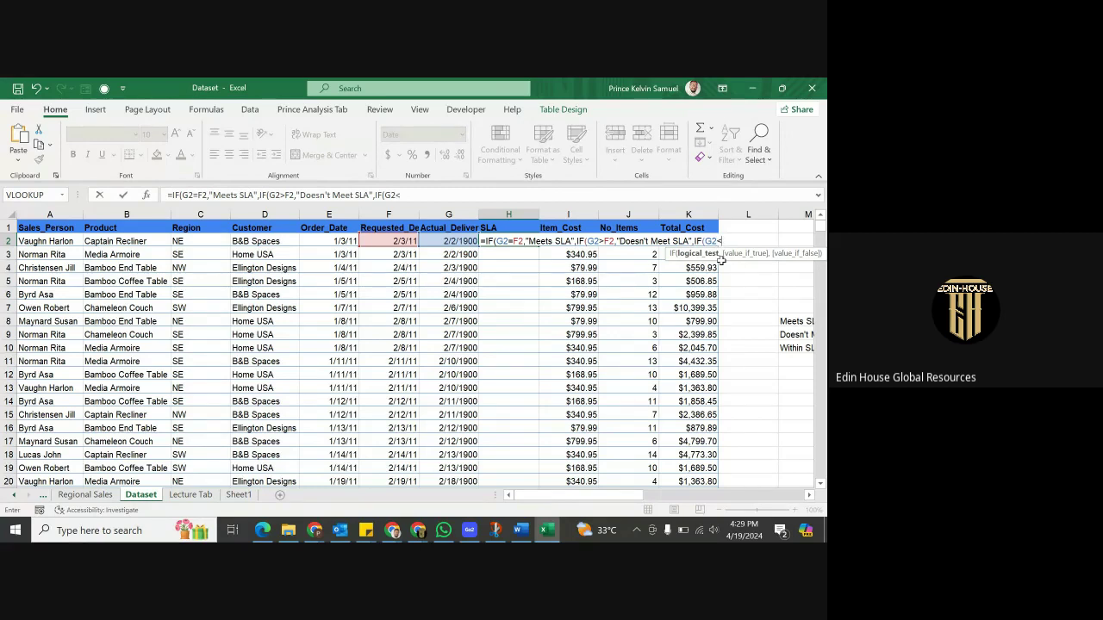
pyautogui.write('<F2,')
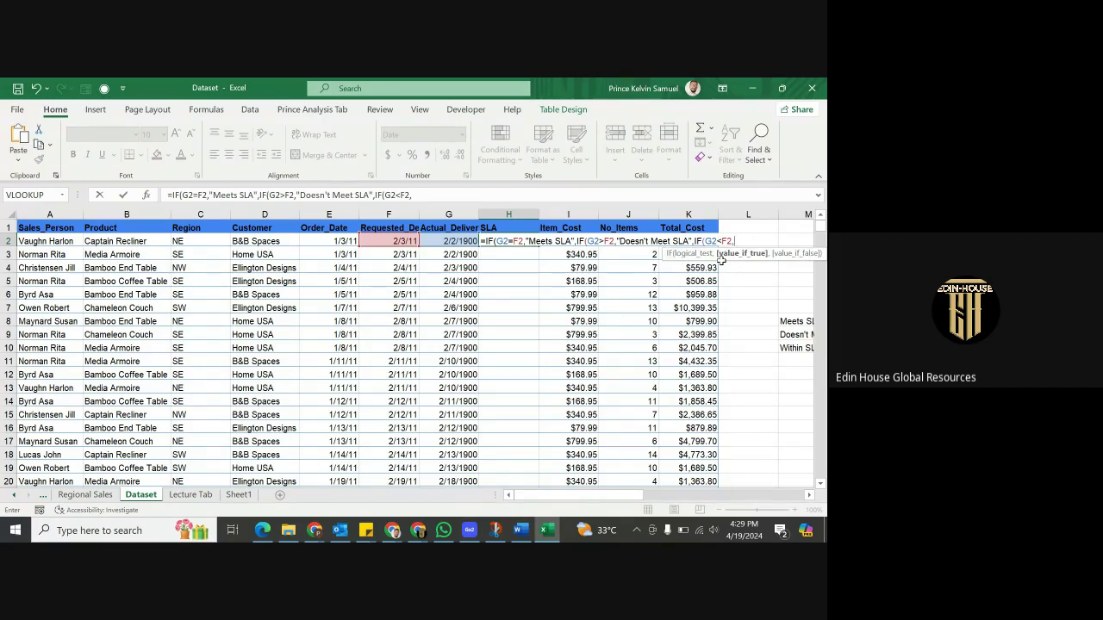
pyautogui.write('"Within SLA')
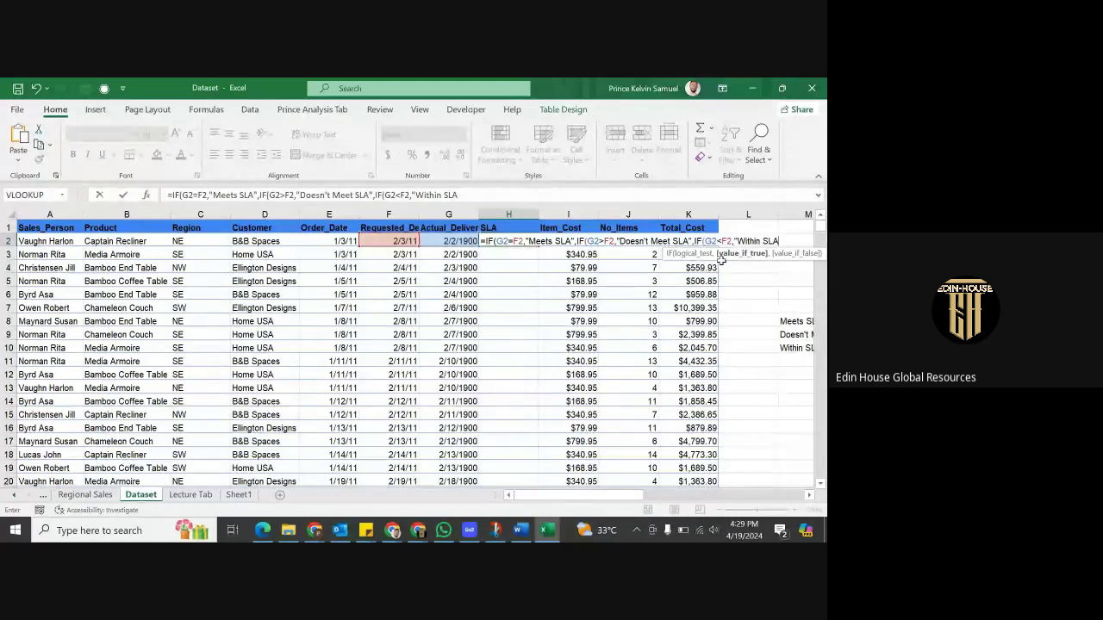
pyautogui.write('"')
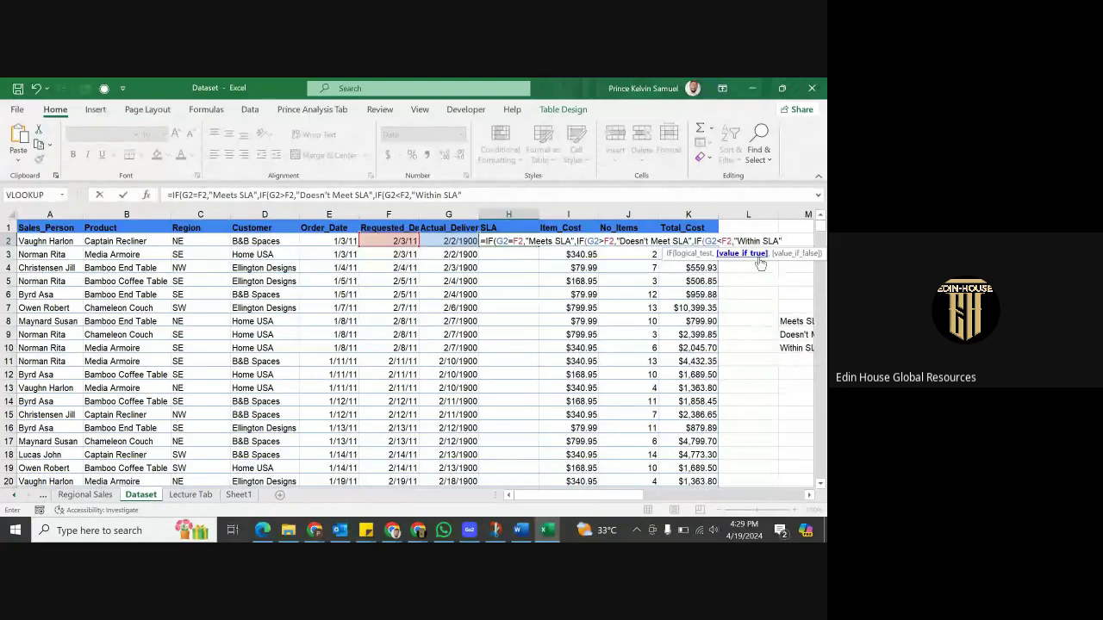
# Close all three nested IF functions and enter the completed SLA formula in H2
pyautogui.write(')')
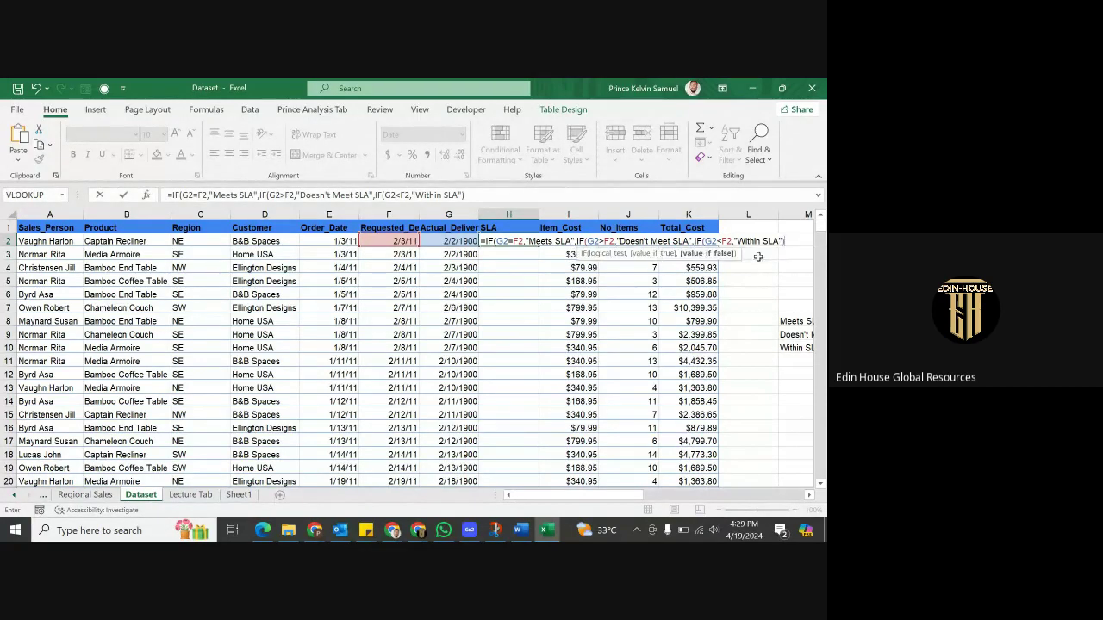
pyautogui.write(')')
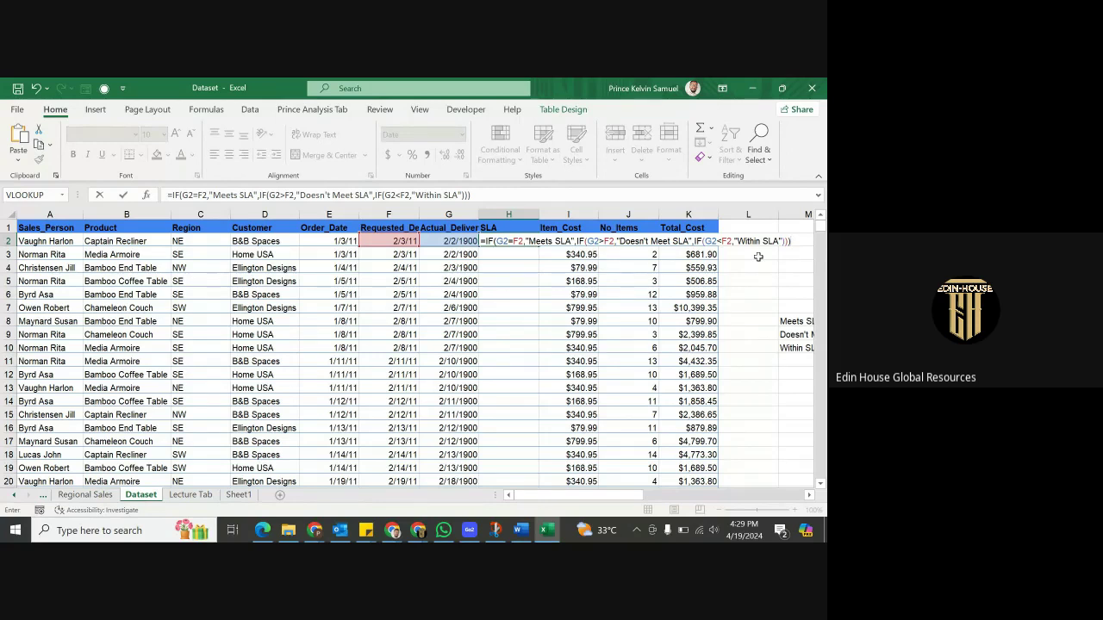
pyautogui.press('Return')
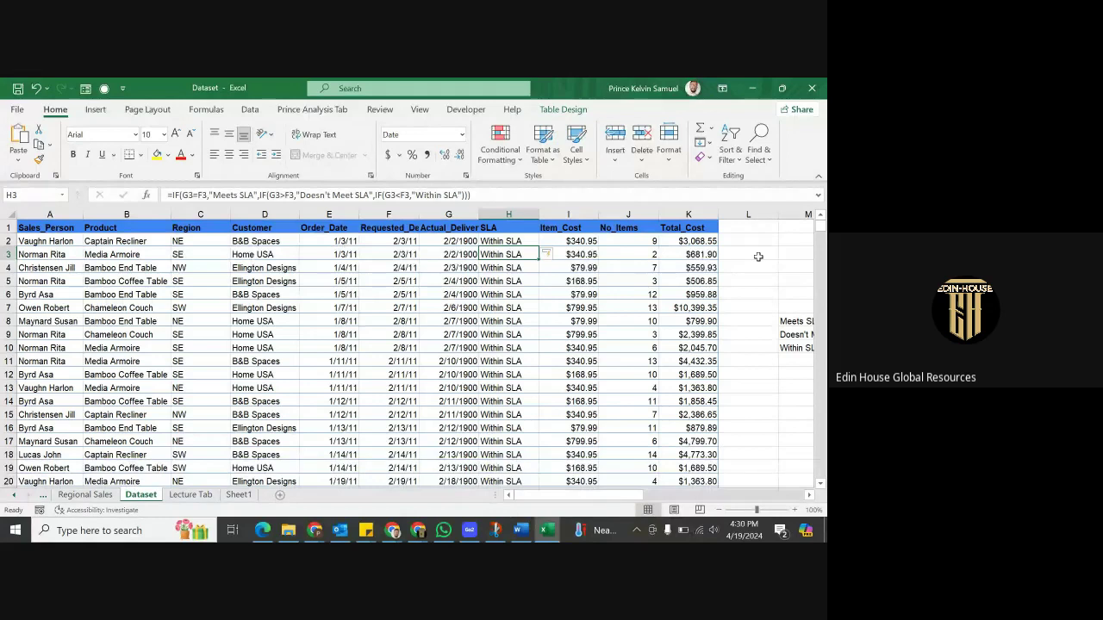
pyautogui.click(472, 242)
pyautogui.click(497, 242)
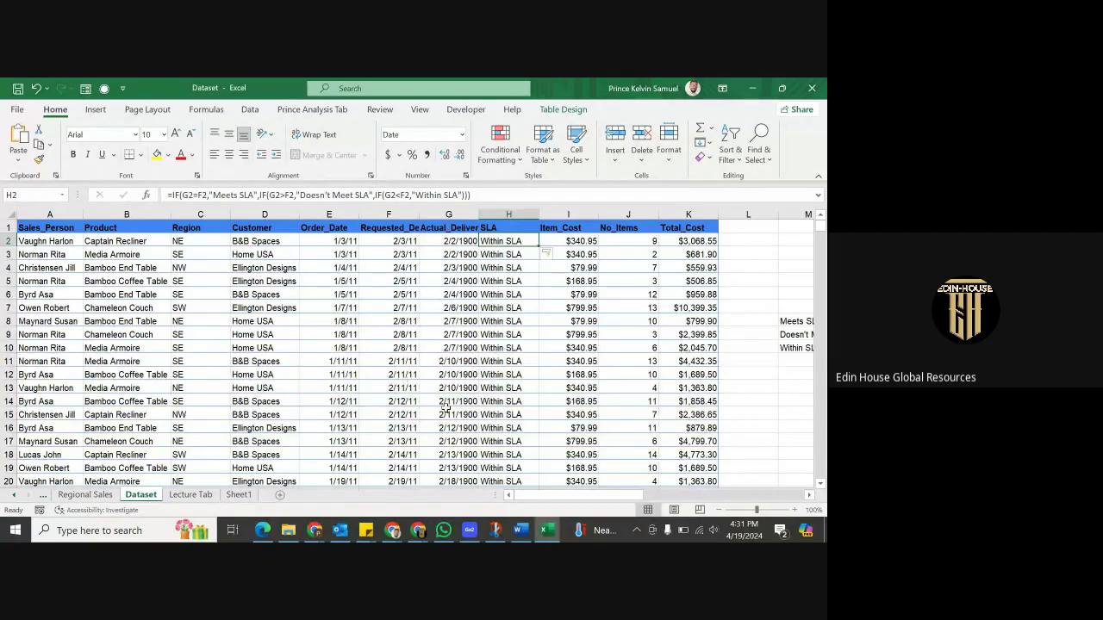
# Clear the SLA helper labels from M8:M11 and return to the first column of the Dataset table
pyautogui.moveTo(783, 321); pyautogui.dragTo(788, 356)
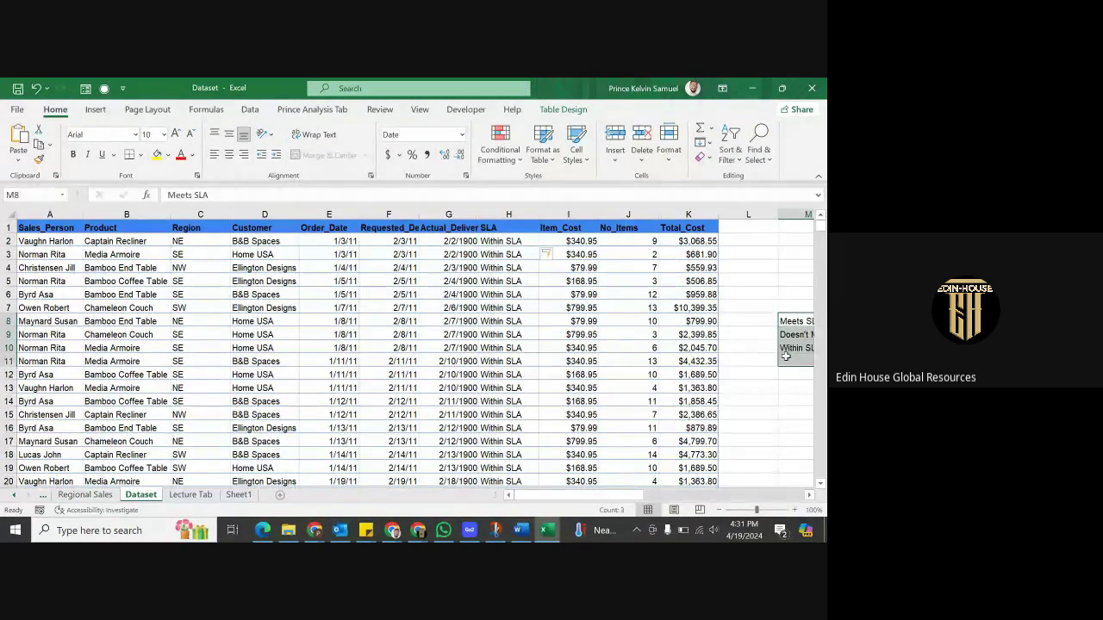
pyautogui.press('Delete')
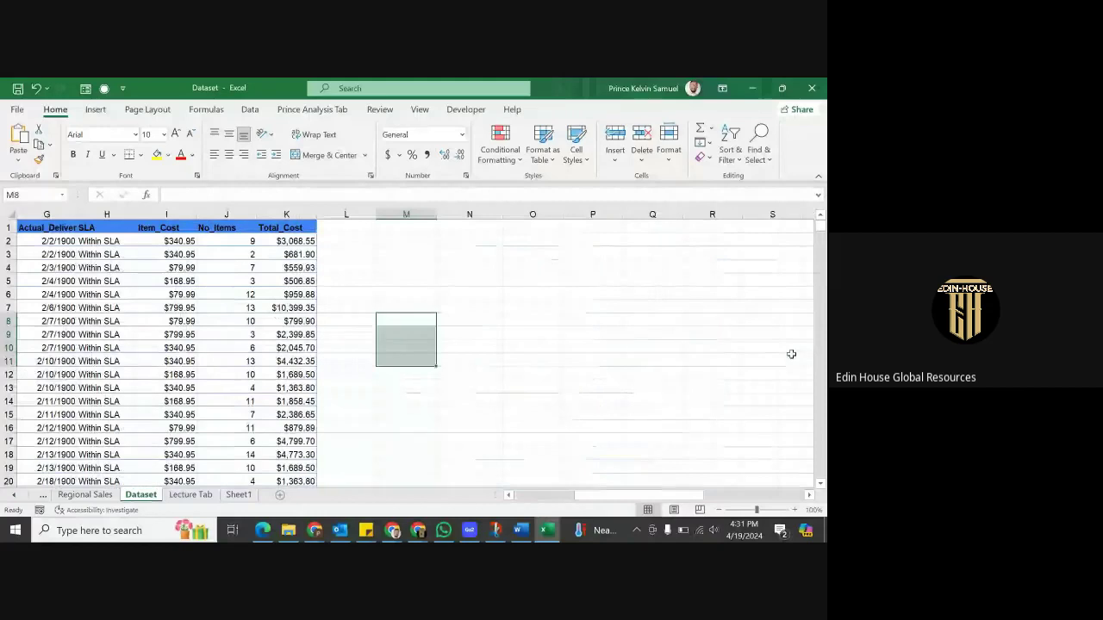
pyautogui.press('Left')
pyautogui.press('Left')
pyautogui.press('Home')
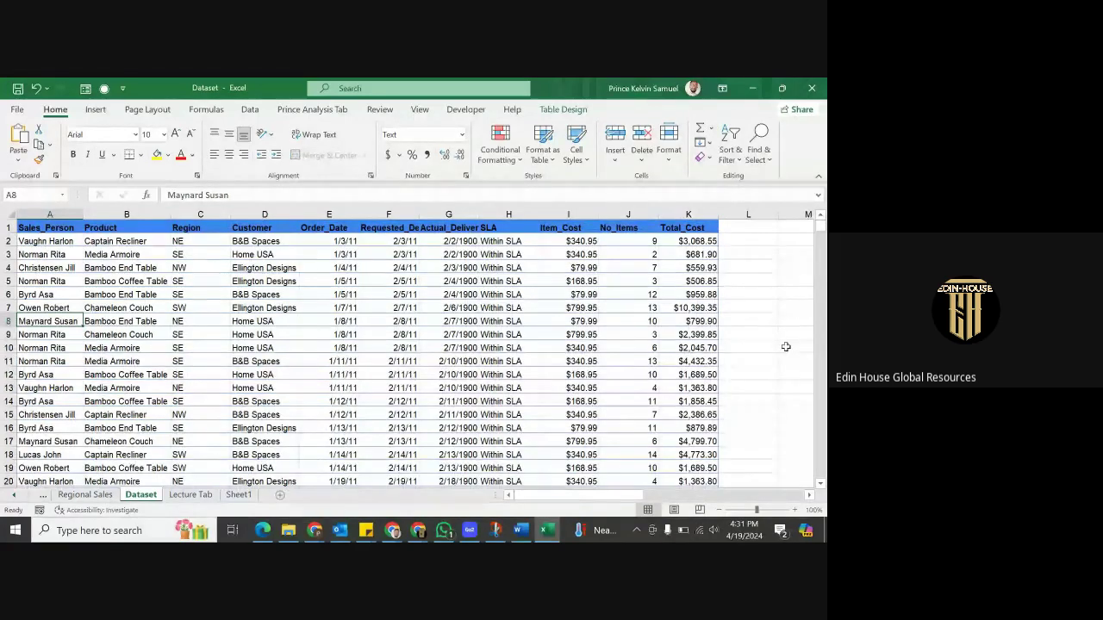
# Insert a blank column A before the Sales_Person column
pyautogui.click(65, 214)
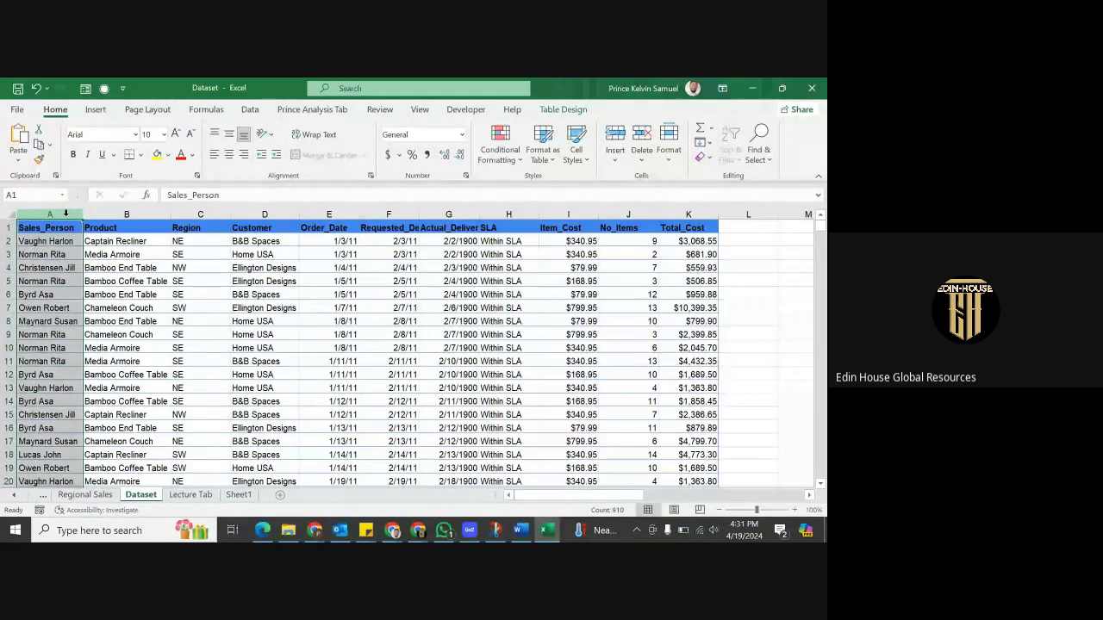
pyautogui.hotkey('ctrl', 'shift', '+')
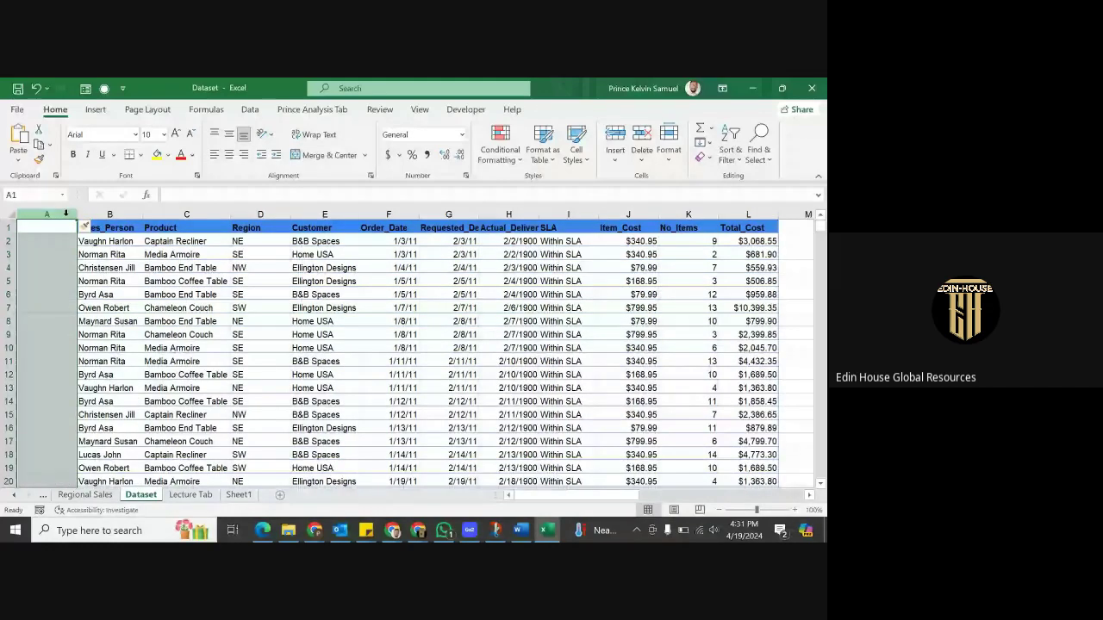
pyautogui.click(46, 228)
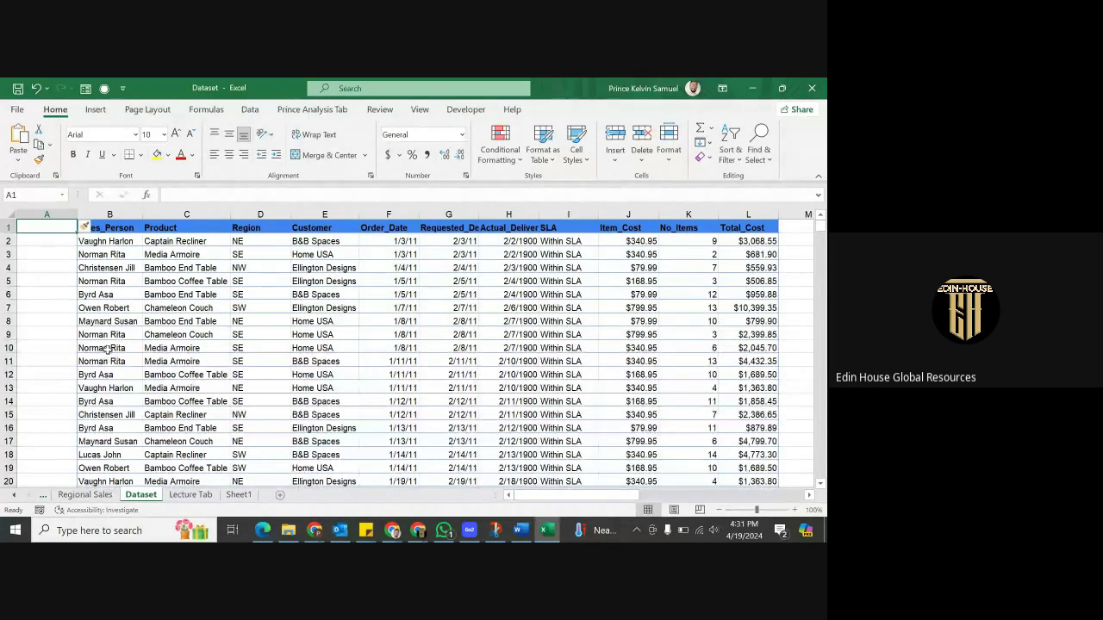
# Enter the serial numbers 1, 2 and 3 in cells A2 to A4
pyautogui.press('Down')
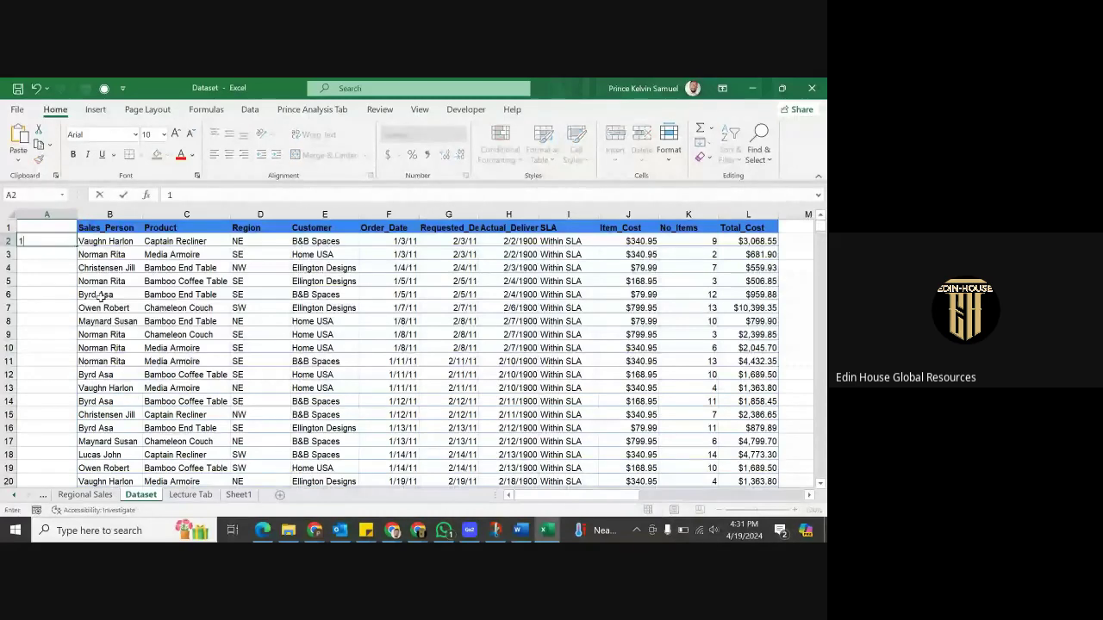
pyautogui.write('1')
pyautogui.press('Return')
pyautogui.write('2')
pyautogui.press('Return')
pyautogui.write('3')
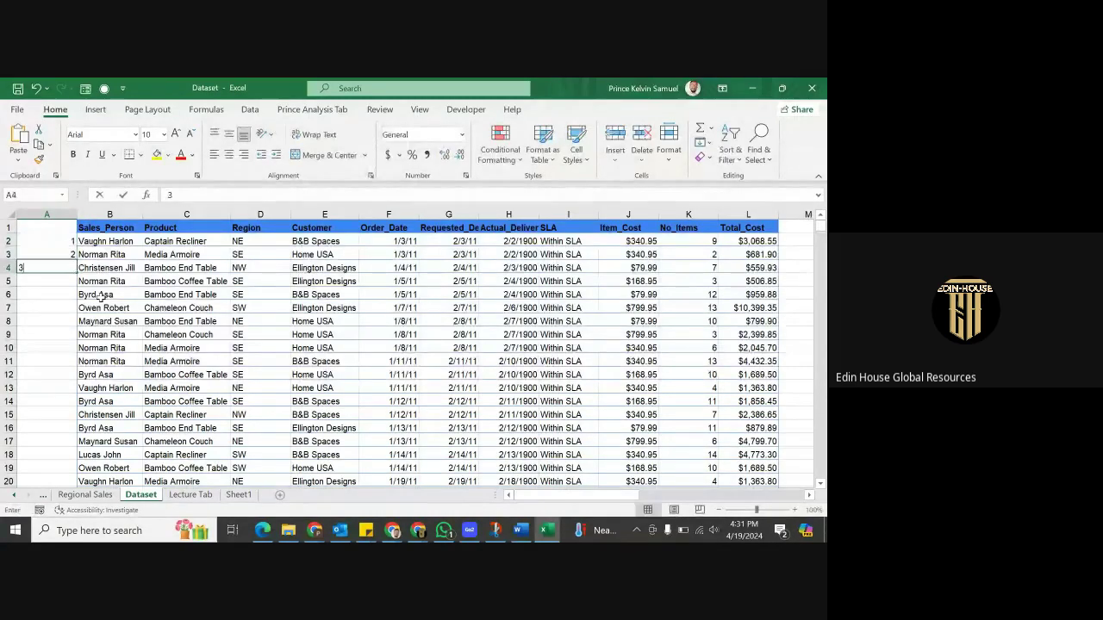
pyautogui.press('Return')
# Autofill the serial numbers from A4 down to A910 using the Fill Series option
pyautogui.click(58, 265)
pyautogui.moveTo(77, 275)
pyautogui.mouseDown()
pyautogui.moveTo(82, 483)
pyautogui.moveTo(82, 438)
pyautogui.moveTo(67, 430)
pyautogui.mouseUp()
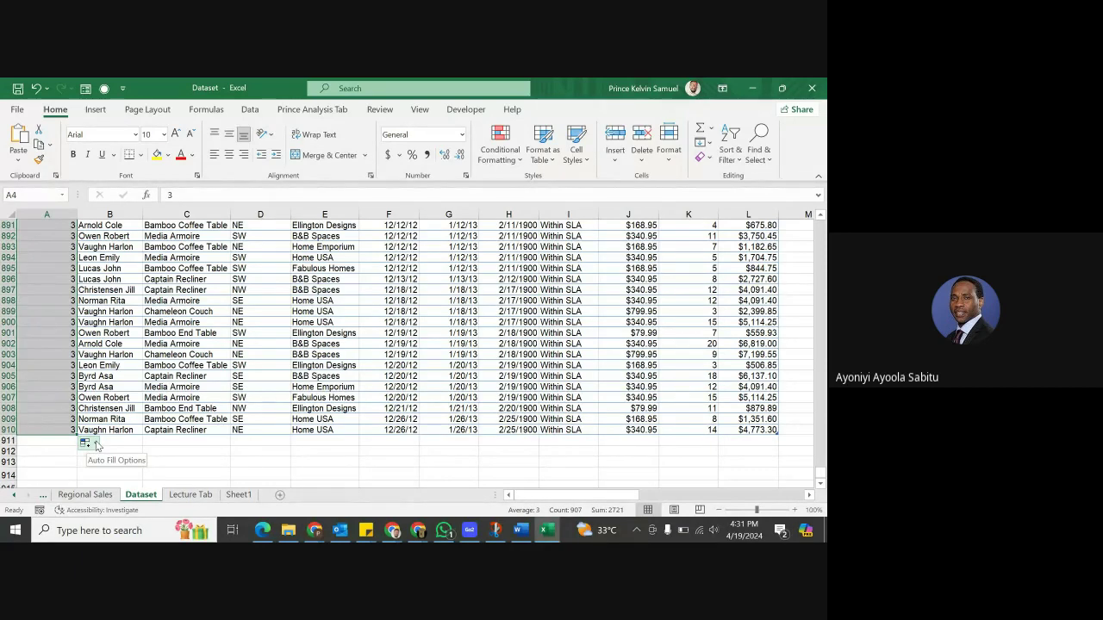
pyautogui.click(96, 443)
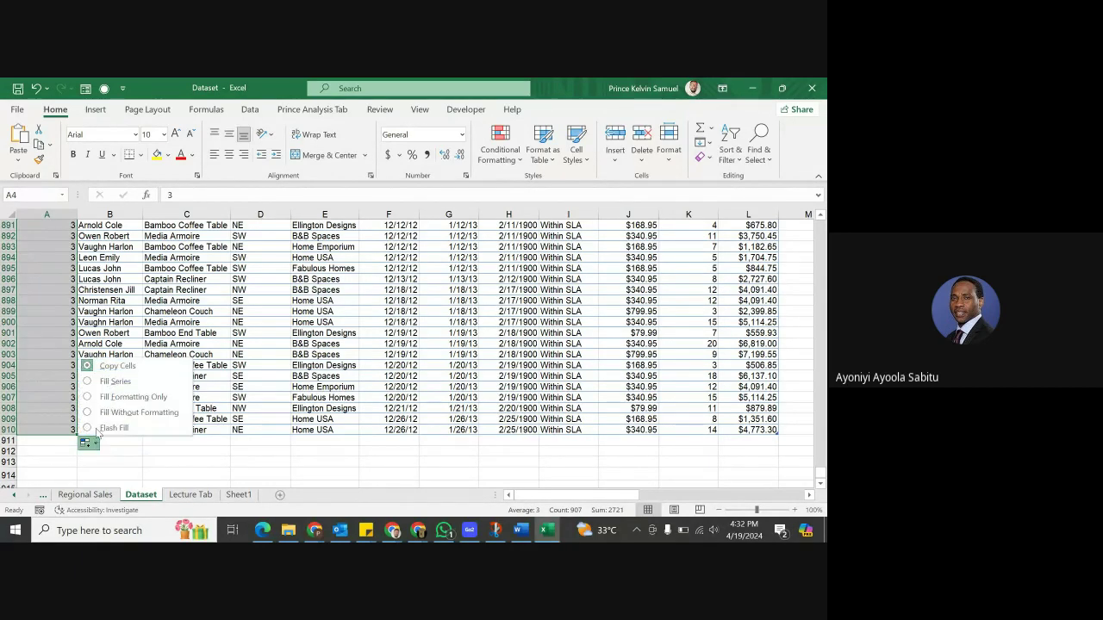
pyautogui.click(109, 384)
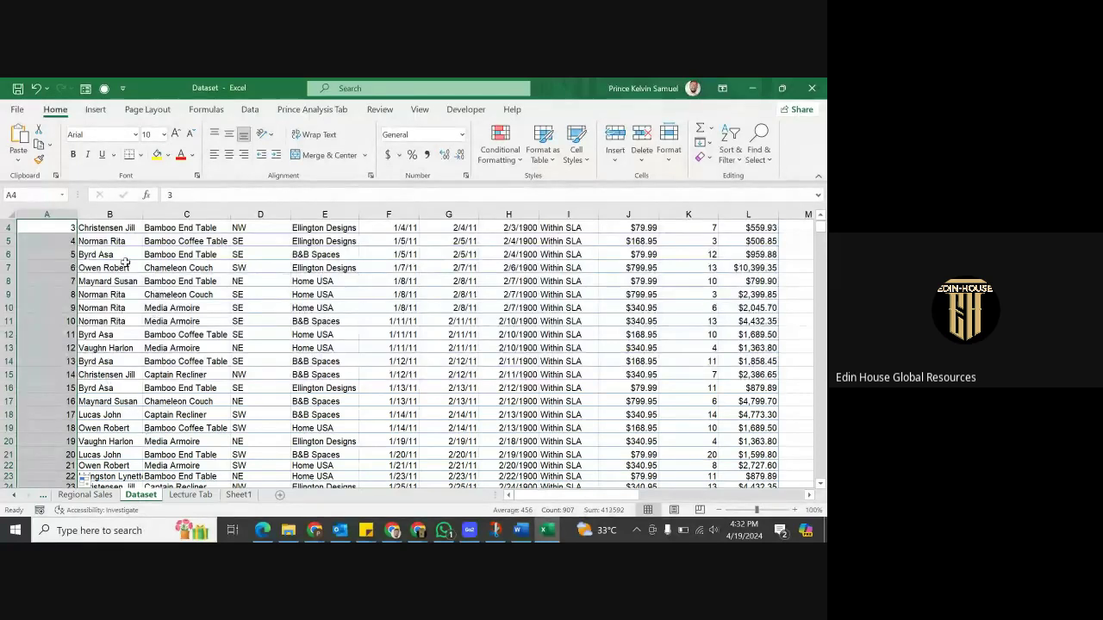
pyautogui.scroll(1, 476, 305)
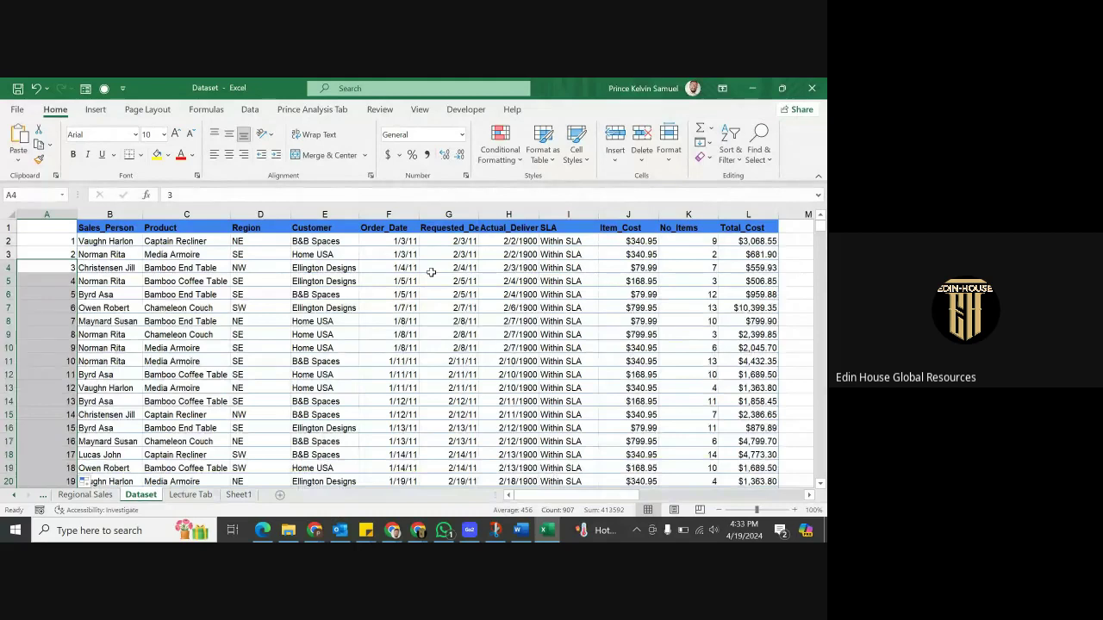
# Examine the Order_Date value and the Requested_Delivery_Date and Actual_Delivery formulas in row 2, then the two delivery columns
pyautogui.click(390, 244)
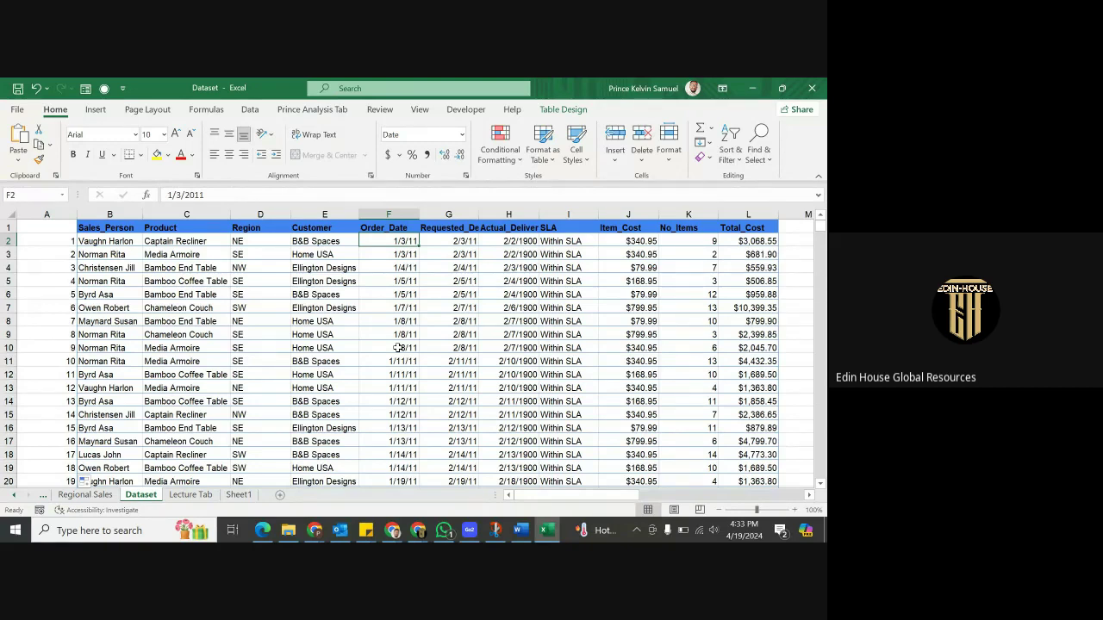
pyautogui.click(445, 244)
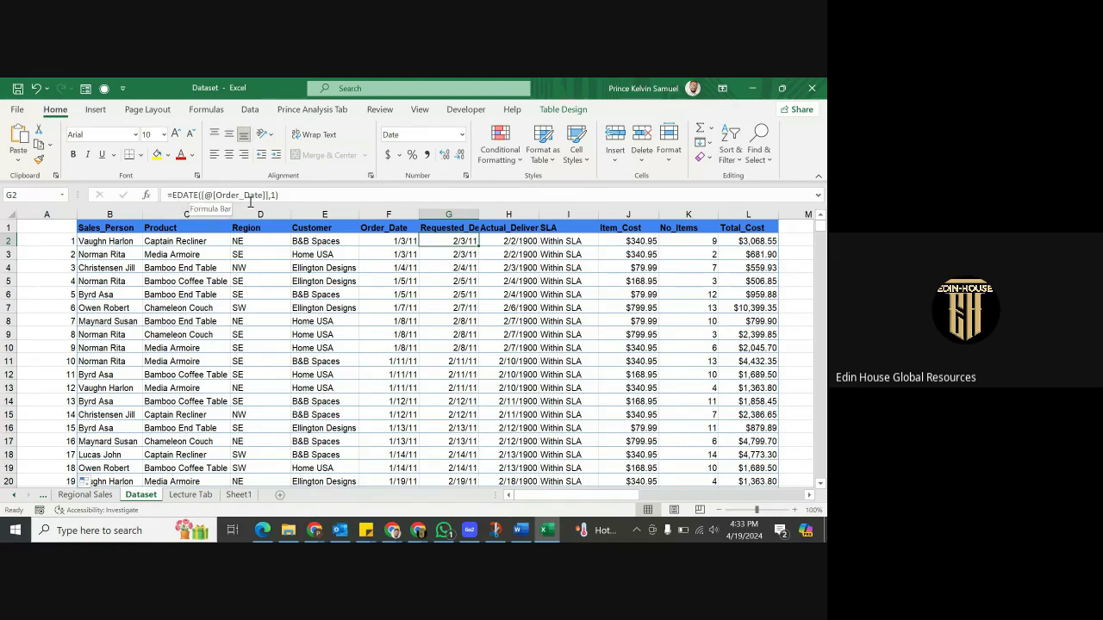
pyautogui.click(497, 243)
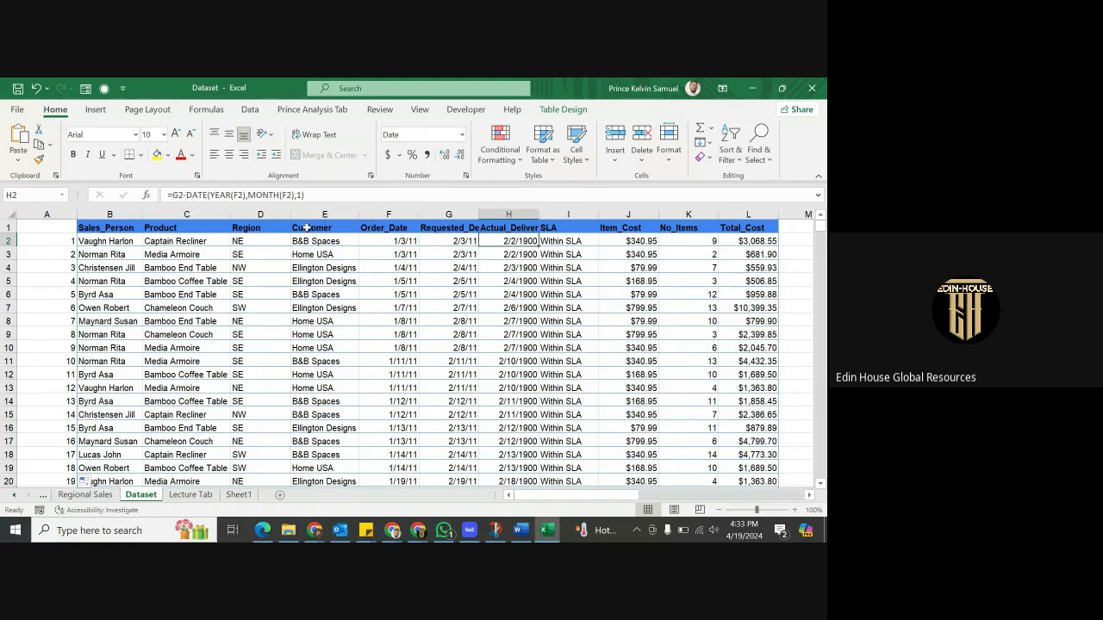
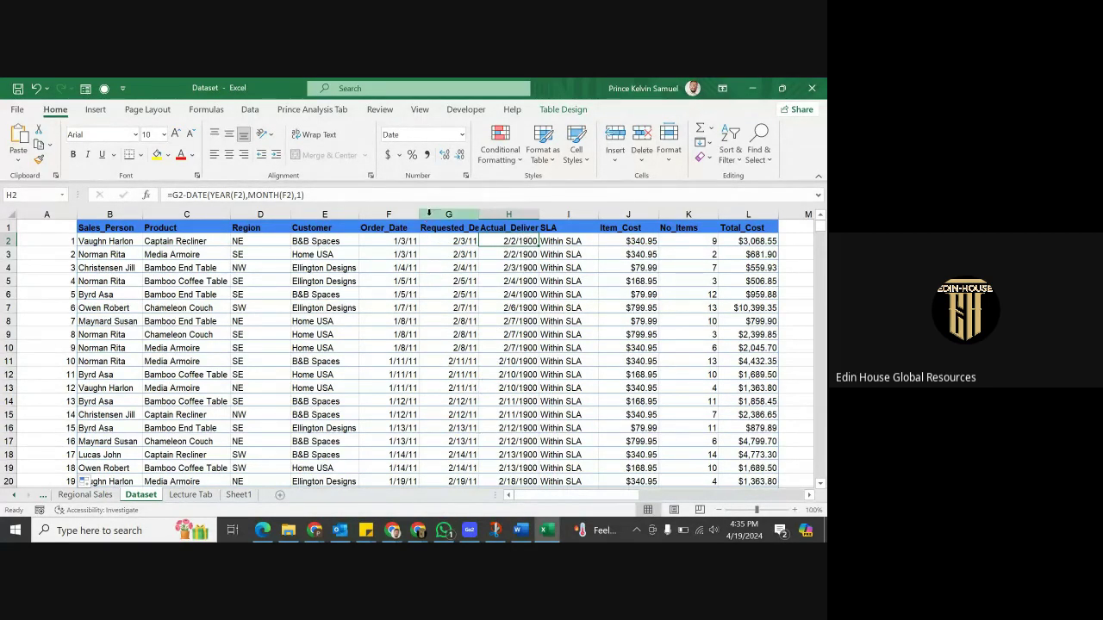
pyautogui.moveTo(428, 213); pyautogui.dragTo(500, 305)
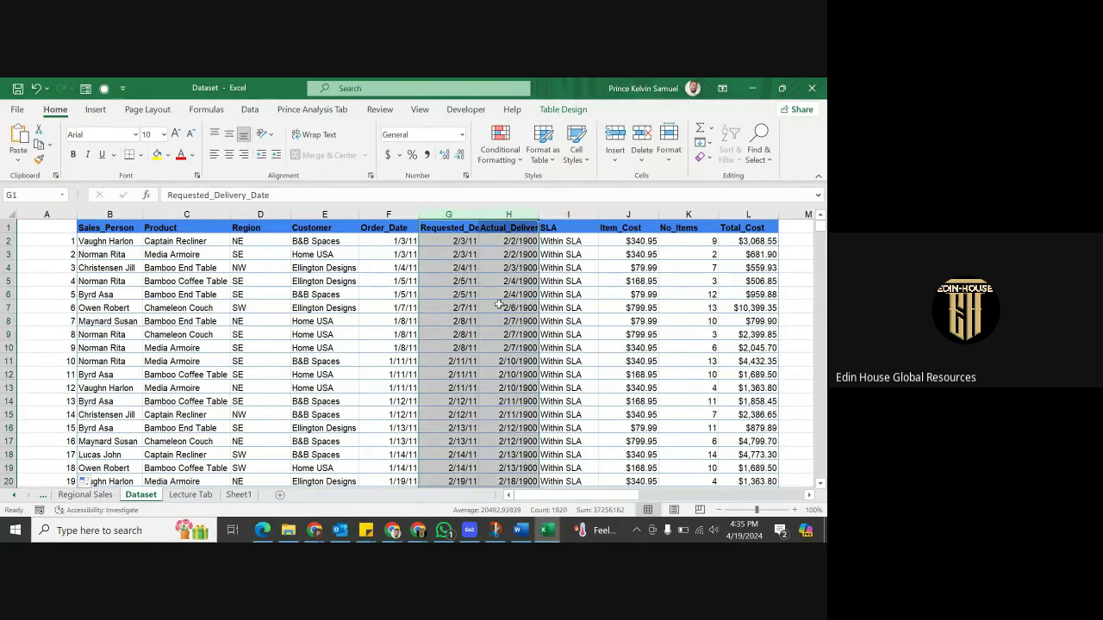
pyautogui.click(500, 307)
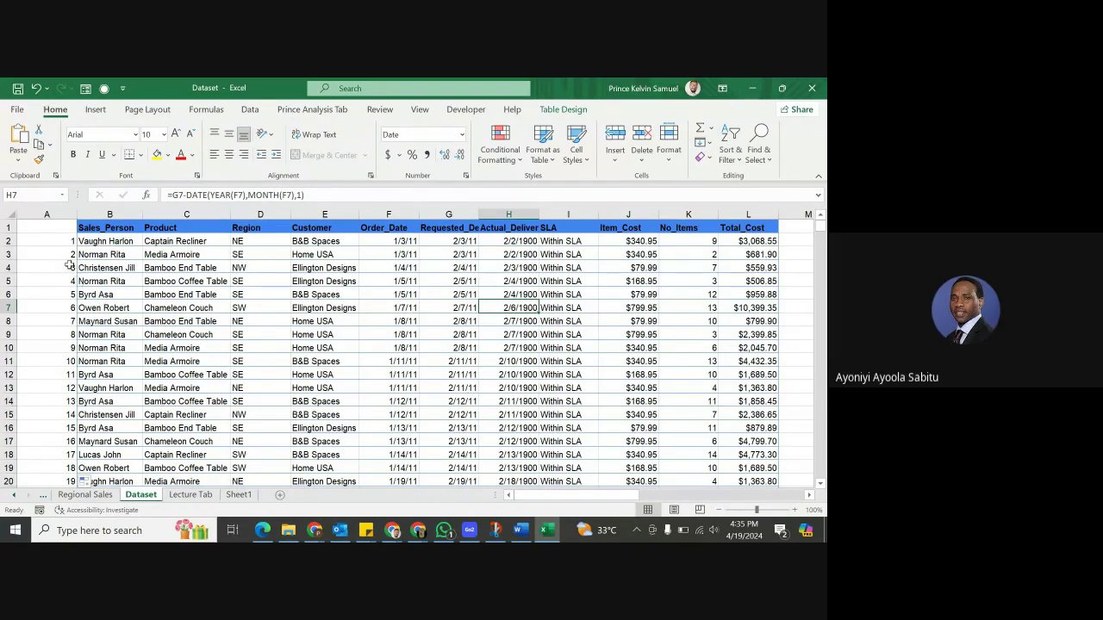
# Clear the serial numbers in column A from A2 down to the last row, A910
pyautogui.click(54, 239)
pyautogui.scroll(-1, 54, 241)
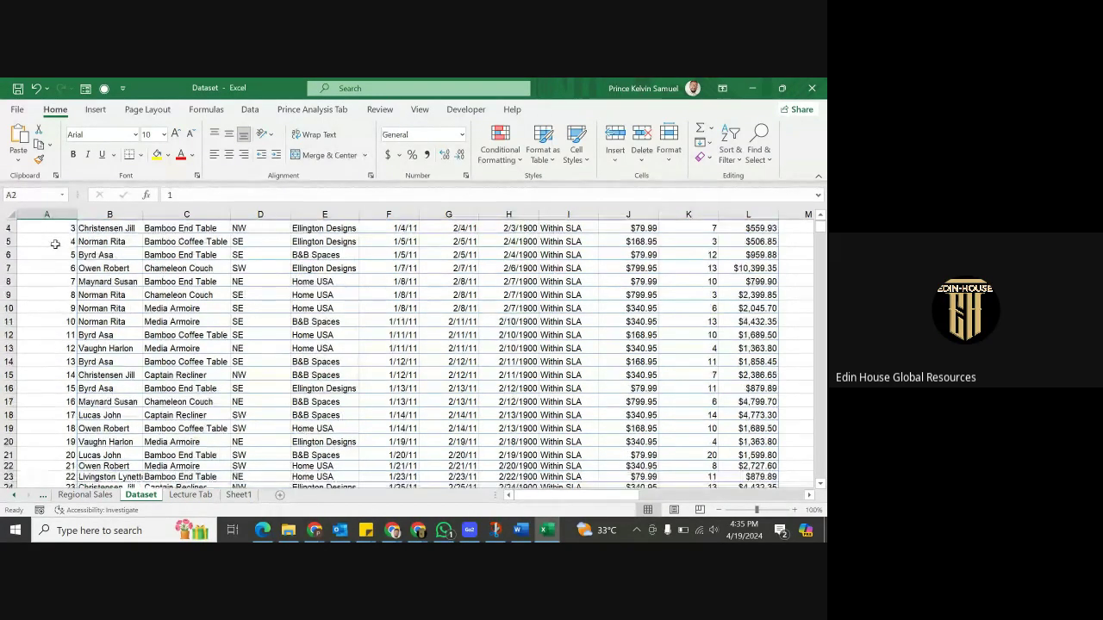
pyautogui.scroll(1, 54, 248)
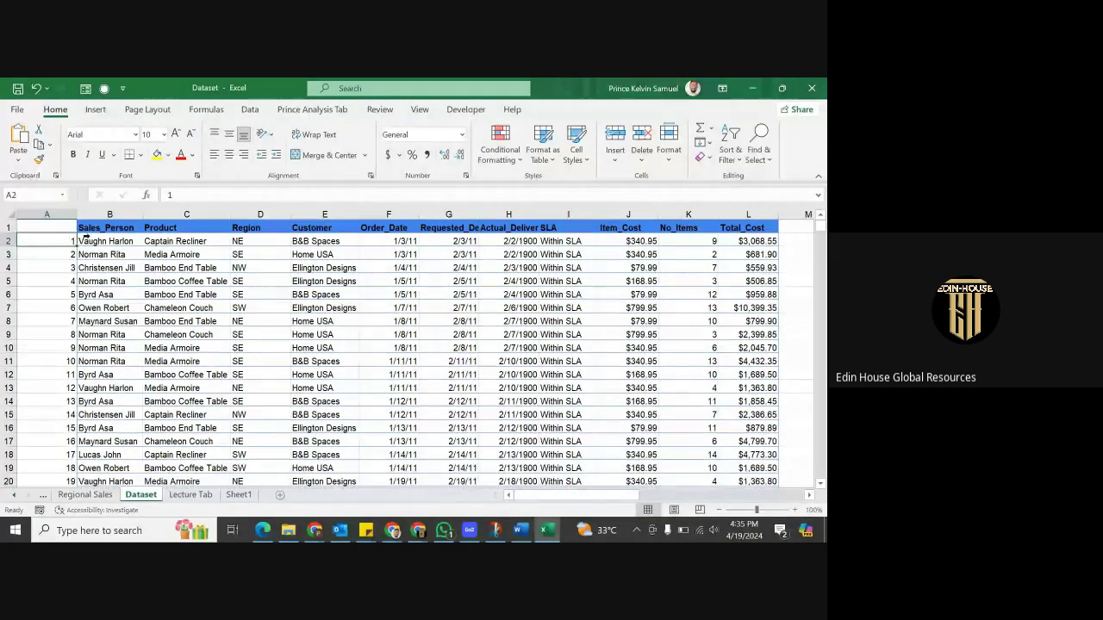
pyautogui.hotkey('ctrl', 'shift', 'Down')
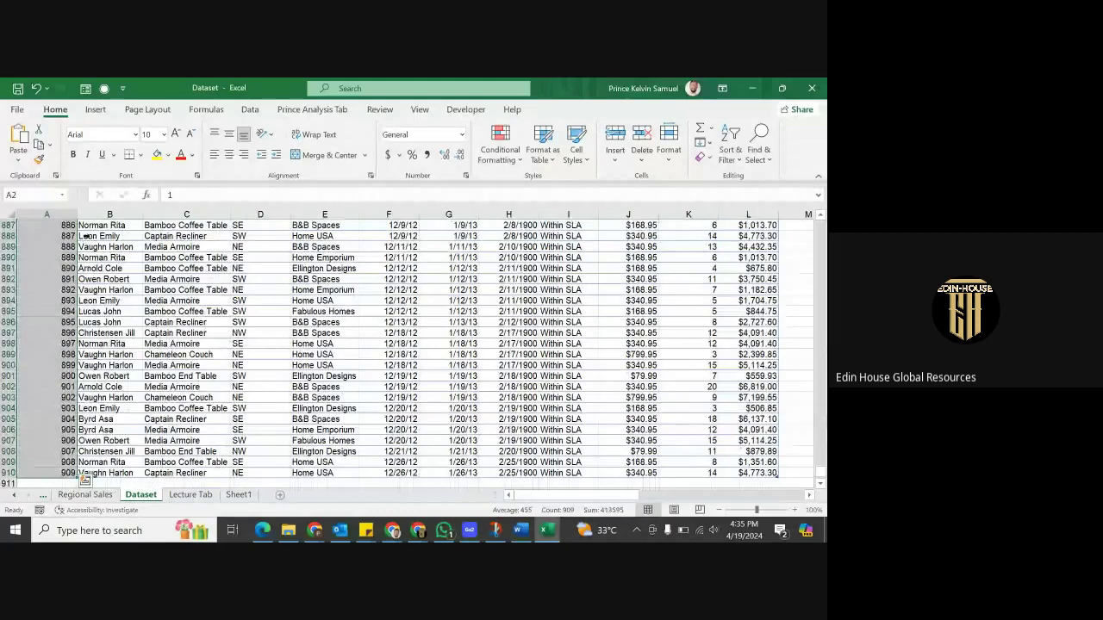
pyautogui.hotkey('ctrl', 'z')
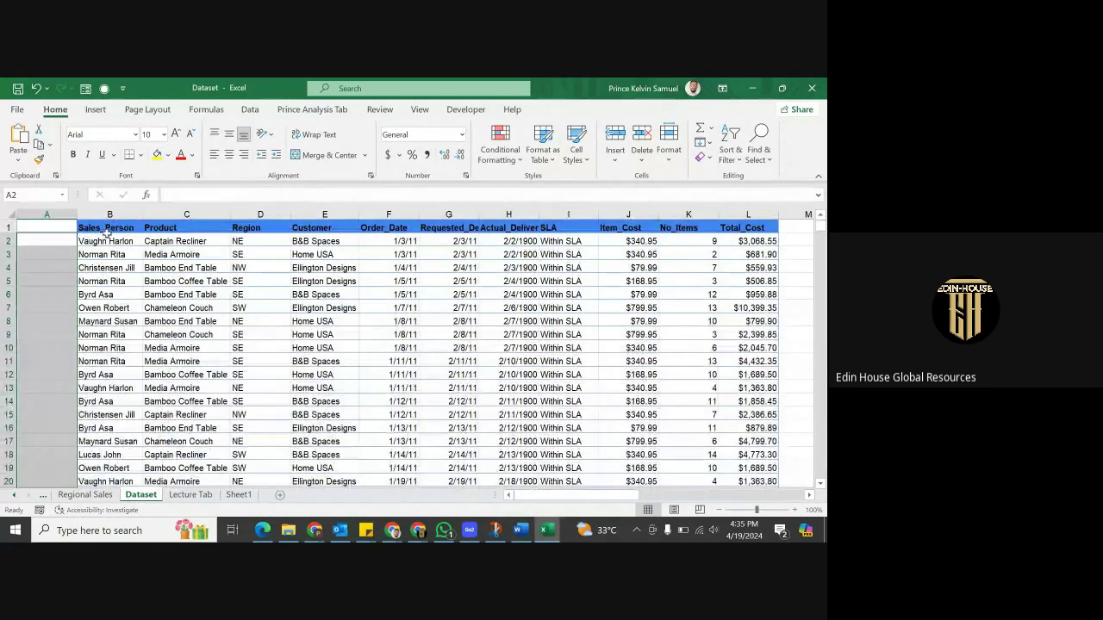
# Enter the serial number 1 in cell A2 and try the formula =A21 in cell A3
pyautogui.click(48, 241)
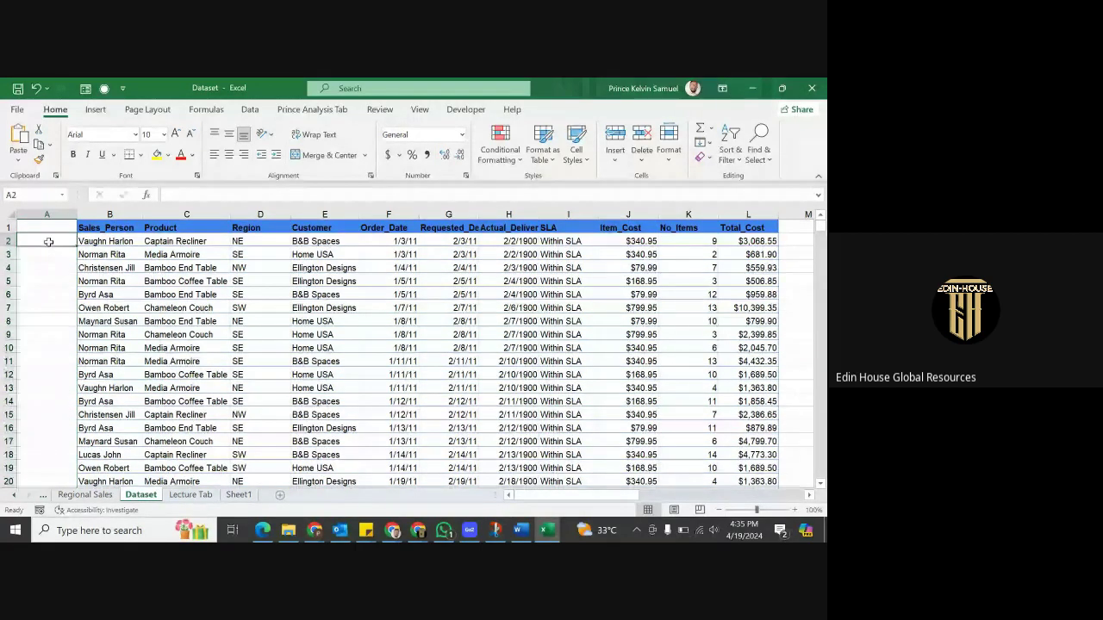
pyautogui.write('1')
pyautogui.press('Return')
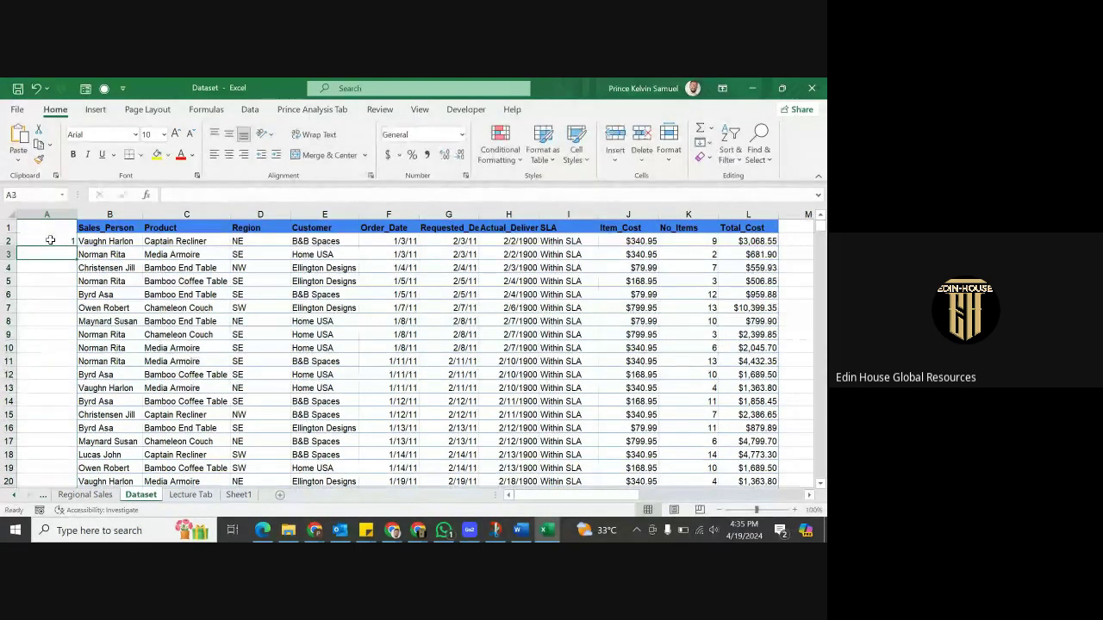
pyautogui.write('=')
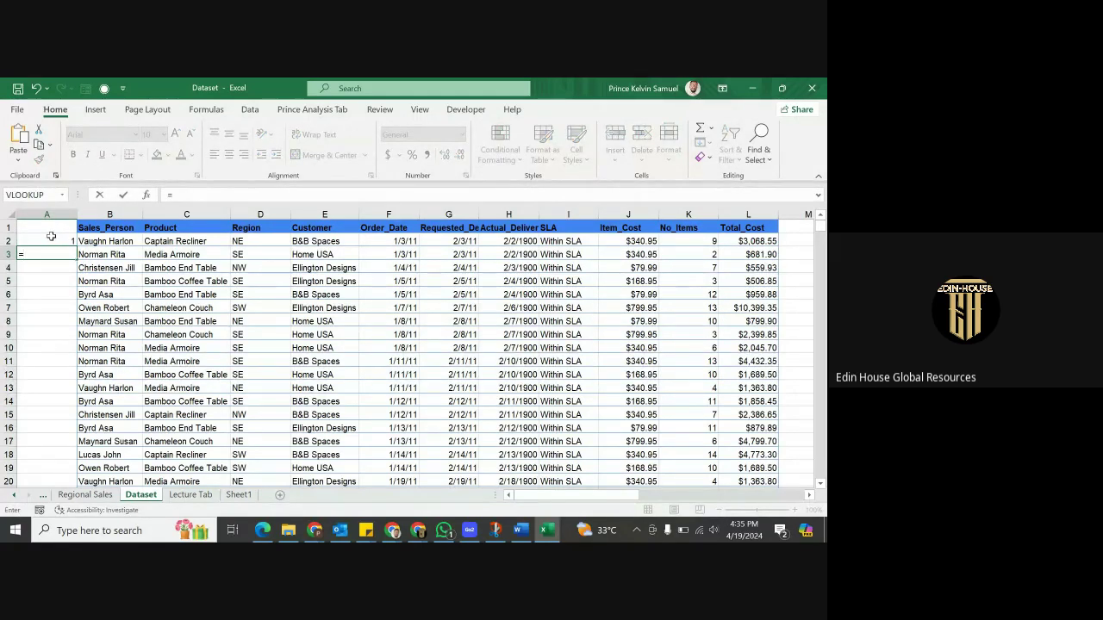
pyautogui.click(44, 241)
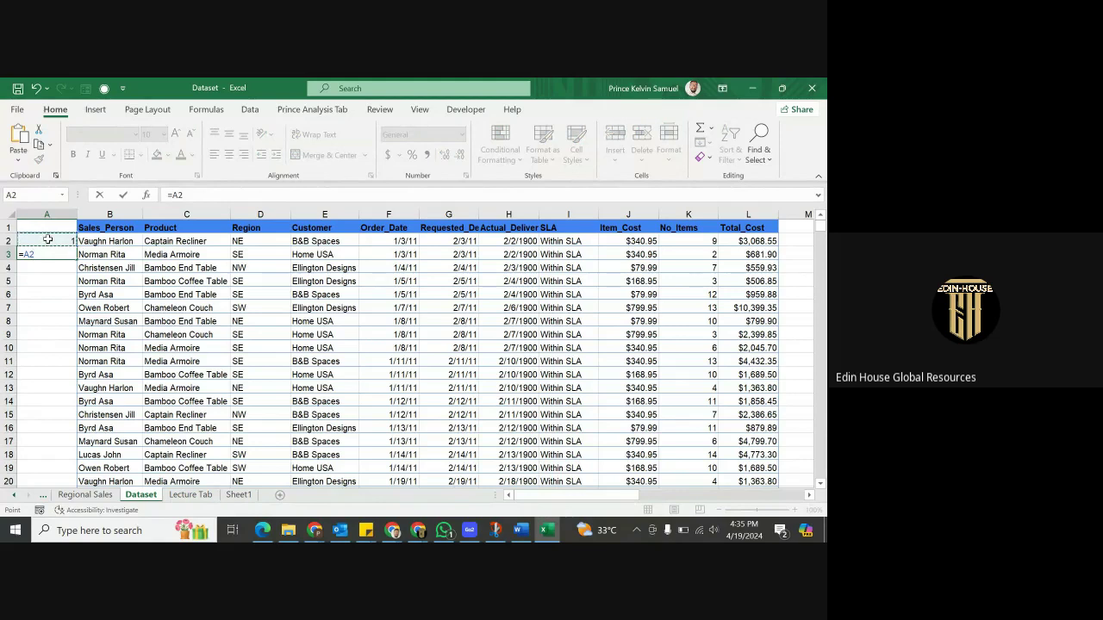
pyautogui.write('1')
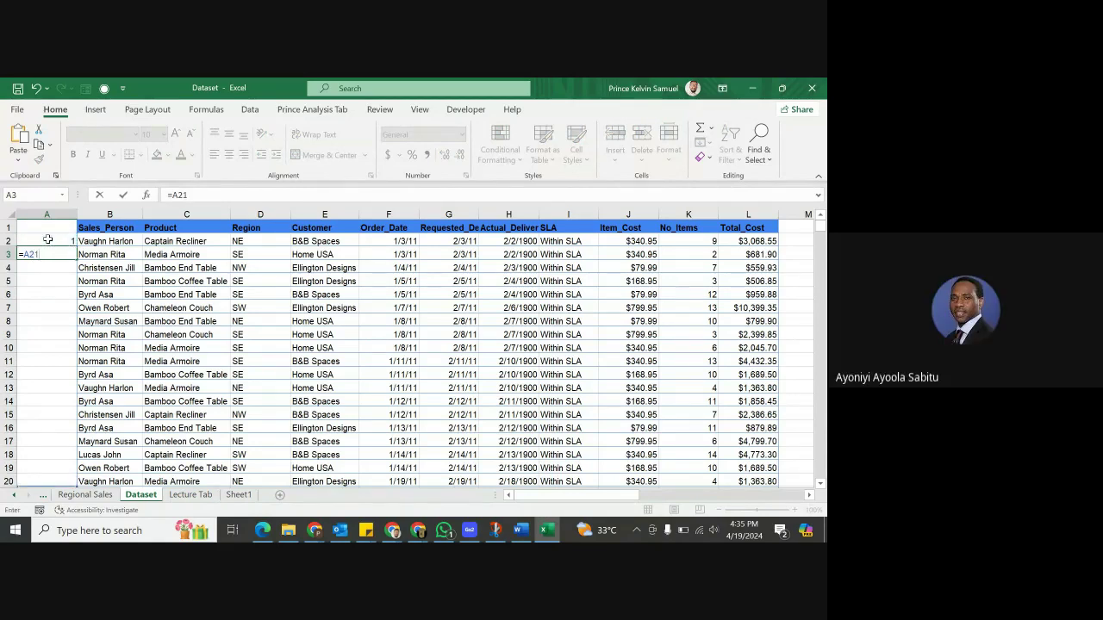
pyautogui.press('Return')
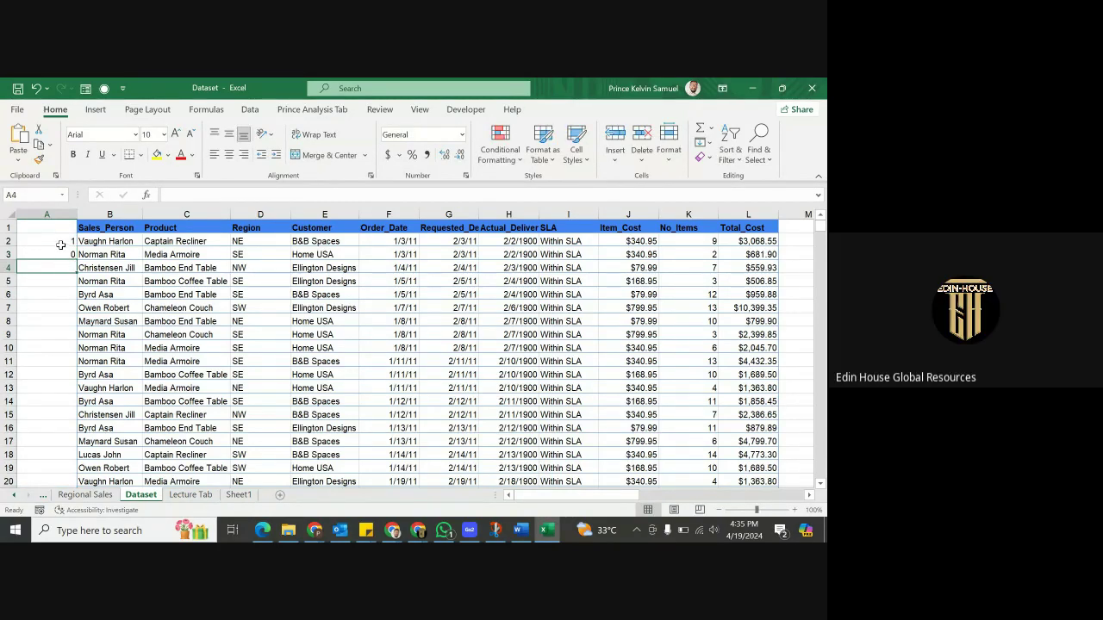
# Correct the formula in cell A3 to =A2+1
pyautogui.click(59, 253)
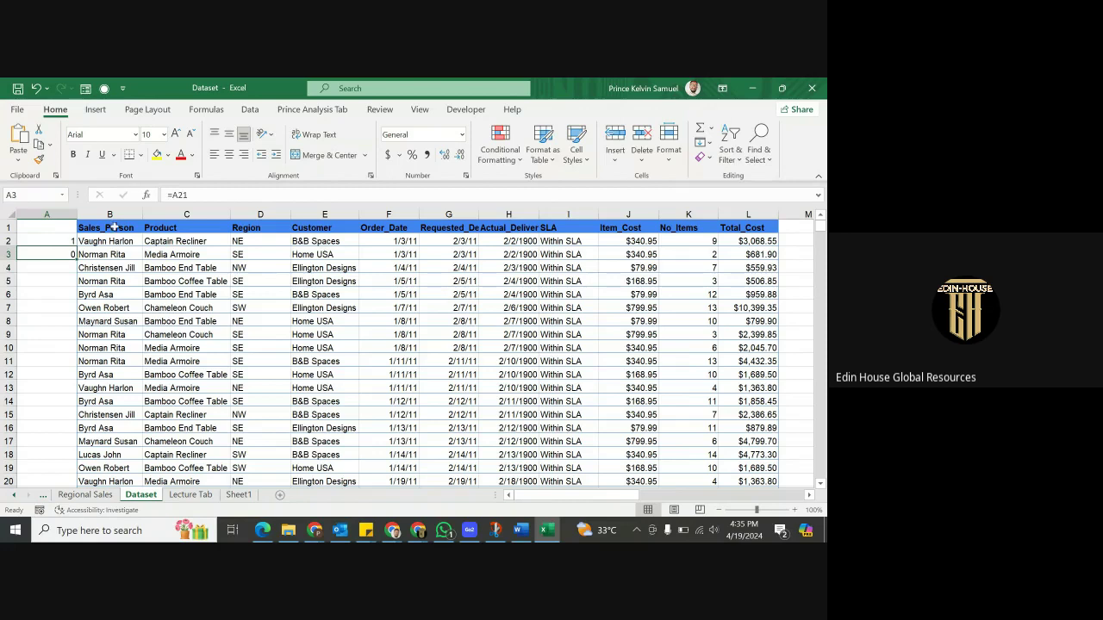
pyautogui.click(194, 196)
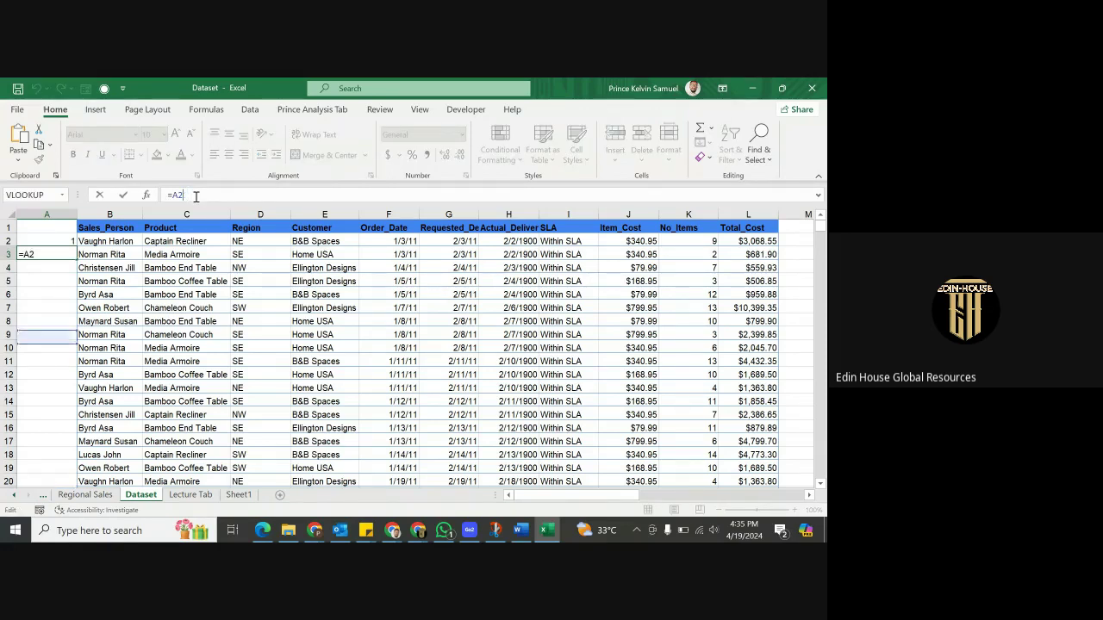
pyautogui.press('BackSpace')
pyautogui.press('BackSpace')
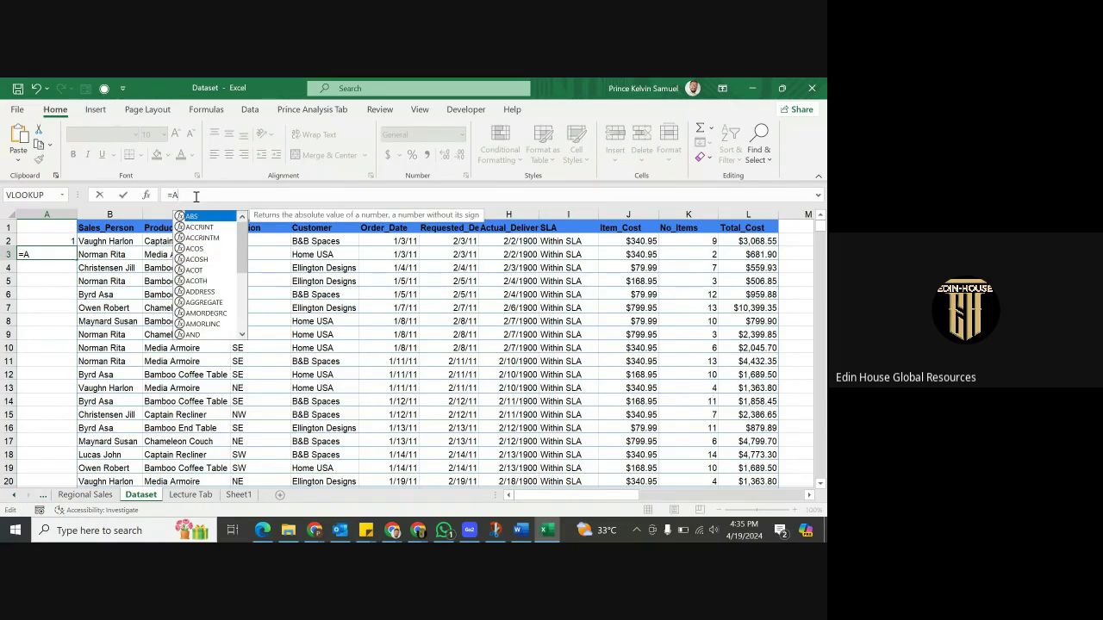
pyautogui.write('2+1')
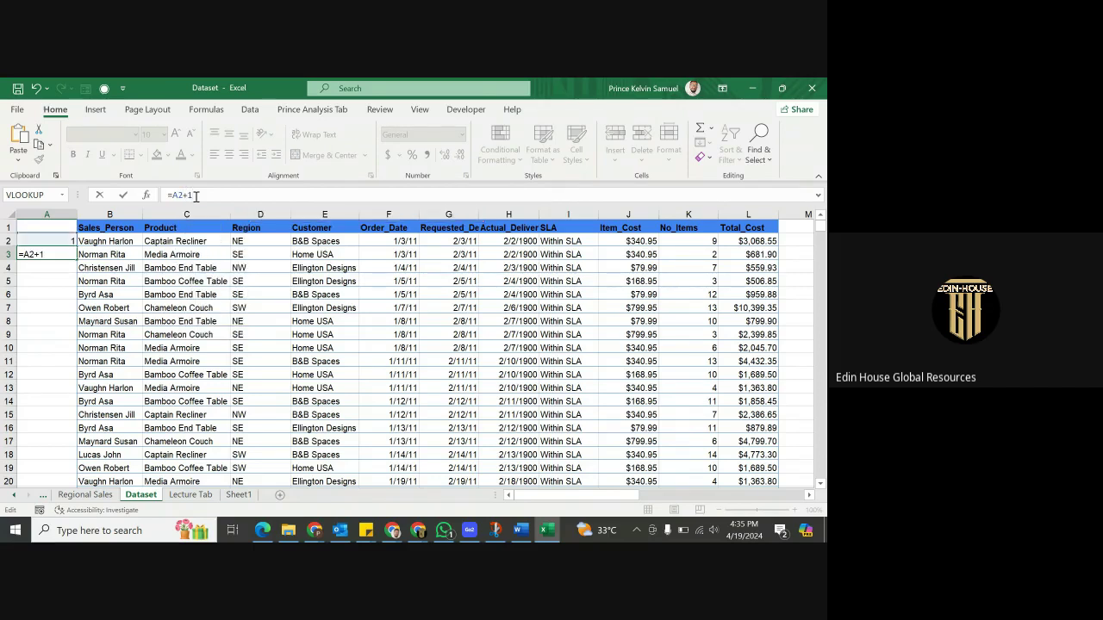
pyautogui.press('Return')
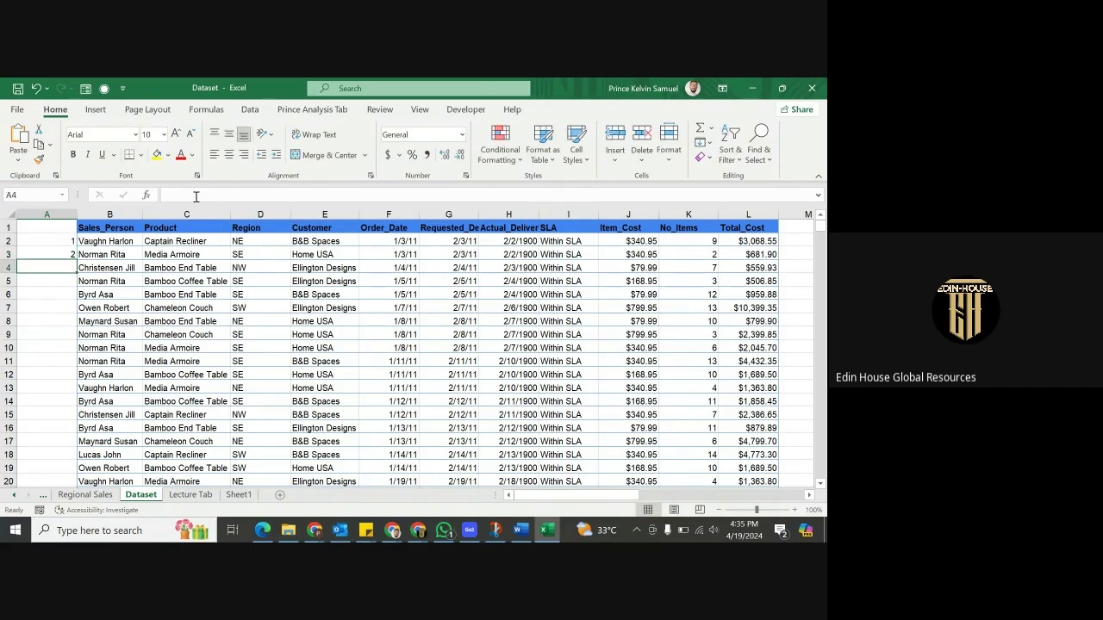
# Clear the serial numbers in A2 and A3 and delete the empty column A before Sales_Person
pyautogui.click(55, 253)
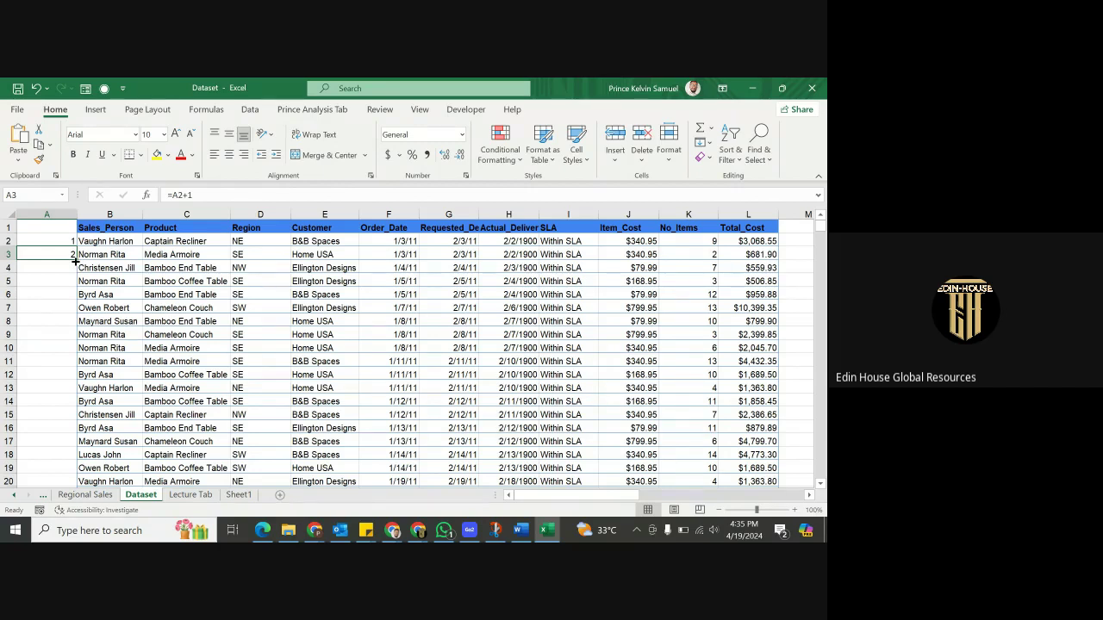
pyautogui.moveTo(59, 239); pyautogui.dragTo(60, 250)
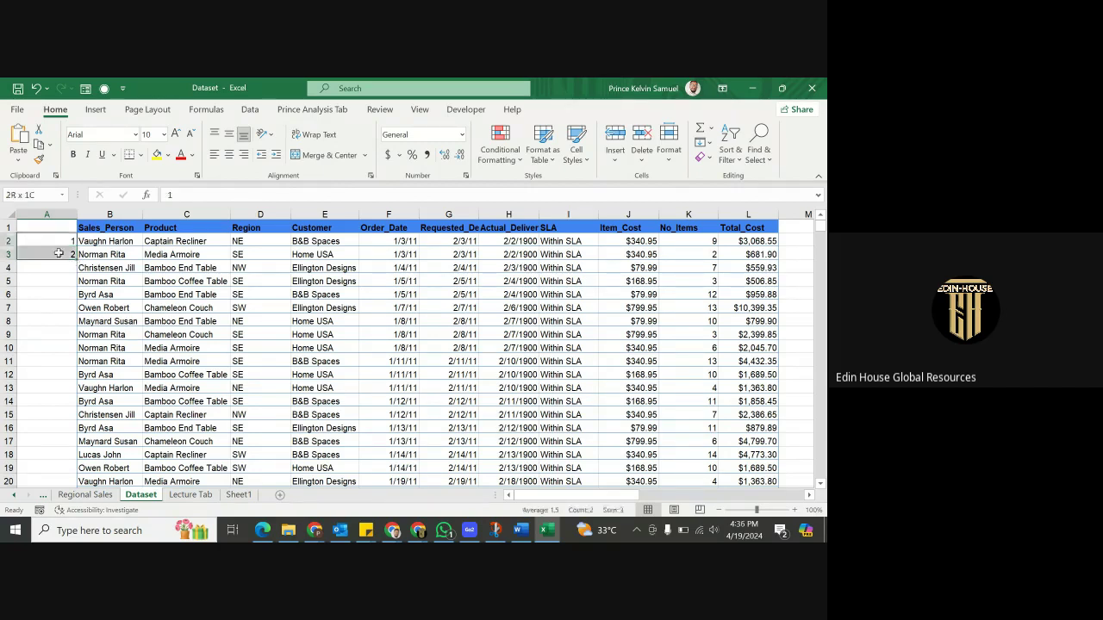
pyautogui.press('Delete')
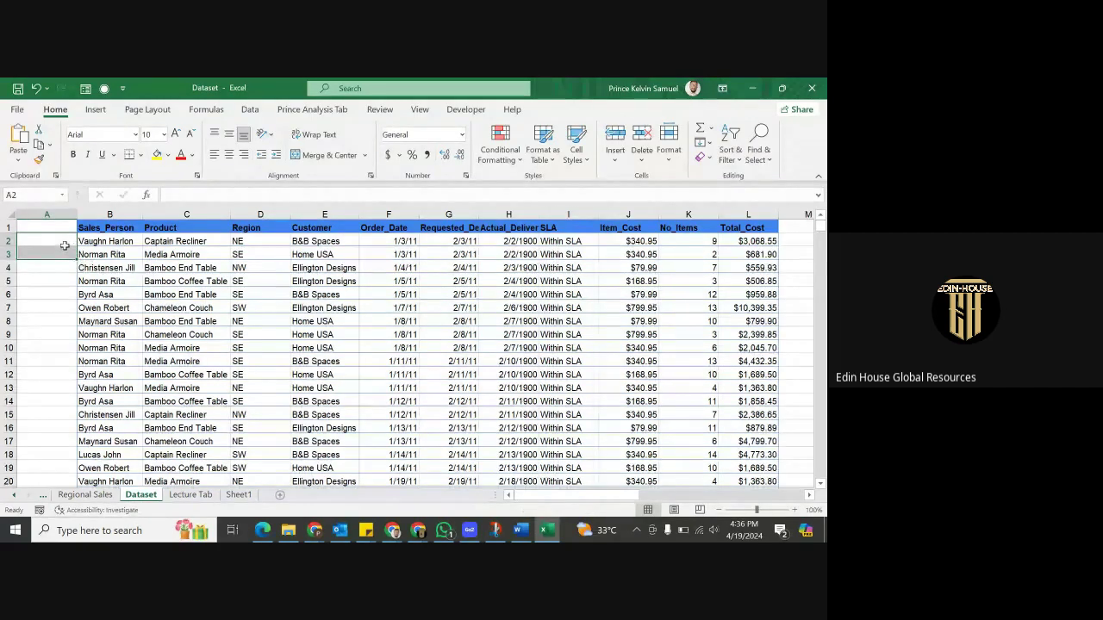
pyautogui.click(49, 215)
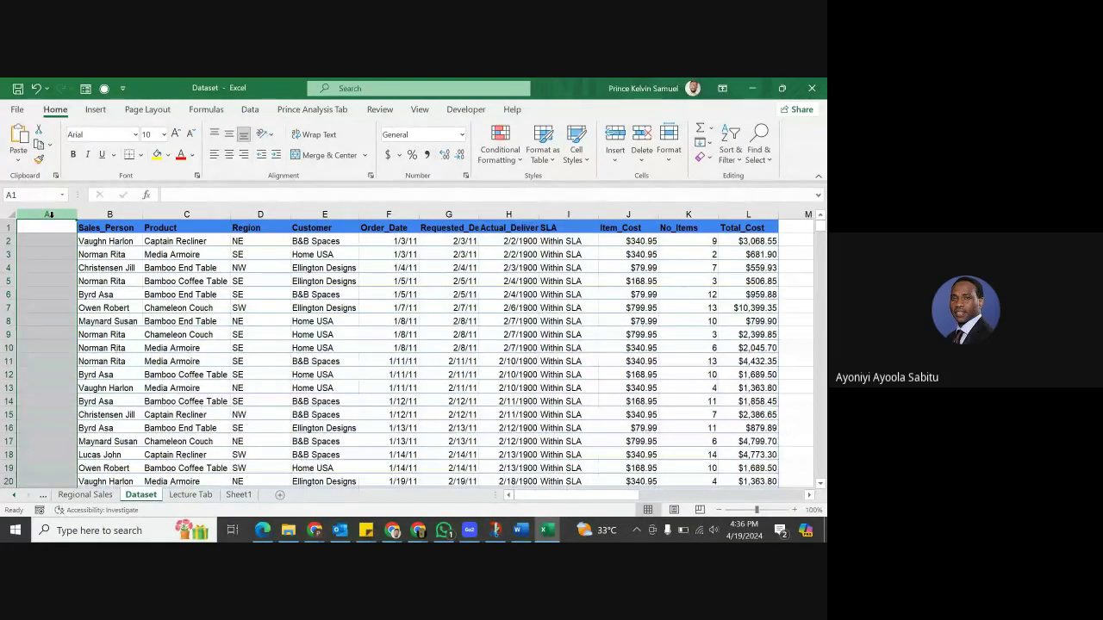
pyautogui.hotkey('ctrl', '-')
# Enter the serial numbers 1 and 2 in cells L2 and L3, beside the Total_Cost column
pyautogui.click(760, 244)
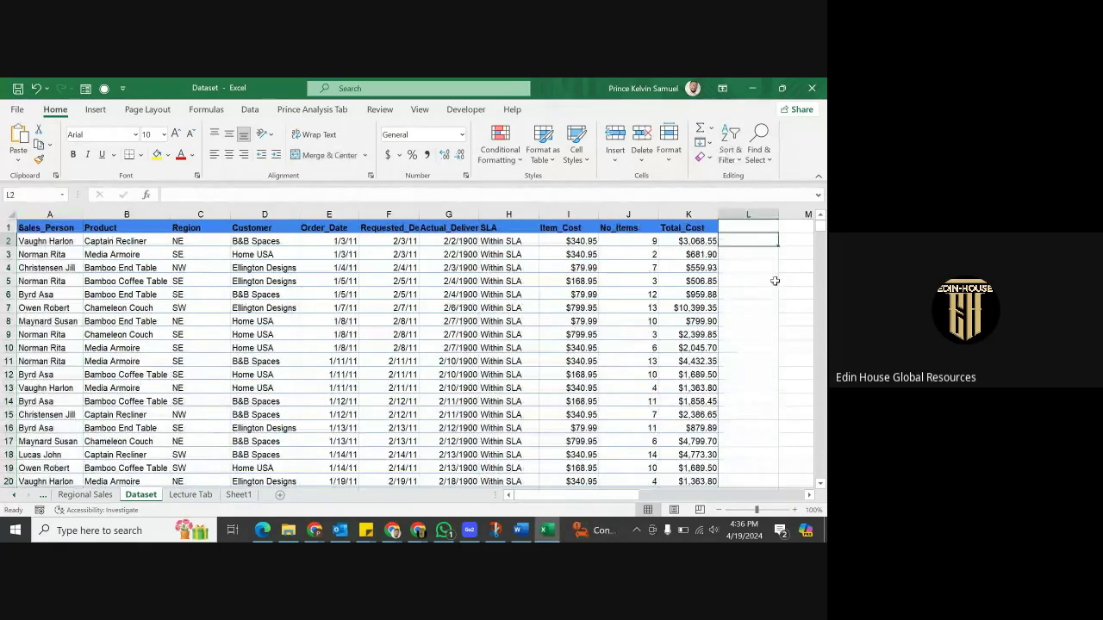
pyautogui.write('1')
pyautogui.press('Return')
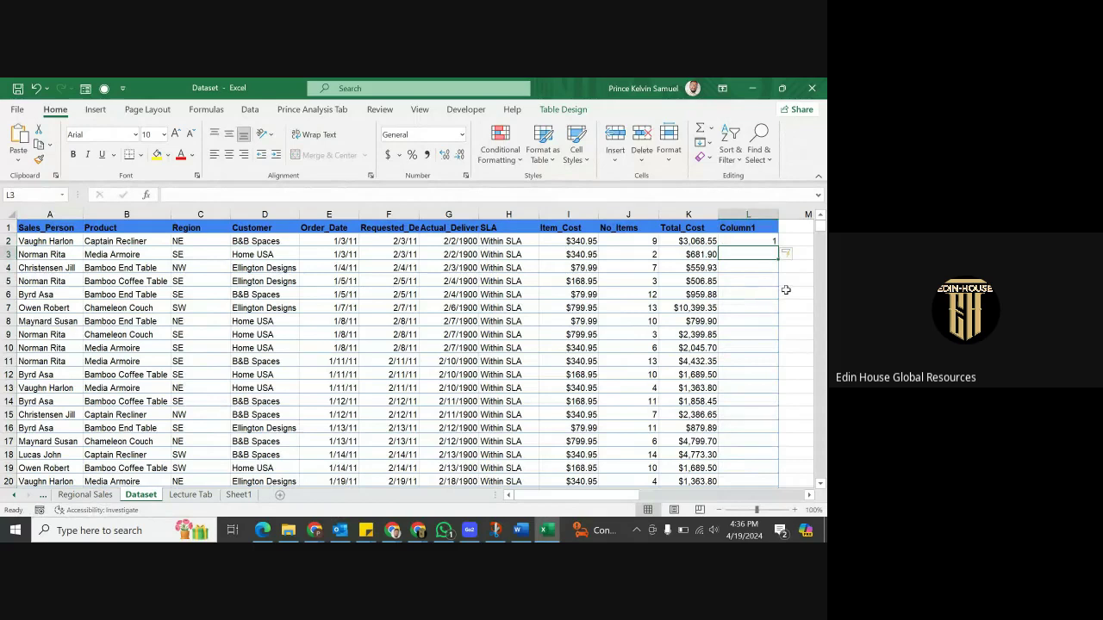
pyautogui.write('2')
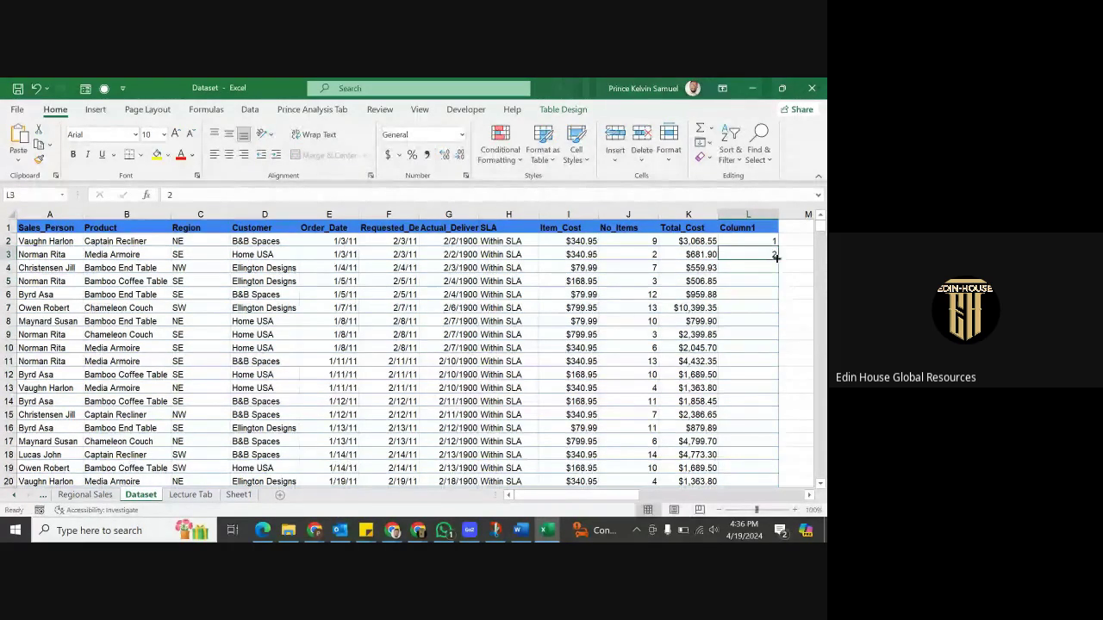
# Autofill the serial numbers from L3 down to the last row using the Fill Series option
pyautogui.doubleClick(776, 257)
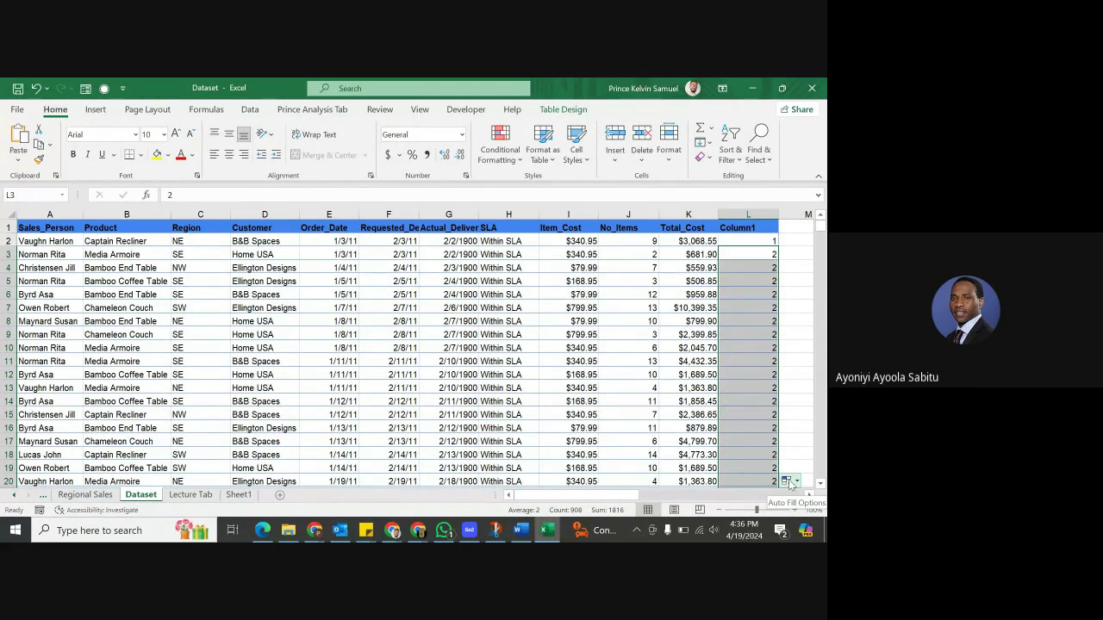
pyautogui.click(794, 484)
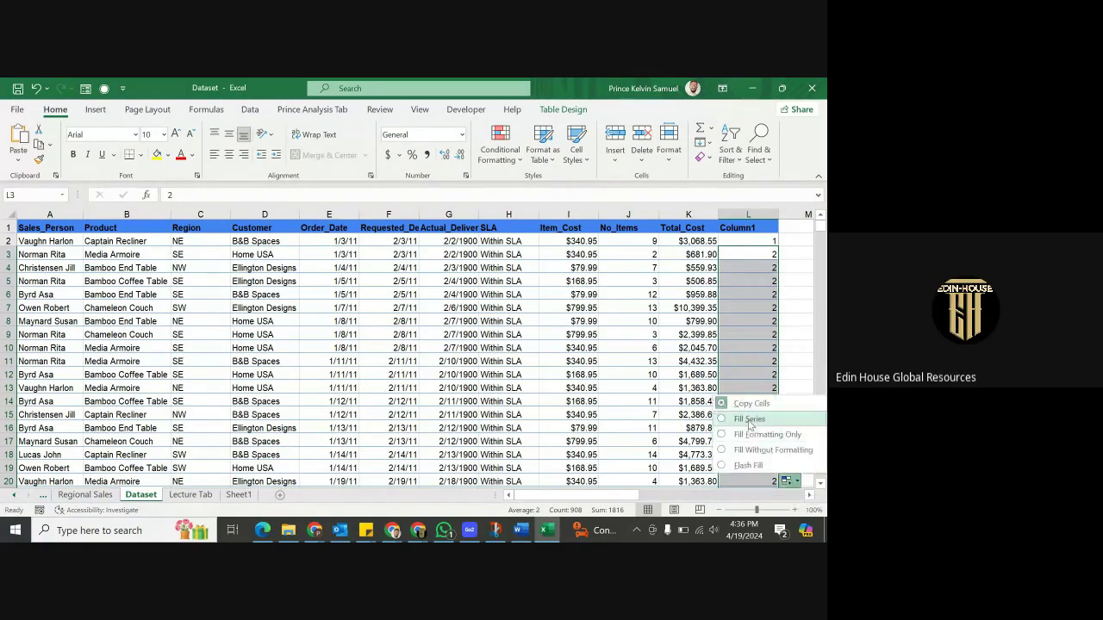
pyautogui.click(749, 420)
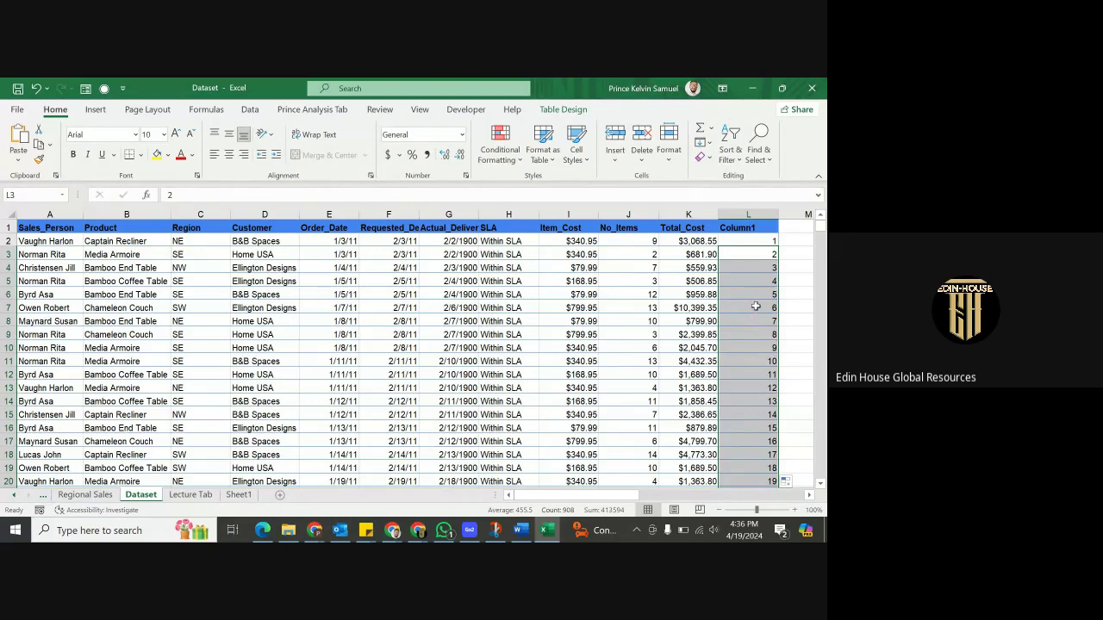
# Clear the filled series in column L and enter 1 in cell L2 again
pyautogui.press('Delete')
pyautogui.click(749, 242)
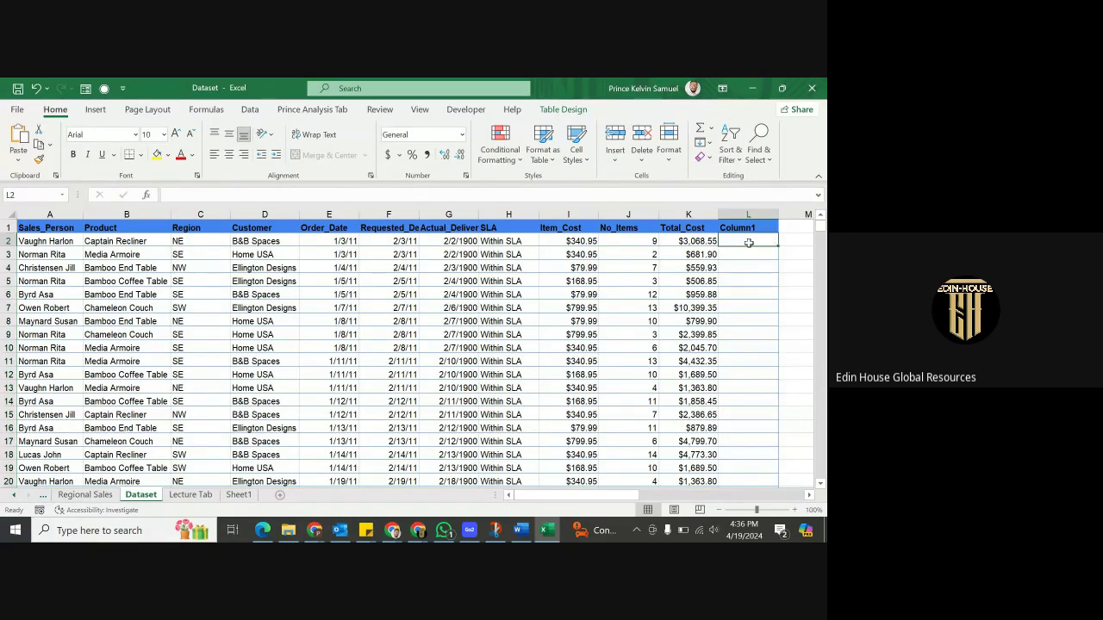
pyautogui.write('1')
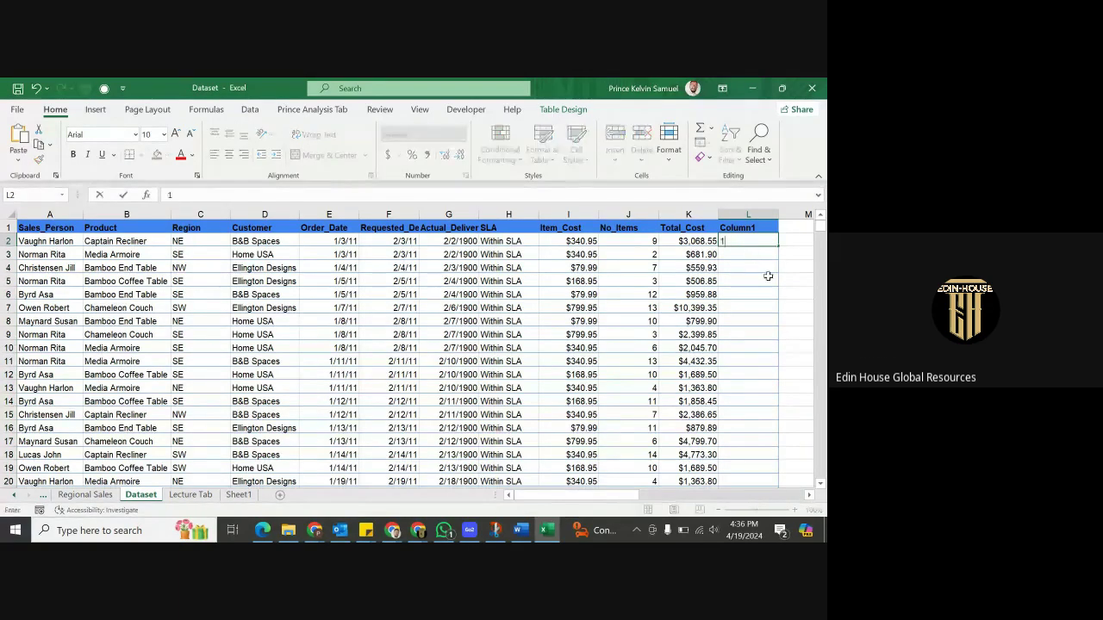
pyautogui.click(740, 256)
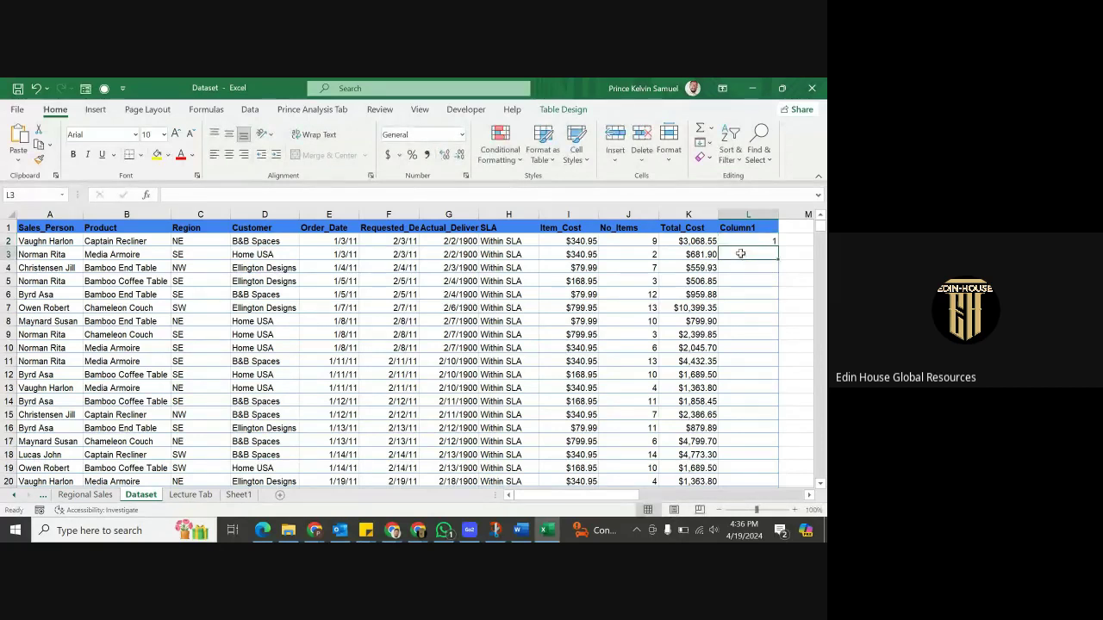
# Enter the formula =L2+1 in cell L3 and autofill it down to the last row, L910
pyautogui.write('=')
pyautogui.click(744, 242)
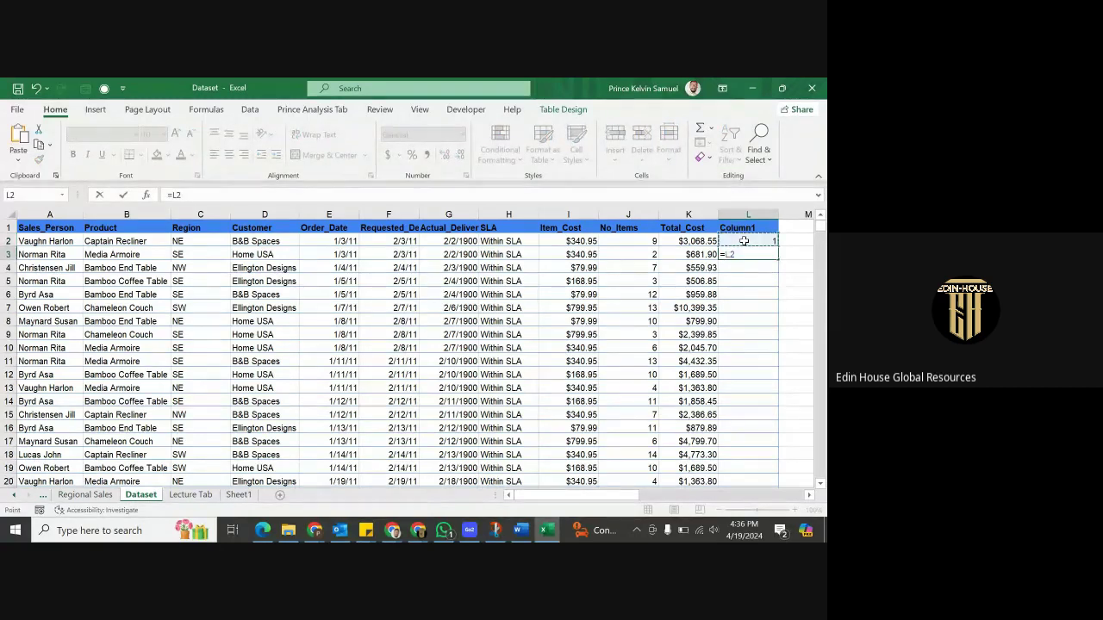
pyautogui.write('+1')
pyautogui.press('Return')
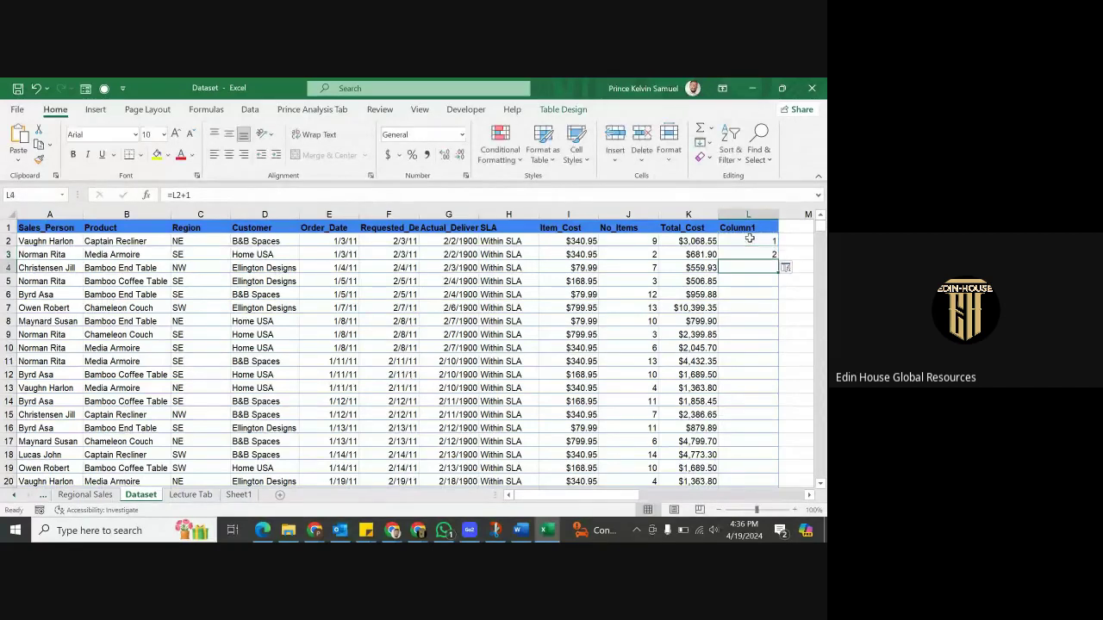
pyautogui.click(769, 255)
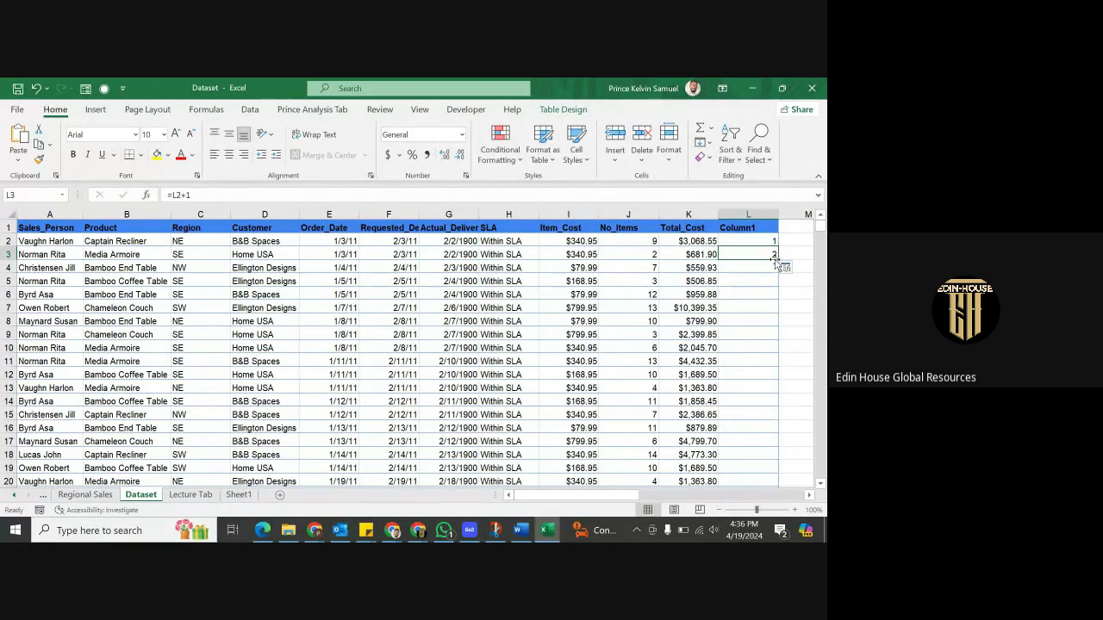
pyautogui.doubleClick(776, 258)
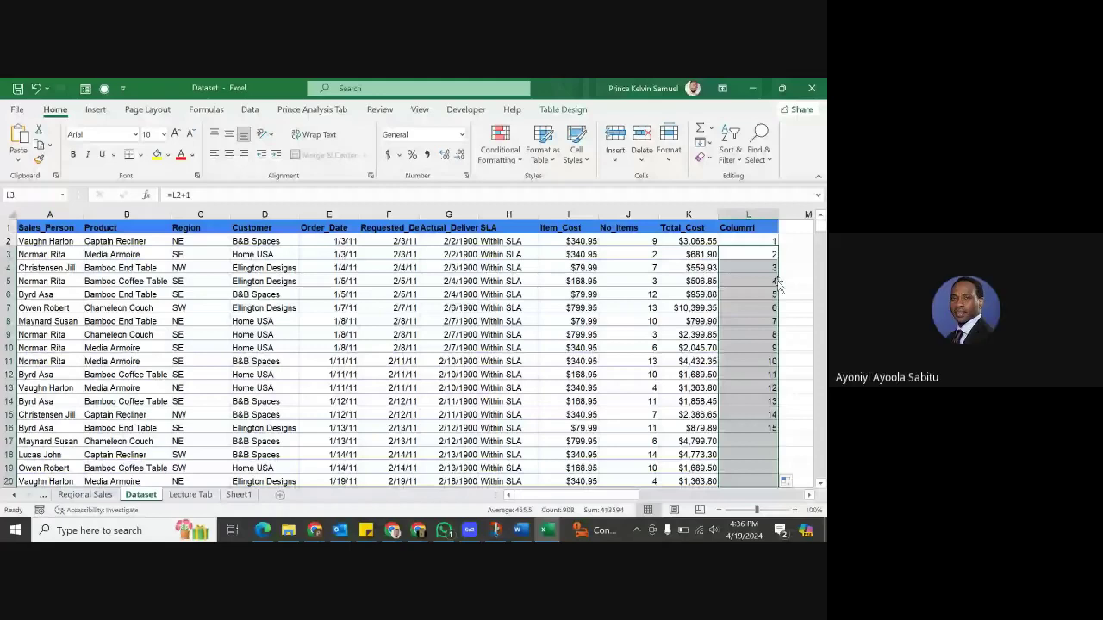
# Clear the serial numbers in Column1 from L2 down to L910
pyautogui.click(733, 243)
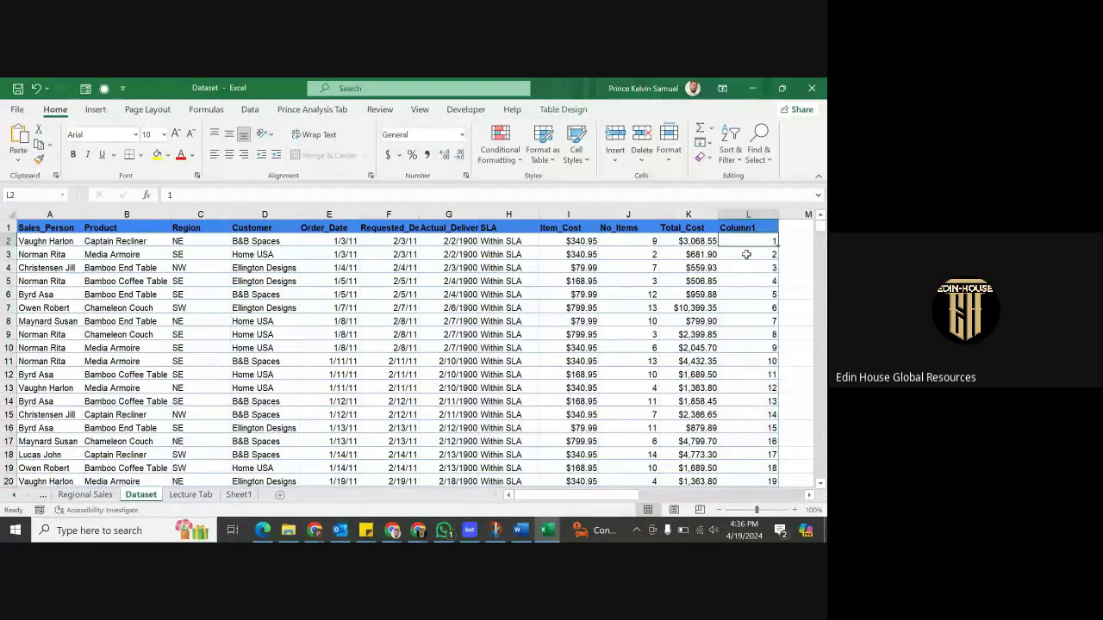
pyautogui.hotkey('ctrl', 'Down')
pyautogui.hotkey('ctrl', 'Up')
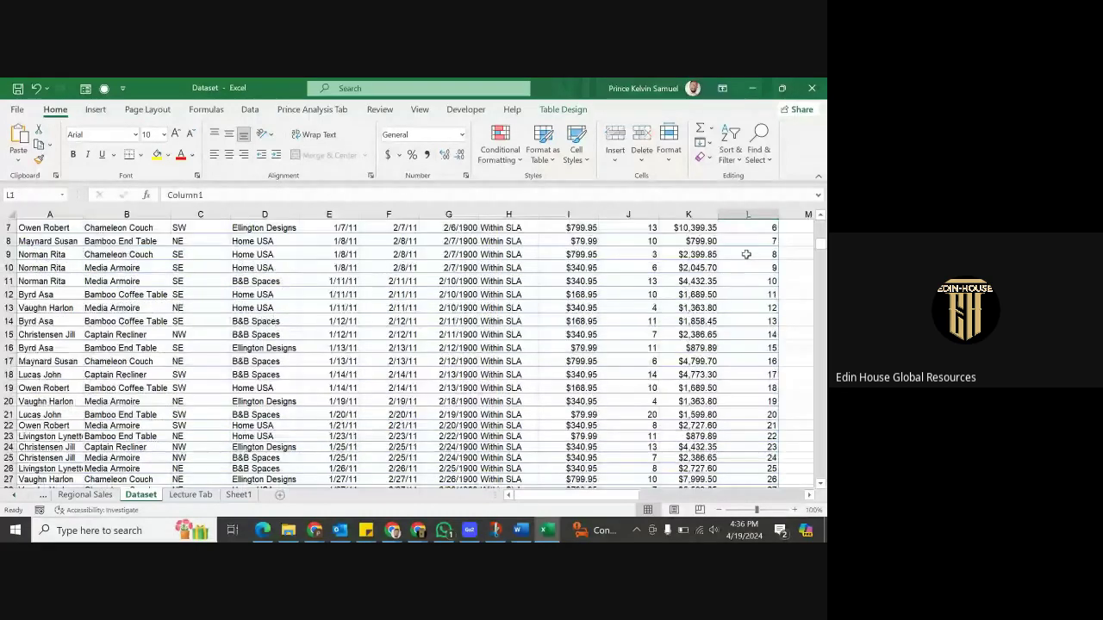
pyautogui.hotkey('ctrl', 'shift', 'Down')
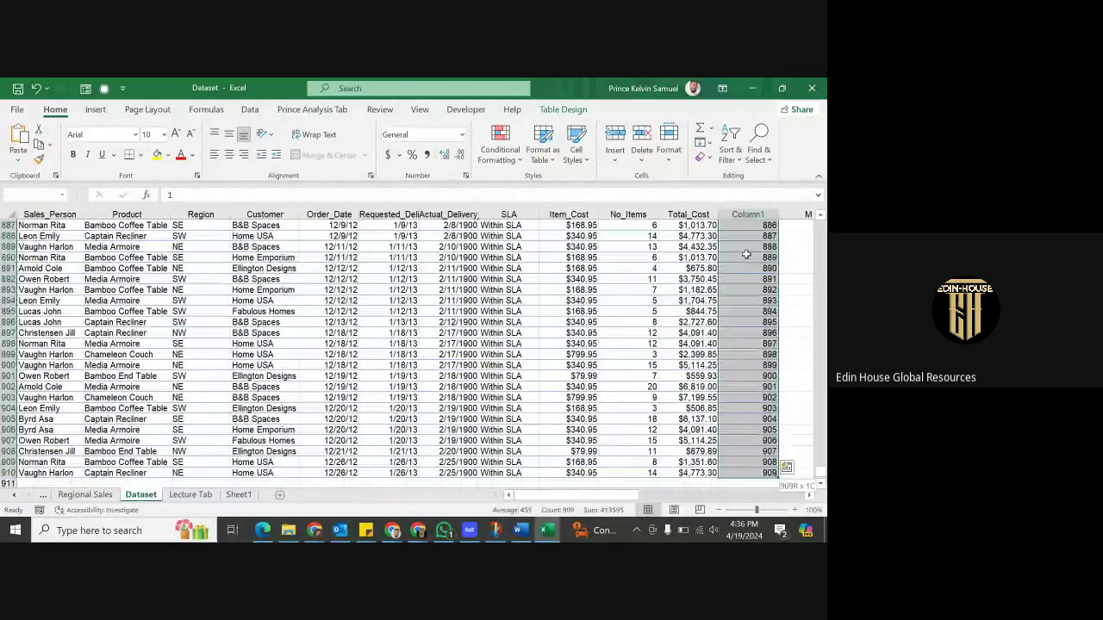
pyautogui.hotkey('ctrl', 'BackSpace')
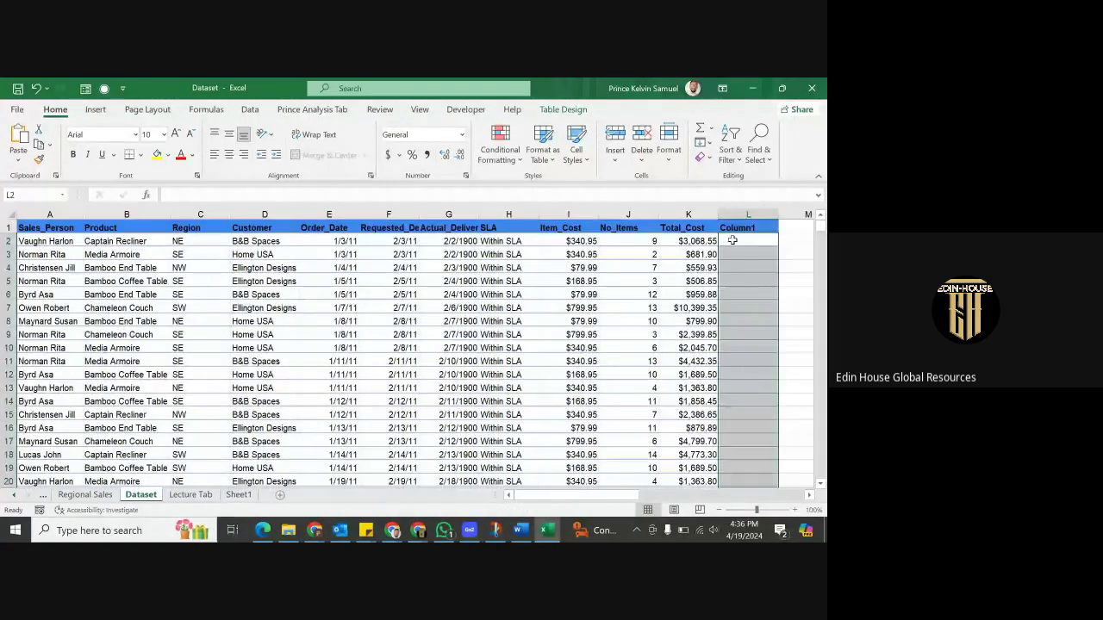
# Enter the formula =SEQUENCE([@[Total_Cost]]) in cell L2 to try numbering the rows of Column1
pyautogui.click(732, 241)
pyautogui.write('=')
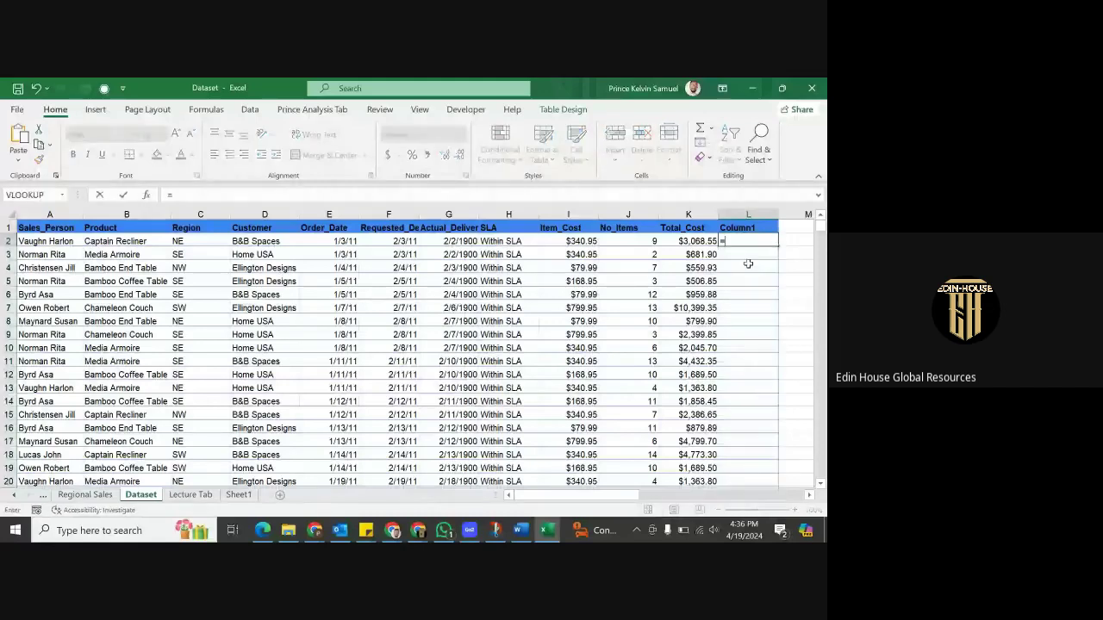
pyautogui.write('se')
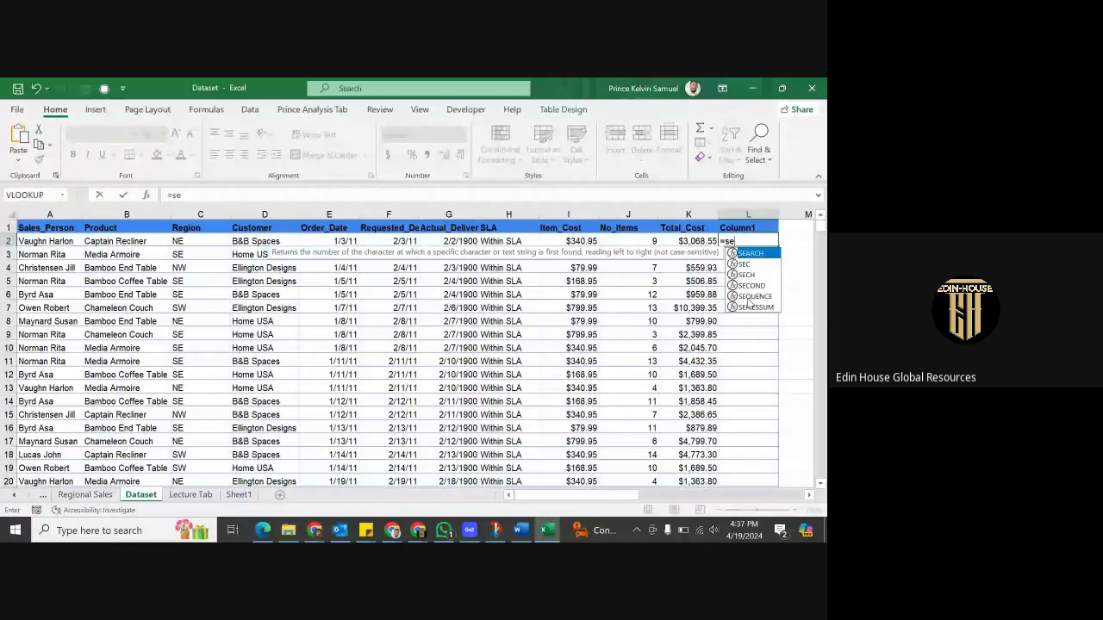
pyautogui.click(748, 297)
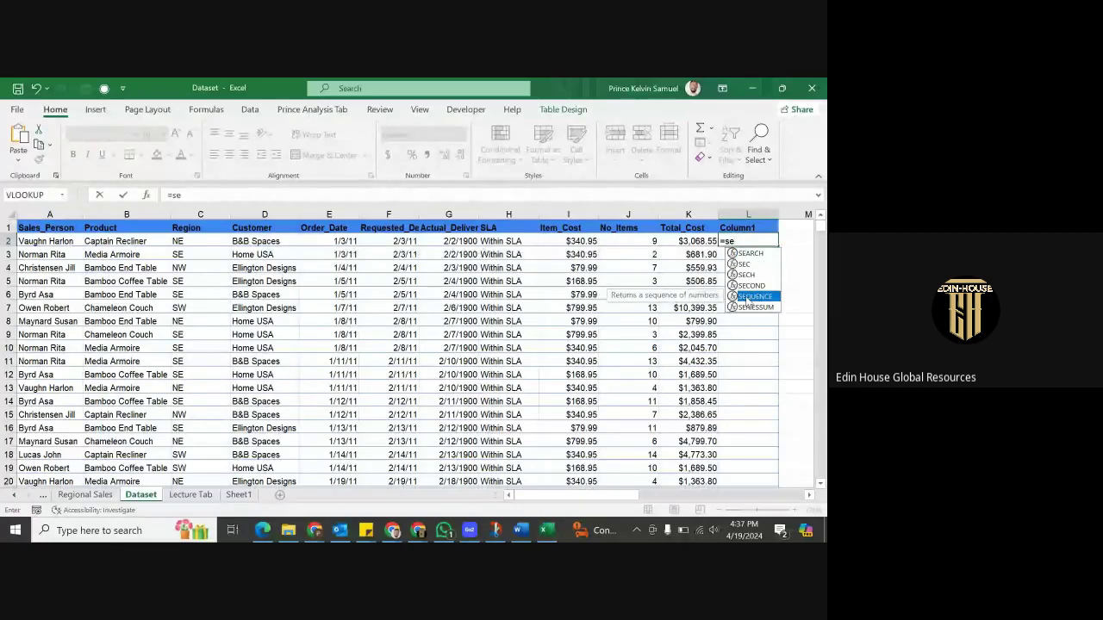
pyautogui.doubleClick(748, 297)
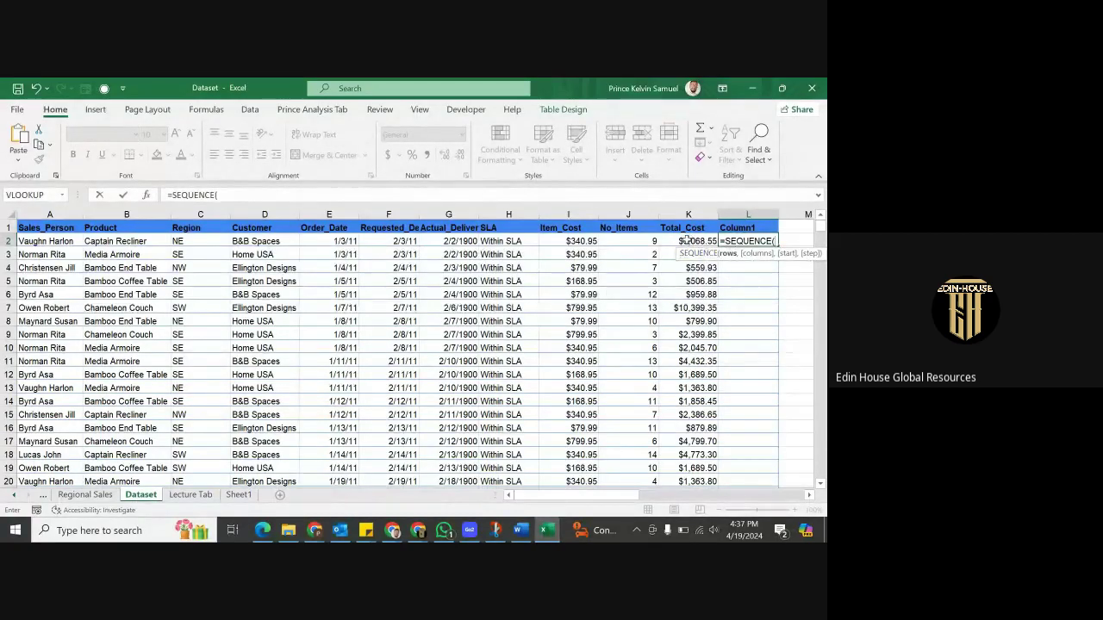
pyautogui.click(687, 241)
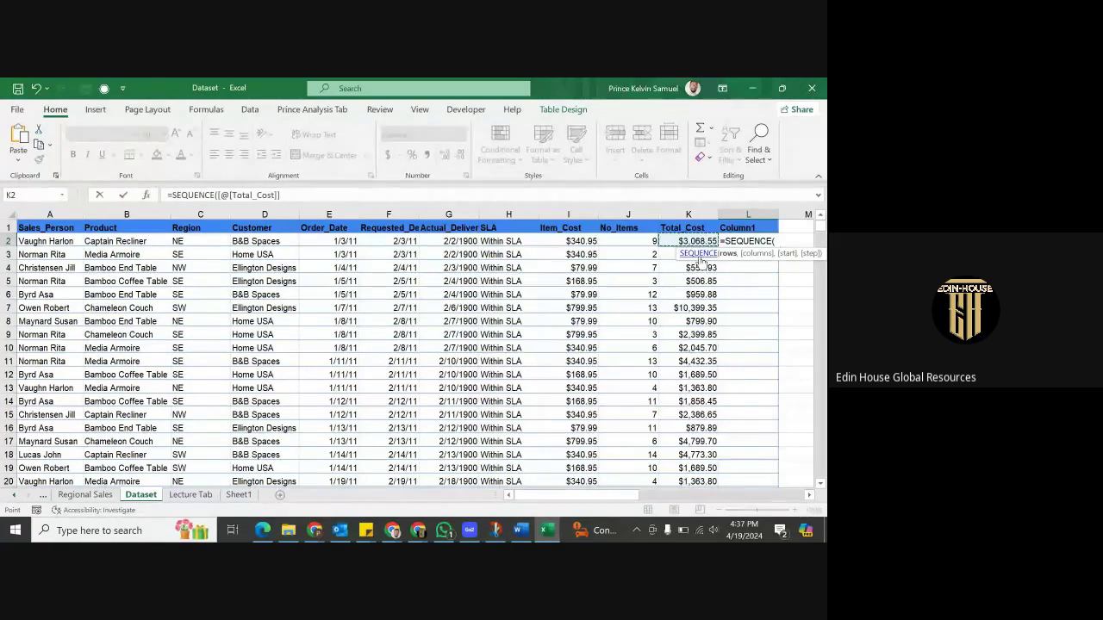
pyautogui.press('Return')
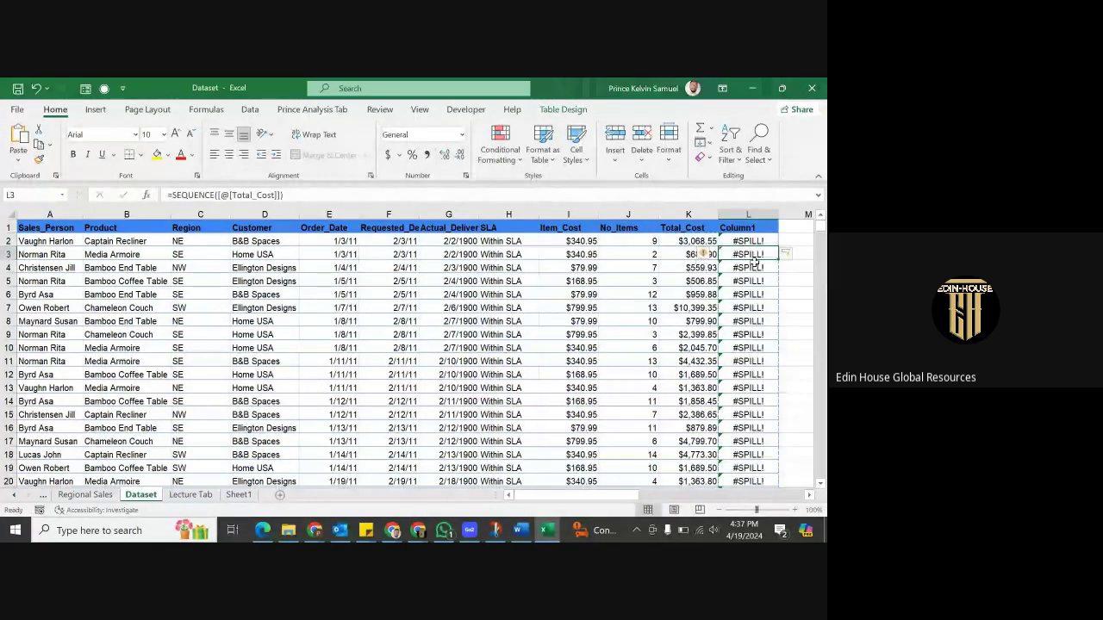
# Edit the SEQUENCE formula in Column1 so its rows argument covers the whole column, giving =SEQUENCE([Total_Cost])
pyautogui.click(752, 241)
pyautogui.doubleClick(752, 241)
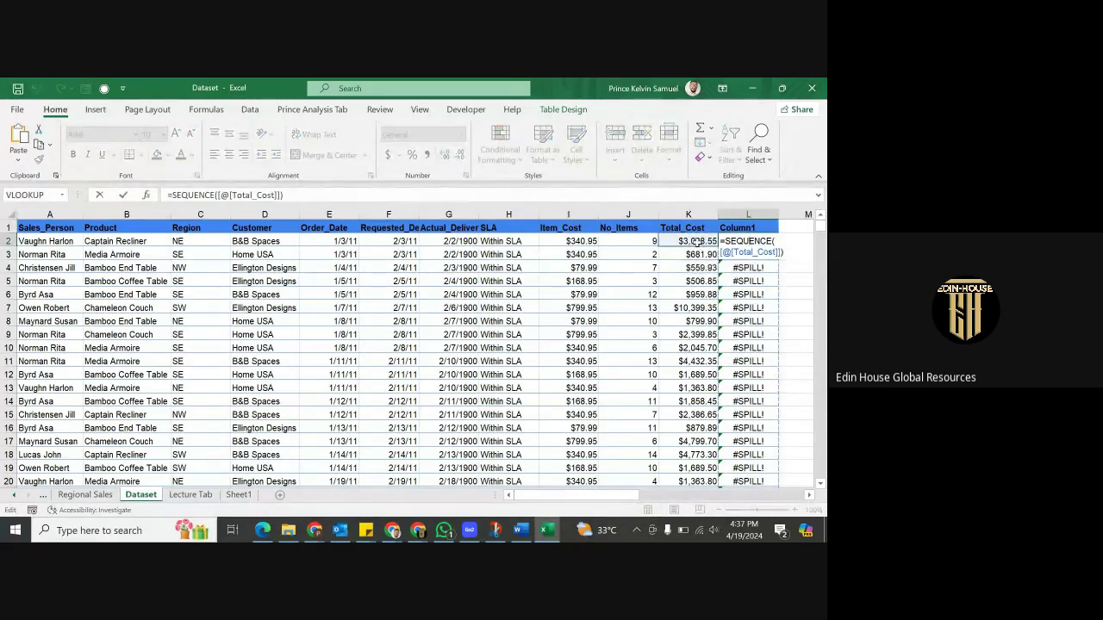
pyautogui.click(697, 242)
pyautogui.doubleClick(750, 242)
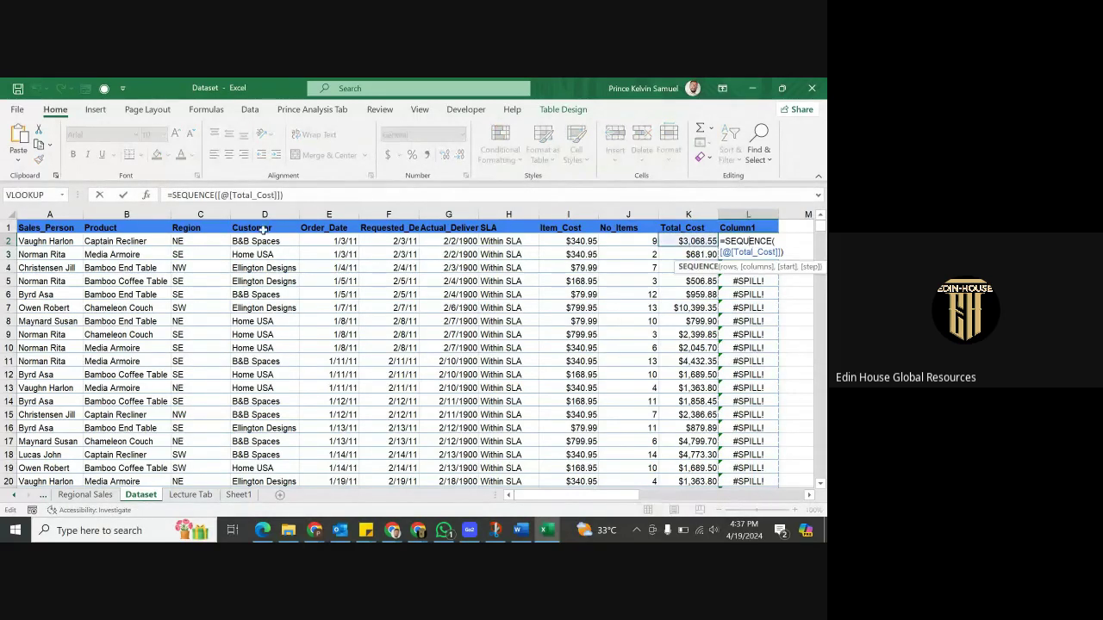
pyautogui.click(280, 195)
pyautogui.press('BackSpace')
pyautogui.press('BackSpace')
pyautogui.press('BackSpace')
pyautogui.press('BackSpace')
pyautogui.press('BackSpace')
pyautogui.press('BackSpace')
pyautogui.press('BackSpace')
pyautogui.press('BackSpace')
pyautogui.press('BackSpace')
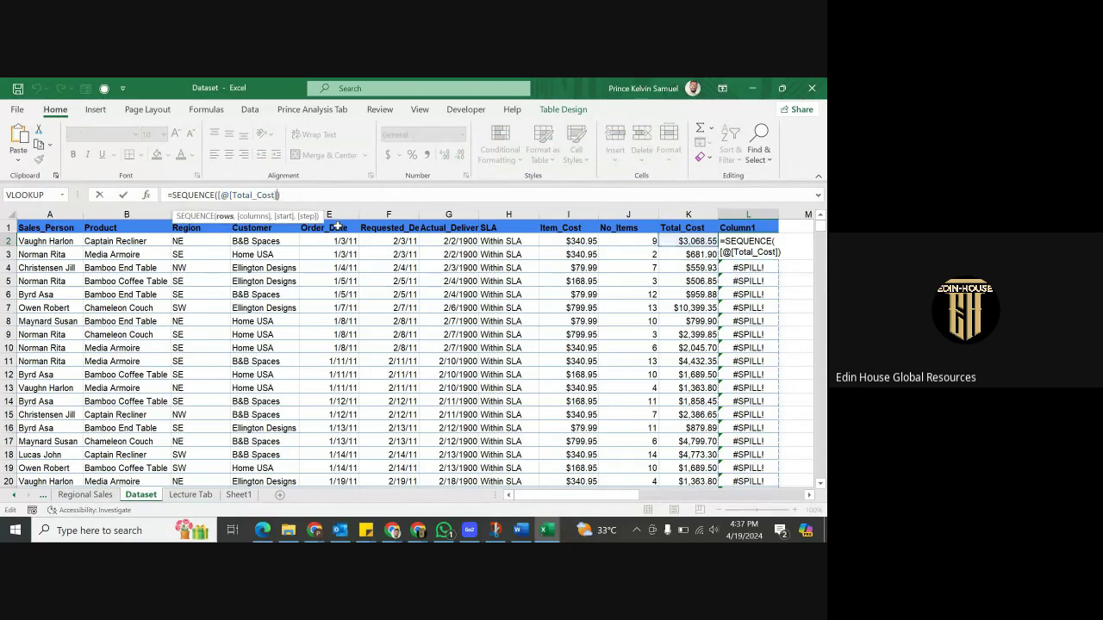
pyautogui.press('BackSpace')
pyautogui.press('BackSpace')
pyautogui.press('BackSpace')
pyautogui.press('BackSpace')
pyautogui.press('BackSpace')
pyautogui.press('BackSpace')
pyautogui.press('BackSpace')
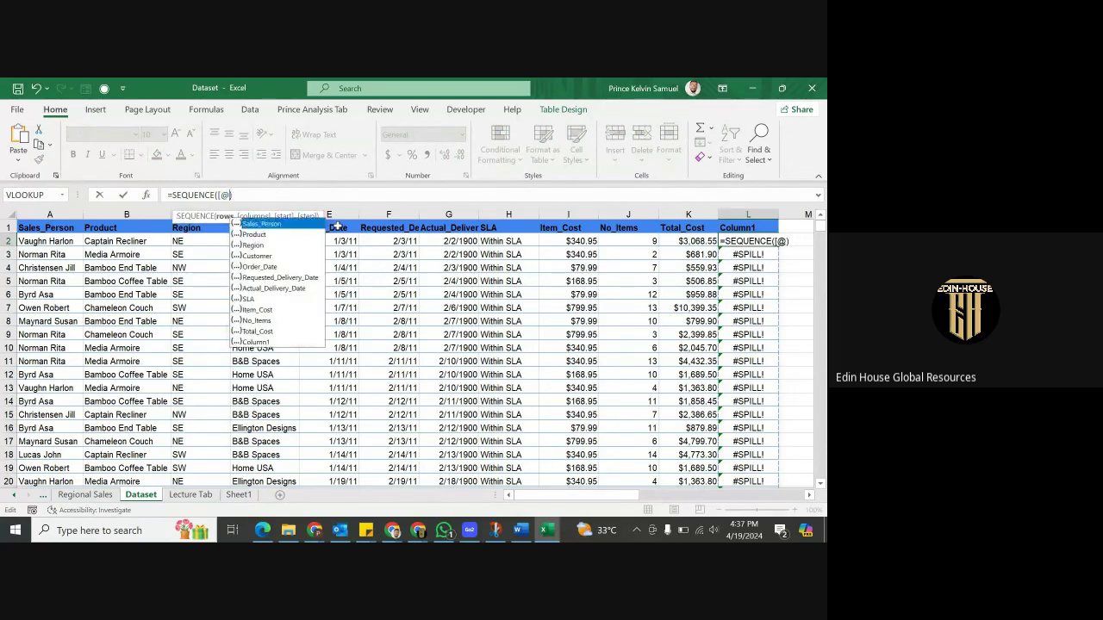
pyautogui.write(')')
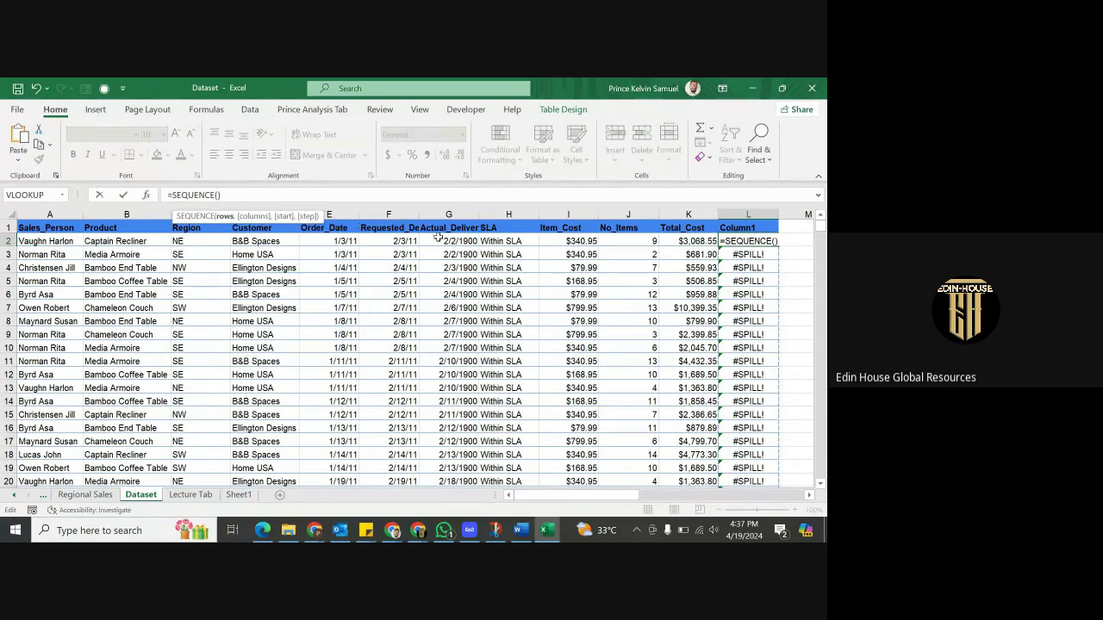
pyautogui.click(692, 241)
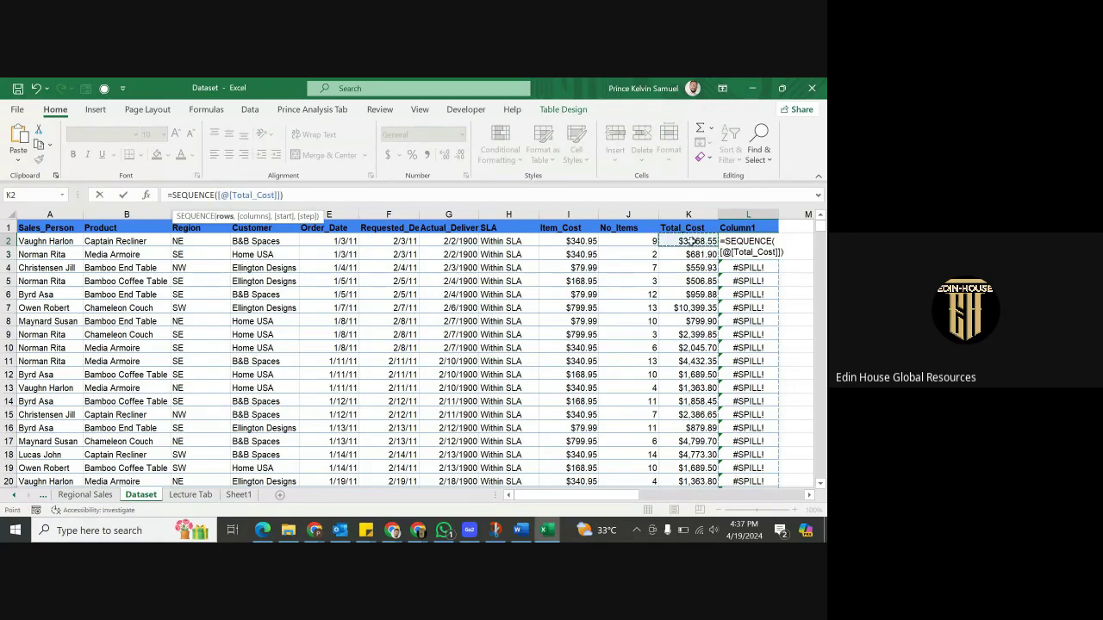
pyautogui.hotkey('ctrl', 'shift', 'Down')
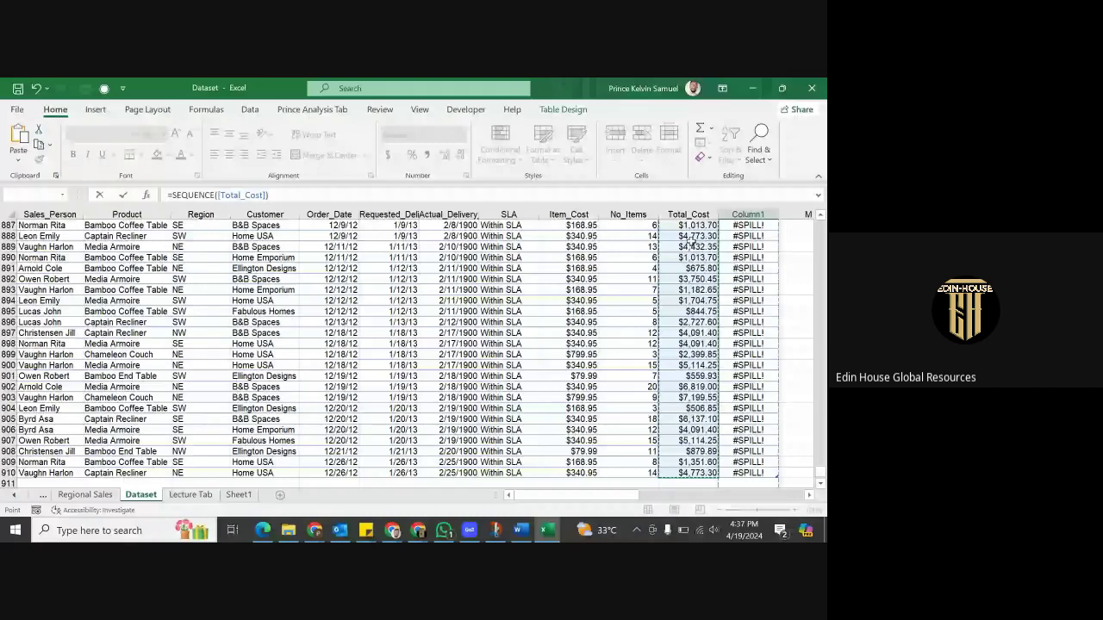
pyautogui.click(320, 197)
pyautogui.click(372, 196)
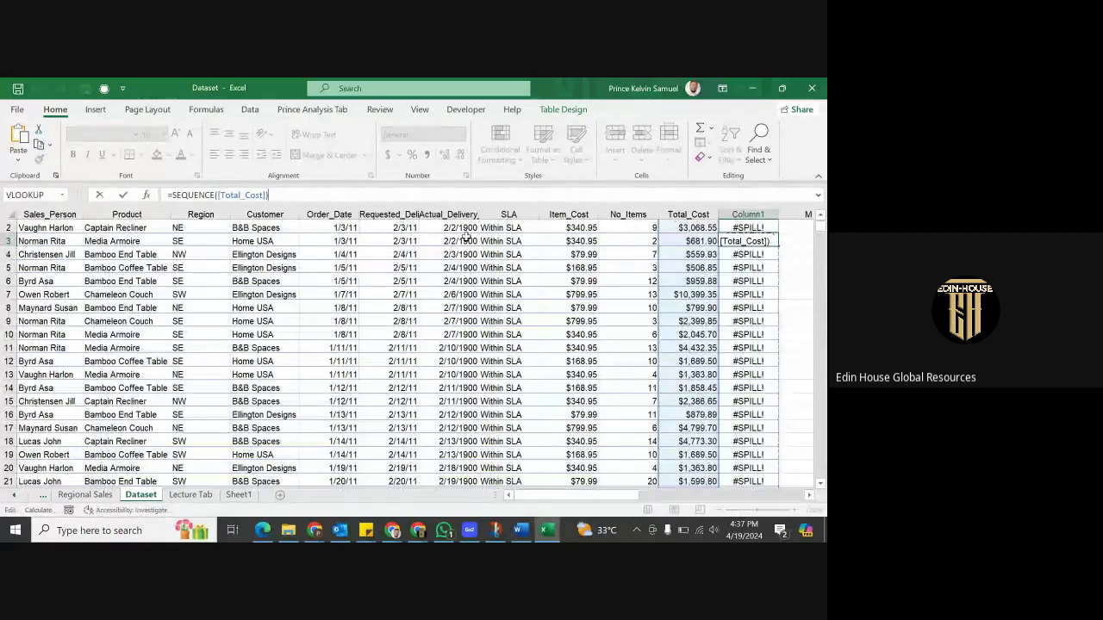
pyautogui.click(751, 283)
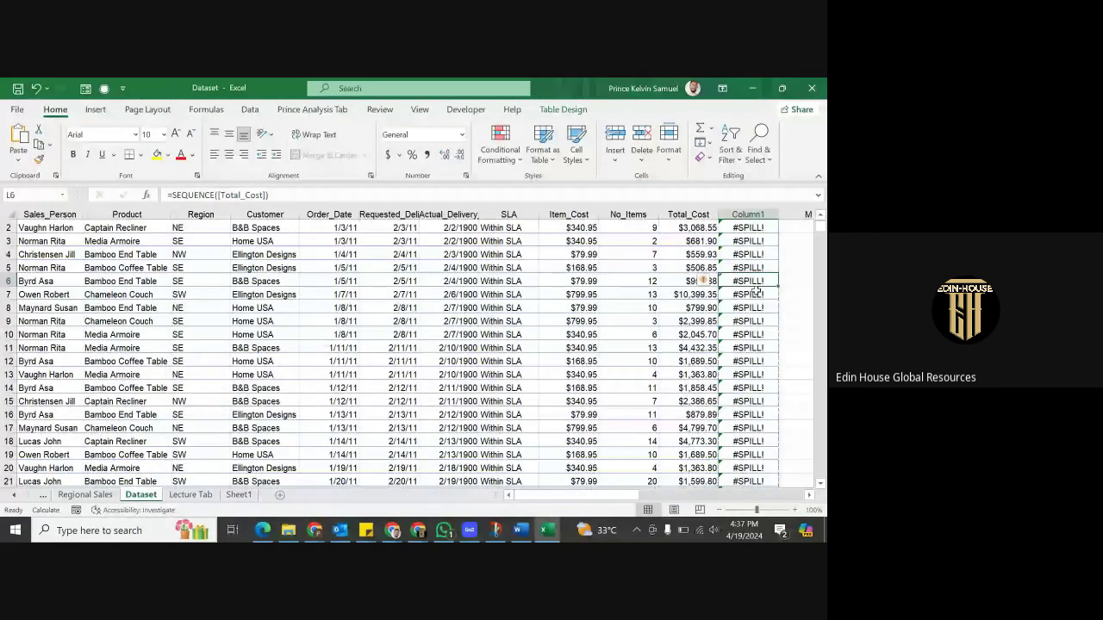
# Clear the SEQUENCE formulas from Column1, cells L2 down to L910
pyautogui.click(760, 237)
pyautogui.hotkey('ctrl', 'shift', 'Down')
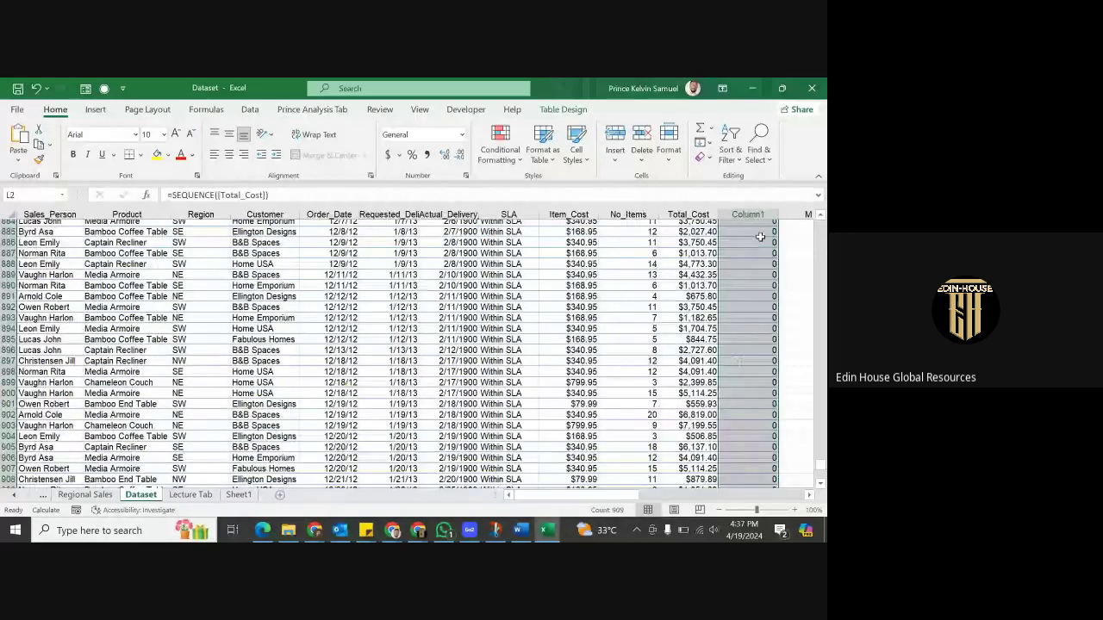
pyautogui.hotkey('ctrl', 'Up')
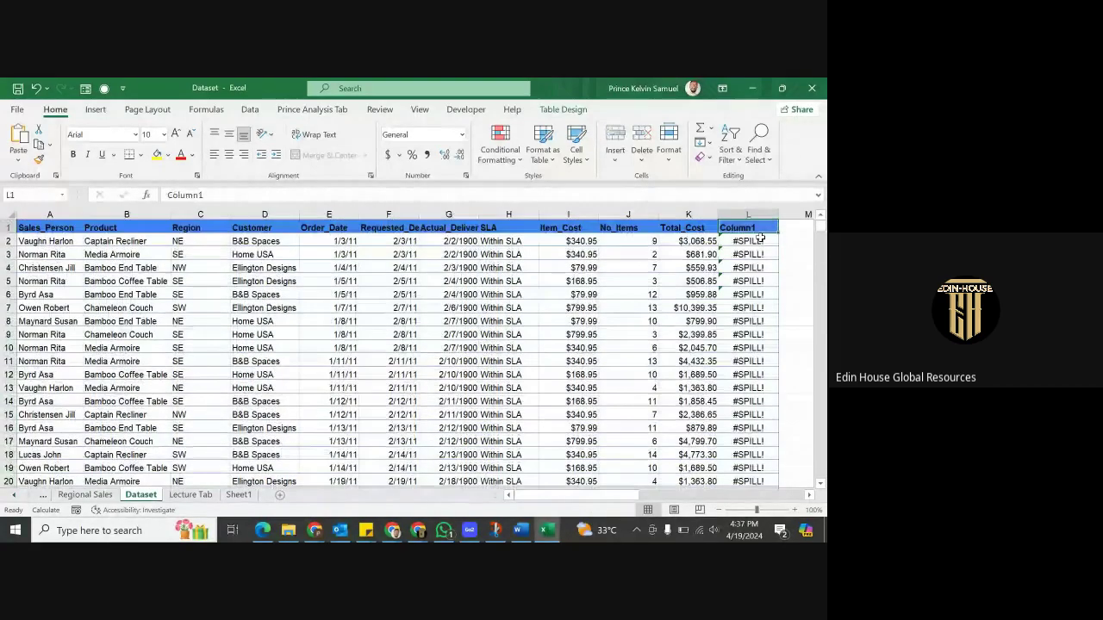
pyautogui.click(760, 238)
pyautogui.hotkey('ctrl', 'shift', 'Down')
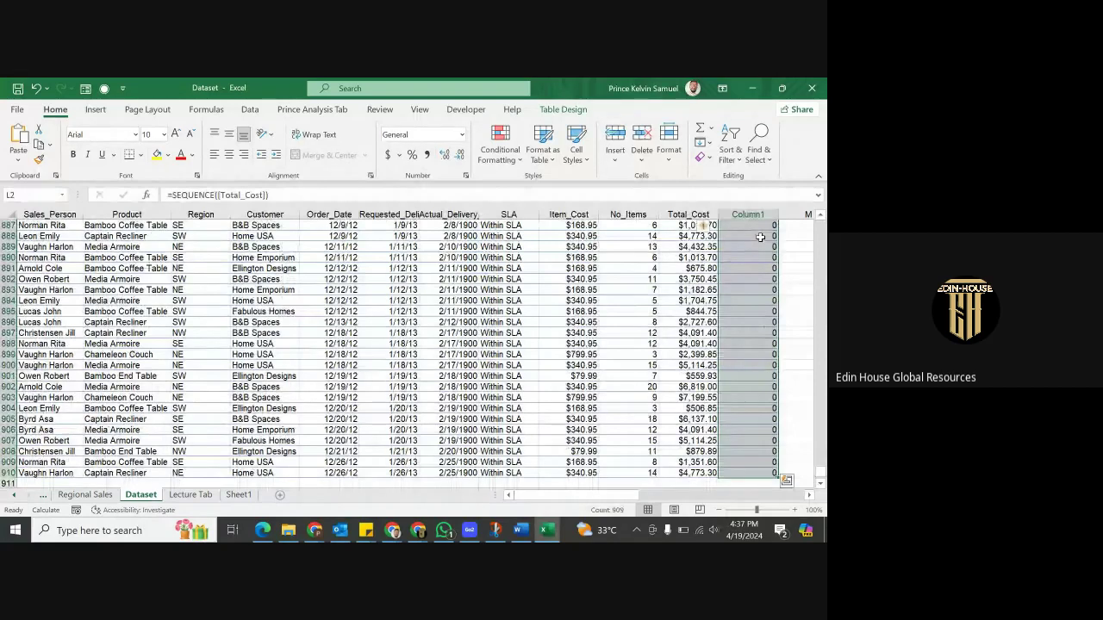
pyautogui.scroll(7, 760, 238)
# Enter =SEQUENCE([Total_Cost]) in cell L2, referencing the Total_Cost values from K2 down to K910
pyautogui.write('=')
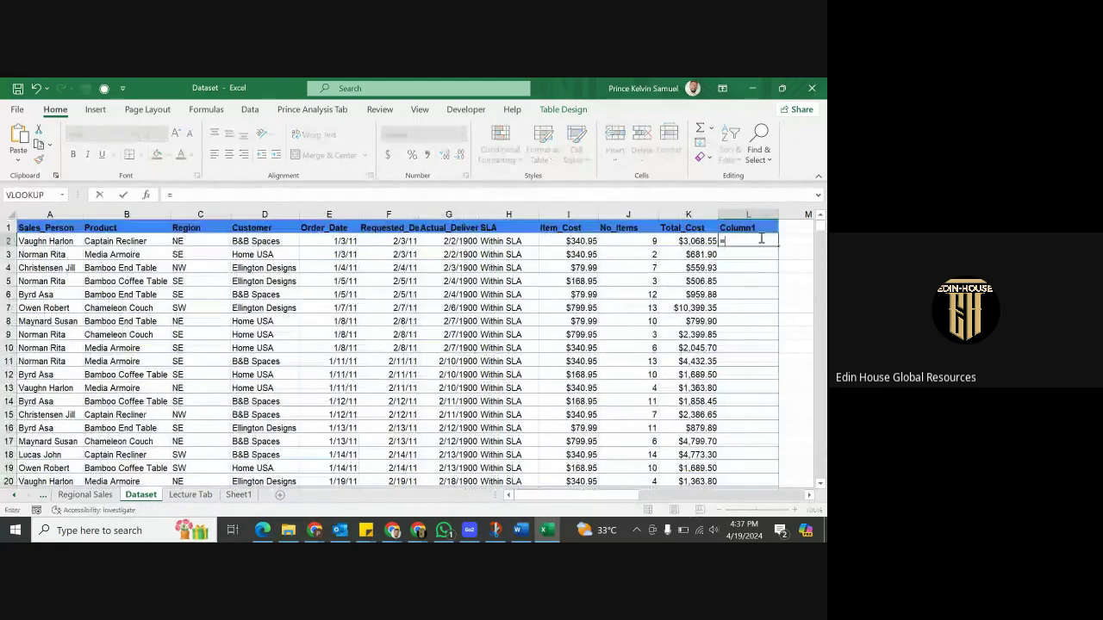
pyautogui.write('Seq')
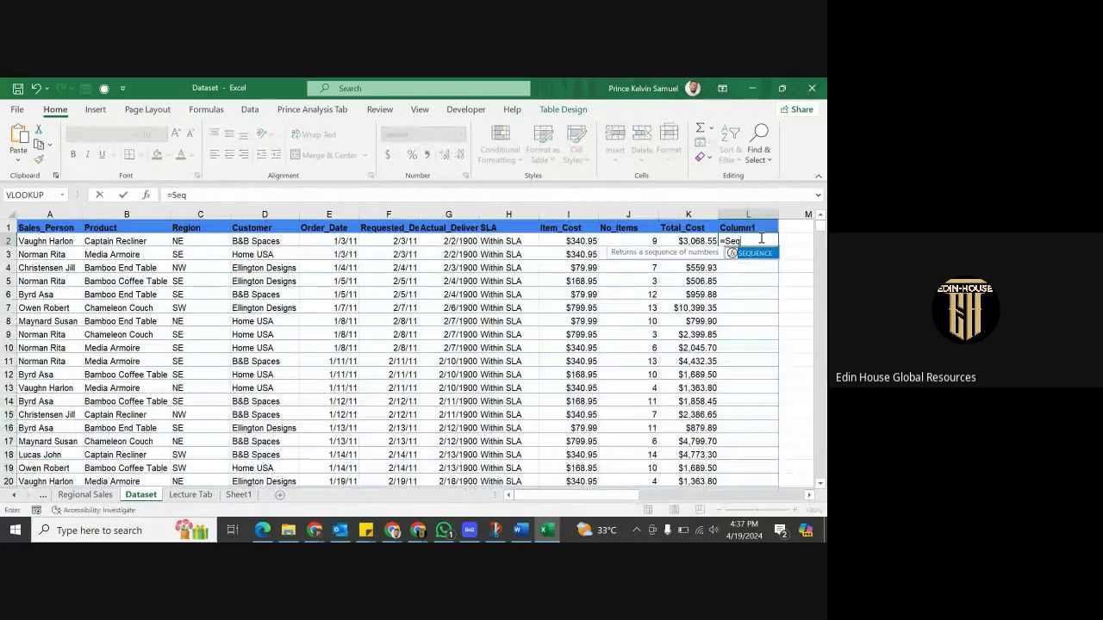
pyautogui.write('u')
pyautogui.press('Tab')
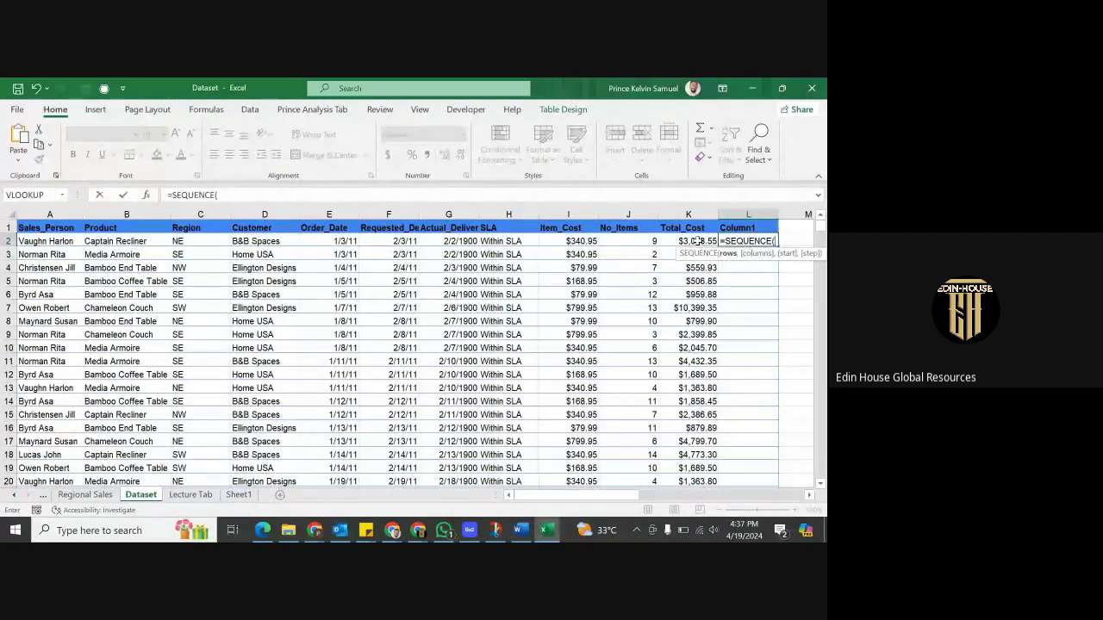
pyautogui.click(696, 242)
pyautogui.hotkey('ctrl', 'shift', 'Down')
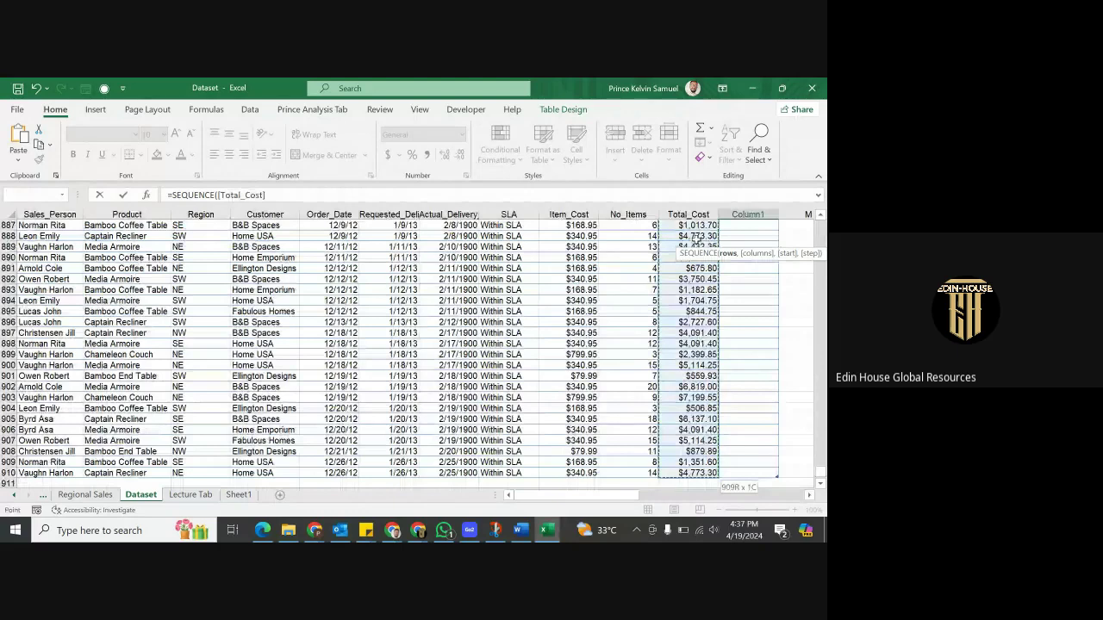
pyautogui.press('Return')
# Examine the error options offered for the SEQUENCE formula in cell L4
pyautogui.click(739, 256)
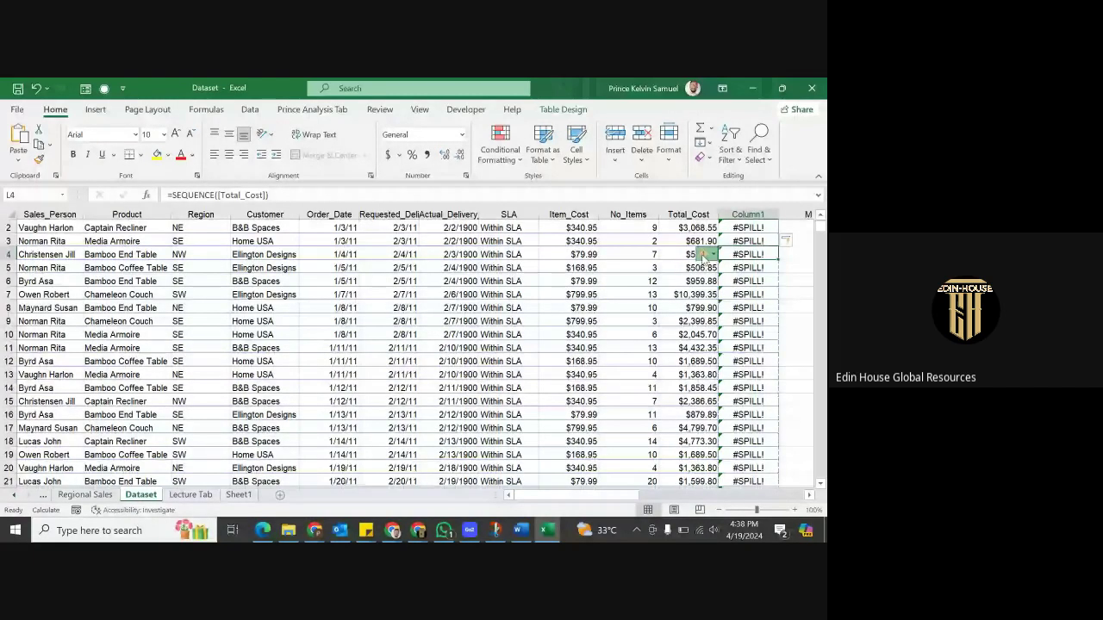
pyautogui.click(705, 255)
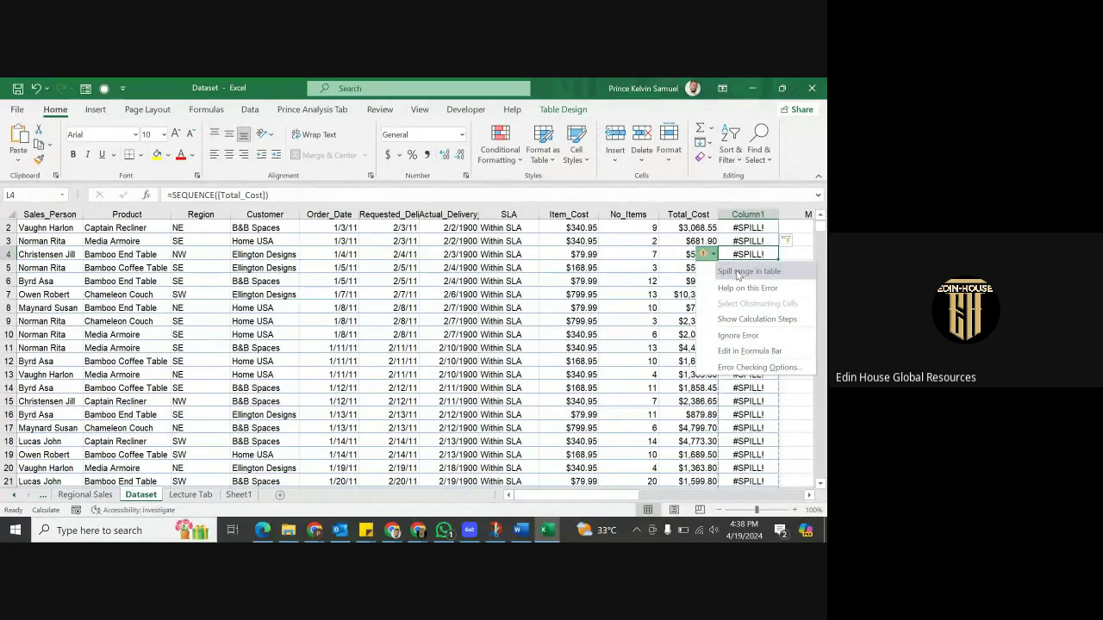
pyautogui.click(738, 256)
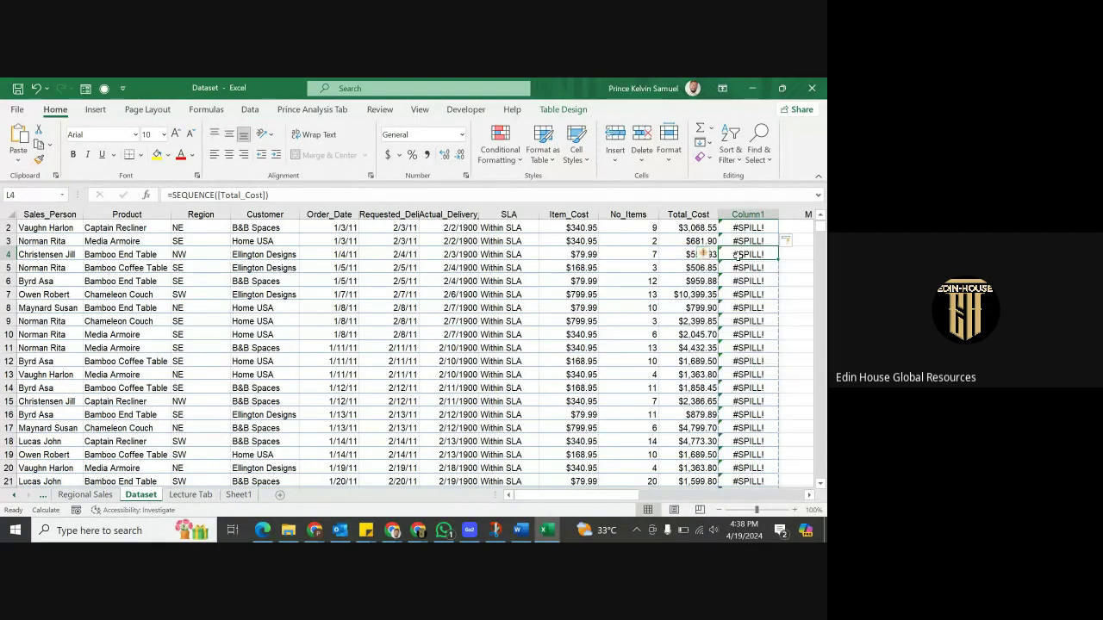
# Delete the =SEQUENCE([Total_Cost]) formulas from L2 down to the last table row, L910
pyautogui.click(748, 229)
pyautogui.hotkey('ctrl', 'shift', 'Down')
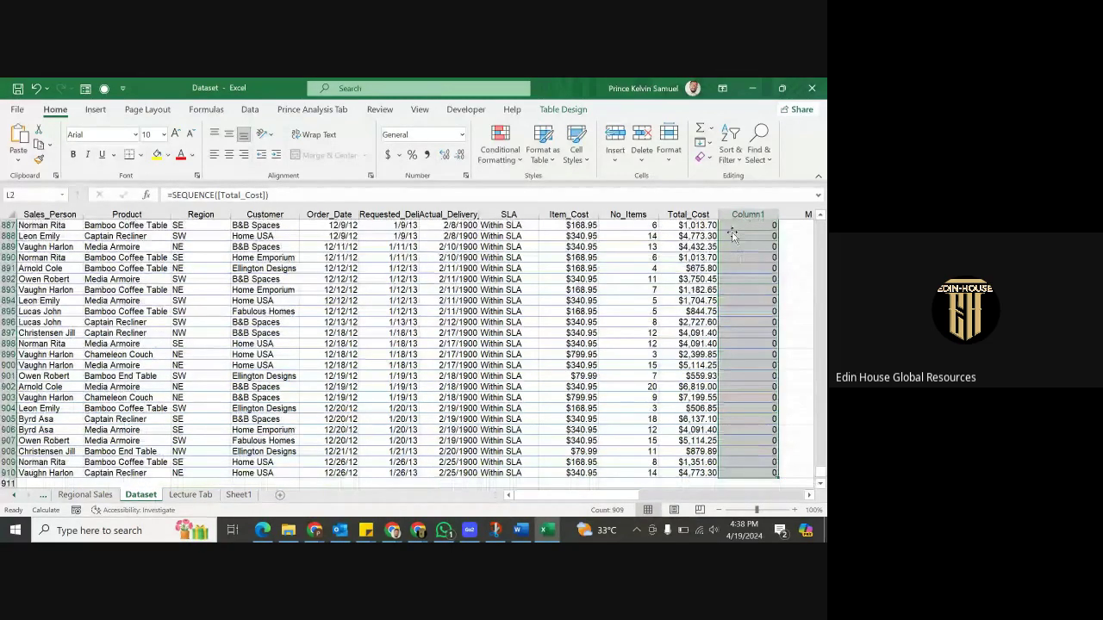
pyautogui.press('Delete')
# Try to enter a SEARCH formula with a nested COUNTA of Total_Cost in cell L2 under Column1
pyautogui.click(732, 238)
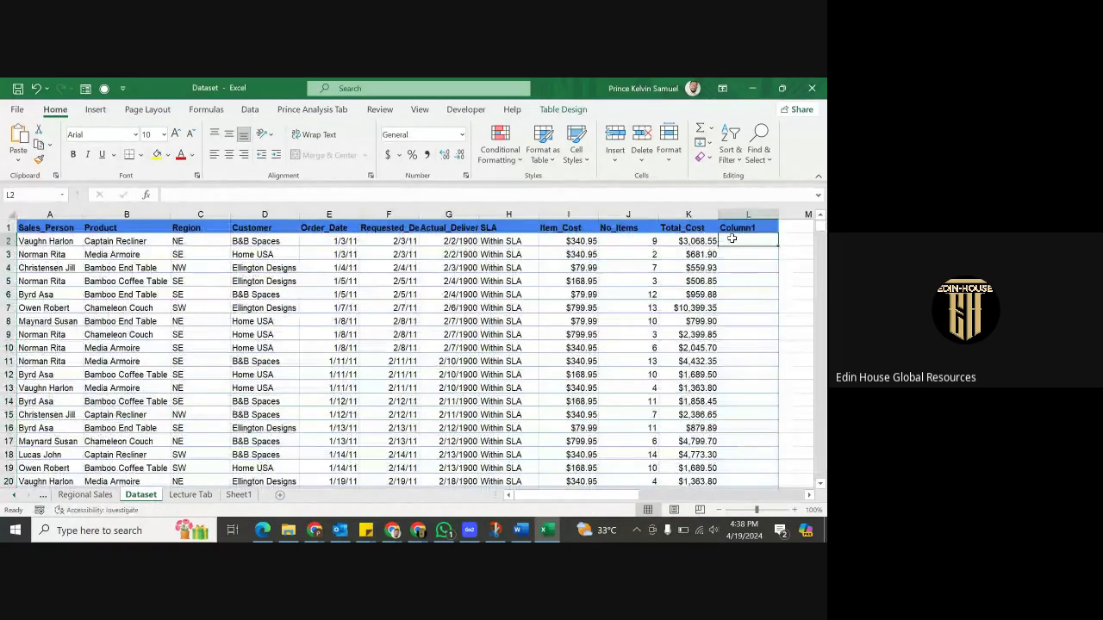
pyautogui.write('=se')
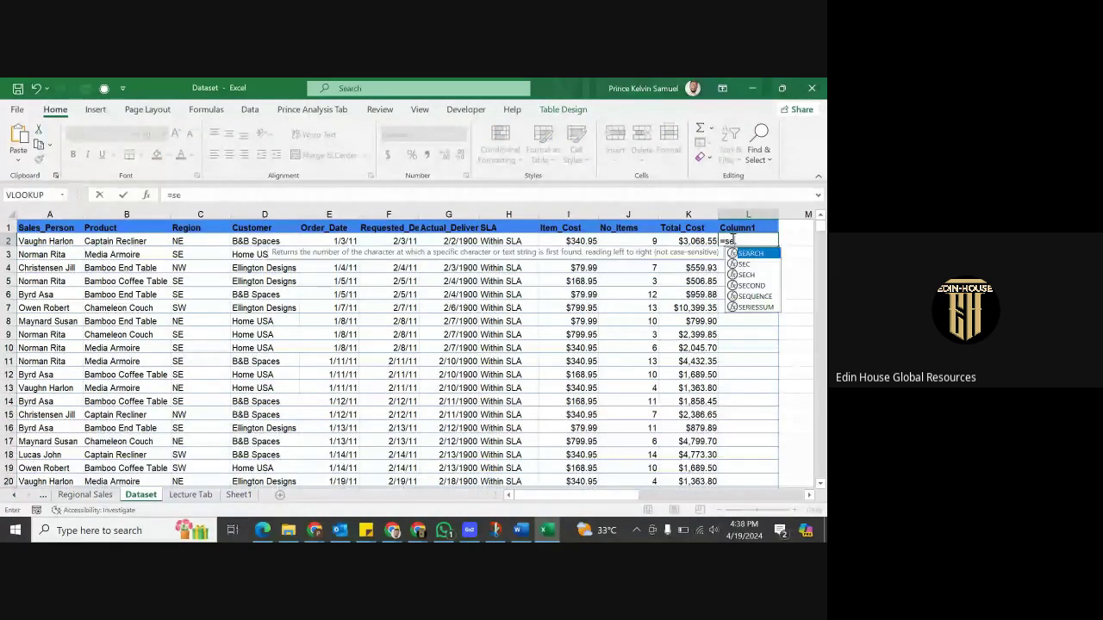
pyautogui.doubleClick(753, 254)
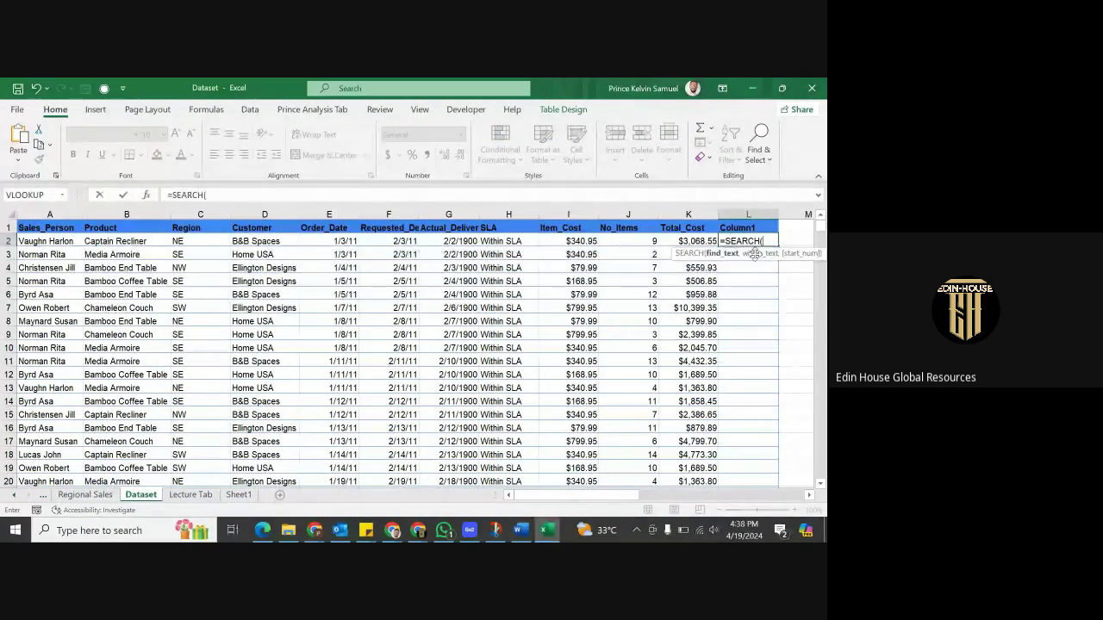
pyautogui.write('Co')
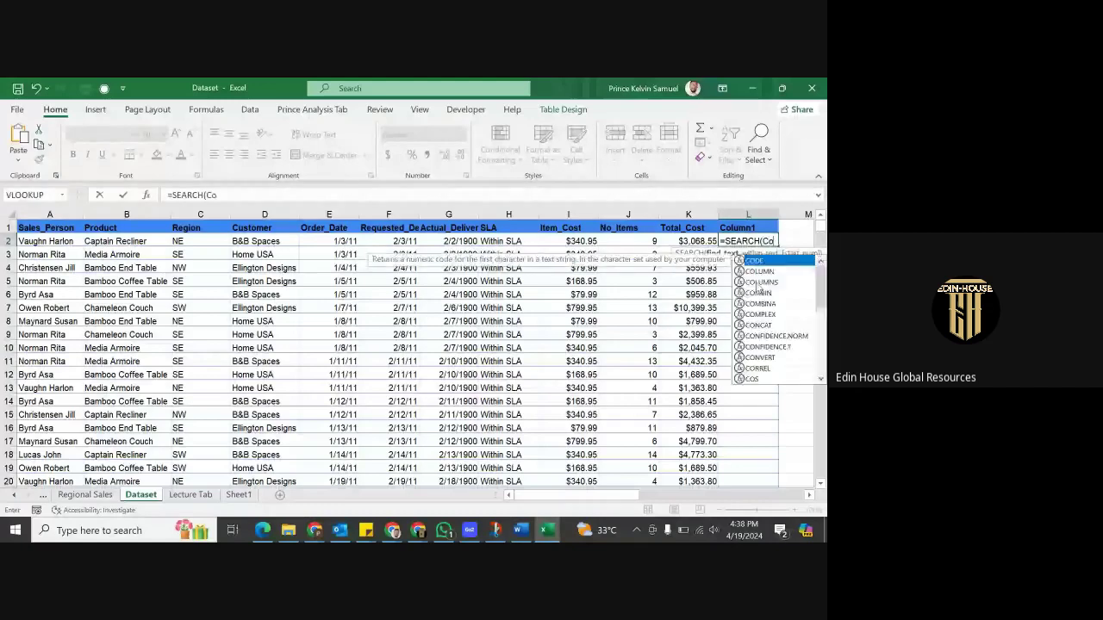
pyautogui.write('nt')
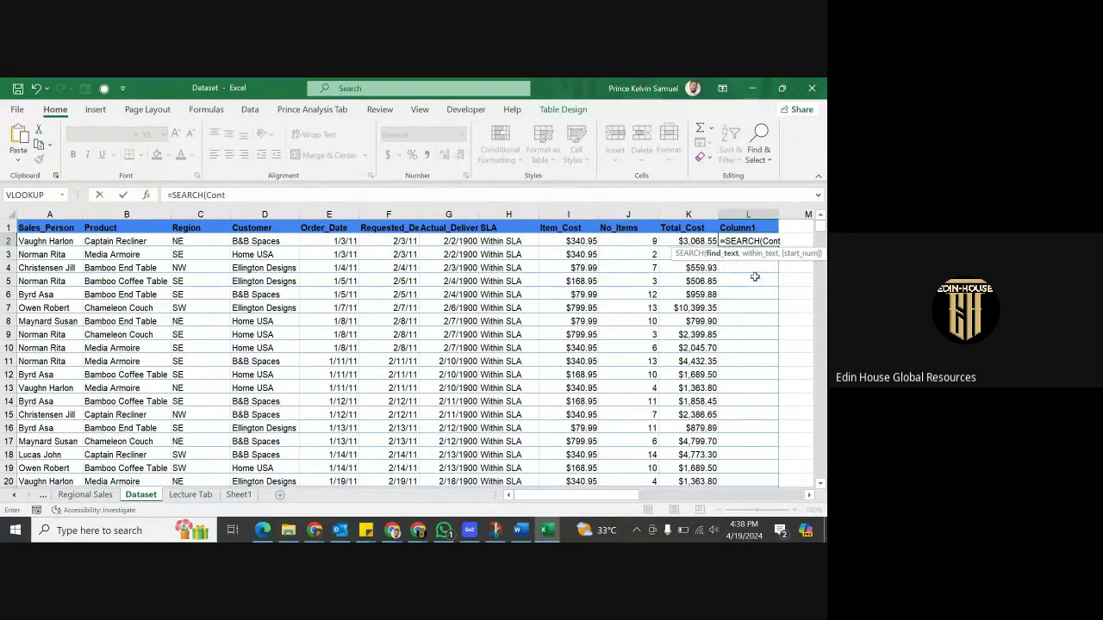
pyautogui.press('BackSpace')
pyautogui.press('BackSpace')
pyautogui.press('BackSpace')
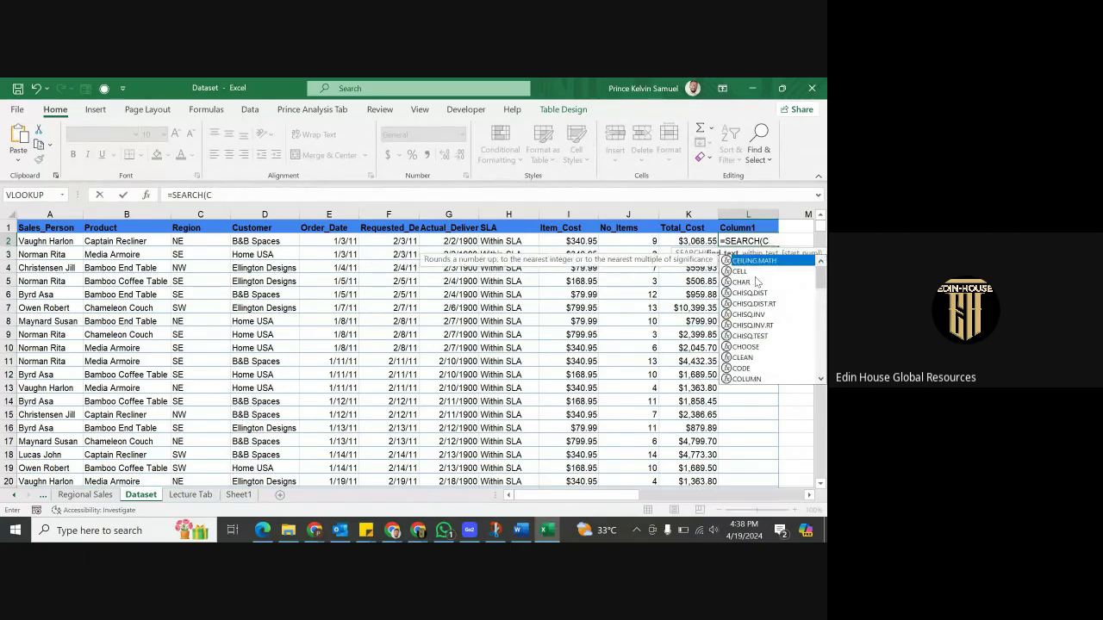
pyautogui.press('BackSpace')
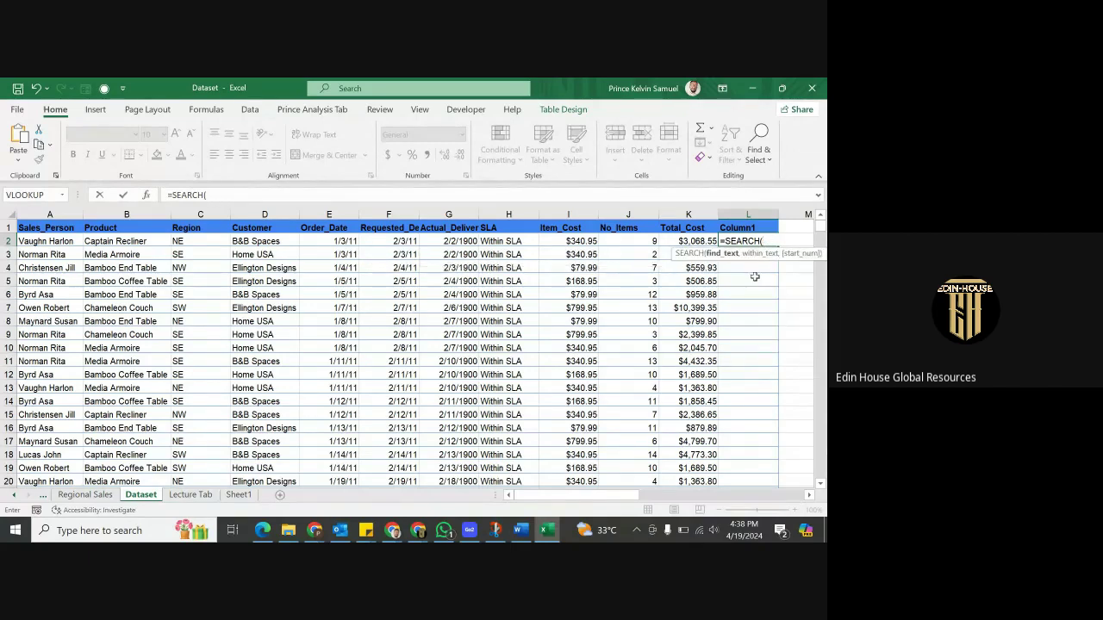
pyautogui.write('Coun')
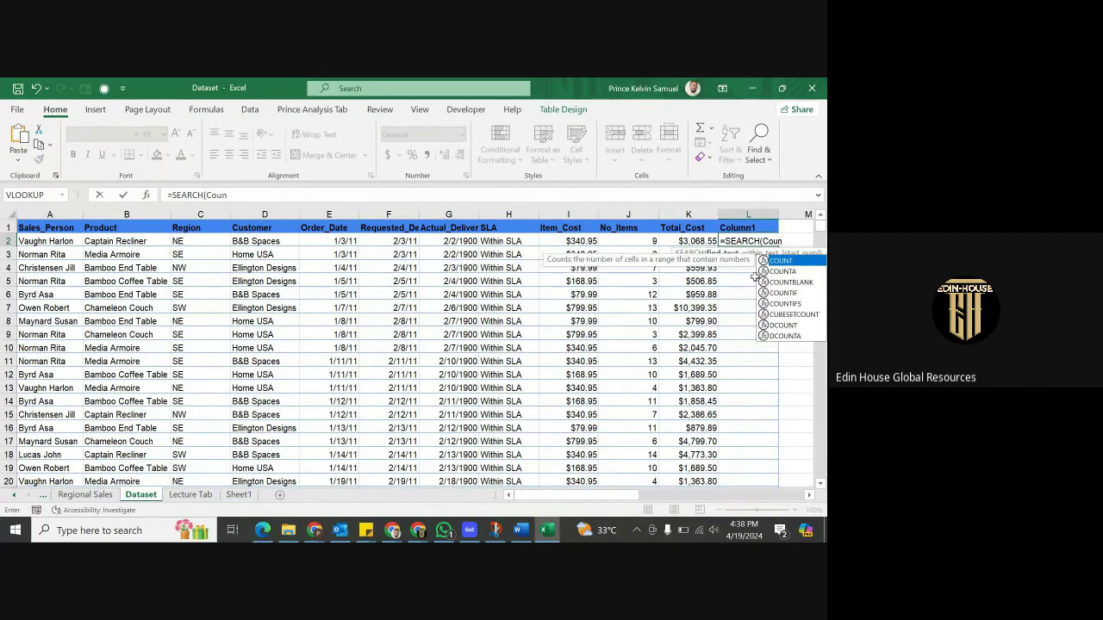
pyautogui.doubleClick(782, 271)
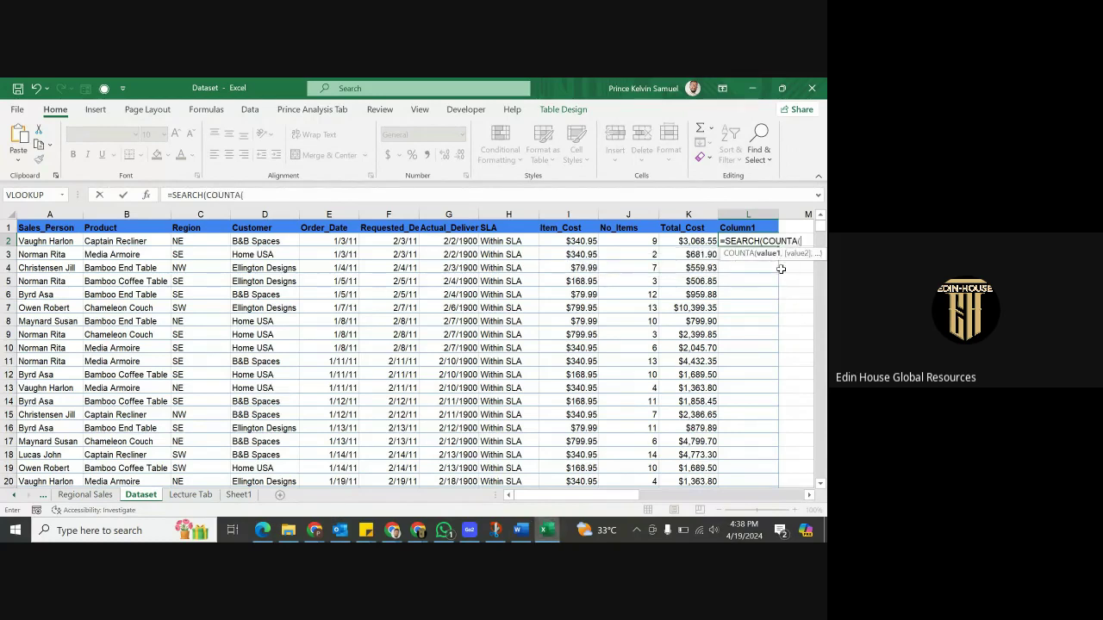
pyautogui.click(682, 241)
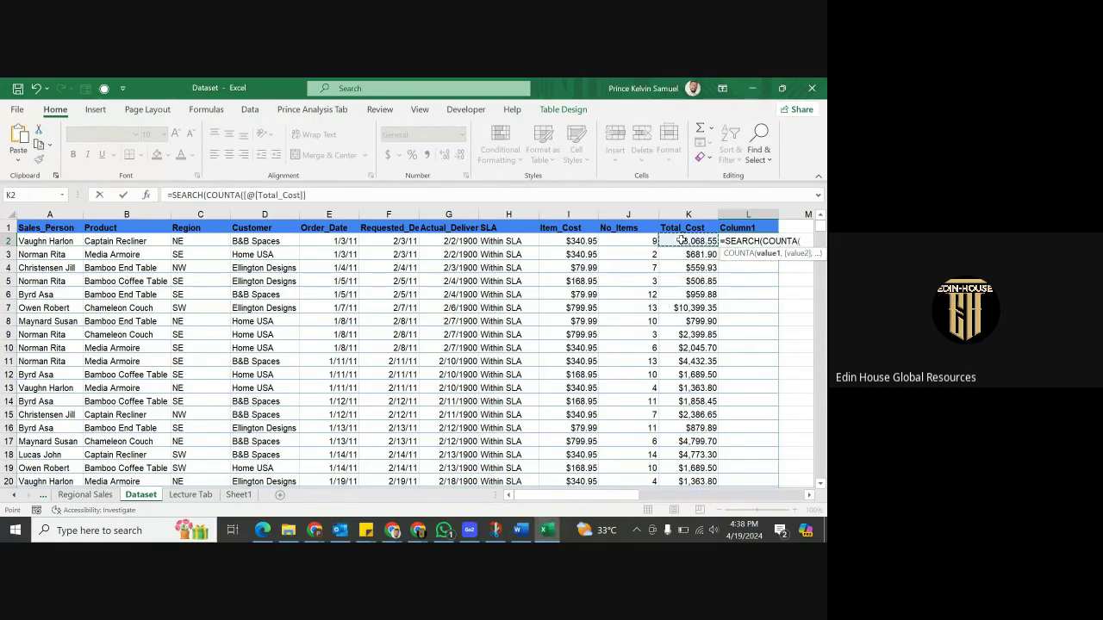
pyautogui.press('Return')
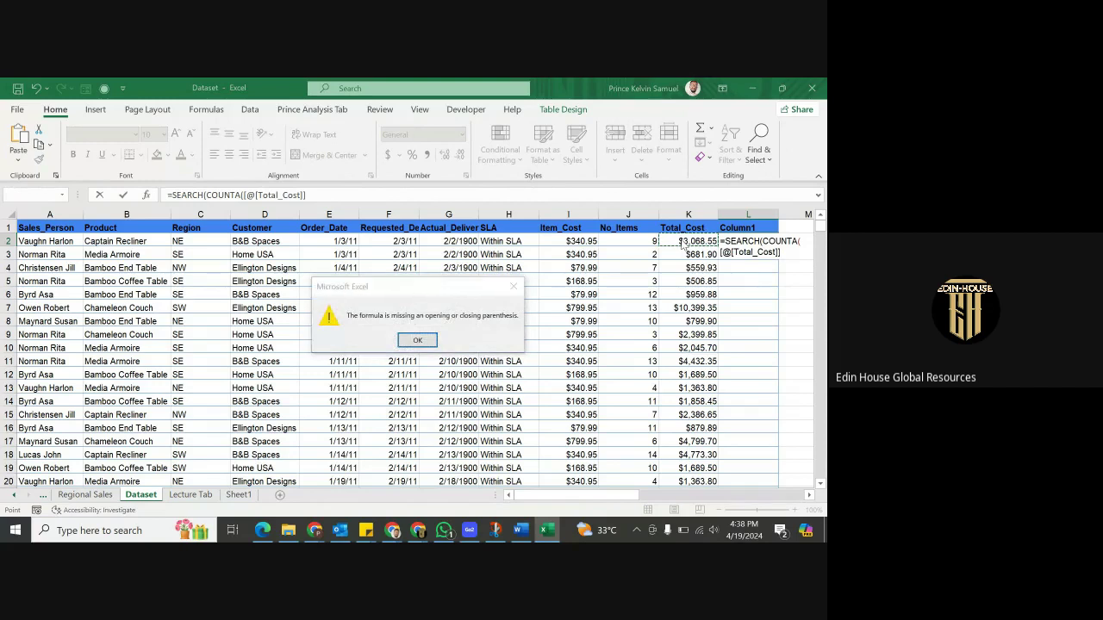
pyautogui.press('Return')
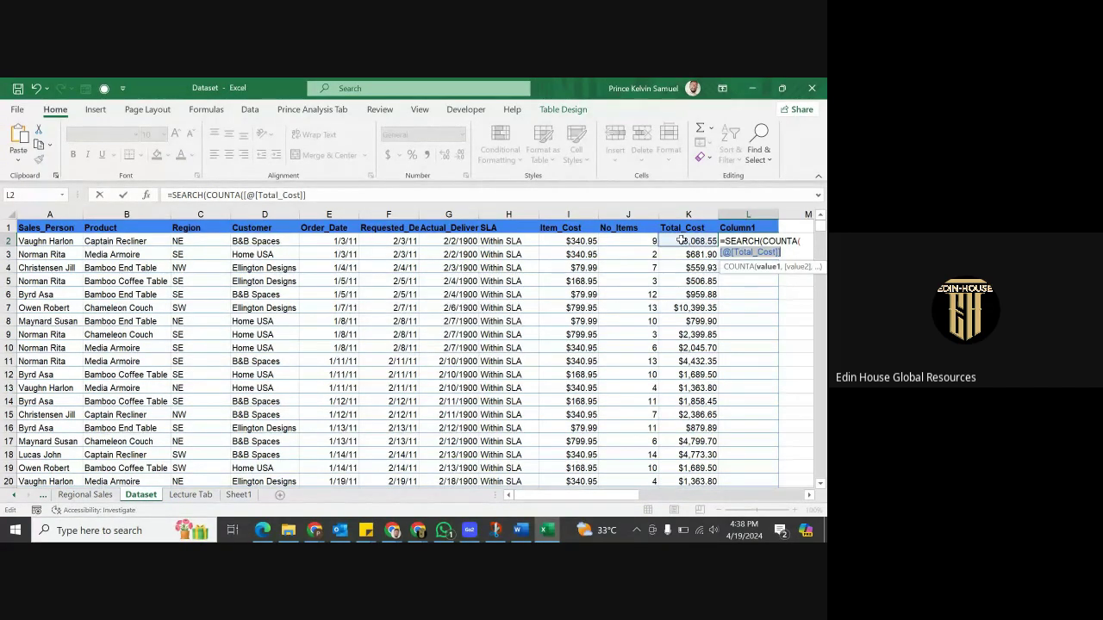
pyautogui.click(738, 294)
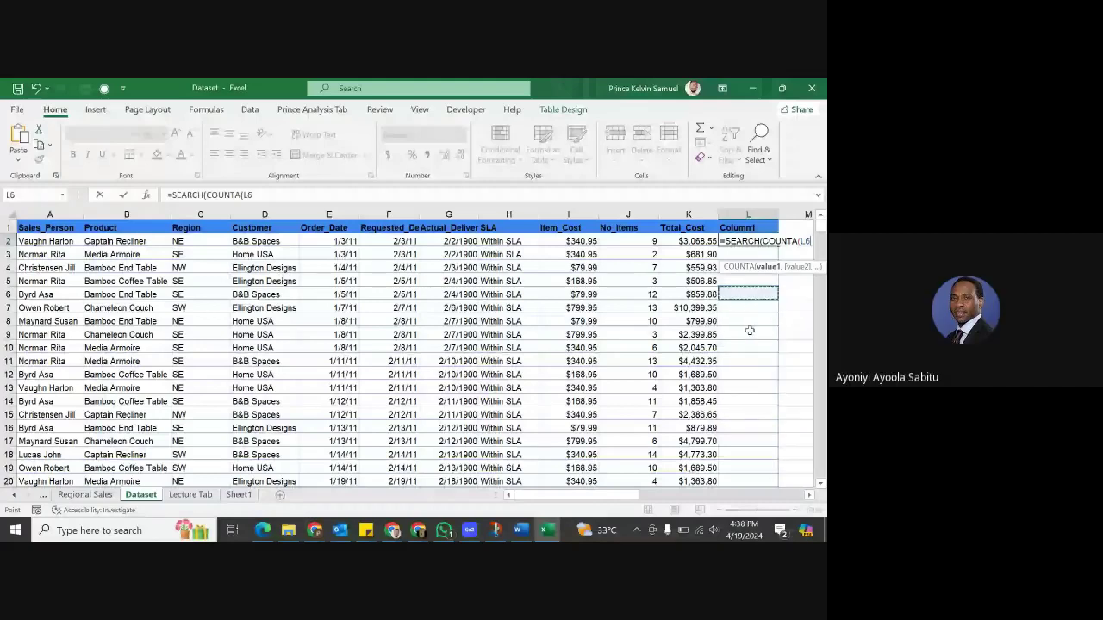
pyautogui.press('Escape')
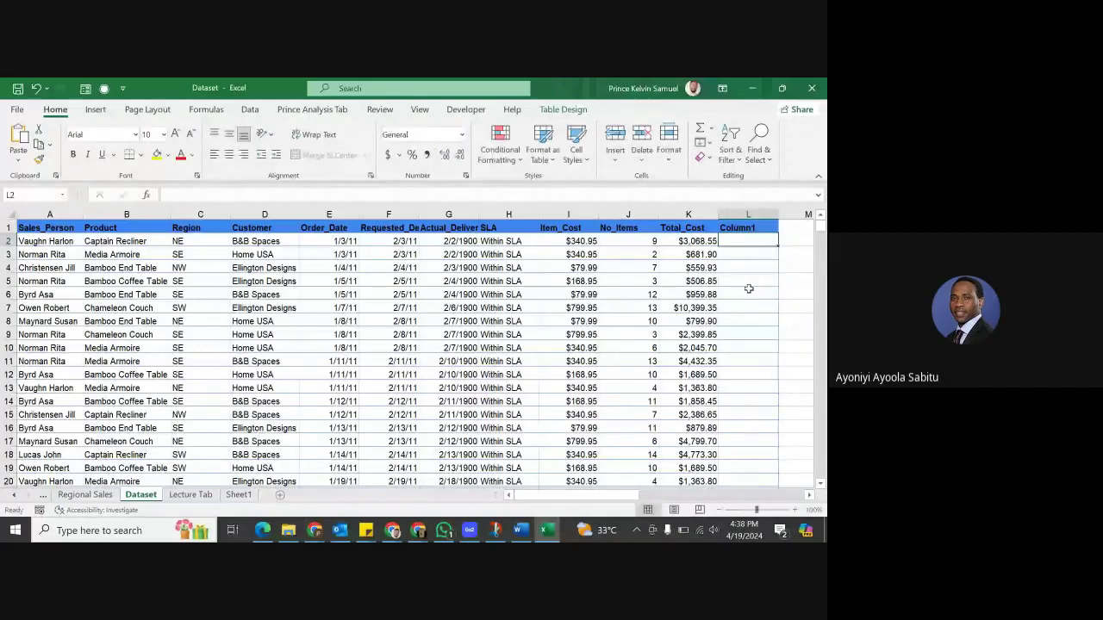
pyautogui.click(748, 282)
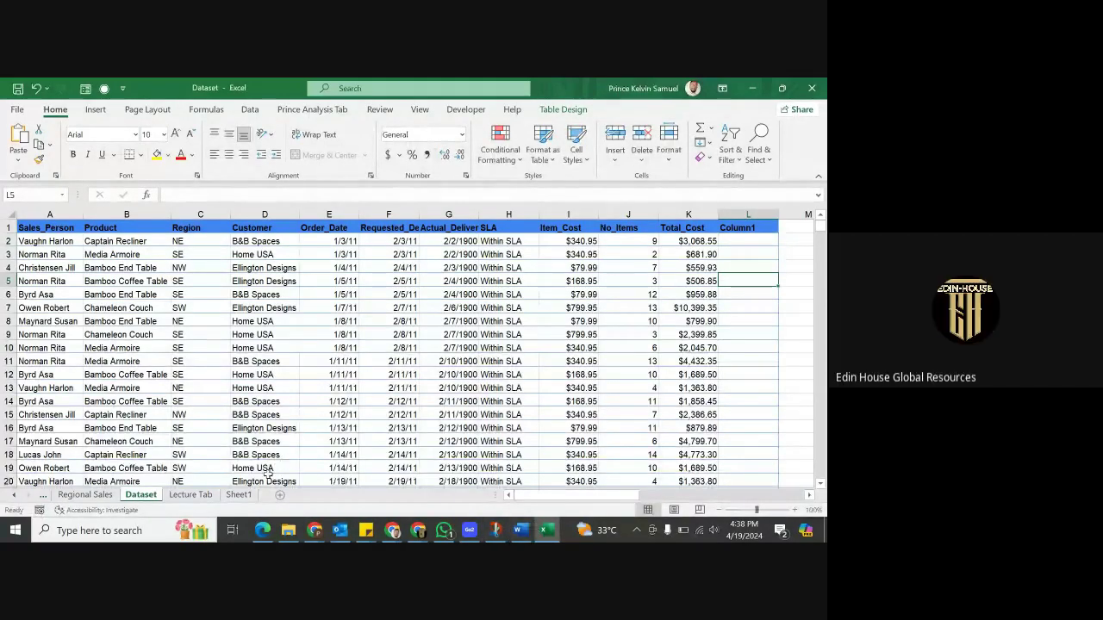
# Review the topics listed on the Lecture Tab sheet, from Range in Pivot Table down to Sequence
pyautogui.click(241, 496)
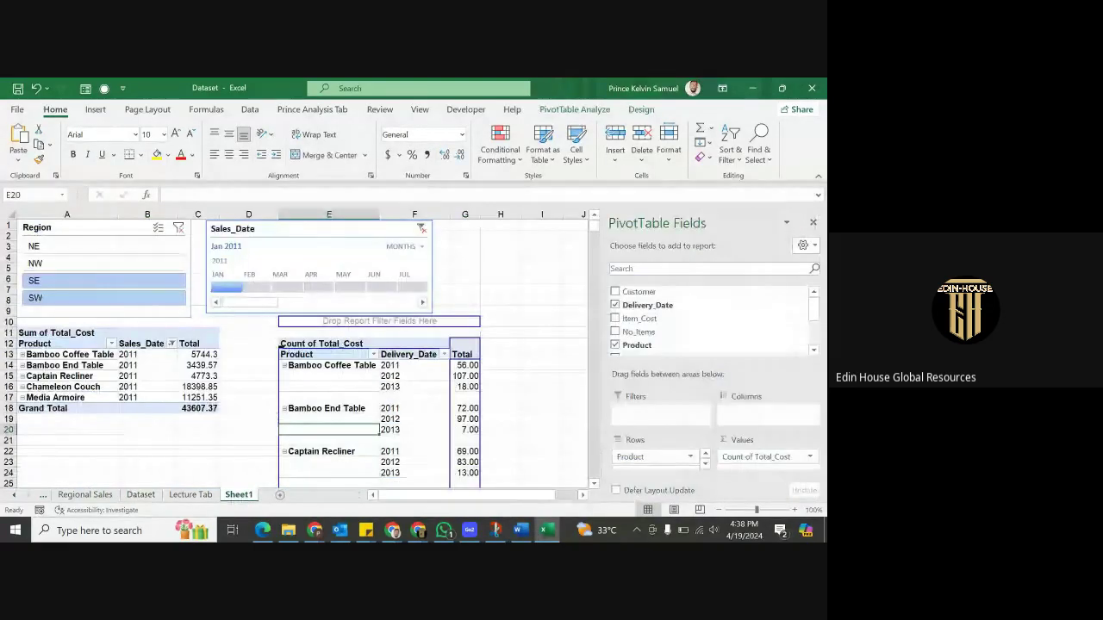
pyautogui.click(206, 498)
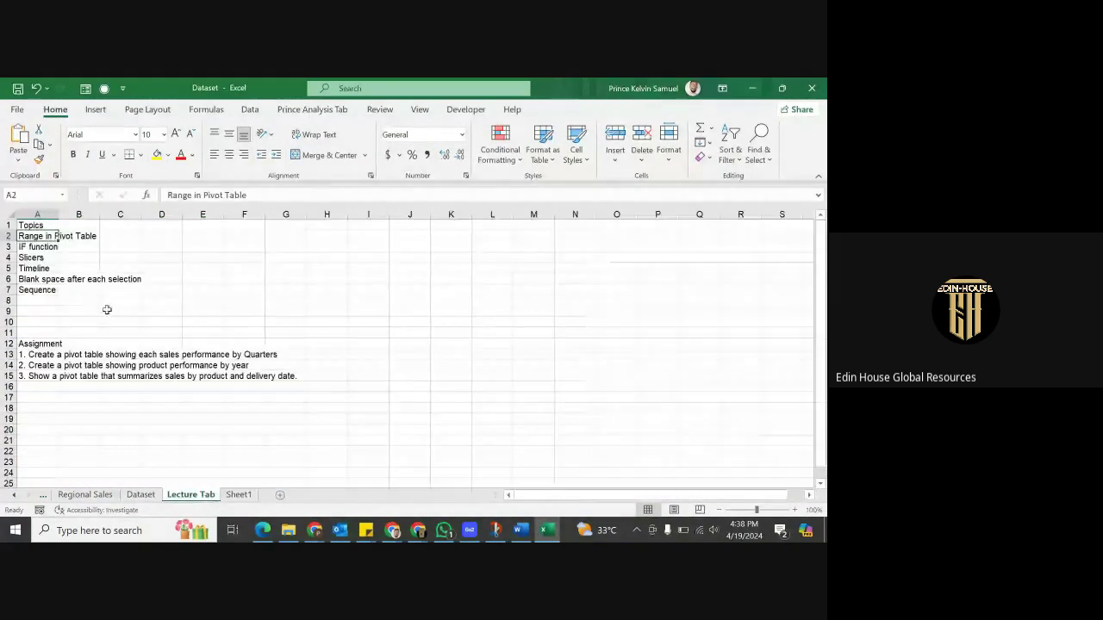
pyautogui.click(34, 280)
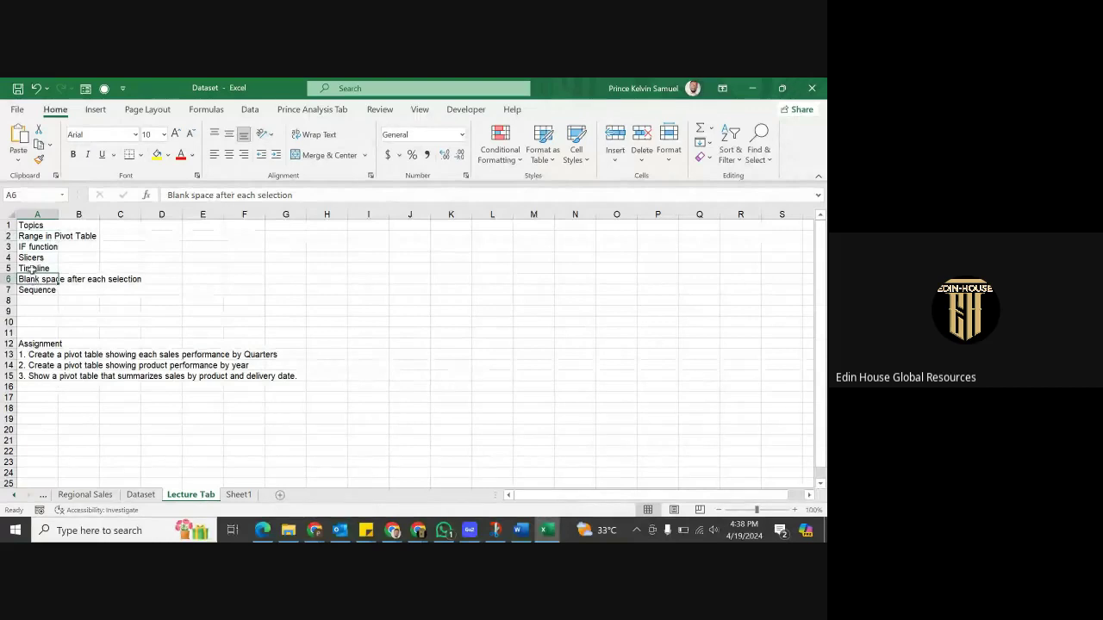
pyautogui.click(31, 257)
pyautogui.click(34, 248)
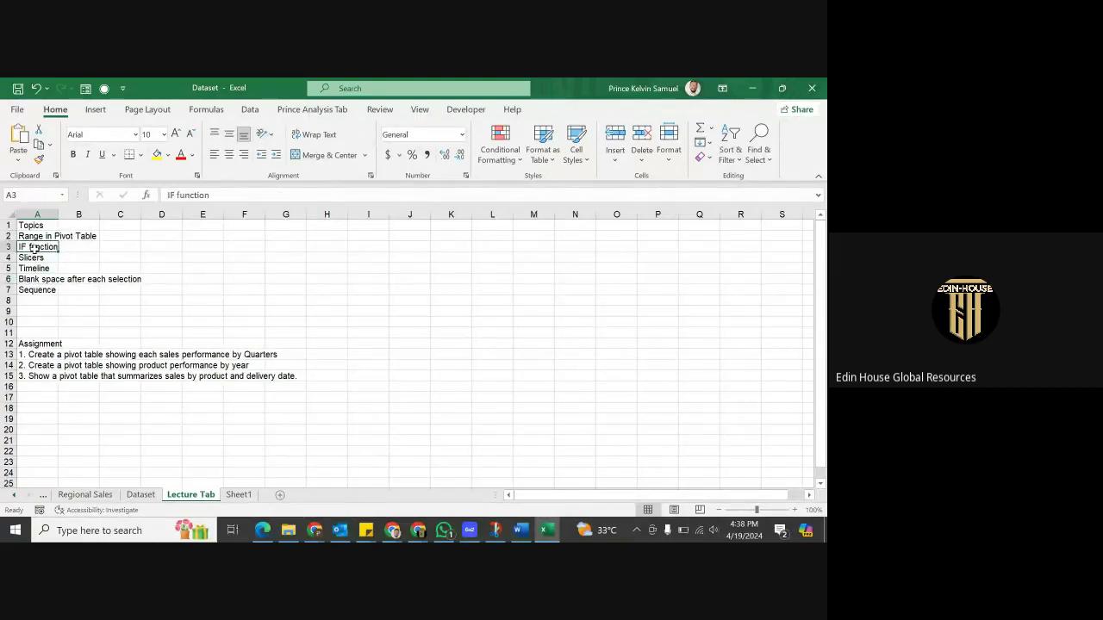
pyautogui.click(38, 236)
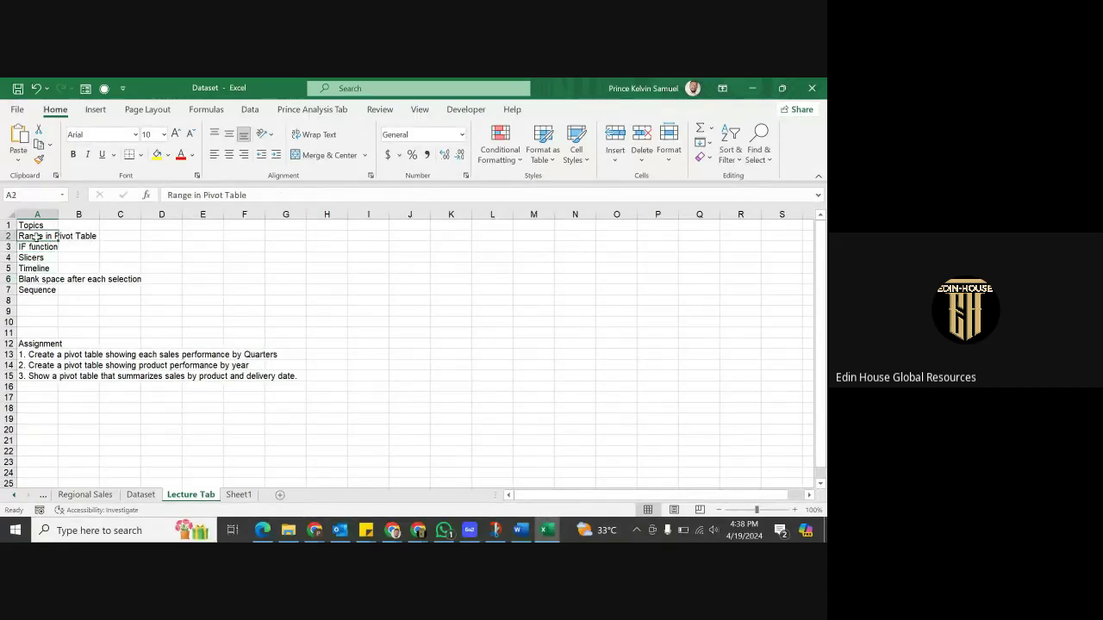
pyautogui.click(31, 281)
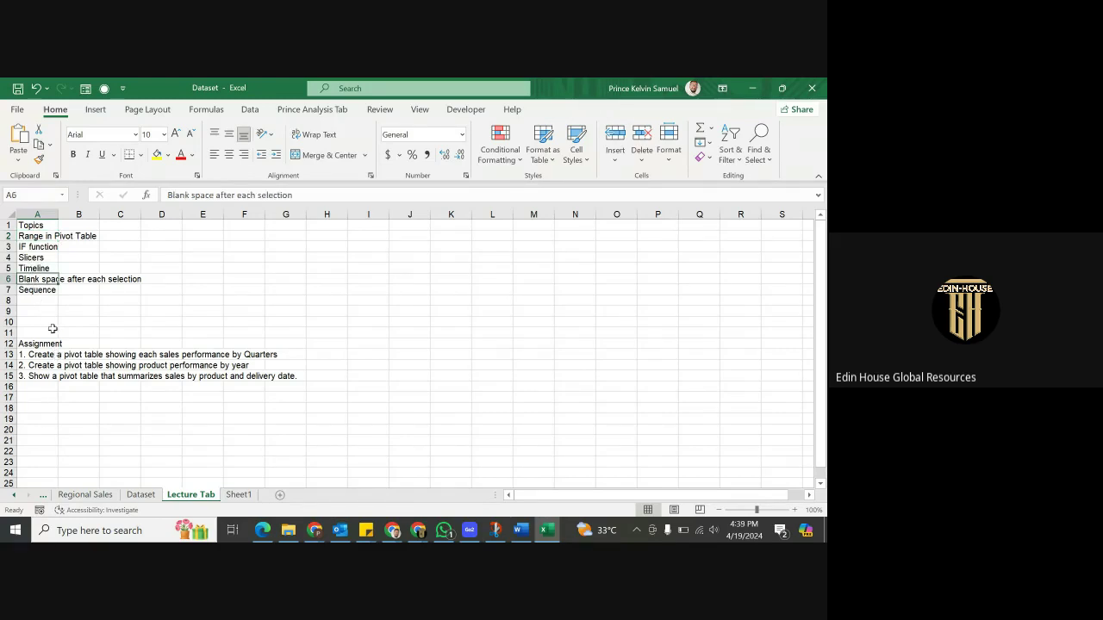
pyautogui.click(40, 291)
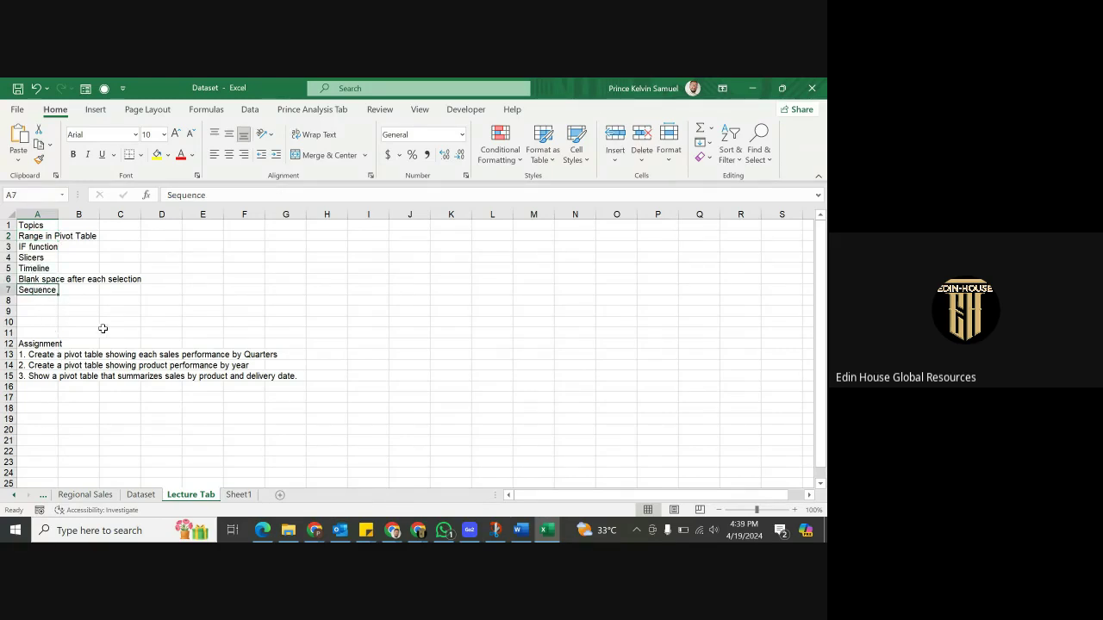
pyautogui.click(45, 280)
pyautogui.click(38, 258)
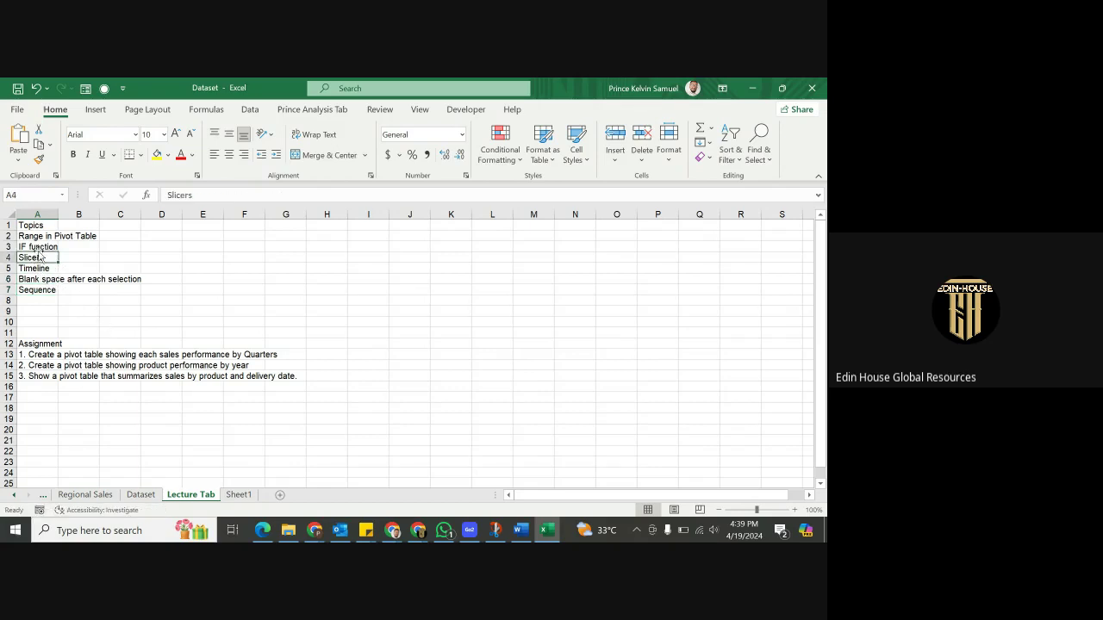
pyautogui.click(38, 247)
pyautogui.click(38, 238)
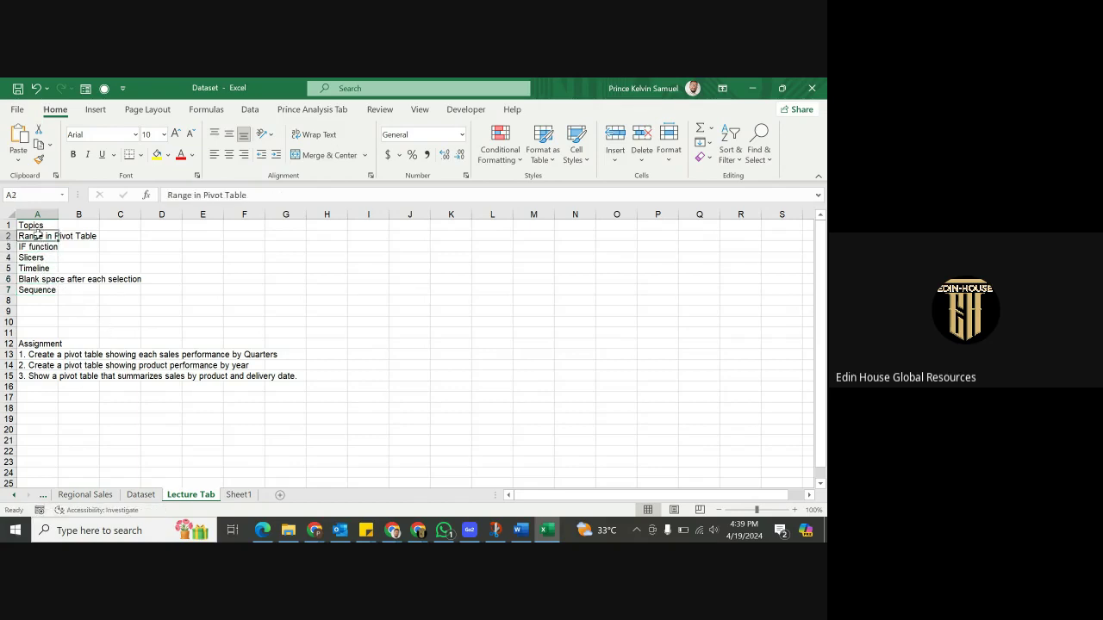
pyautogui.click(751, 89)
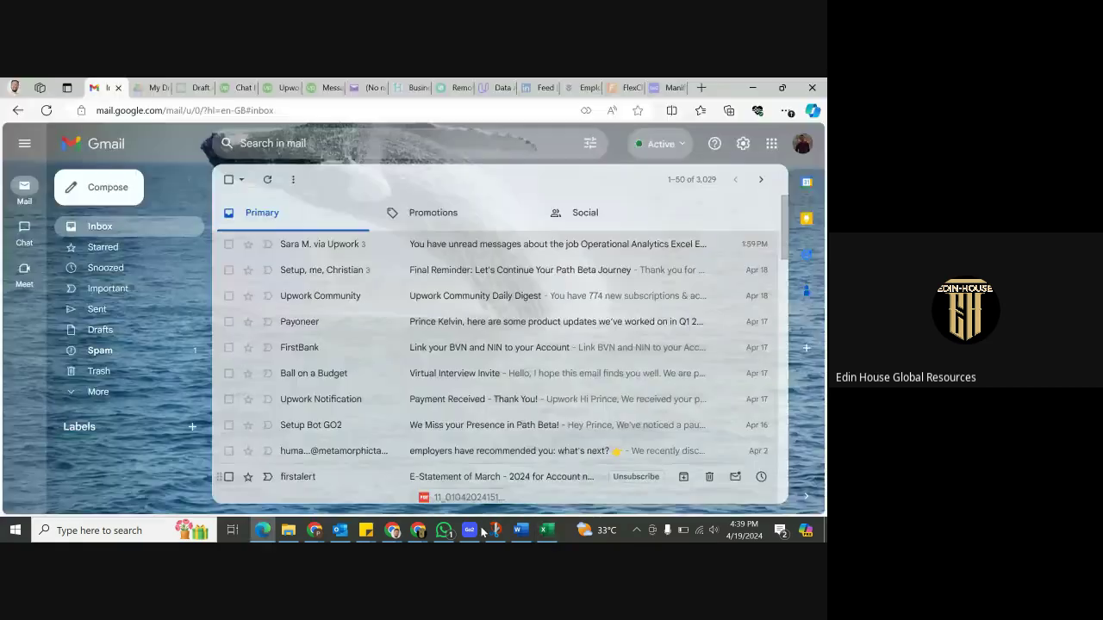
pyautogui.click(546, 530)
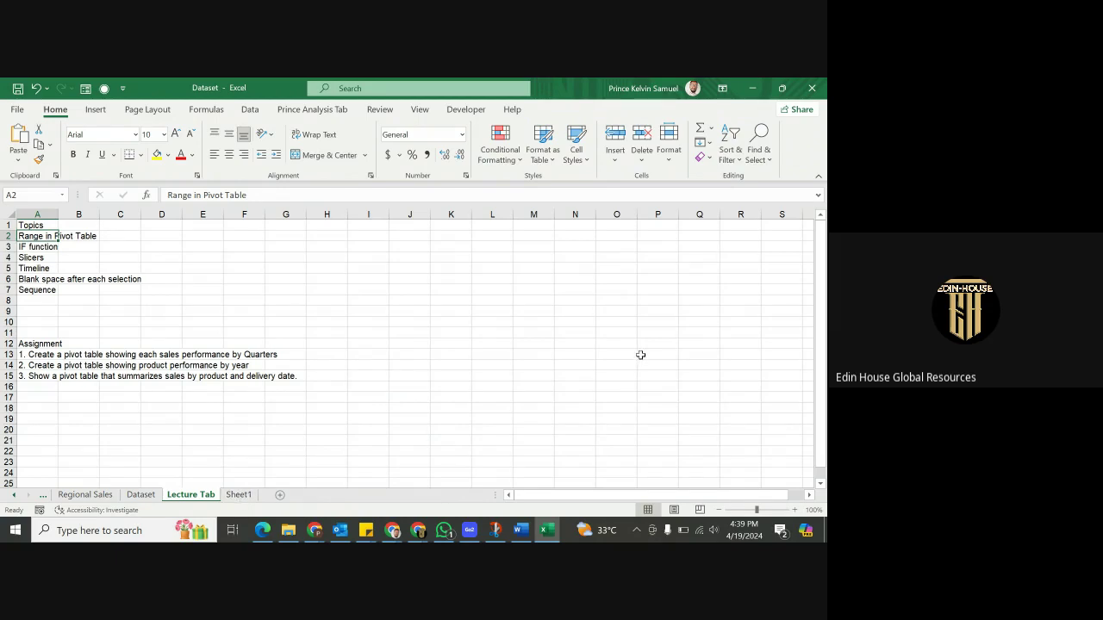
# Check the built-in Help for guidance, then close it
pyautogui.click(513, 109)
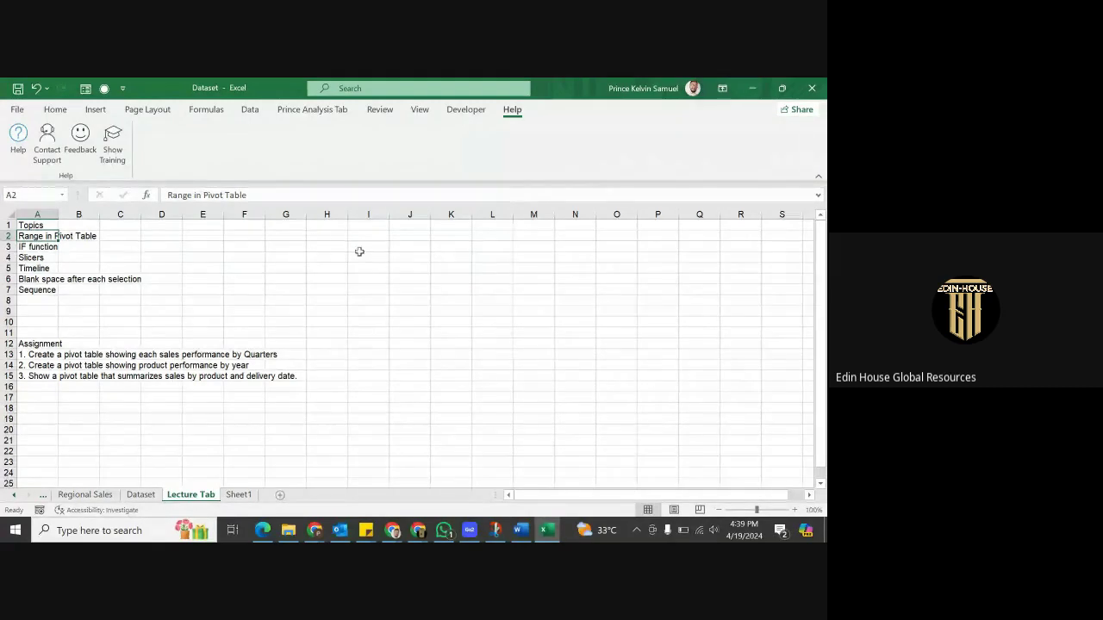
pyautogui.click(19, 136)
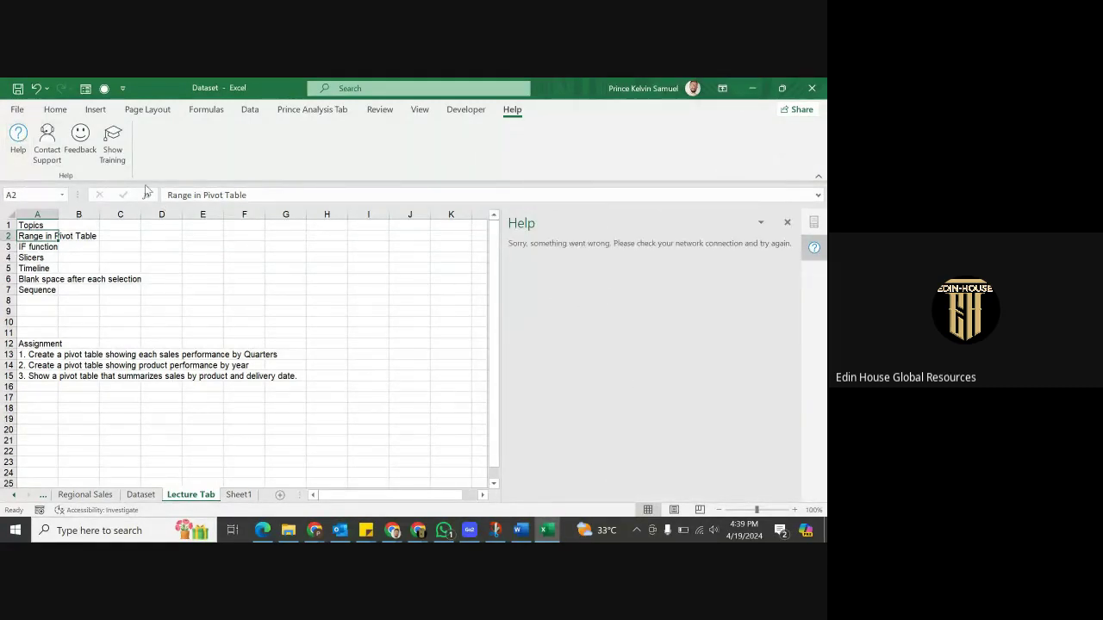
pyautogui.click(787, 222)
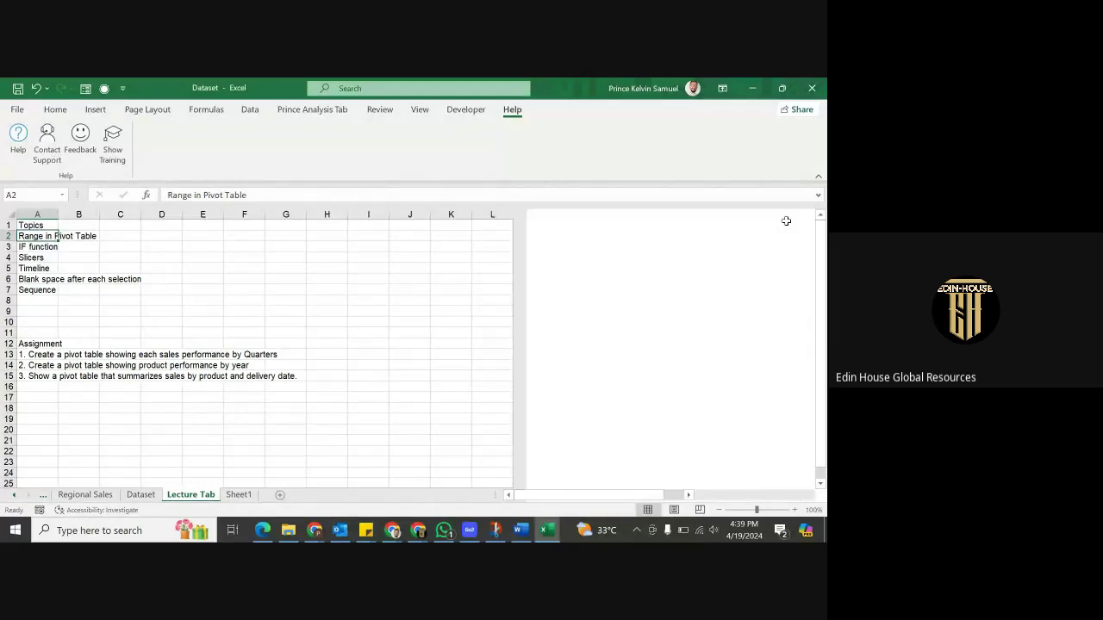
# Search the workbook's commands for Sequence and examine the SEQUENCE function's arguments without inserting it
pyautogui.click(385, 88)
pyautogui.write('S')
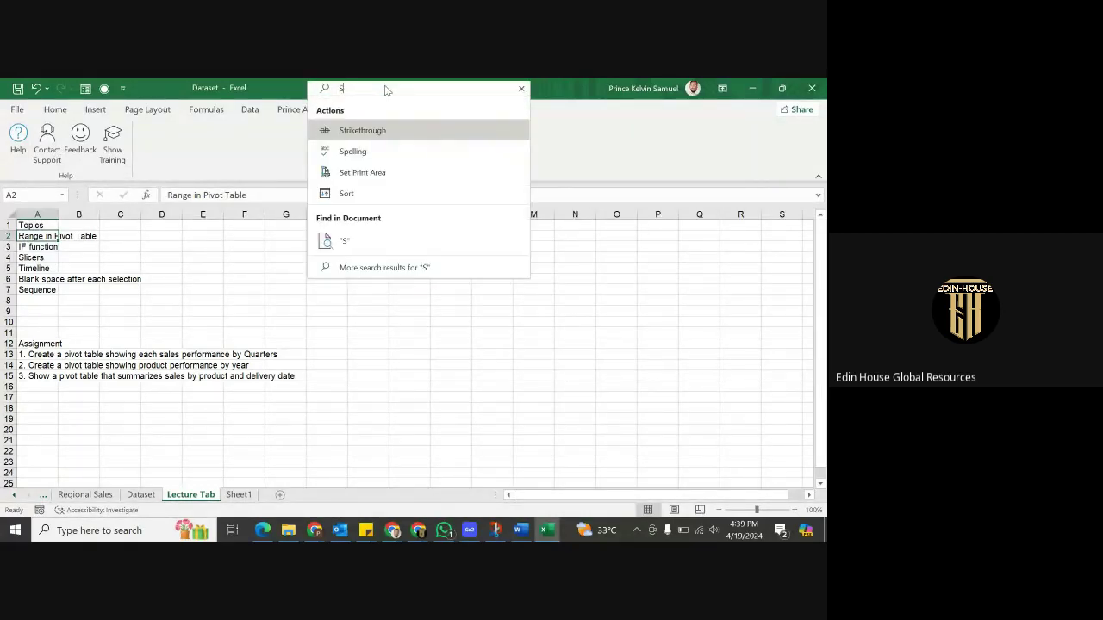
pyautogui.write('equ')
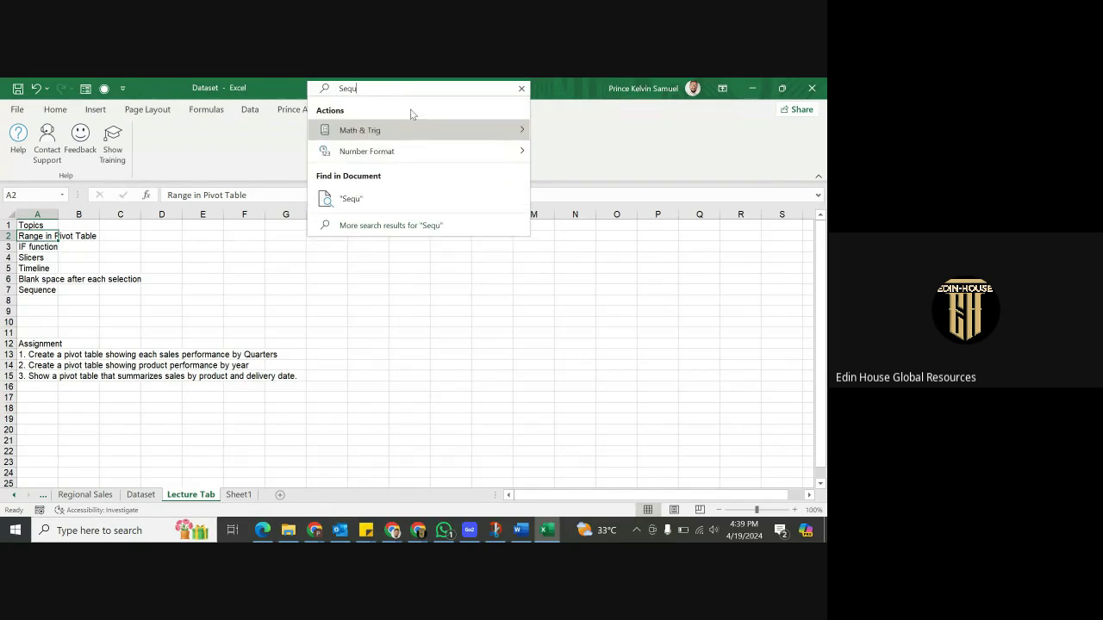
pyautogui.write('en')
pyautogui.moveTo(409, 145)
pyautogui.write('ce')
pyautogui.click(388, 134)
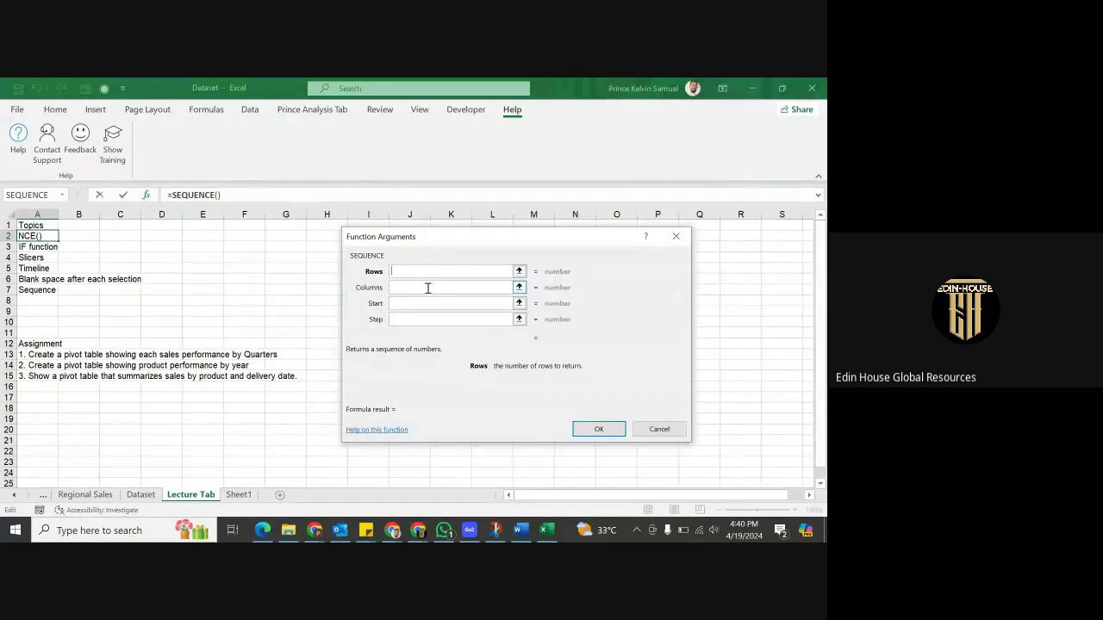
pyautogui.click(647, 428)
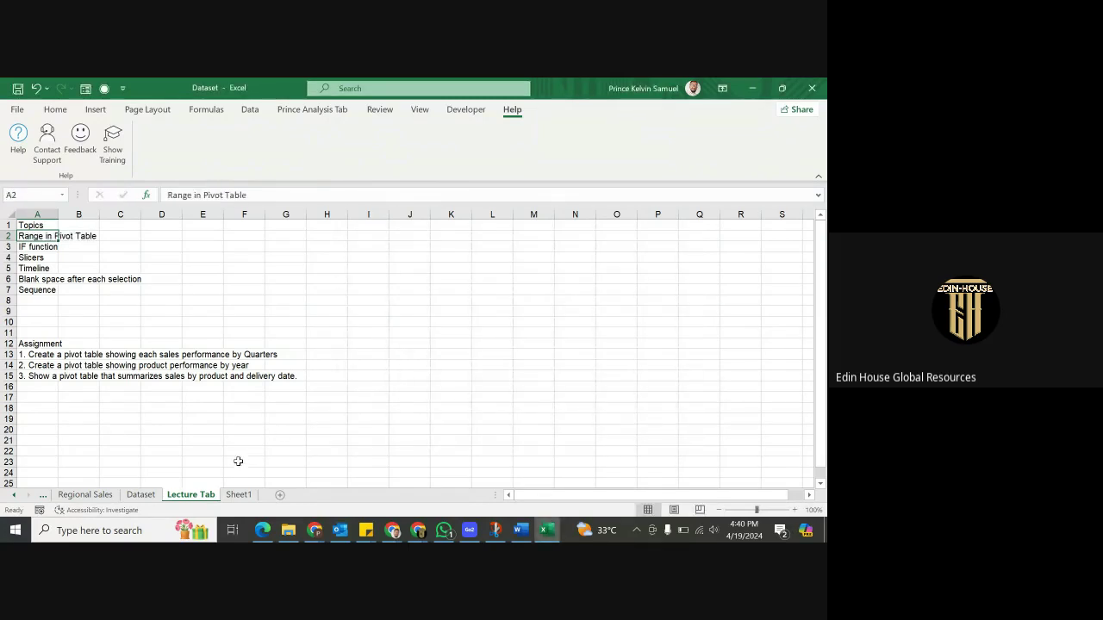
# Return to the Dataset sheet with the empty Column1
pyautogui.click(238, 495)
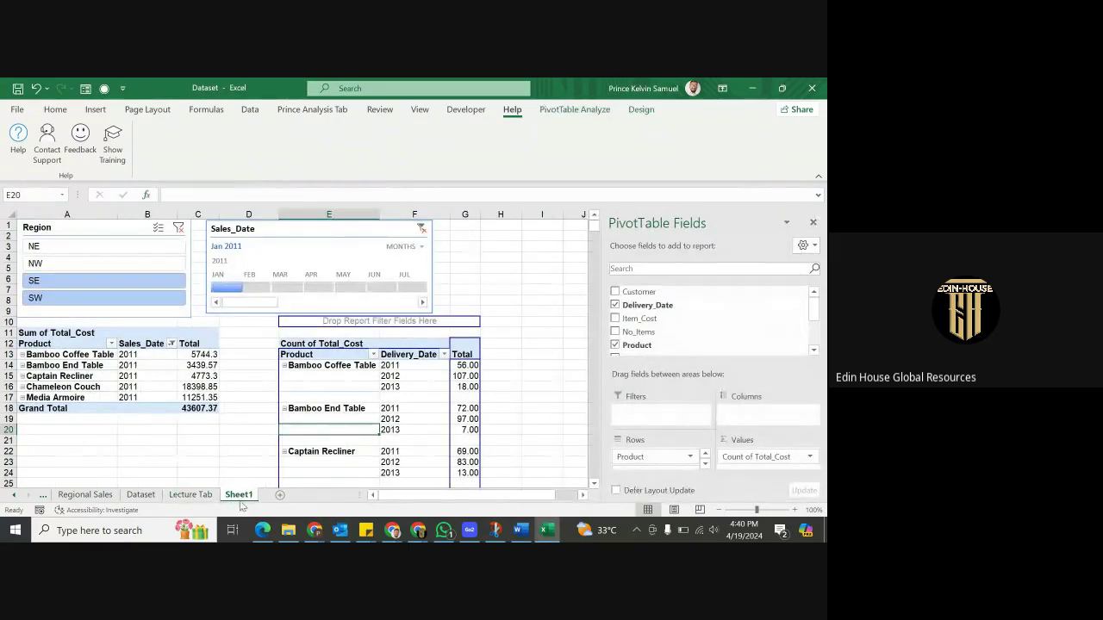
pyautogui.click(191, 495)
pyautogui.click(142, 496)
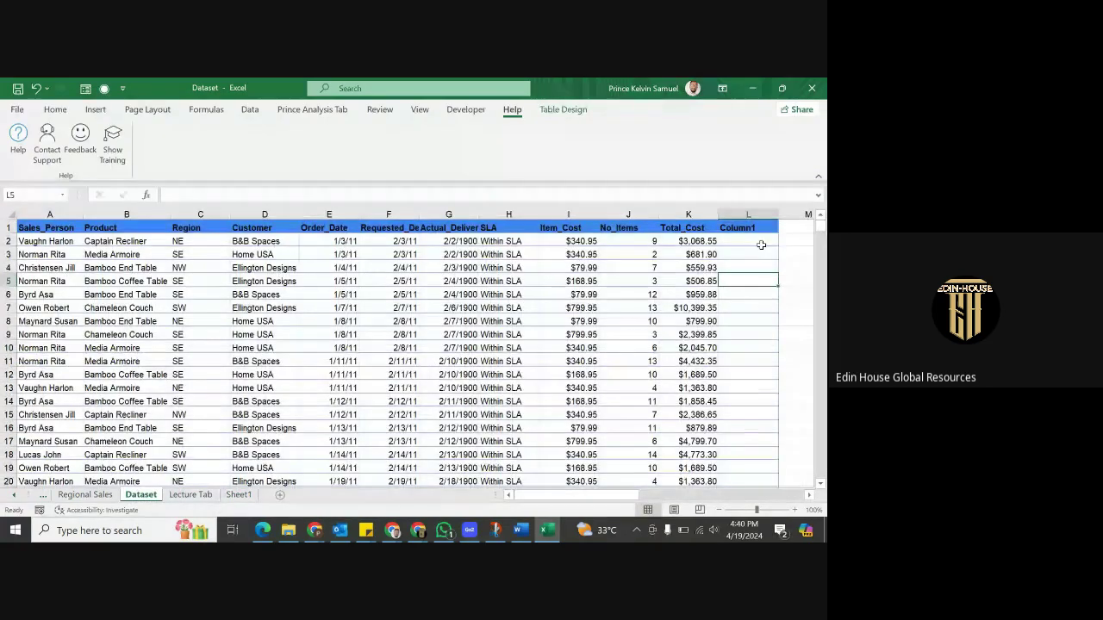
pyautogui.click(761, 245)
pyautogui.write('=se')
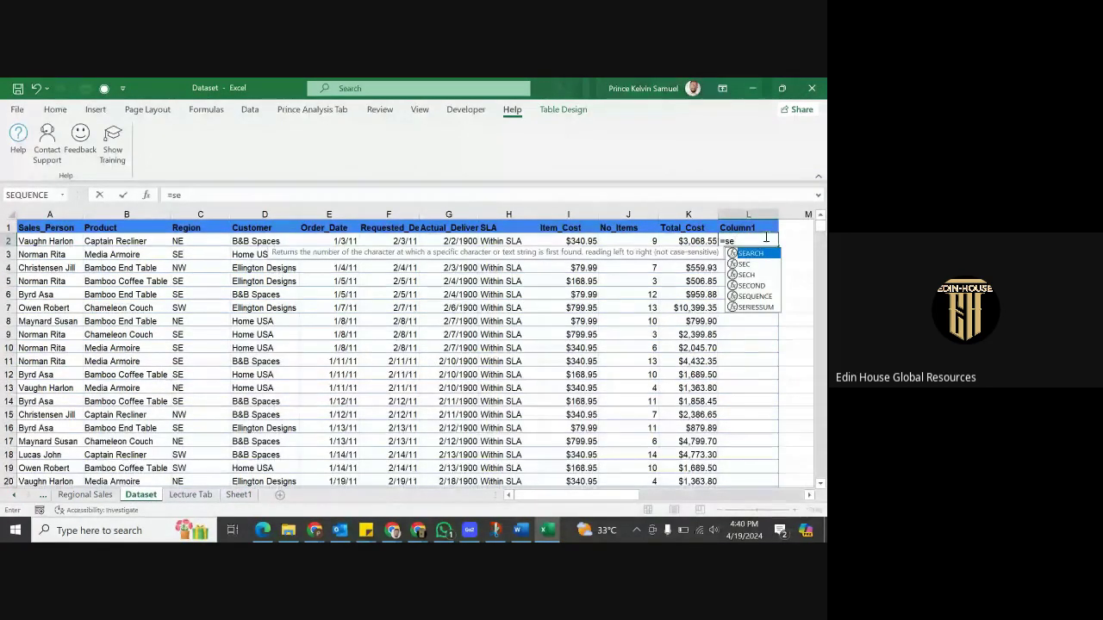
pyautogui.doubleClick(756, 297)
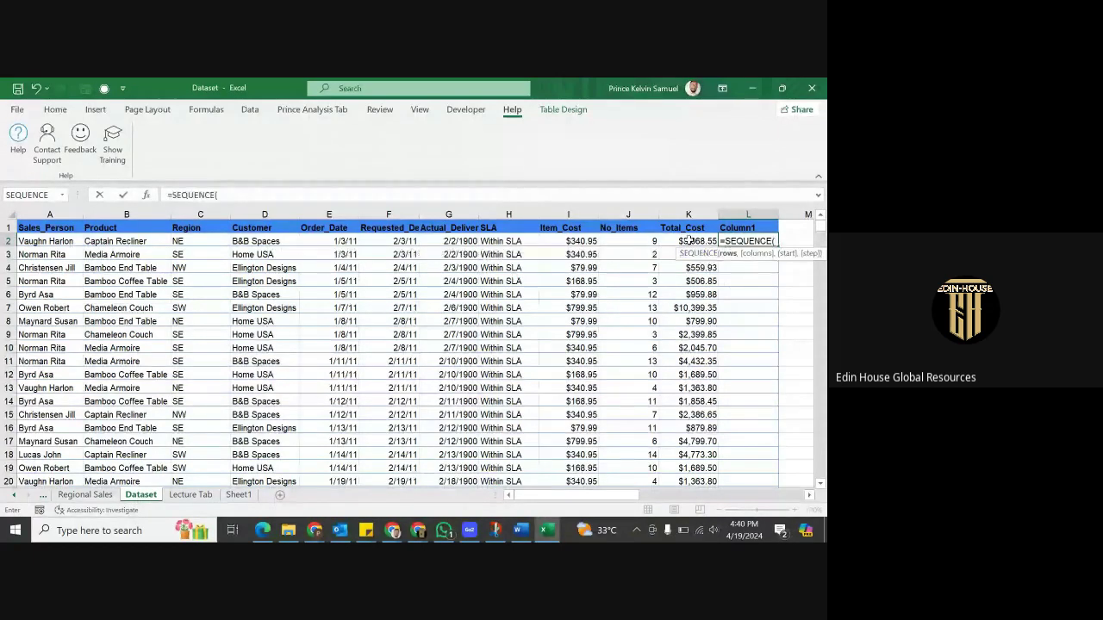
pyautogui.click(687, 213)
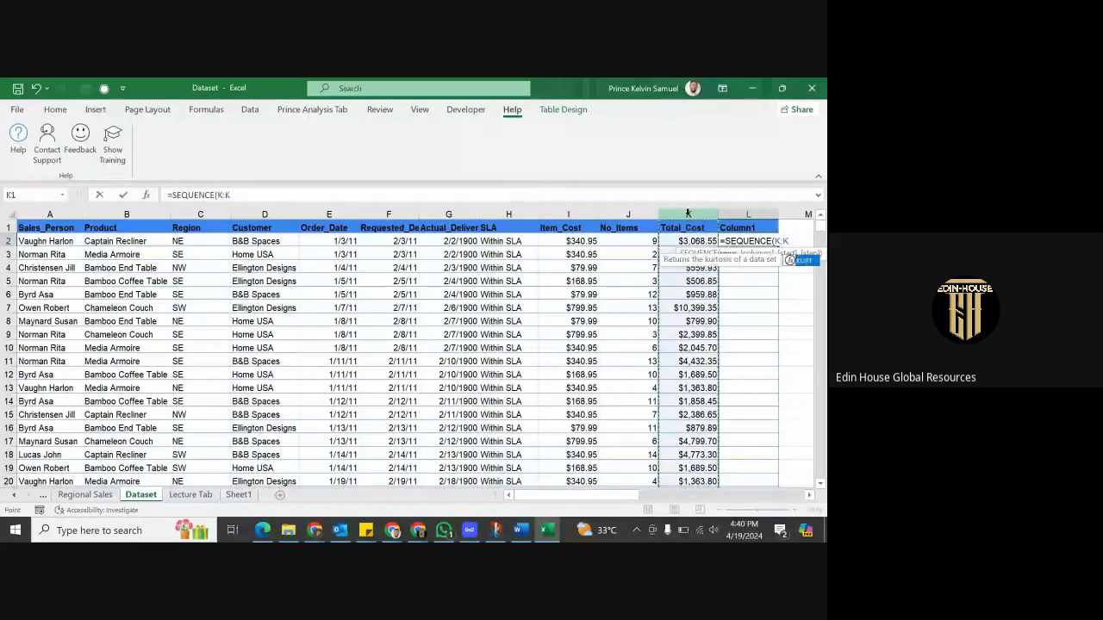
pyautogui.press('Return')
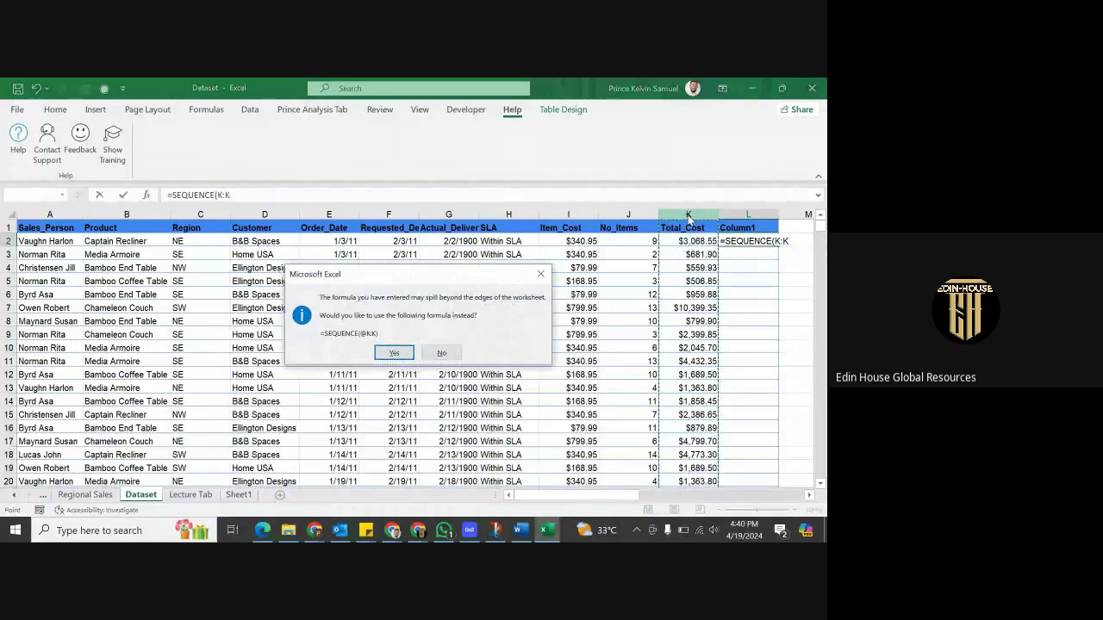
pyautogui.click(389, 354)
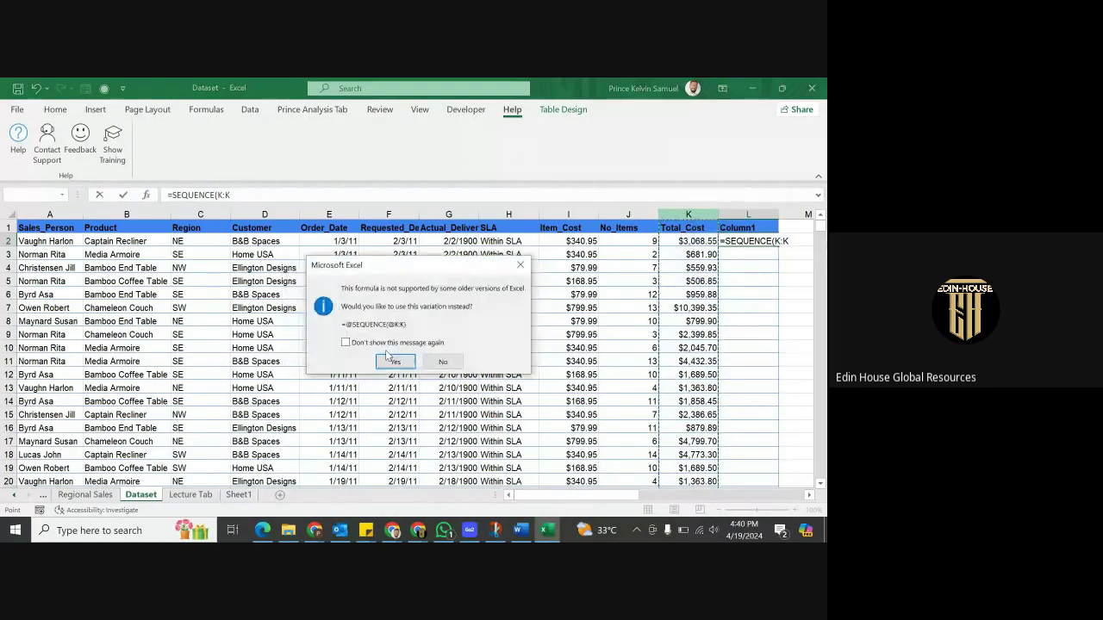
pyautogui.click(393, 361)
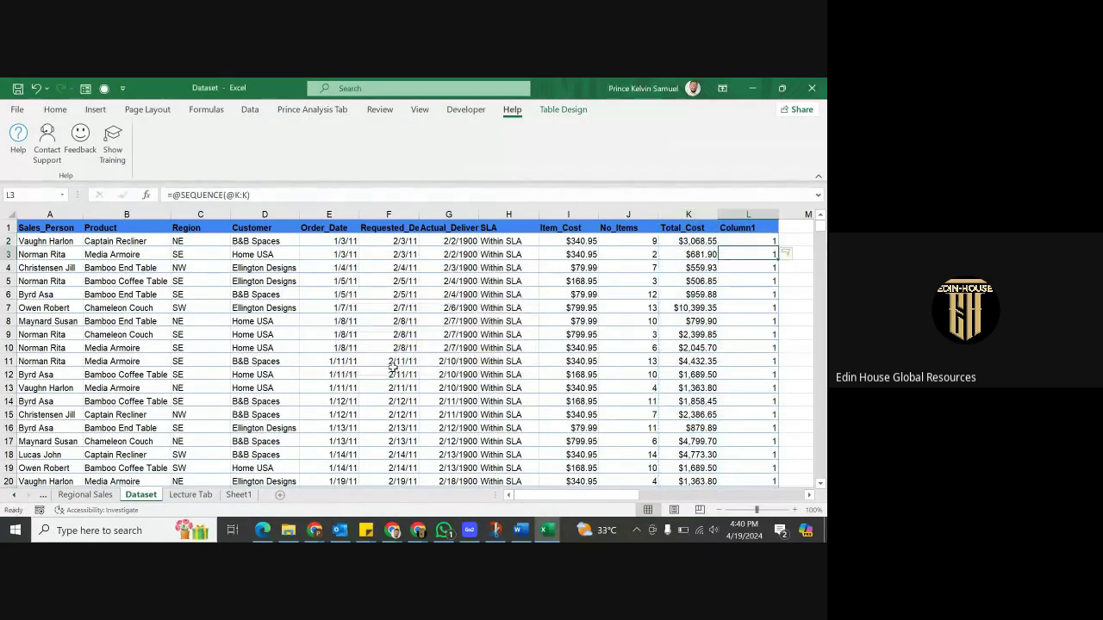
# Inspect the SEQUENCE formula in cell L2, dismiss the @ operator notice and leave the cell without editing it
pyautogui.click(755, 242)
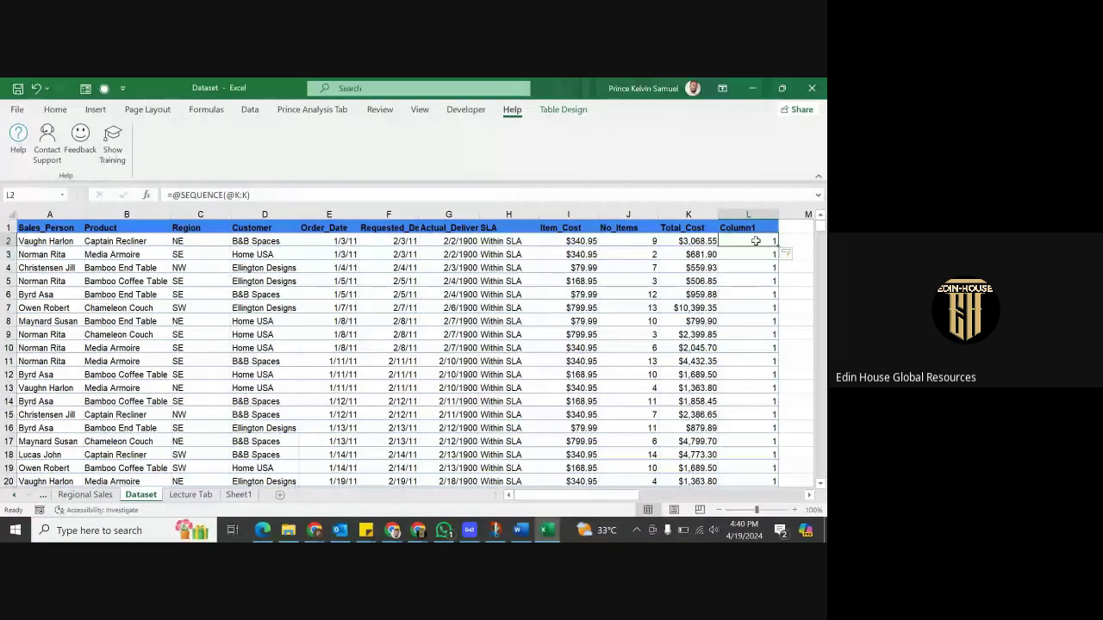
pyautogui.doubleClick(755, 241)
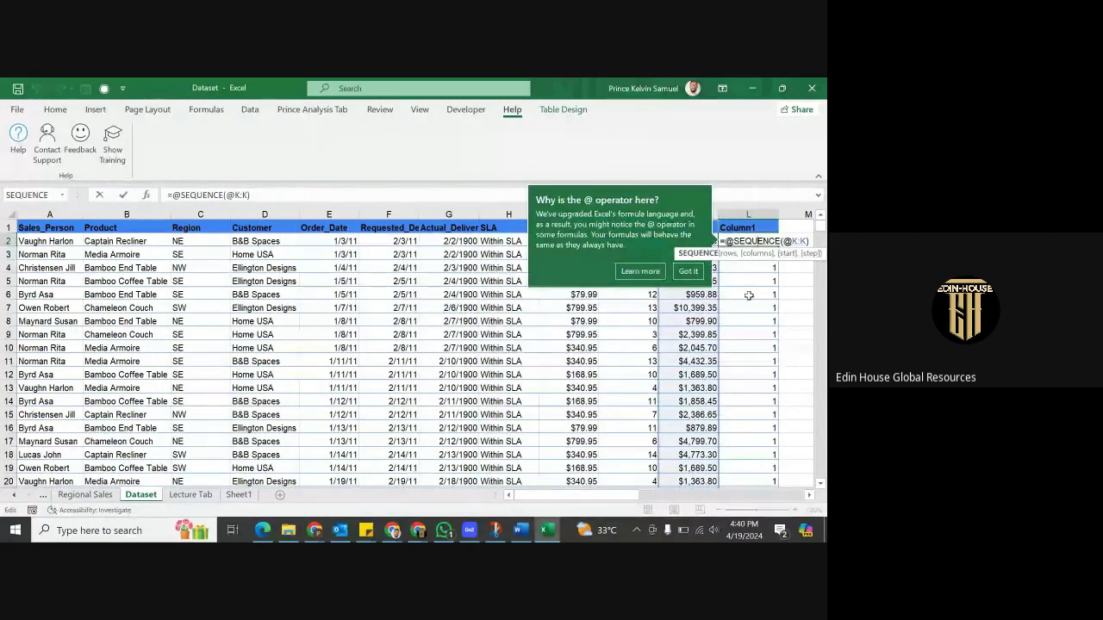
pyautogui.click(688, 270)
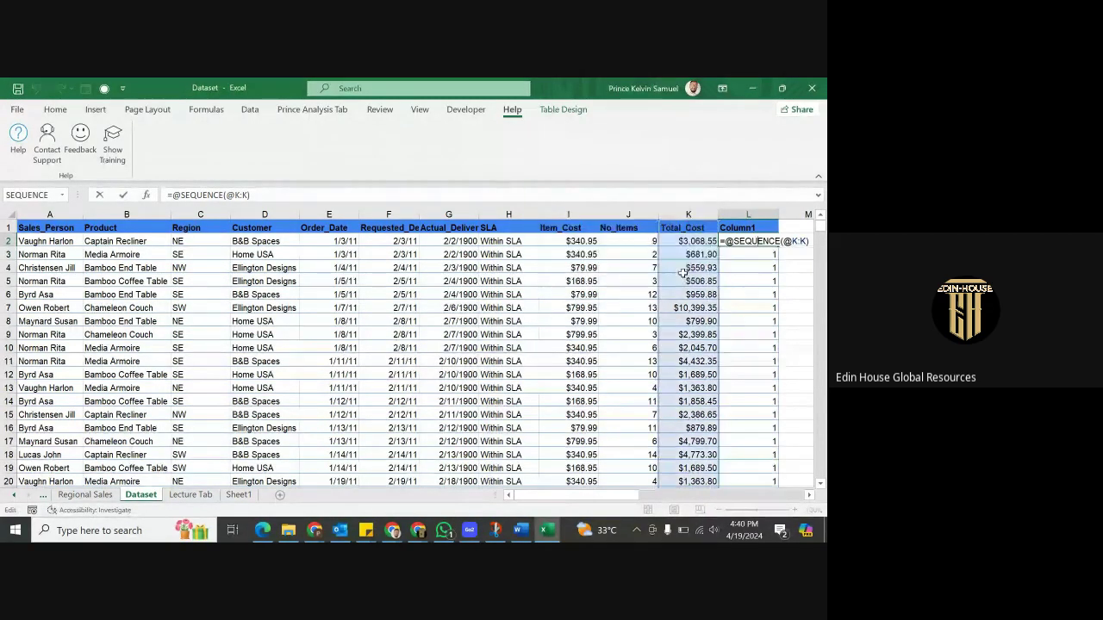
pyautogui.click(746, 304)
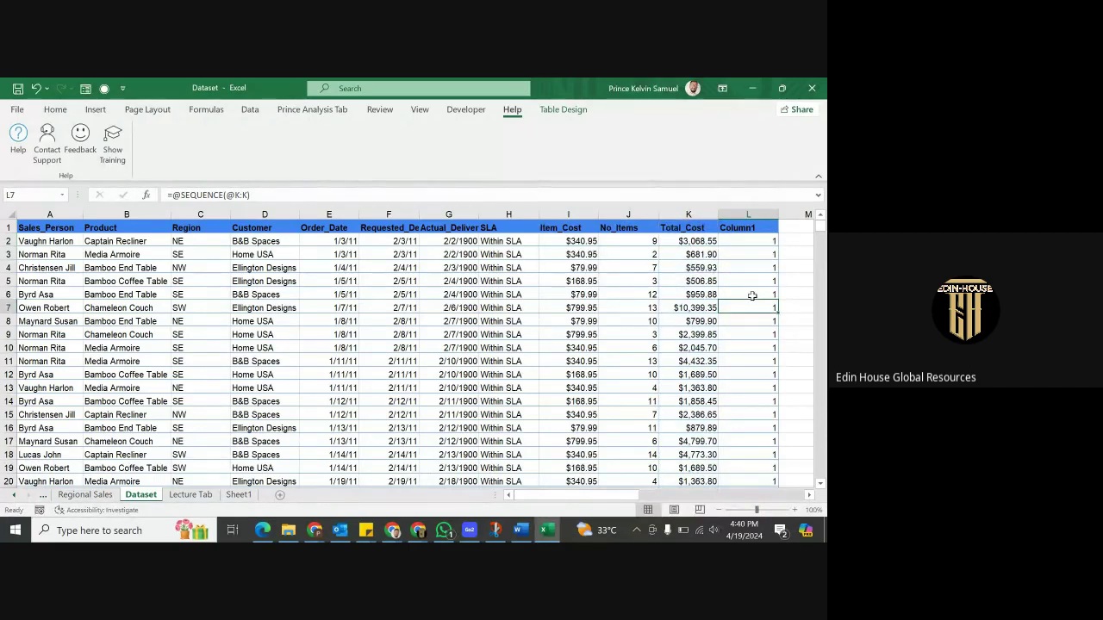
# On Sheet1, filter the Total_Cost pivot table to the NW region with the Region slicer
pyautogui.click(236, 496)
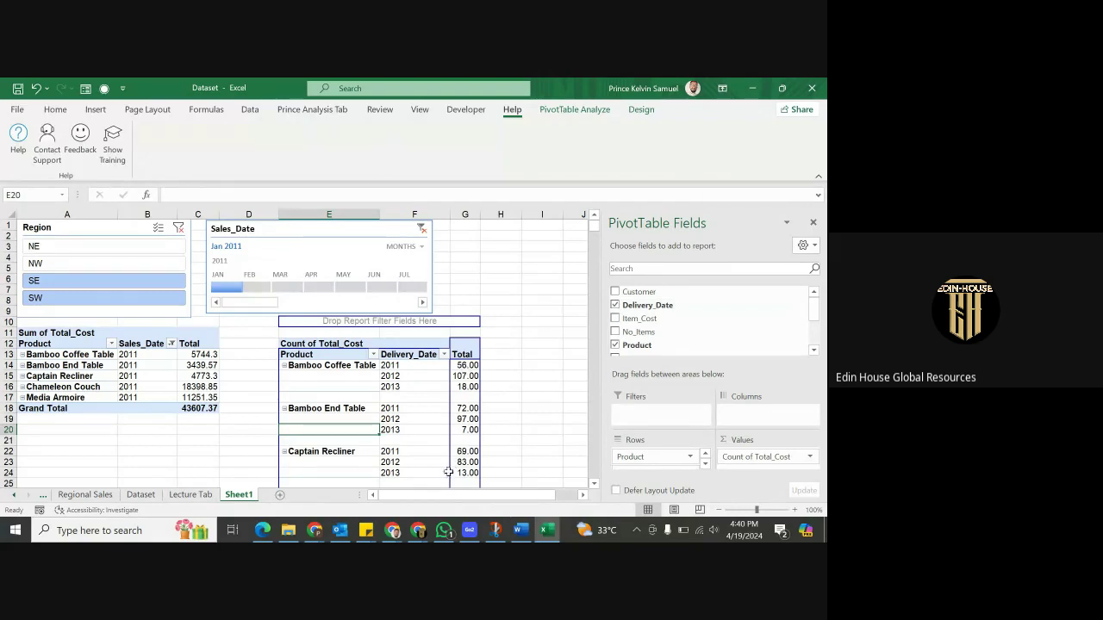
pyautogui.click(460, 287)
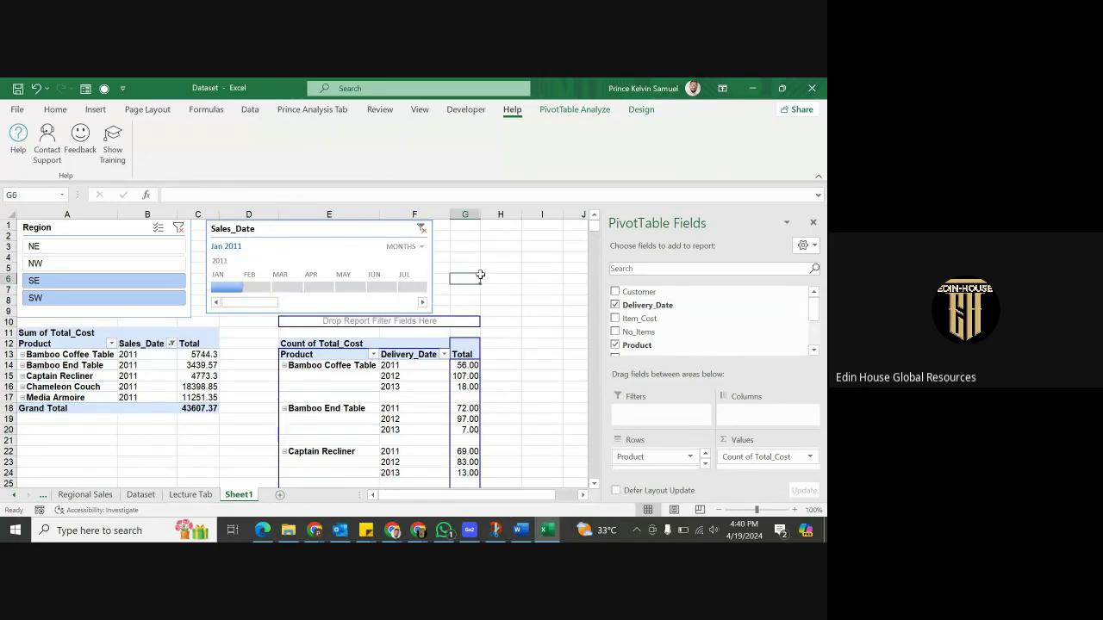
pyautogui.click(410, 389)
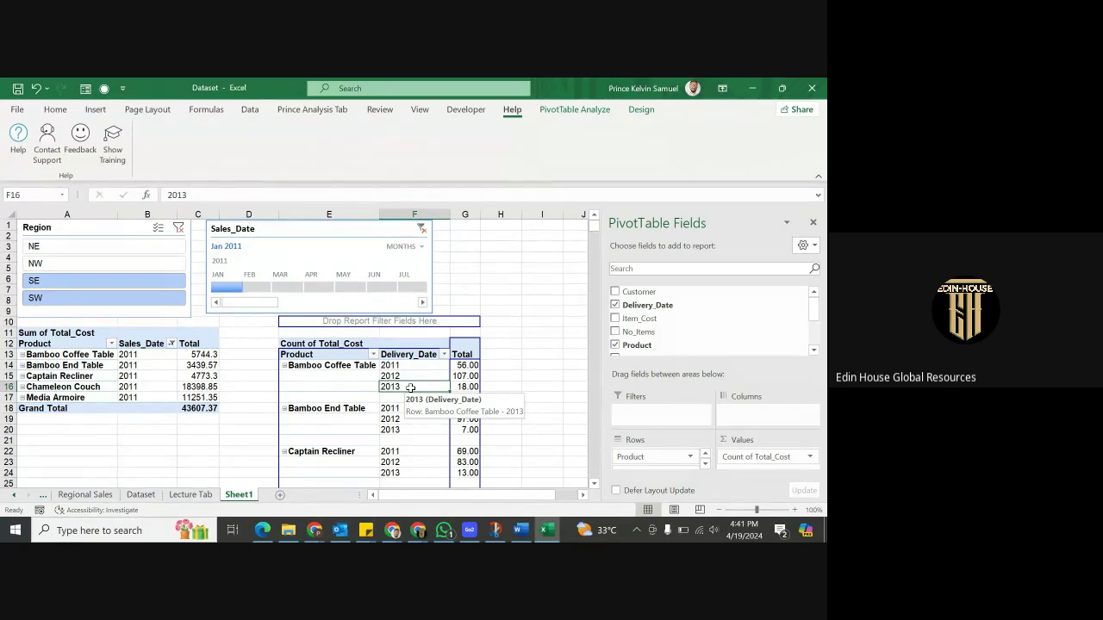
pyautogui.click(48, 249)
pyautogui.click(47, 266)
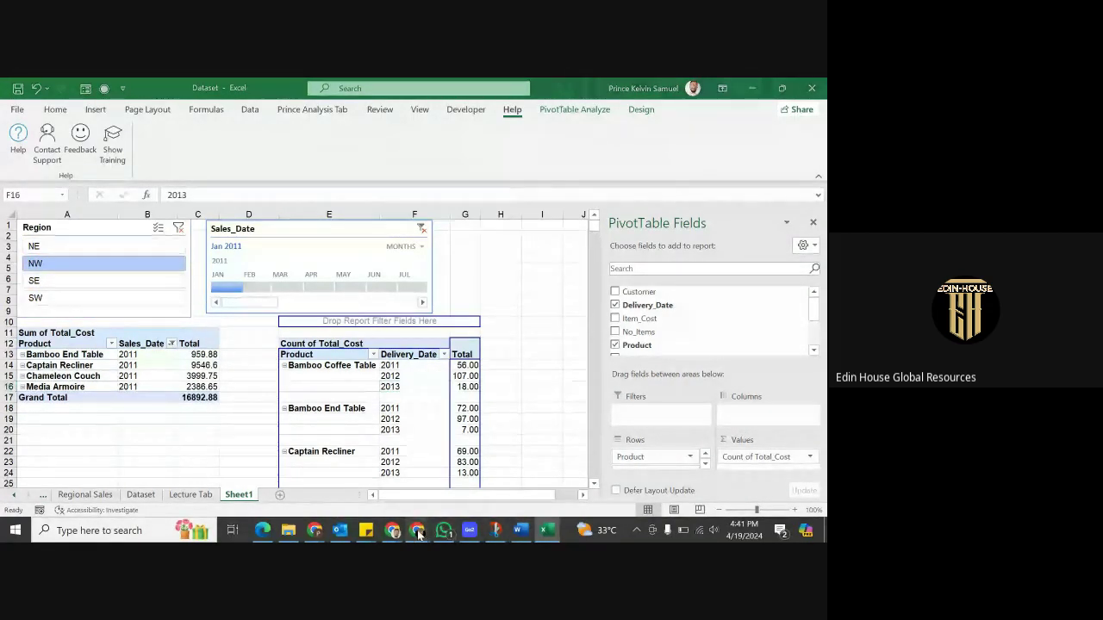
# Switch to the Google Meet call, open its recording management and request to stop the recording
pyautogui.moveTo(420, 533)
pyautogui.click(370, 477)
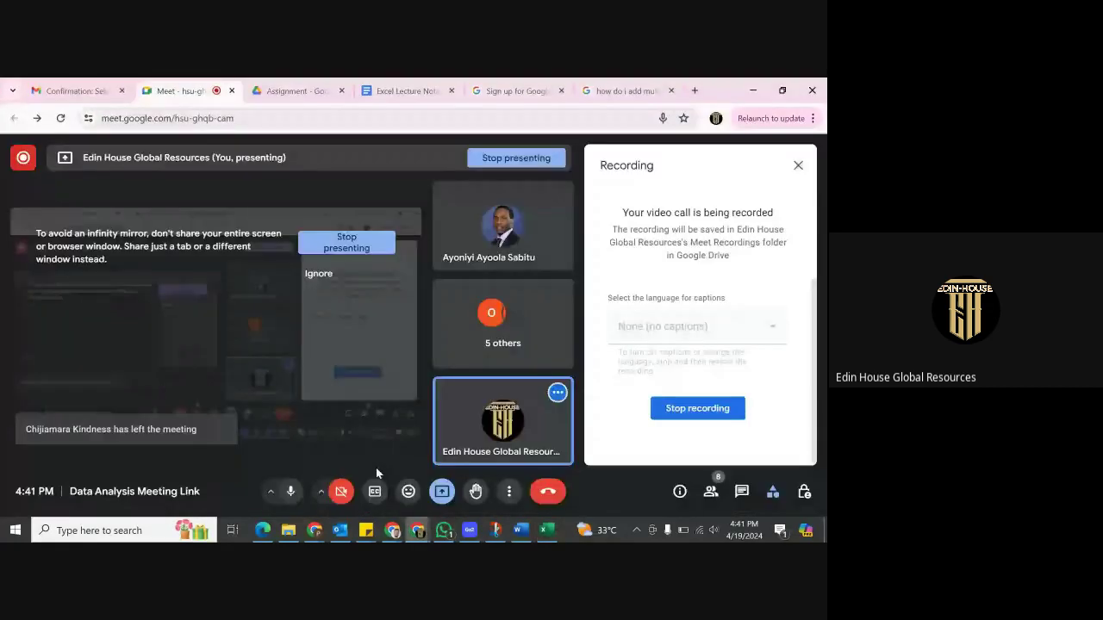
pyautogui.click(509, 491)
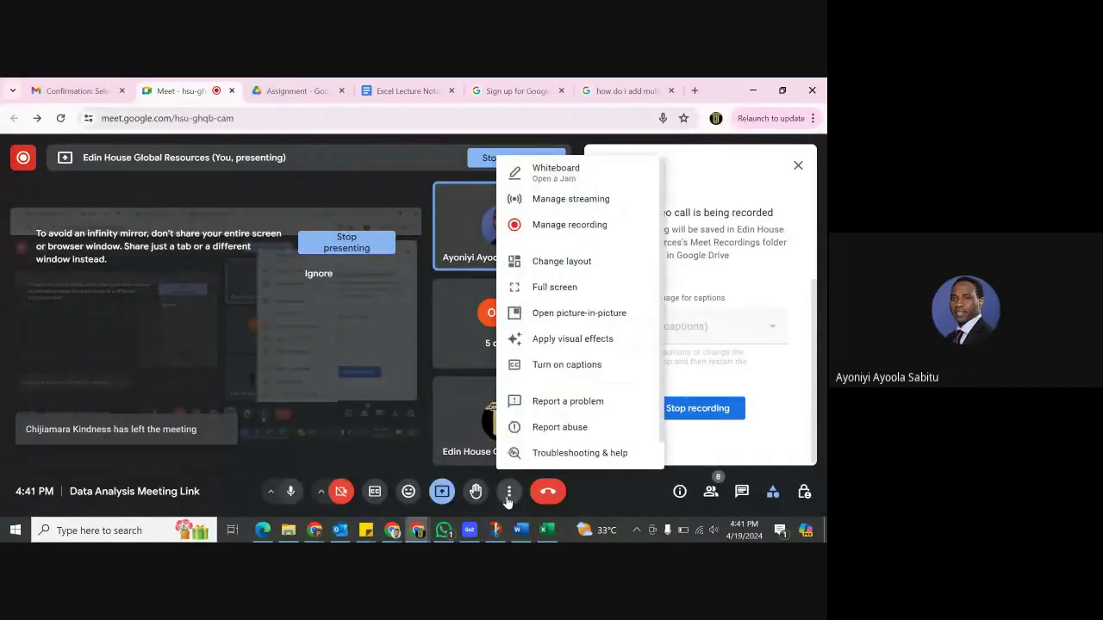
pyautogui.click(549, 226)
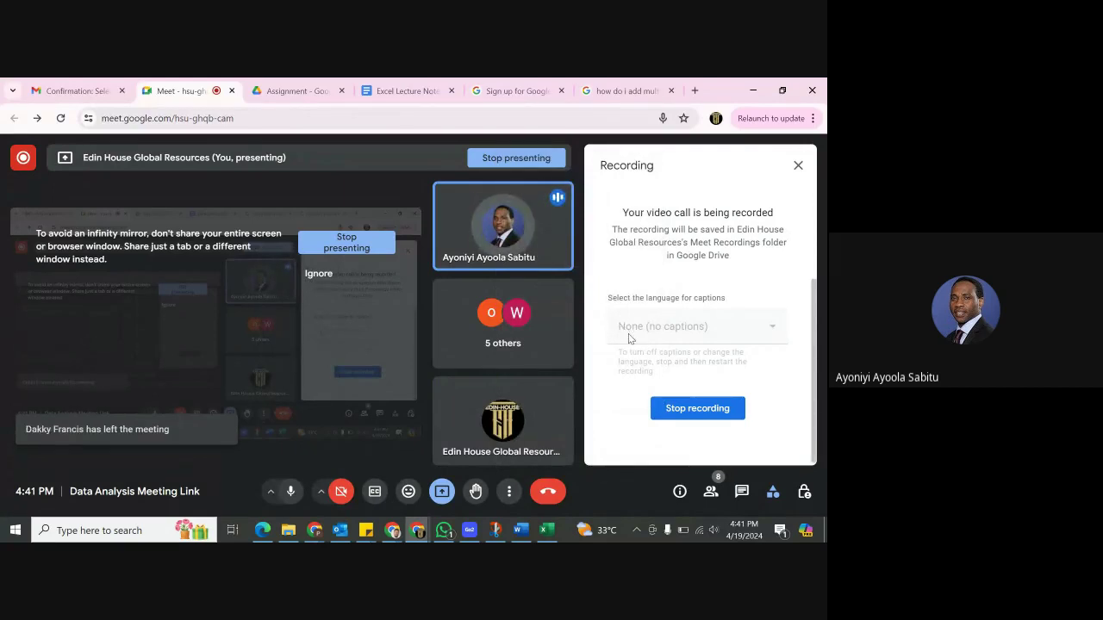
pyautogui.click(685, 411)
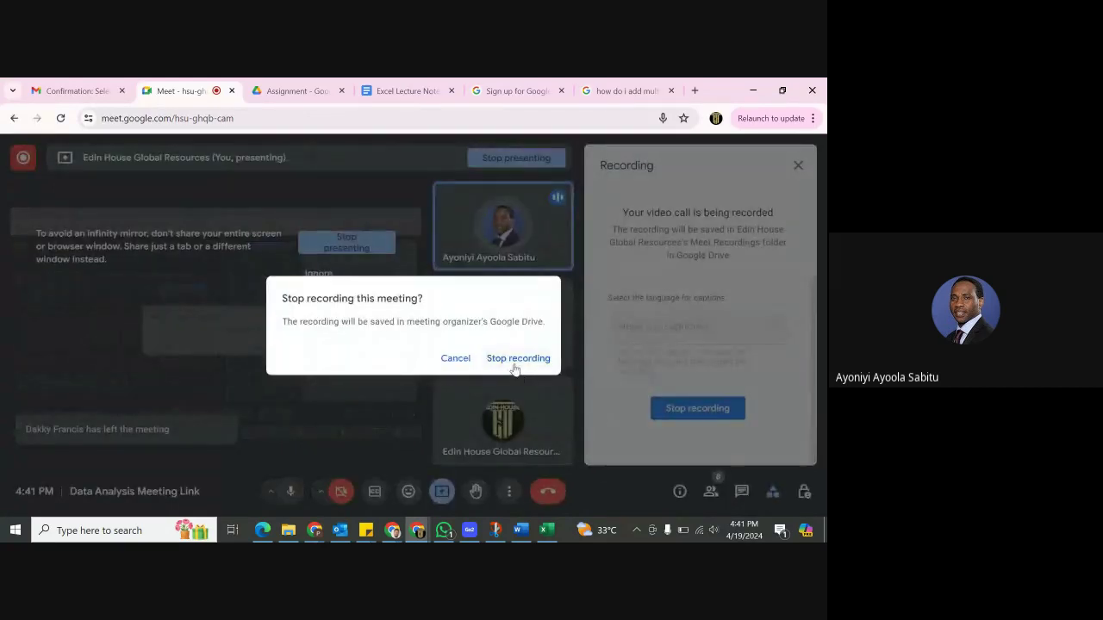